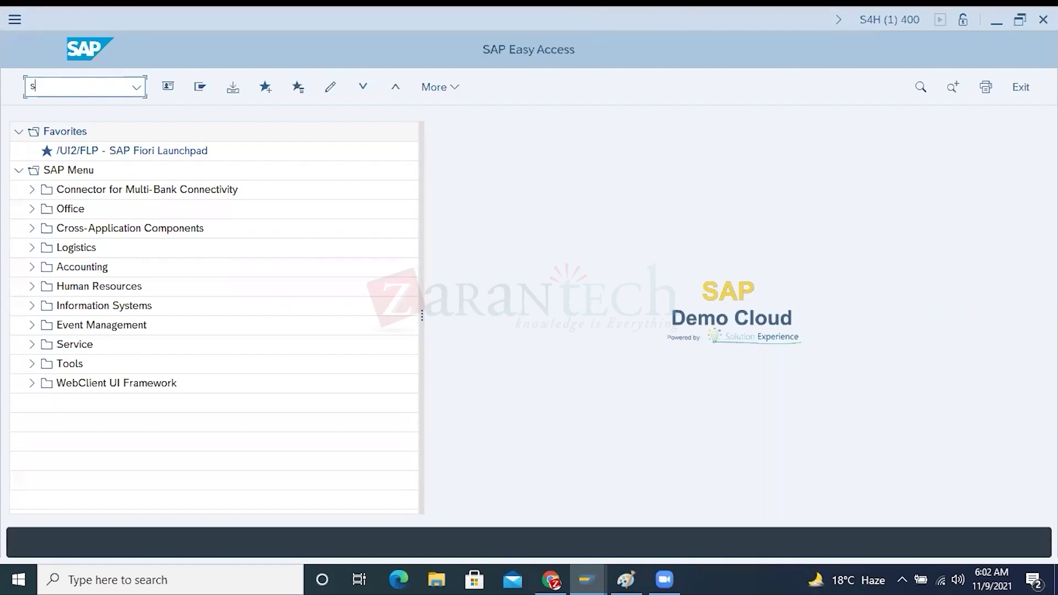
# Step: Open the SAP Reference IMG from Customizing: Execute Project and expand Controlling, General Controlling and Organization
pyautogui.press('Return')
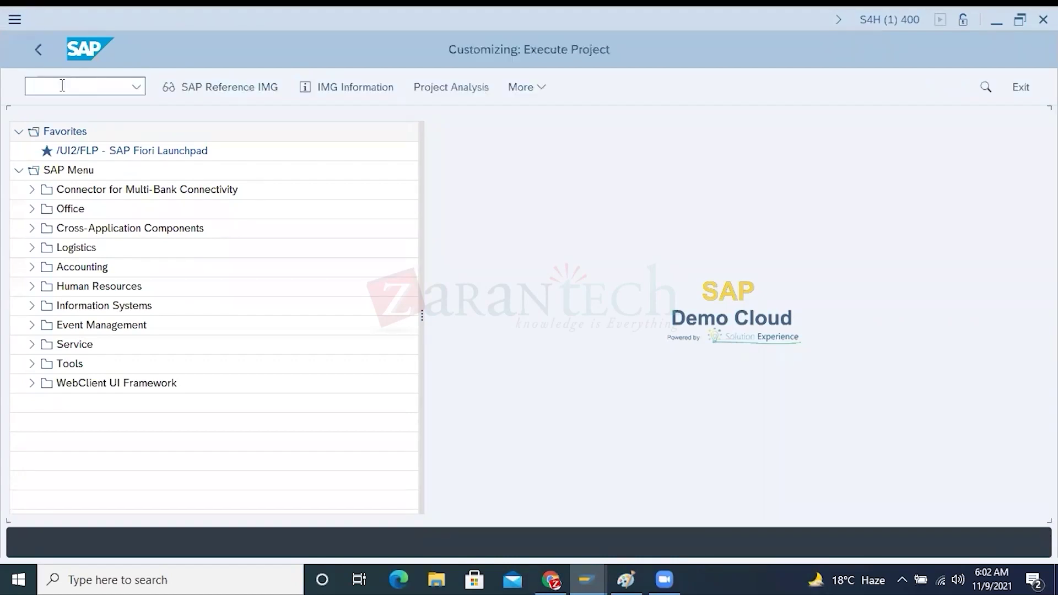
pyautogui.click(190, 88)
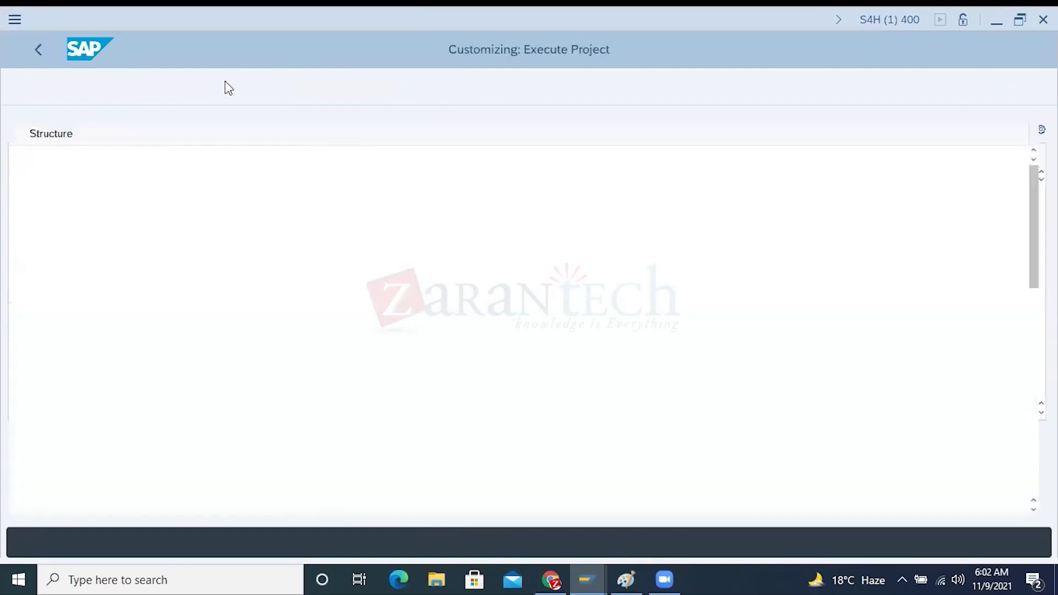
pyautogui.click(56, 426)
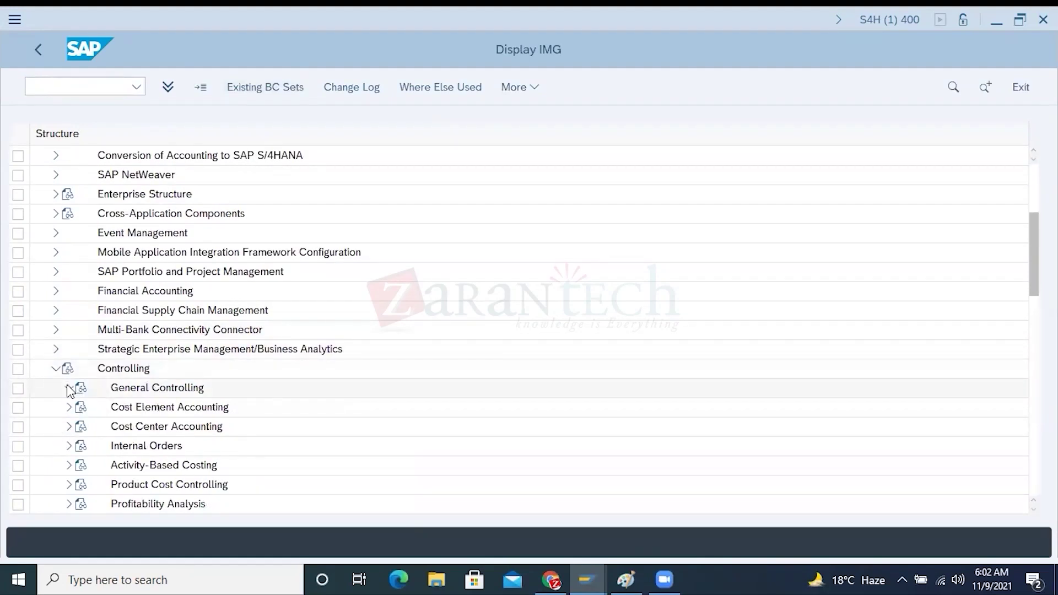
pyautogui.click(69, 388)
pyautogui.click(83, 272)
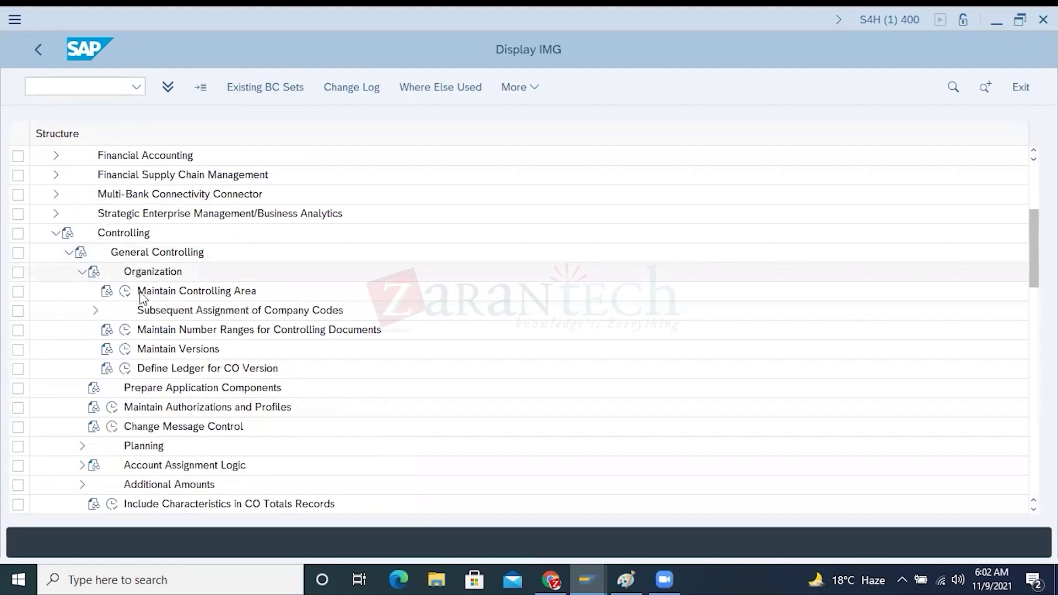
# Step: Run the Maintain Controlling Area activity and open the basic data details of controlling area A000
pyautogui.click(125, 292)
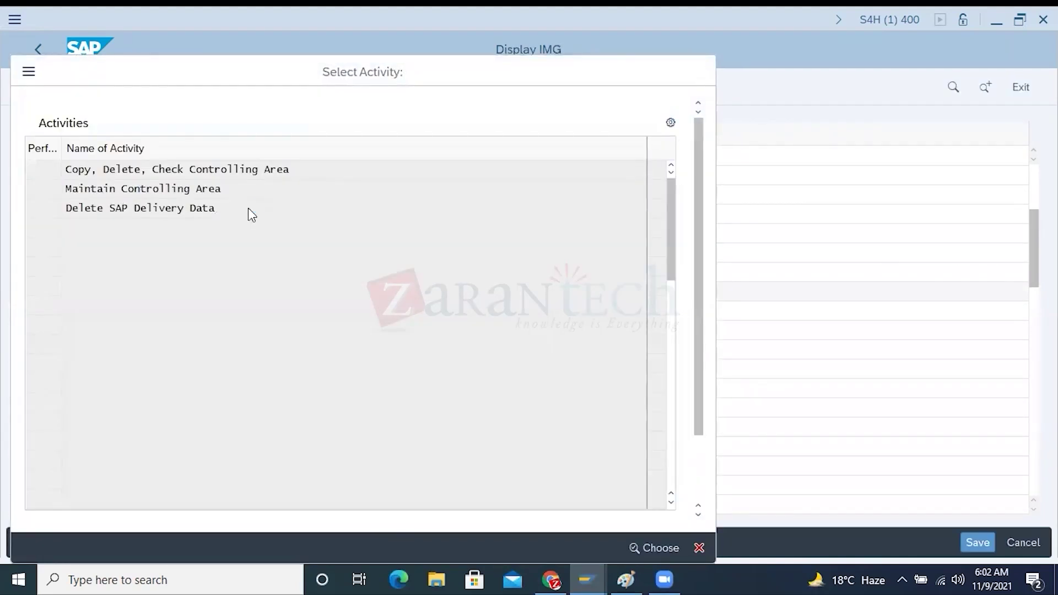
pyautogui.doubleClick(166, 189)
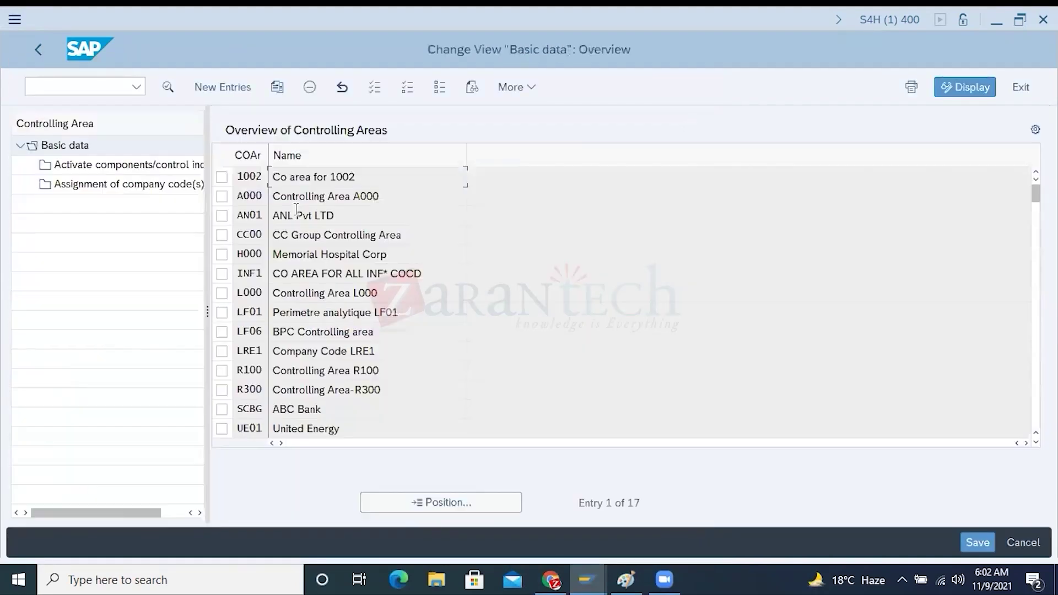
pyautogui.click(222, 197)
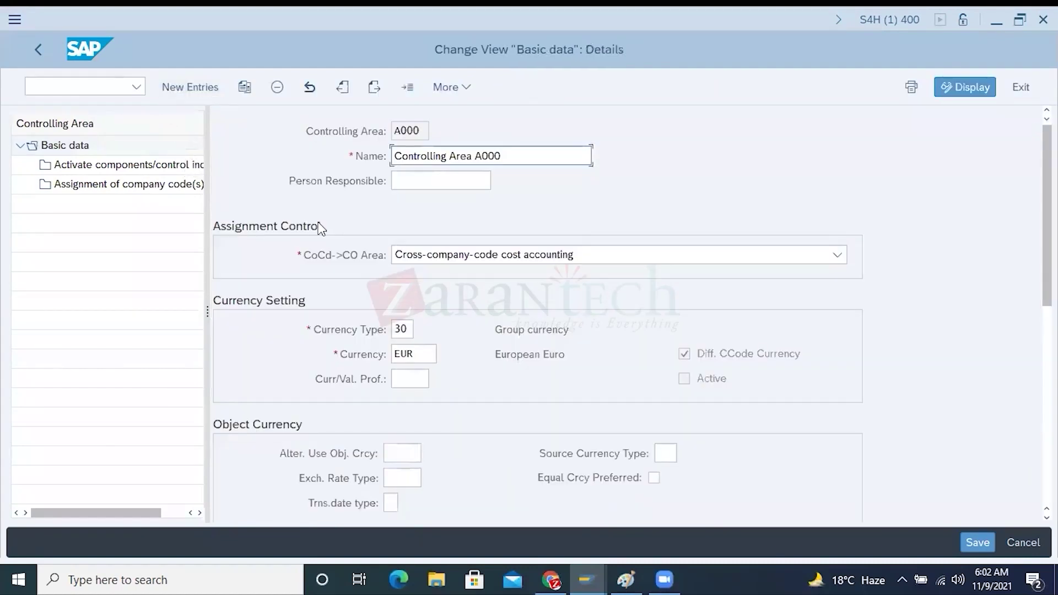
# Step: Examine the currency type, fiscal year variant and cost center standard hierarchy of controlling area A000
pyautogui.scroll(-1, 448, 295)
pyautogui.moveTo(411, 306); pyautogui.dragTo(391, 306)
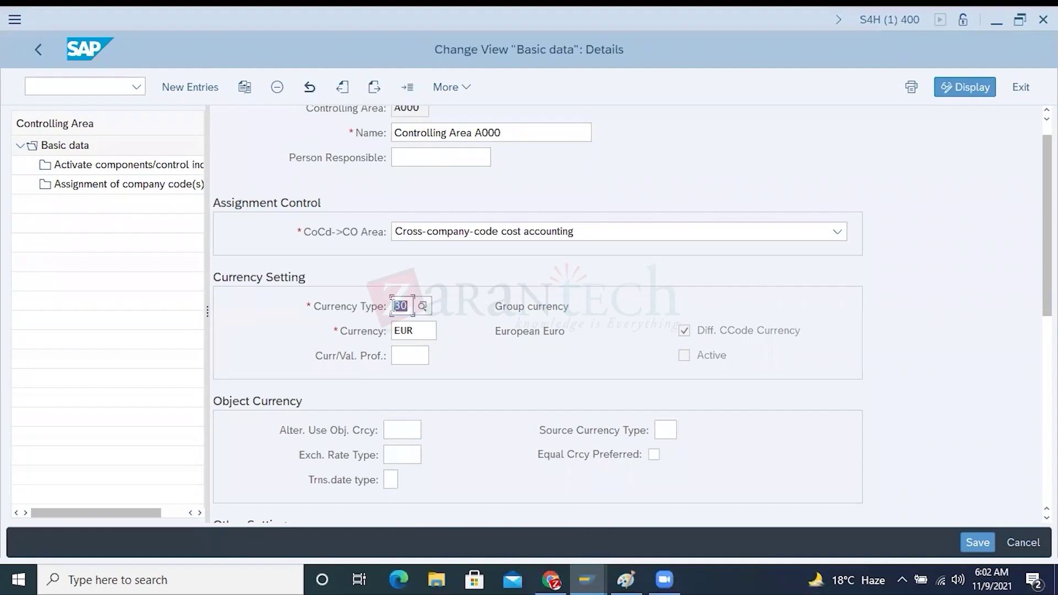
pyautogui.write('30')
pyautogui.moveTo(409, 307); pyautogui.dragTo(382, 306)
pyautogui.click(370, 313)
pyautogui.moveTo(414, 306); pyautogui.dragTo(379, 306)
pyautogui.scroll(-3, 468, 314)
pyautogui.scroll(-6, 468, 314)
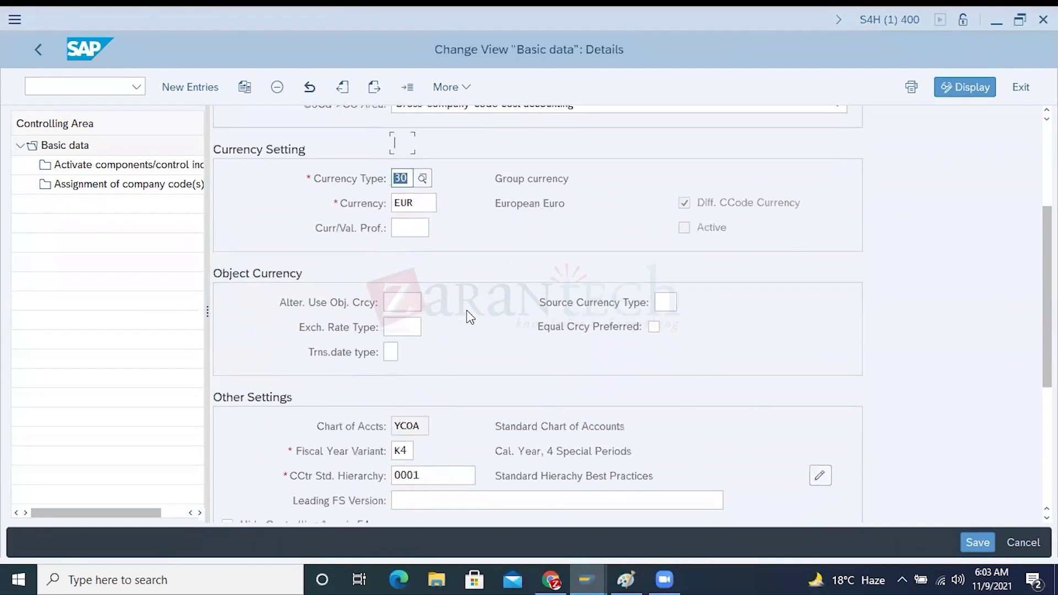
pyautogui.moveTo(423, 342)
pyautogui.mouseDown()
pyautogui.moveTo(370, 347)
pyautogui.moveTo(373, 371)
pyautogui.mouseUp()
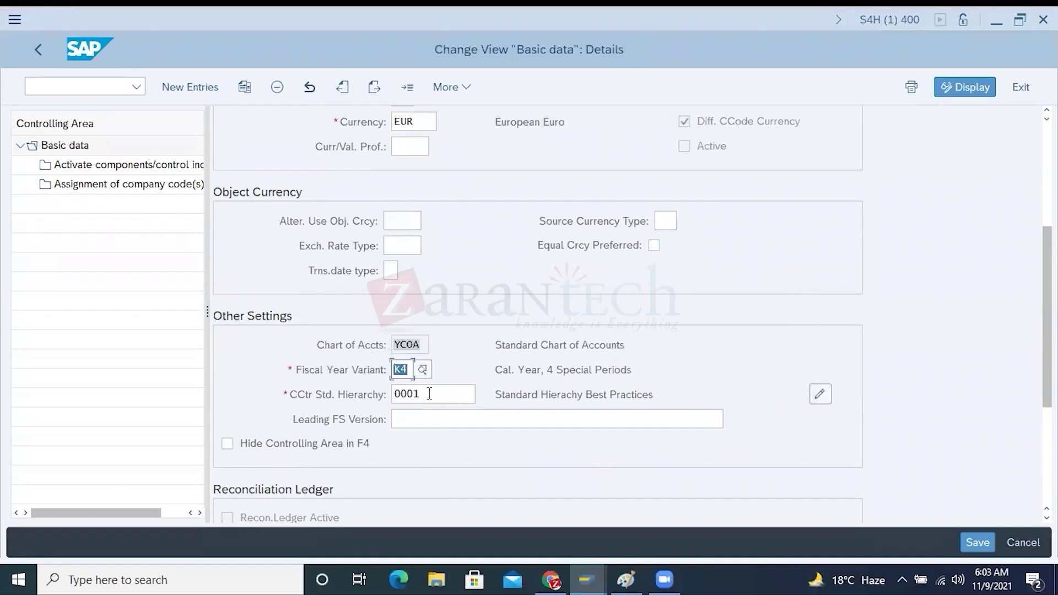
pyautogui.moveTo(431, 393); pyautogui.dragTo(374, 390)
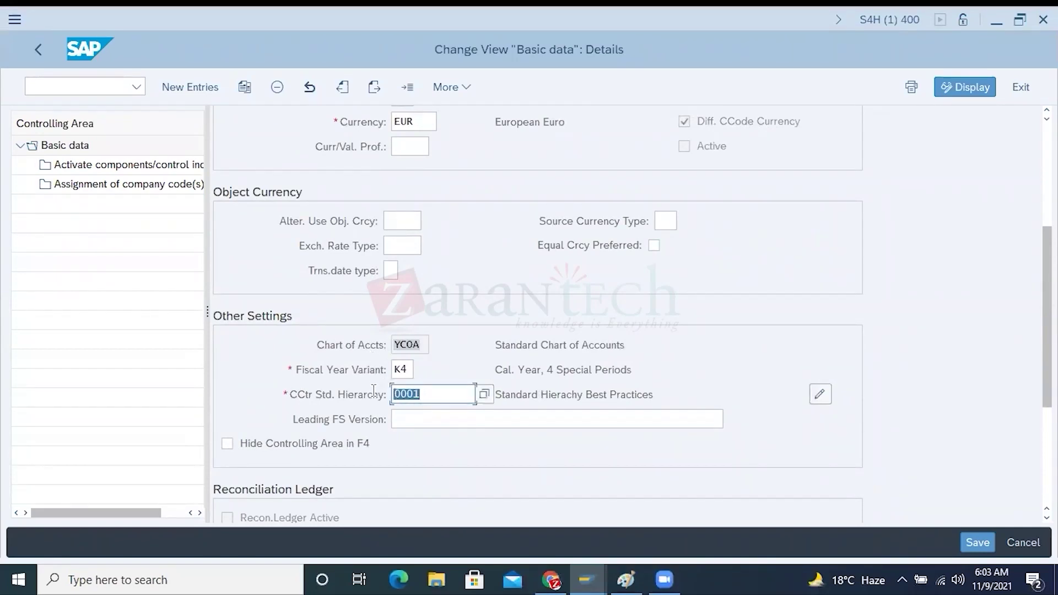
# Step: Examine the Diff. CCode Currency indicator, the name and the chart of accounts of controlling area A000
pyautogui.scroll(3, 431, 302)
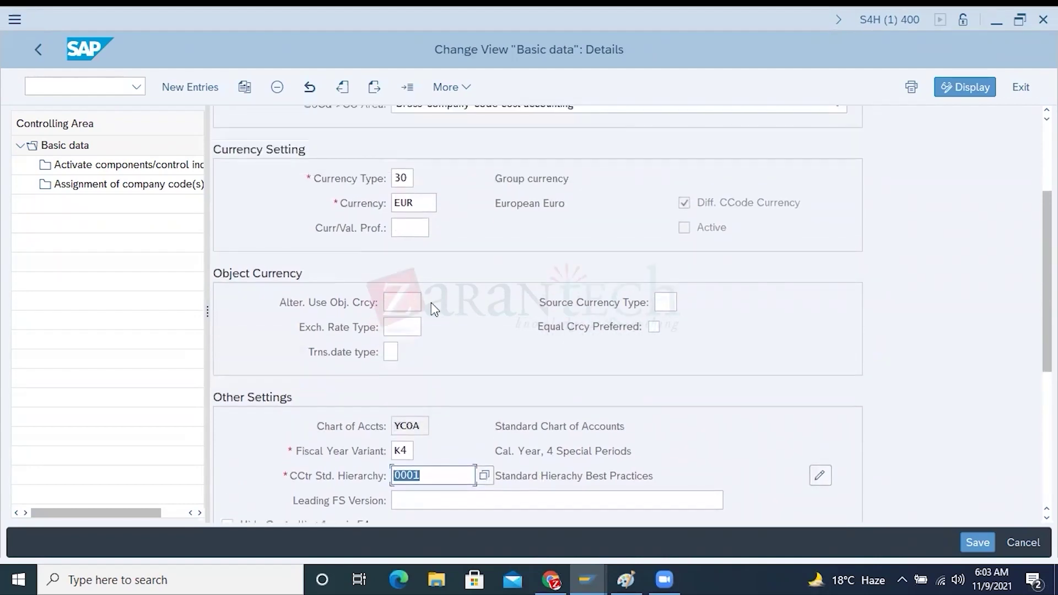
pyautogui.scroll(2, 430, 303)
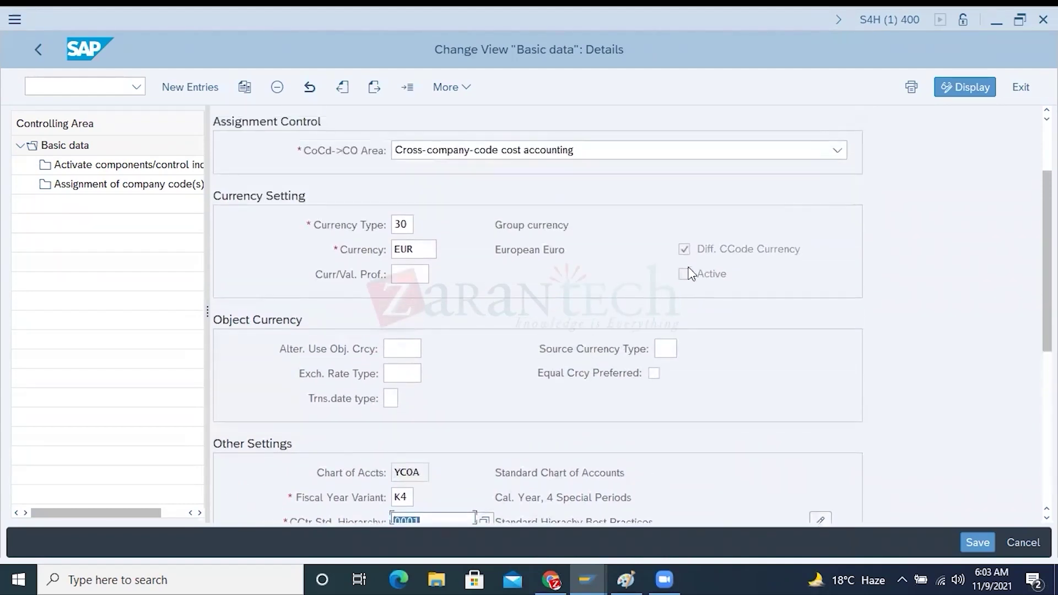
pyautogui.click(700, 250)
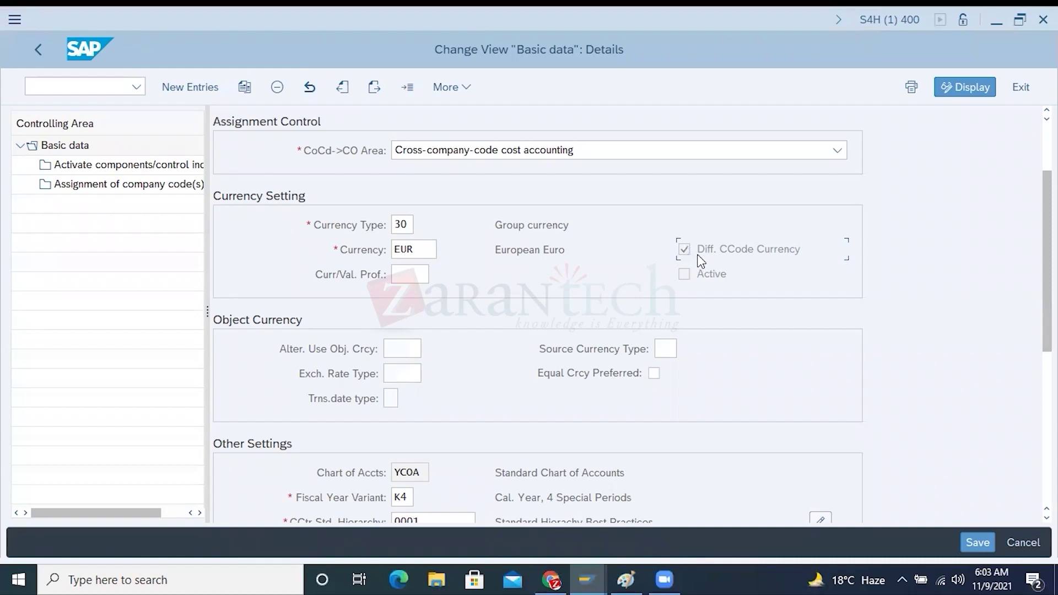
pyautogui.scroll(2, 700, 259)
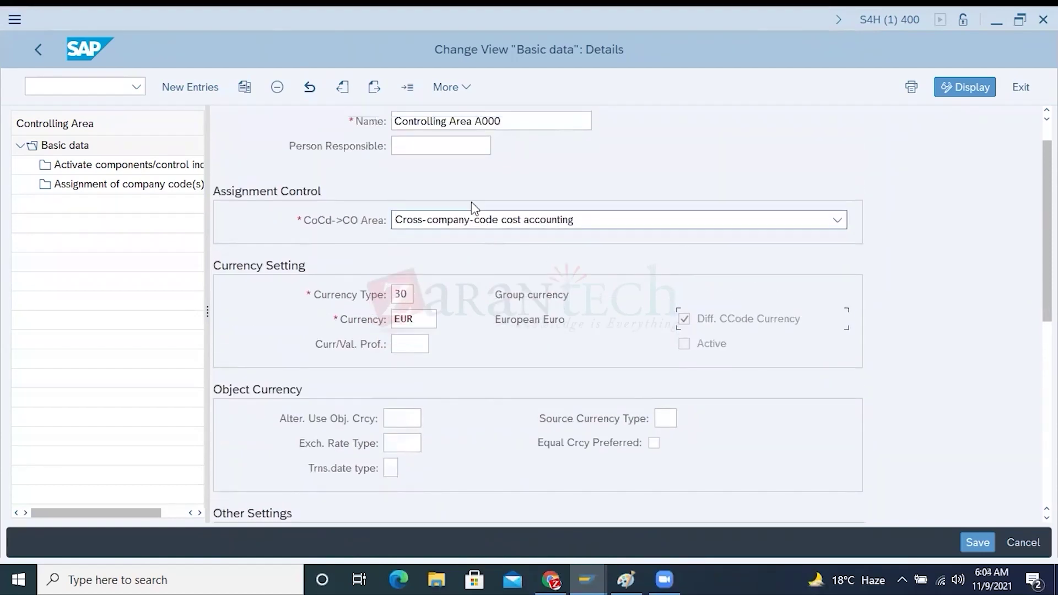
pyautogui.scroll(1, 400, 135)
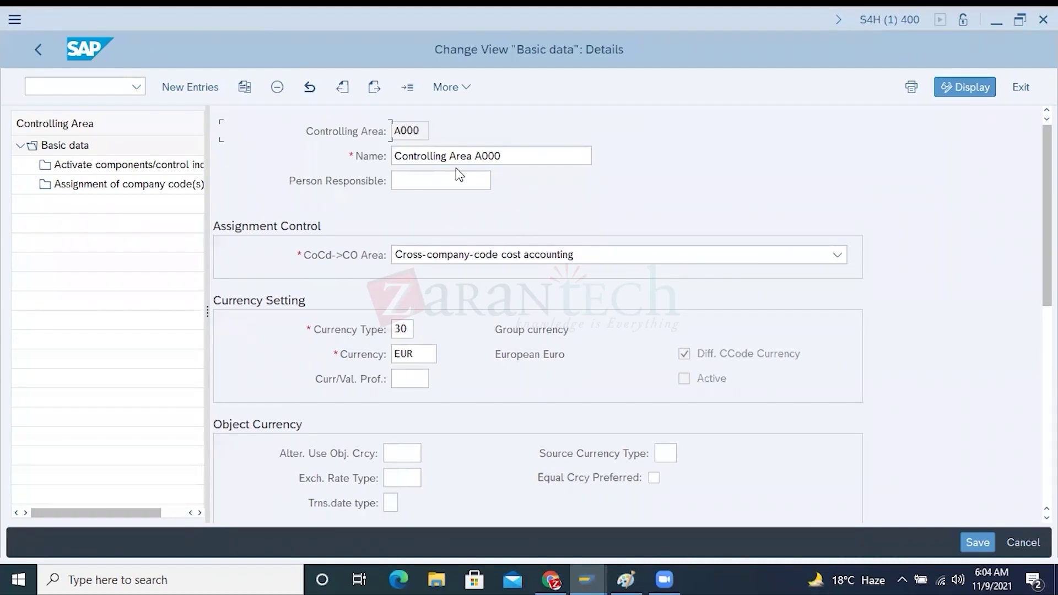
pyautogui.moveTo(517, 156); pyautogui.dragTo(389, 155)
pyautogui.click(710, 356)
pyautogui.scroll(-3, 711, 357)
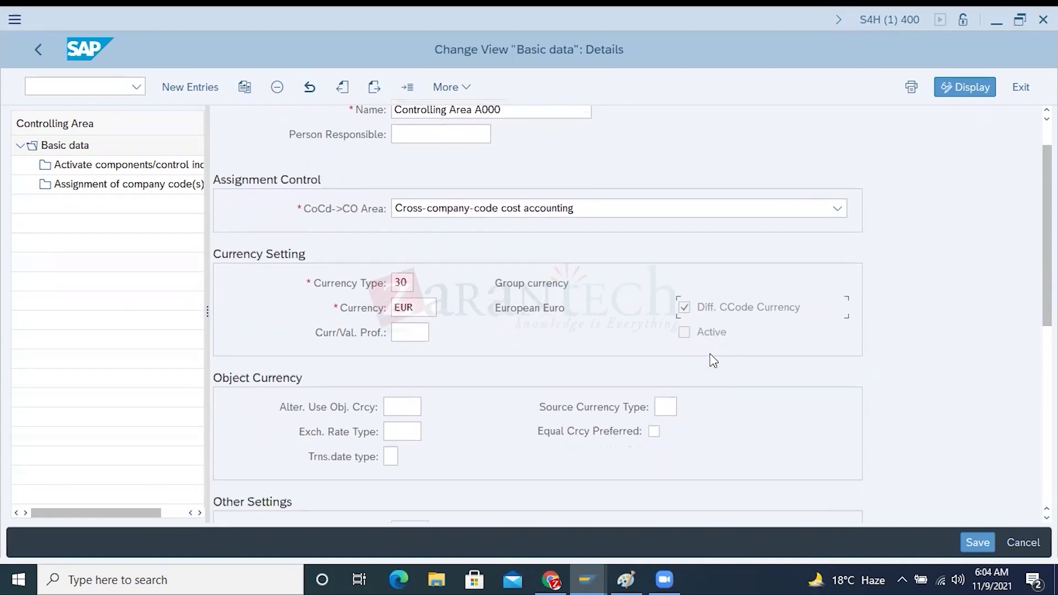
pyautogui.scroll(-2, 713, 361)
pyautogui.doubleClick(407, 402)
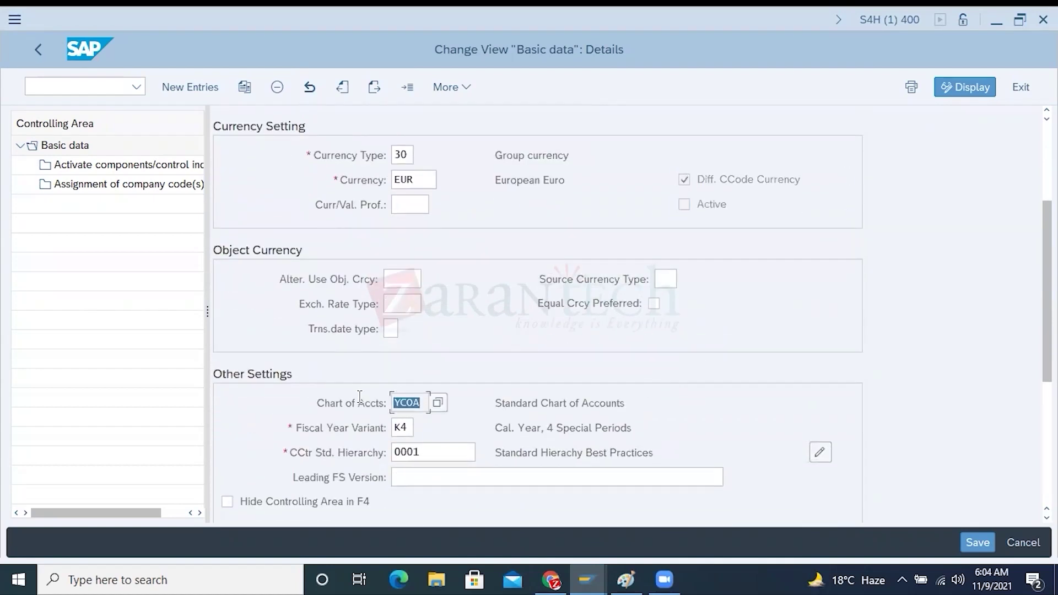
# Step: Switch to Paint and add the text "A000" near the top middle of the blank canvas
pyautogui.click(626, 580)
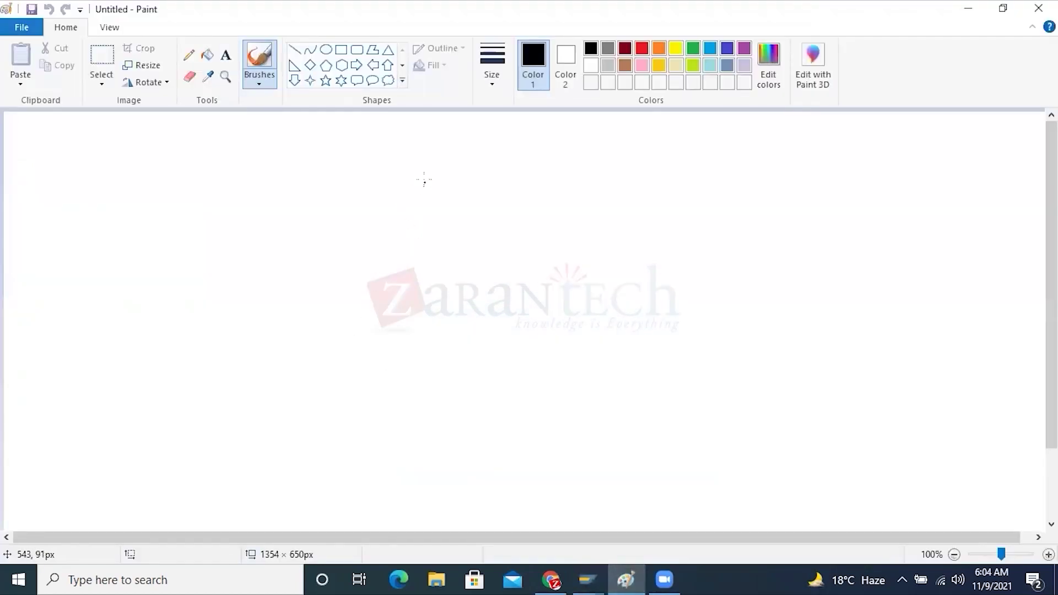
pyautogui.click(225, 55)
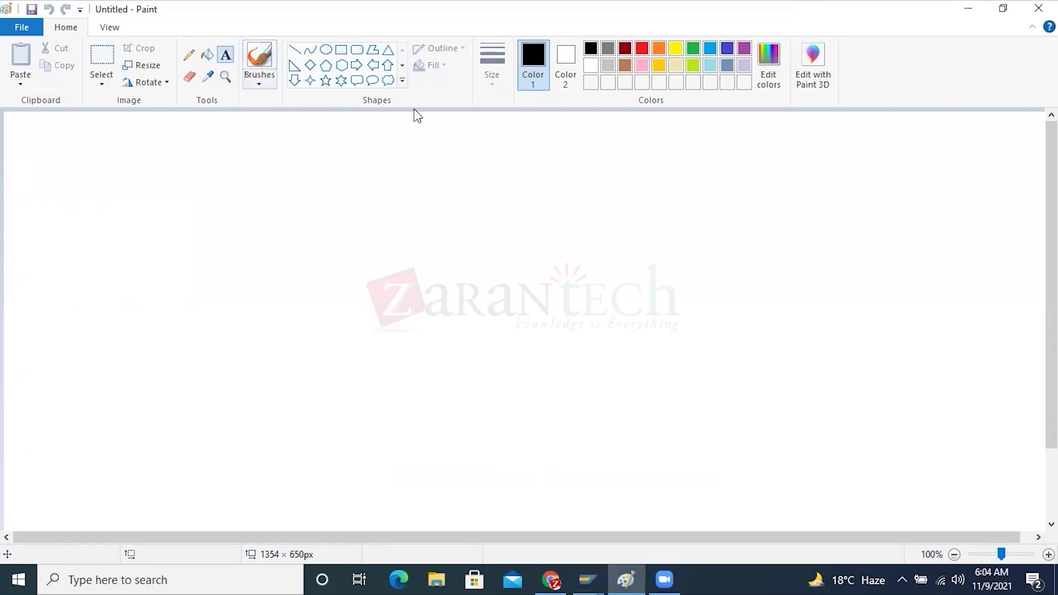
pyautogui.click(417, 154)
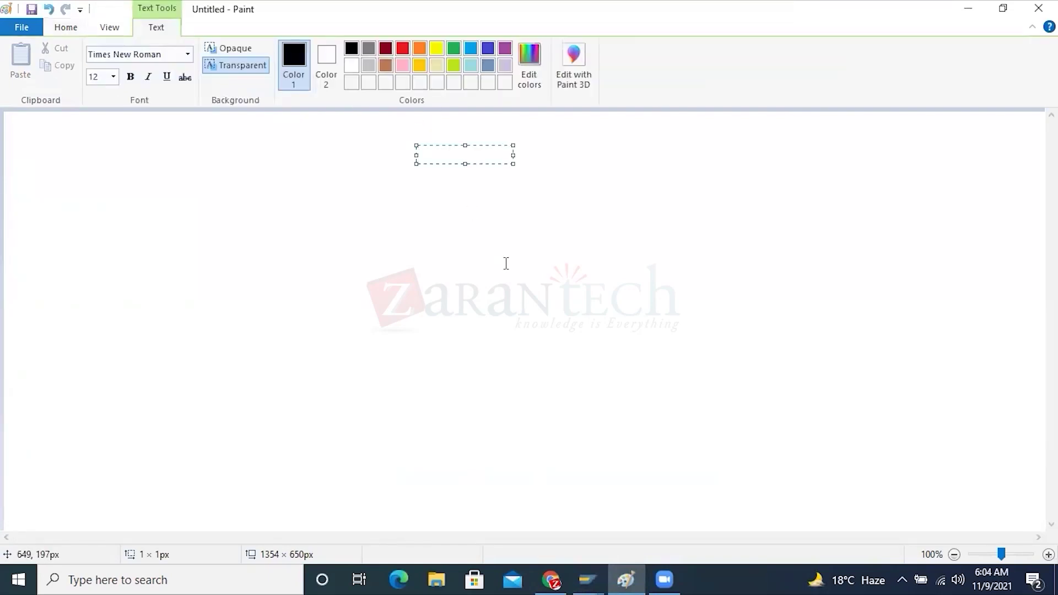
pyautogui.write('A000')
pyautogui.click(461, 271)
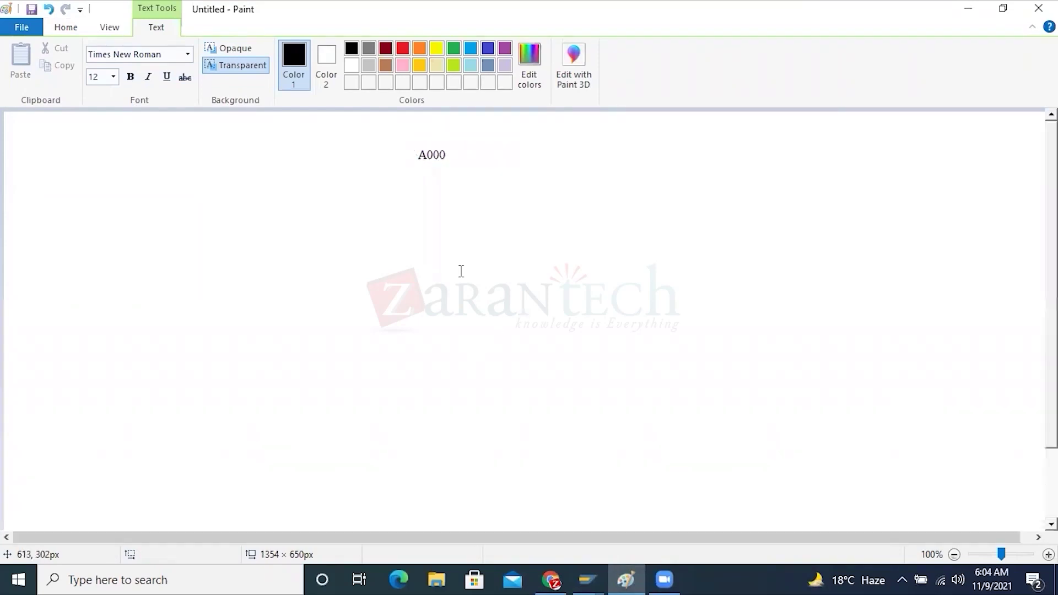
# Step: Add the company code labels HP01, HP02, HP03 and HP04 in a row below A000
pyautogui.click(323, 226)
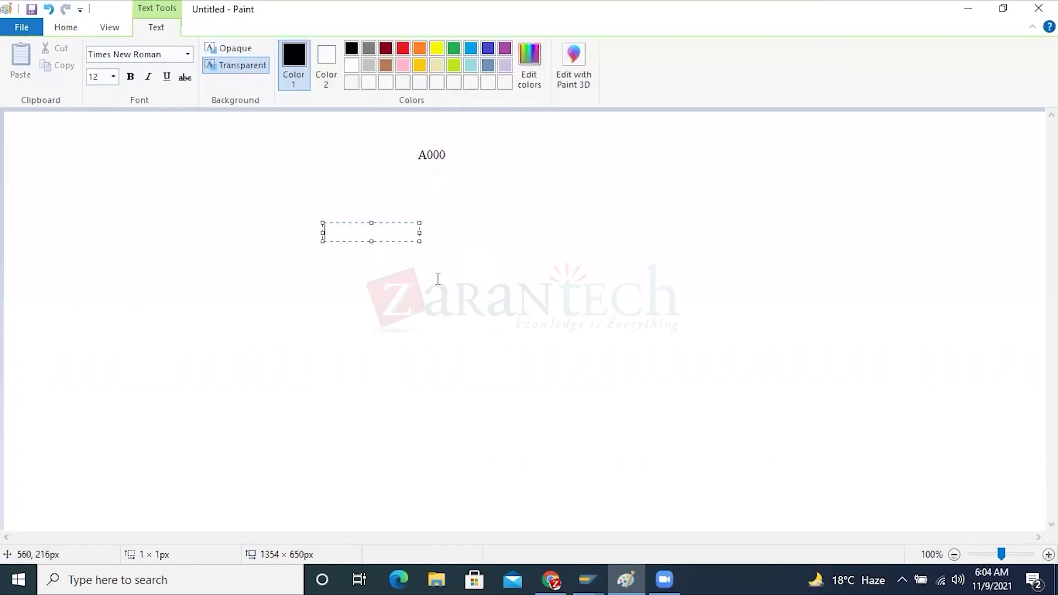
pyautogui.write('HP01')
pyautogui.press('Tab')
pyautogui.write('HP02')
pyautogui.click(432, 243)
pyautogui.click(445, 234)
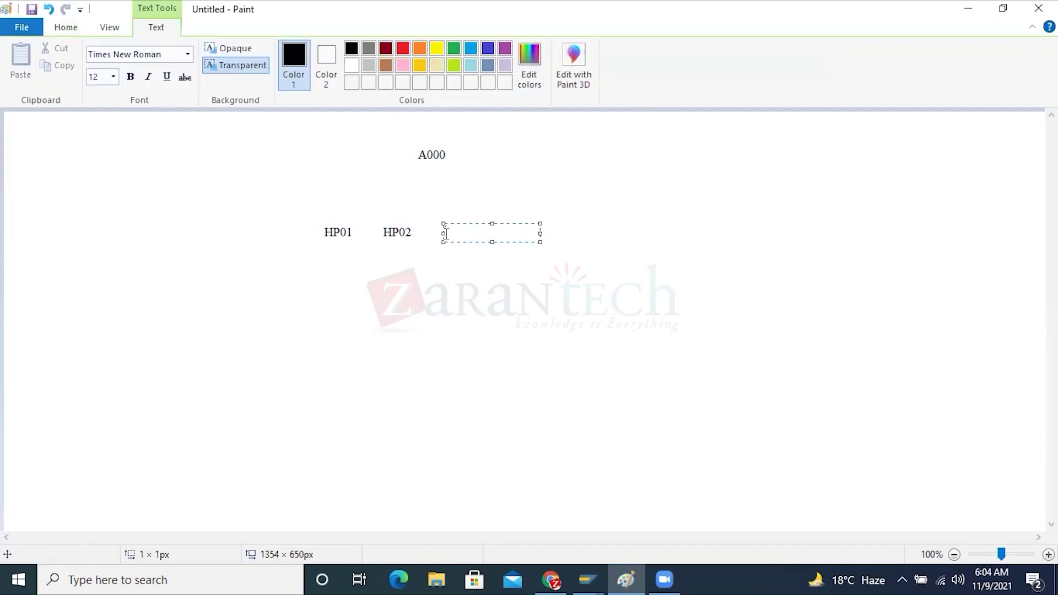
pyautogui.write('HP03')
pyautogui.click(554, 269)
pyautogui.click(506, 232)
pyautogui.write('HP04')
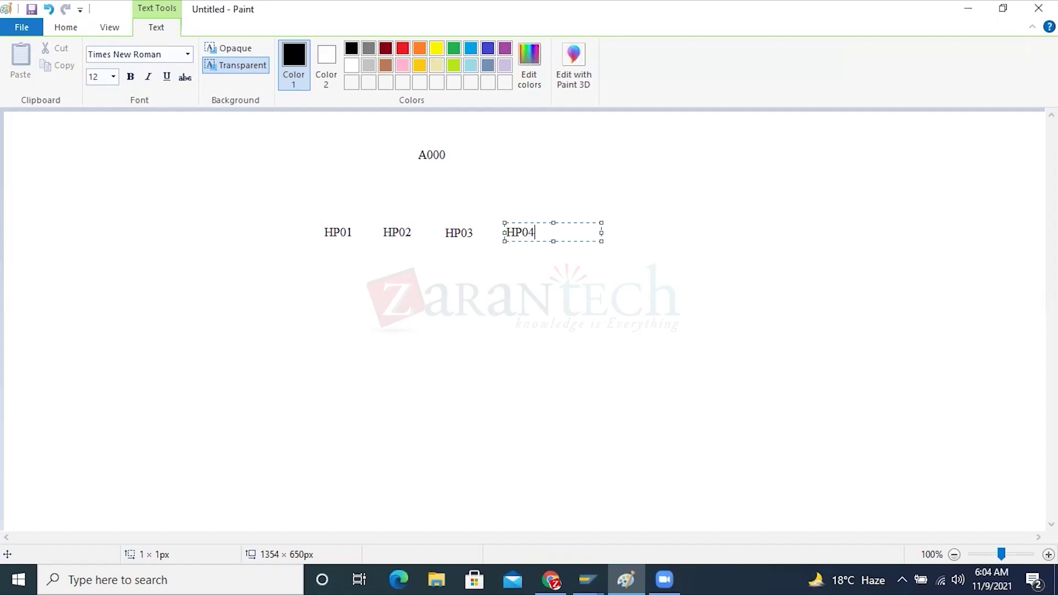
pyautogui.click(458, 264)
# Step: Draw four straight lines connecting A000 to HP01, HP02, HP03 and HP04
pyautogui.click(295, 49)
pyautogui.moveTo(429, 164); pyautogui.dragTo(349, 217)
pyautogui.moveTo(515, 222); pyautogui.dragTo(430, 165)
pyautogui.moveTo(401, 226); pyautogui.dragTo(428, 165)
pyautogui.moveTo(454, 226); pyautogui.dragTo(428, 164)
pyautogui.click(382, 263)
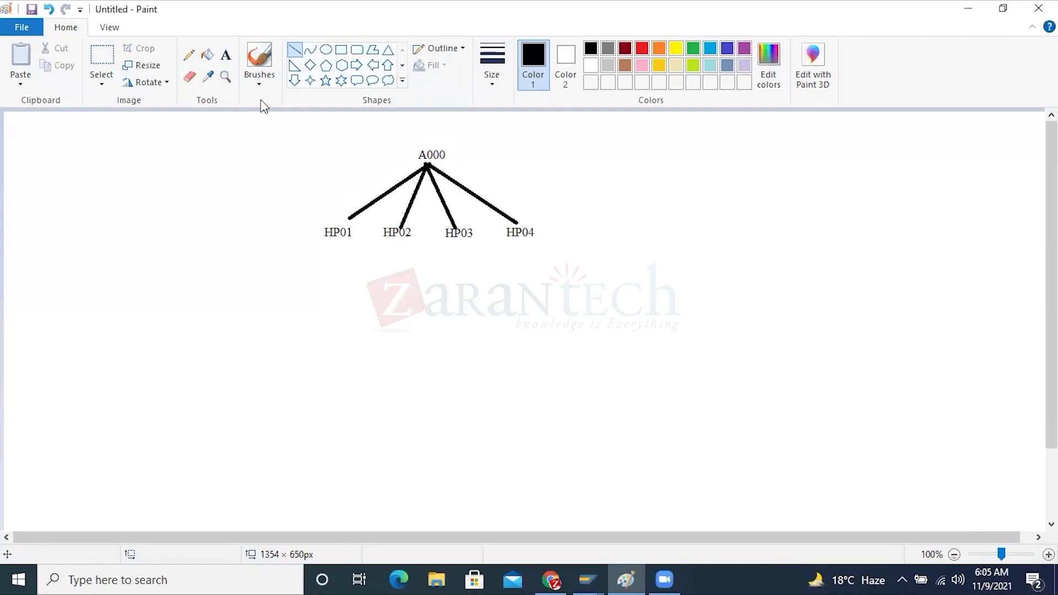
# Step: Switch to the SAP window and check the Diff. CCode Currency setting of controlling area A000
pyautogui.click(225, 55)
pyautogui.click(587, 579)
pyautogui.click(634, 507)
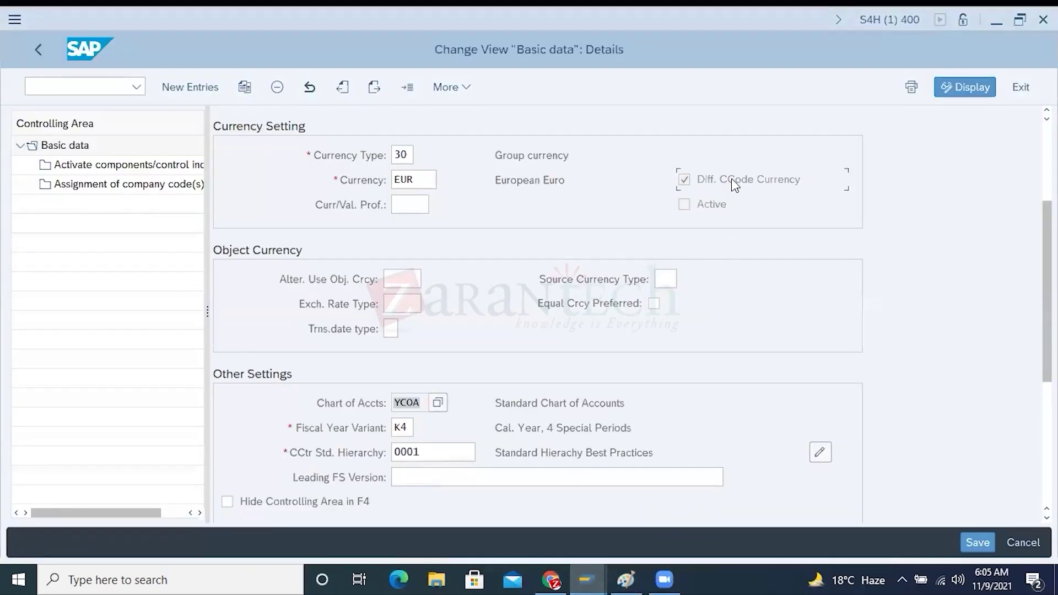
# Step: Return to Paint and add the currencies USD, INR, EUR and AUD beneath HP01, HP02, HP03 and HP04 respectively
pyautogui.click(626, 580)
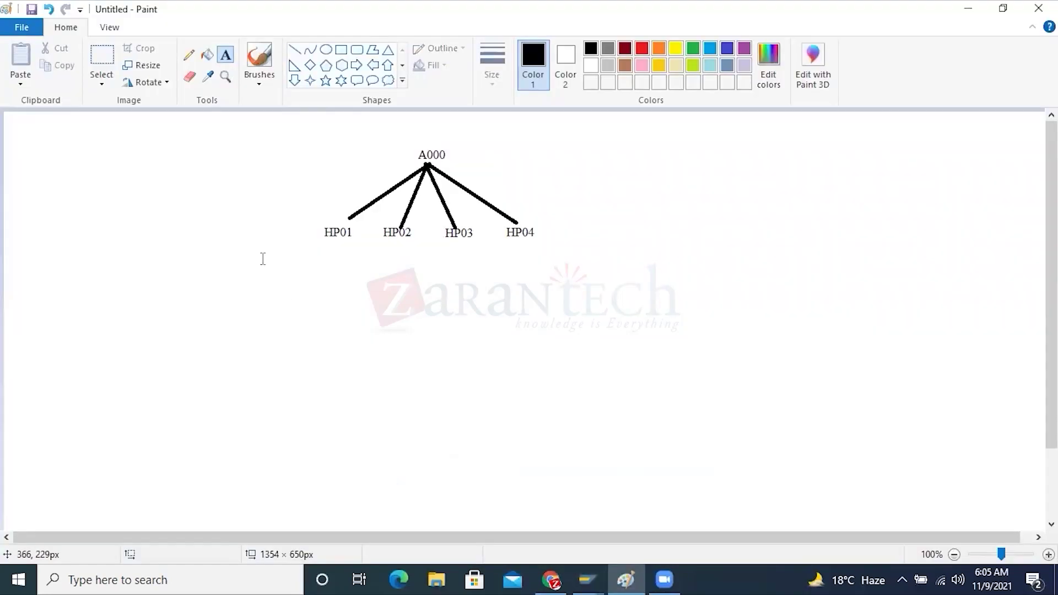
pyautogui.click(326, 257)
pyautogui.write('USD')
pyautogui.click(433, 357)
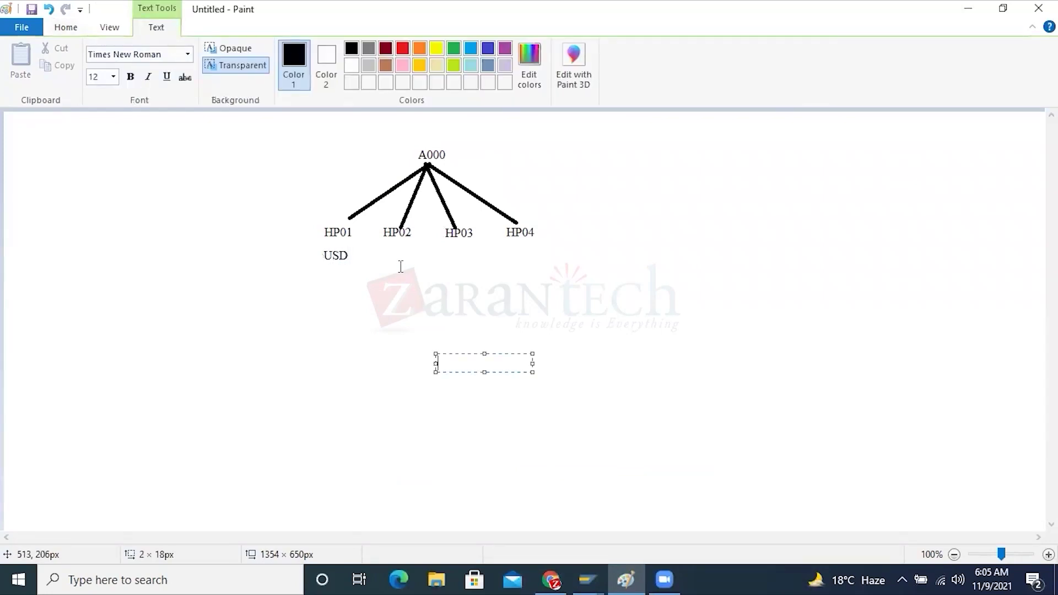
pyautogui.click(386, 257)
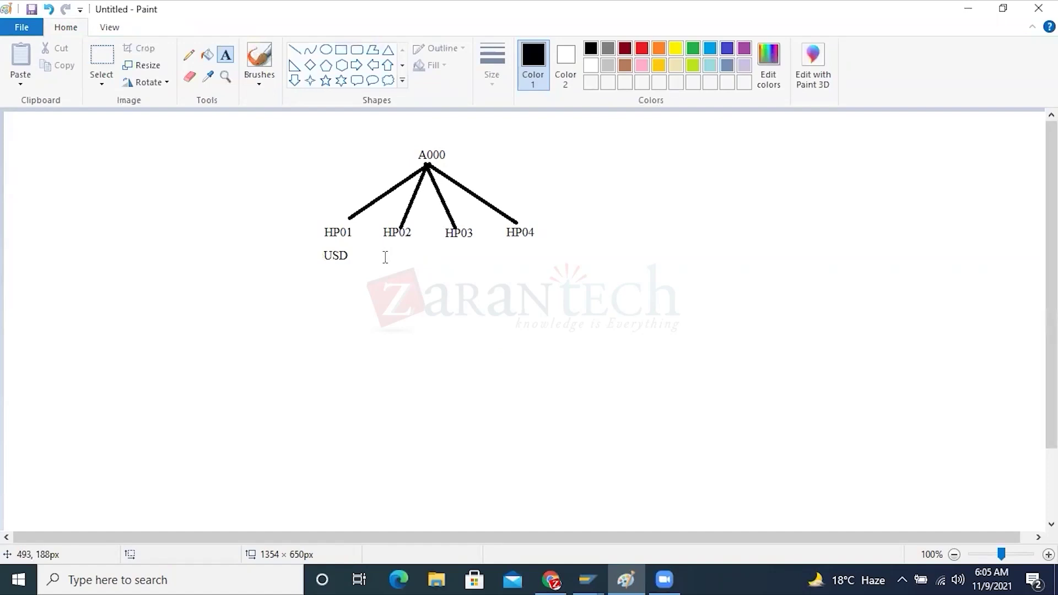
pyautogui.click(385, 257)
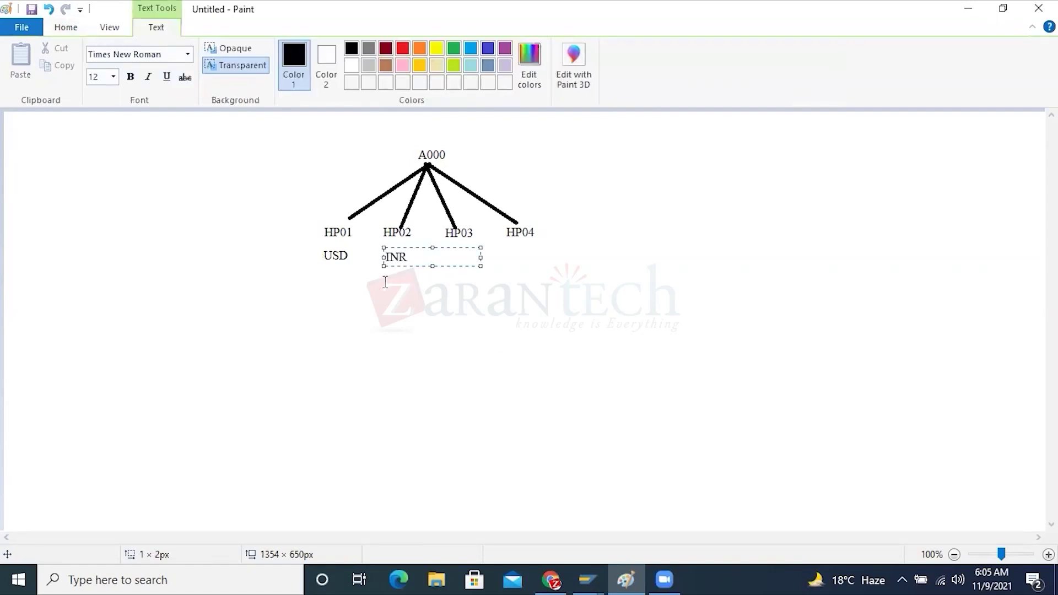
pyautogui.click(449, 255)
pyautogui.click(447, 254)
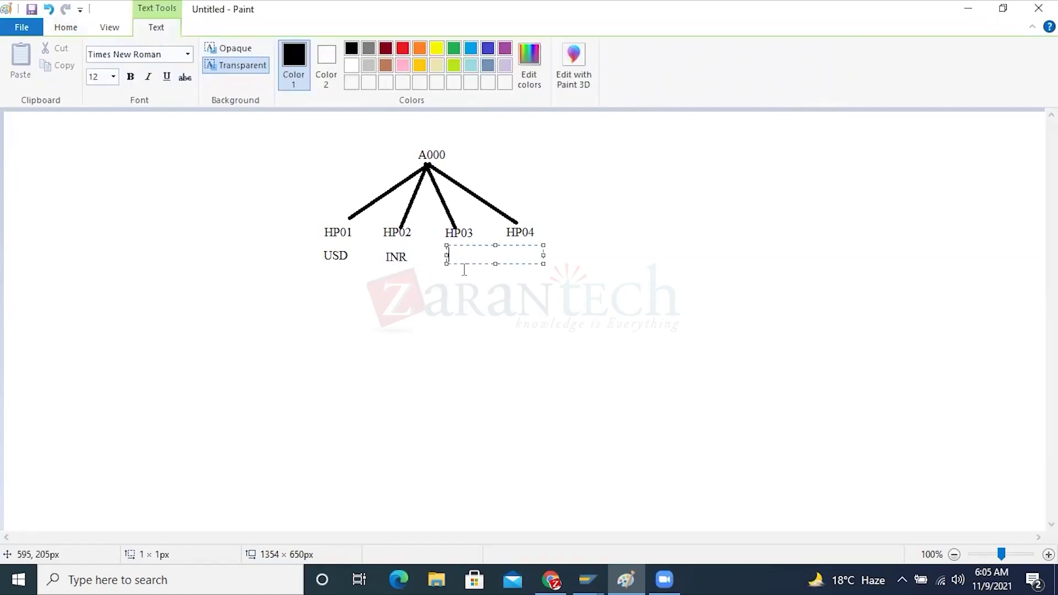
pyautogui.write('EUR')
pyautogui.click(520, 274)
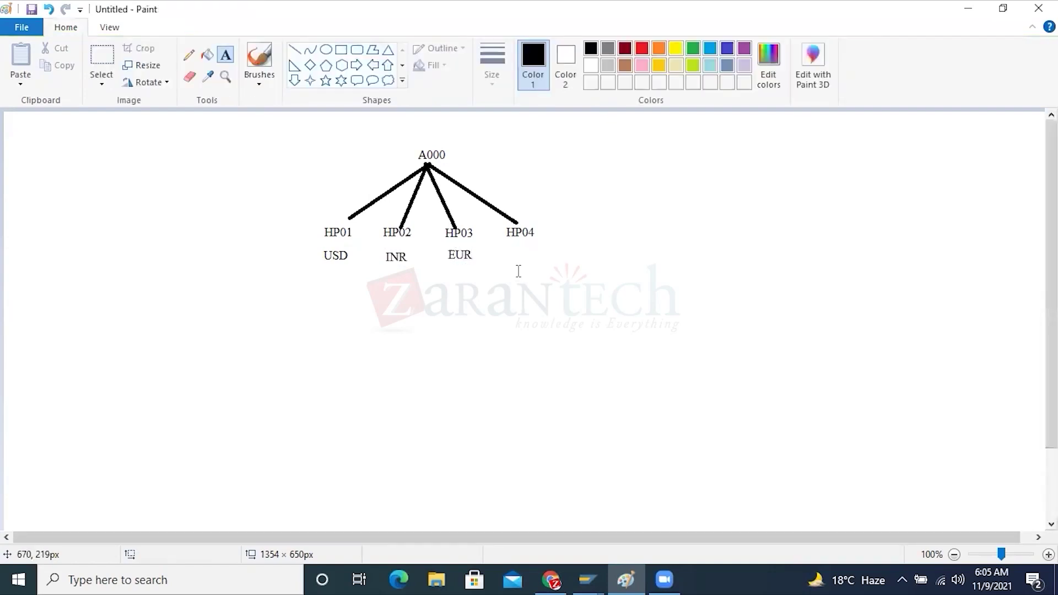
pyautogui.click(508, 253)
pyautogui.write('AUD')
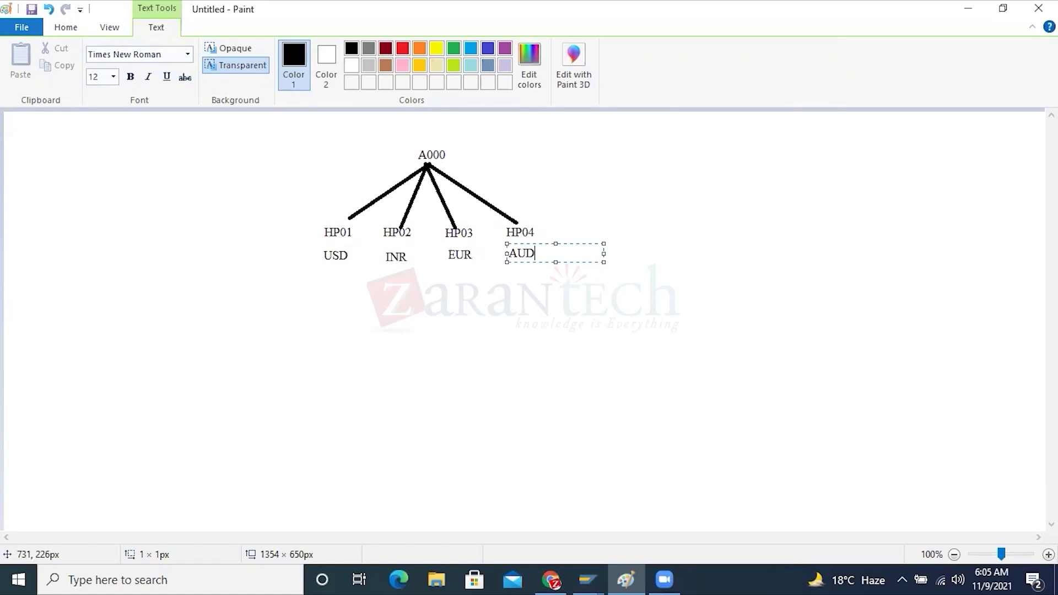
pyautogui.click(454, 157)
# Step: Add the currency type note "- 30" beside A000 in the diagram
pyautogui.click(455, 153)
pyautogui.write('- 30')
pyautogui.click(534, 280)
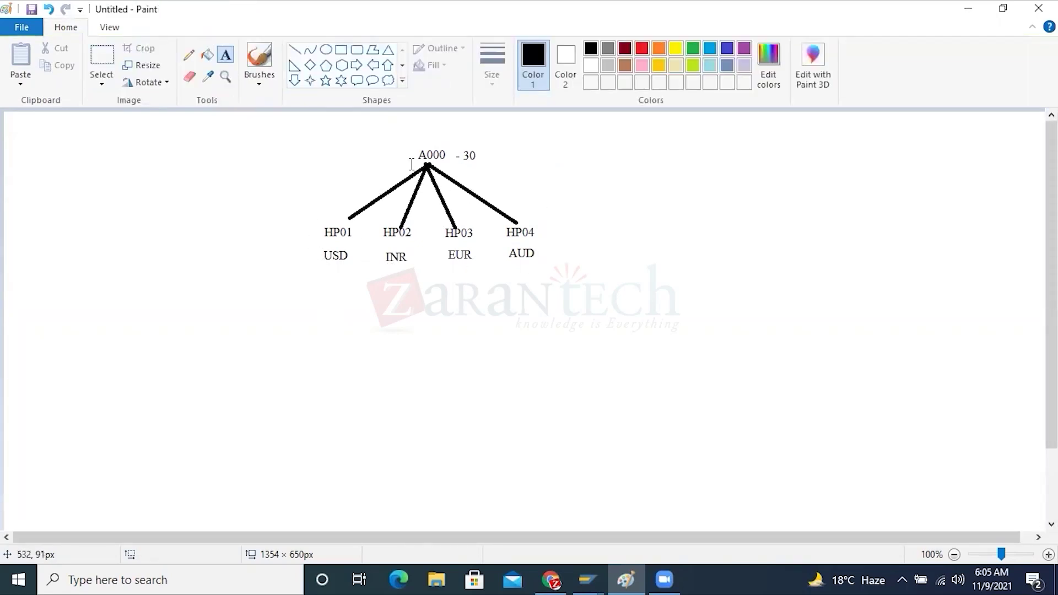
# Step: Switch to the SAP window to review the currency settings of controlling area A000, and return to the Paint diagram
pyautogui.moveTo(587, 578)
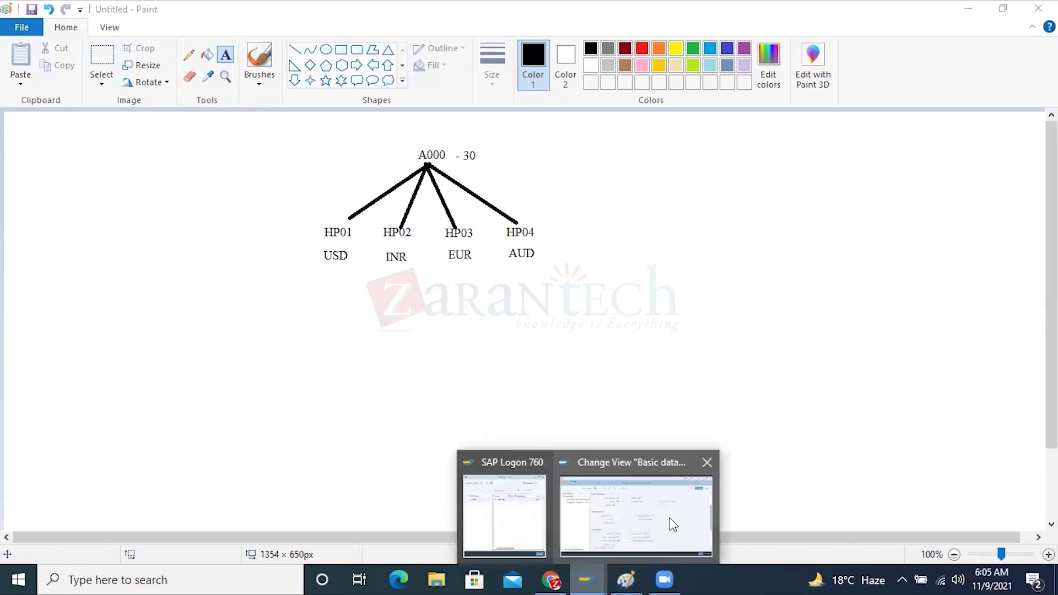
pyautogui.click(671, 522)
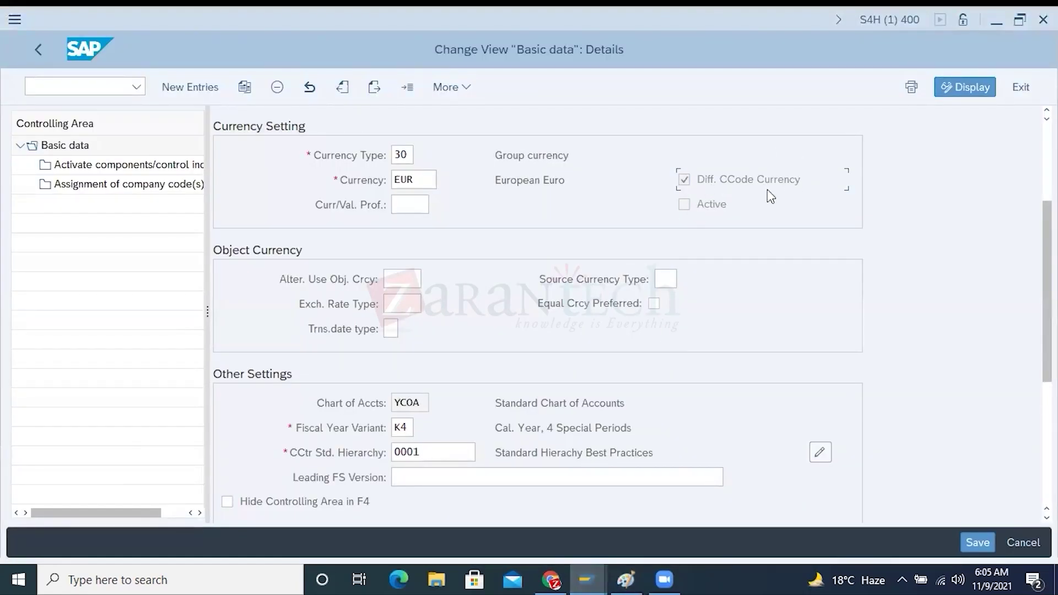
pyautogui.click(633, 576)
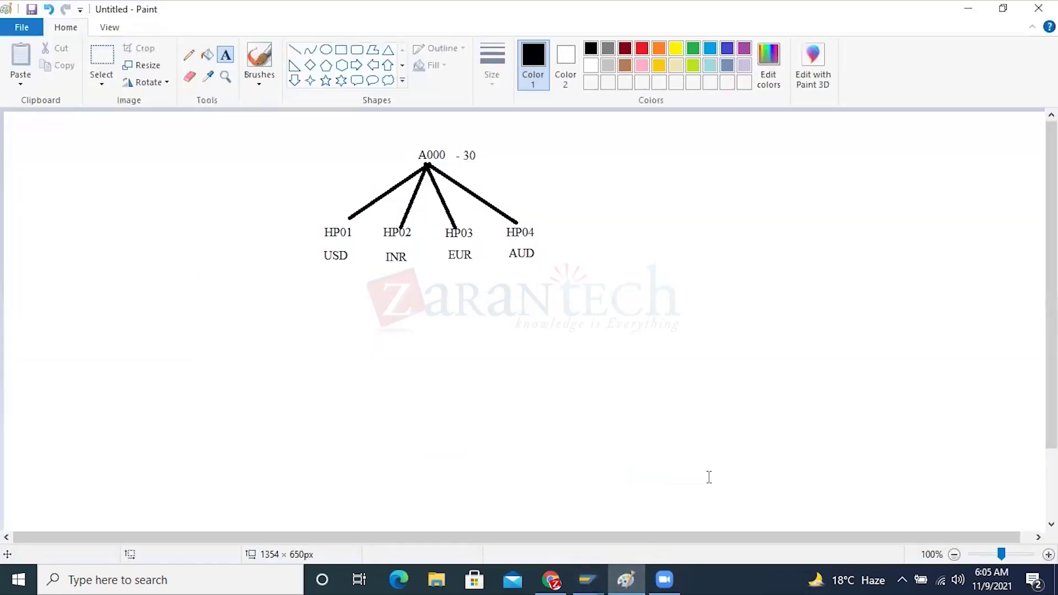
# Step: Add a second A000 label to the right of the existing diagram, with company code HP10 a few lines beneath it
pyautogui.click(673, 156)
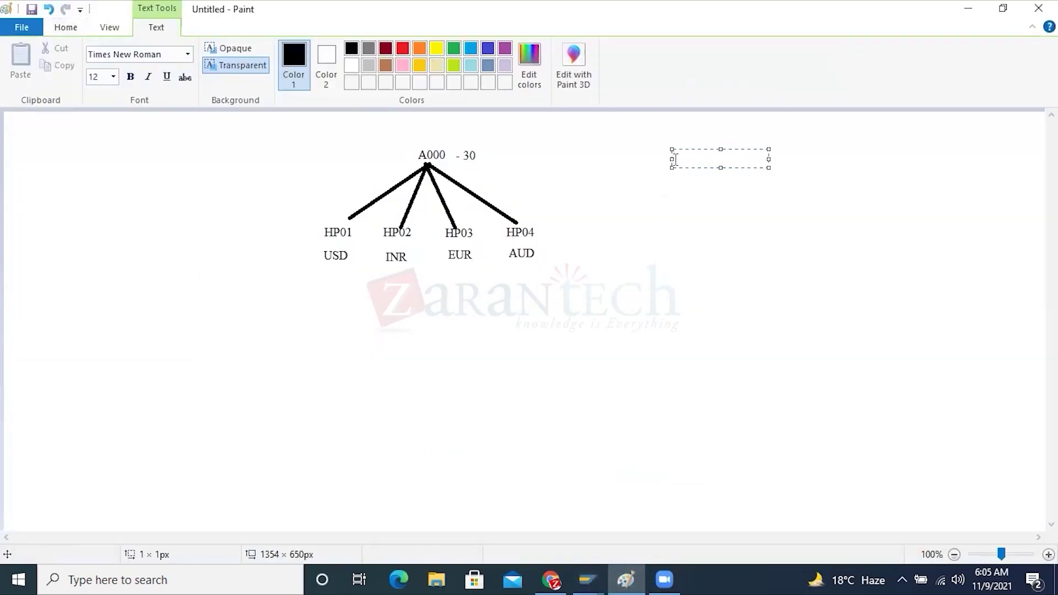
pyautogui.write('A000')
pyautogui.press('Return')
pyautogui.press('Return')
pyautogui.press('Return')
pyautogui.press('Return')
pyautogui.press('Return')
pyautogui.press('Return')
pyautogui.write('HP10')
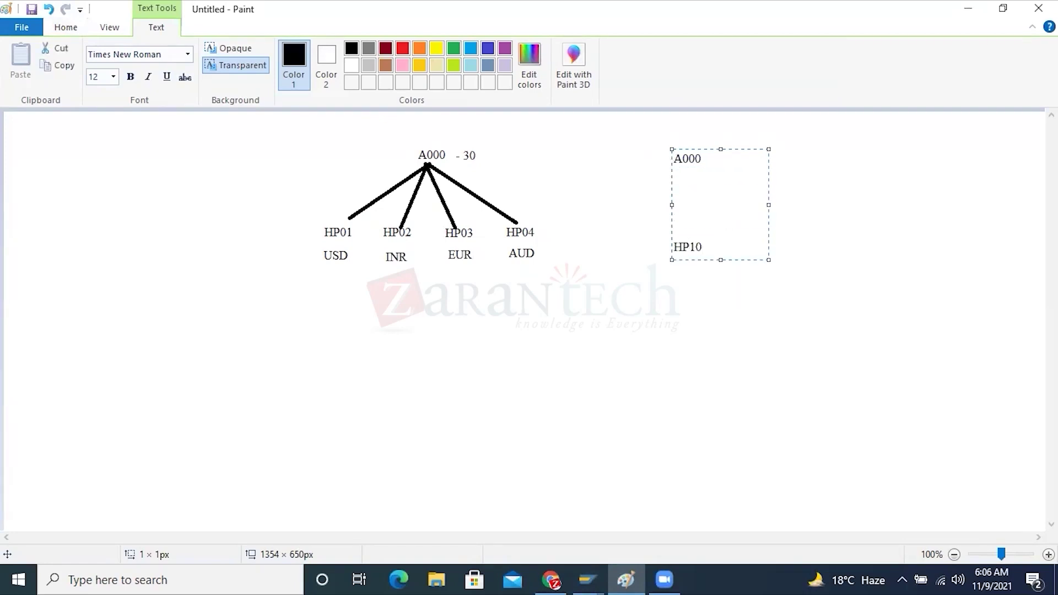
pyautogui.click(603, 246)
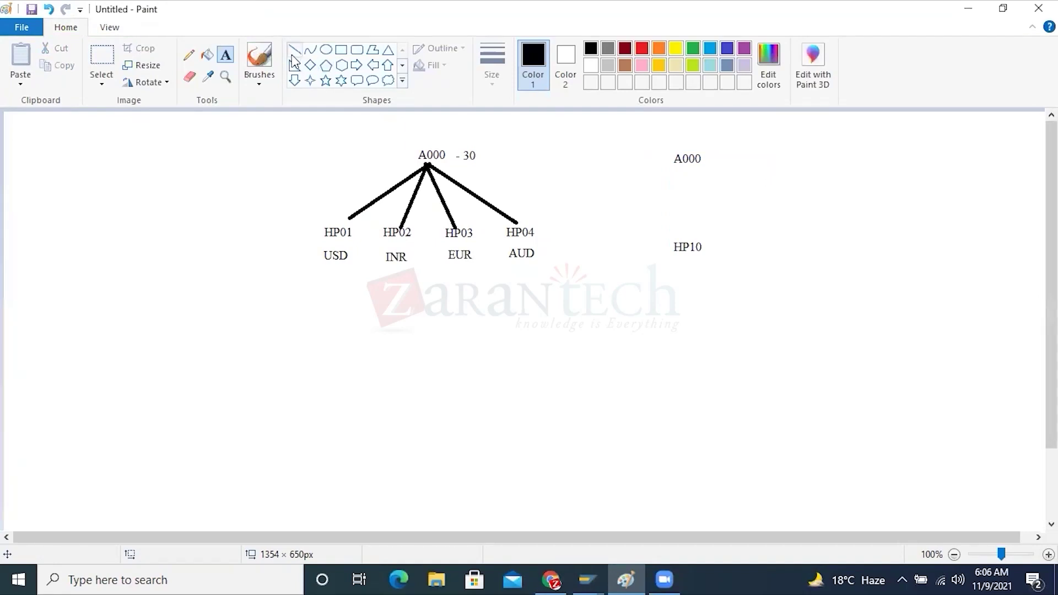
# Step: Draw a straight vertical line connecting the second A000 to HP10
pyautogui.click(295, 50)
pyautogui.moveTo(686, 168); pyautogui.dragTo(686, 236)
pyautogui.click(719, 289)
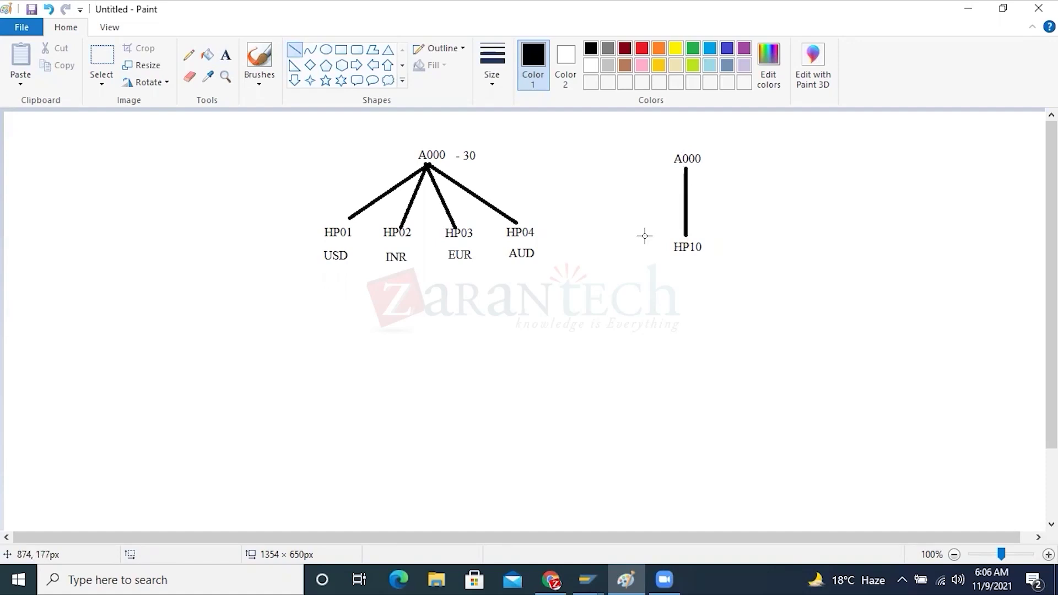
# Step: Add the currency USD beneath HP10 and the currency type note "-10" beside the second A000
pyautogui.click(226, 55)
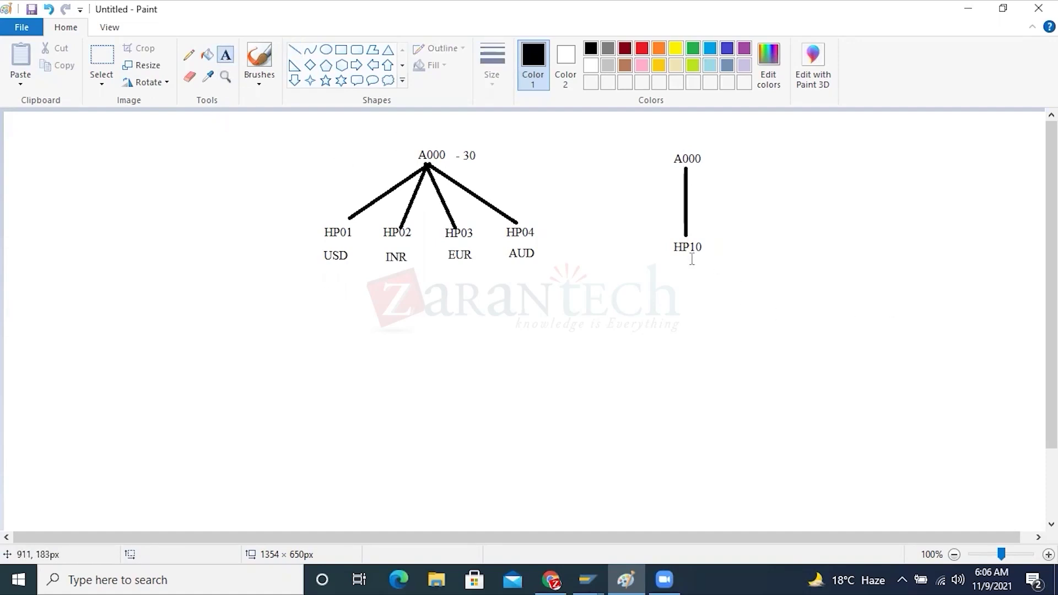
pyautogui.click(675, 263)
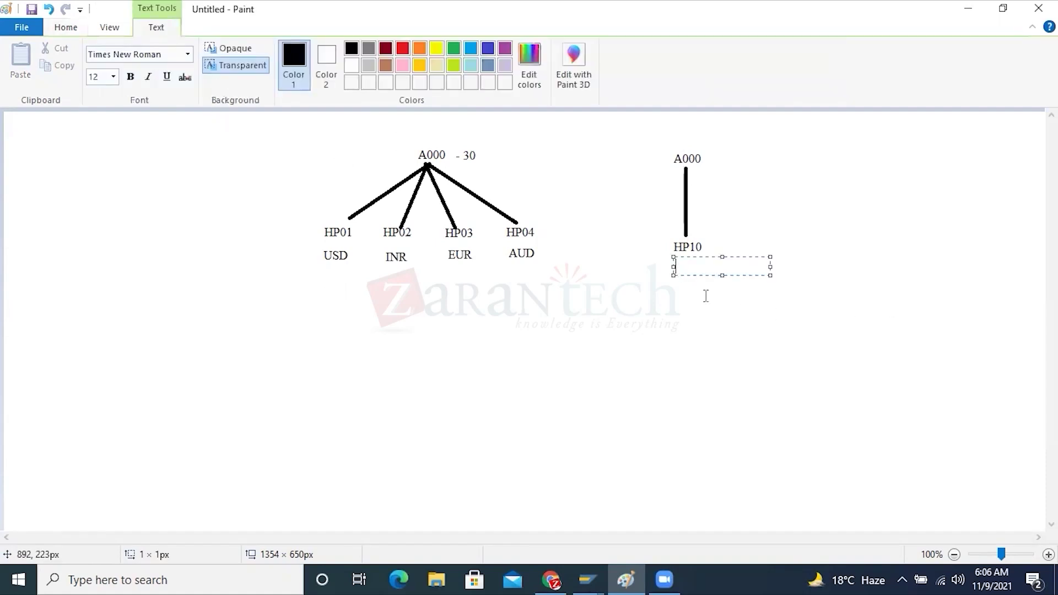
pyautogui.write('USD')
pyautogui.click(720, 388)
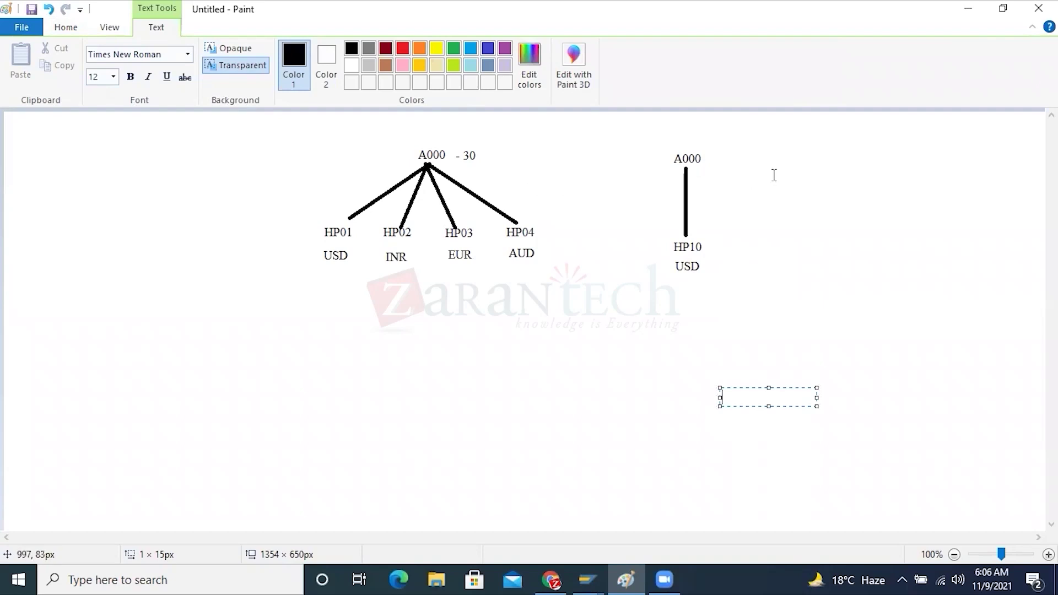
pyautogui.click(711, 158)
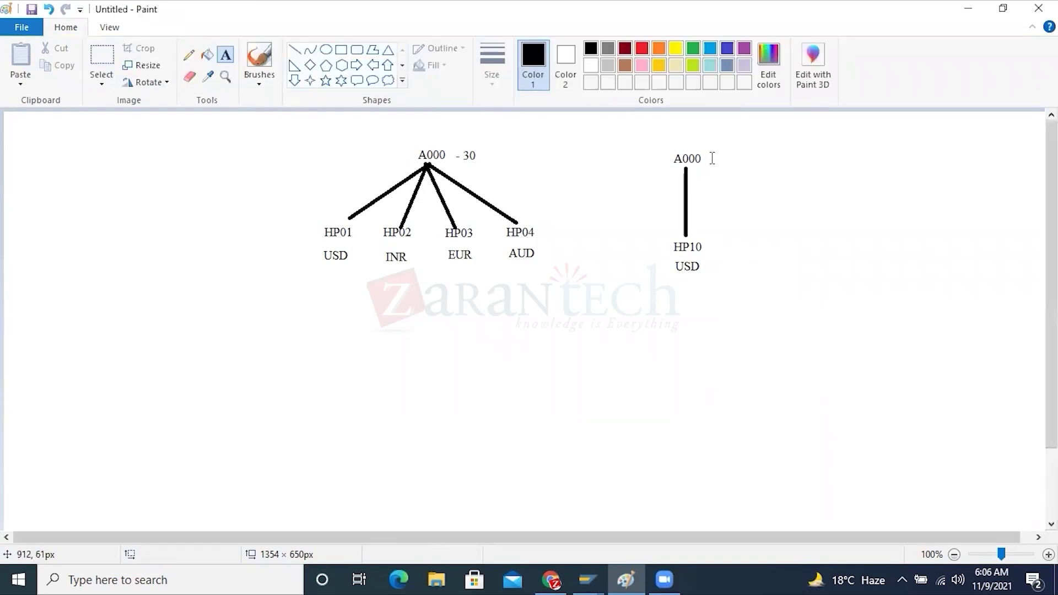
pyautogui.click(706, 158)
pyautogui.write('-10')
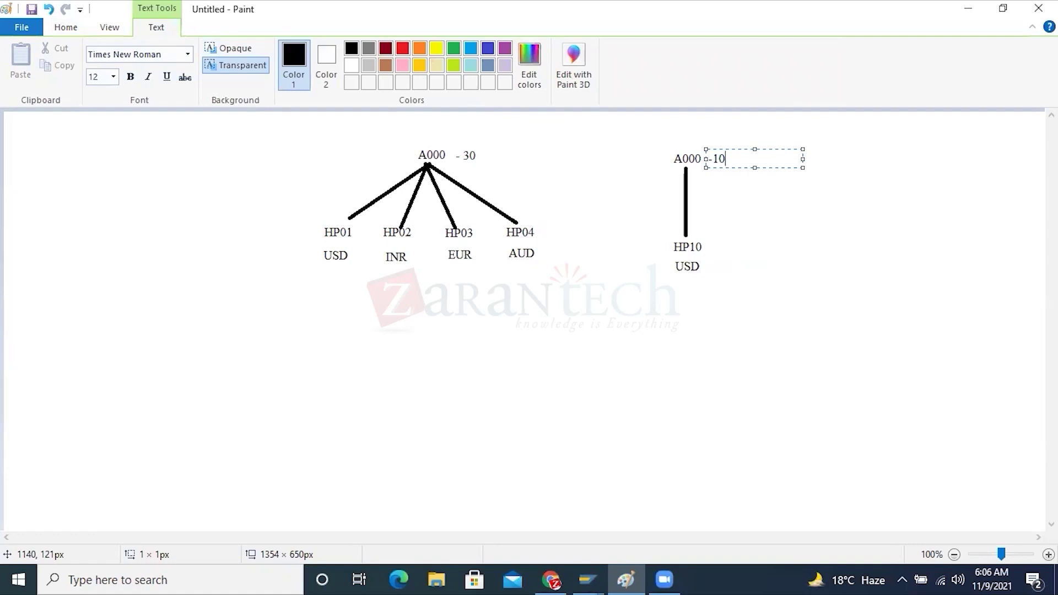
pyautogui.click(750, 259)
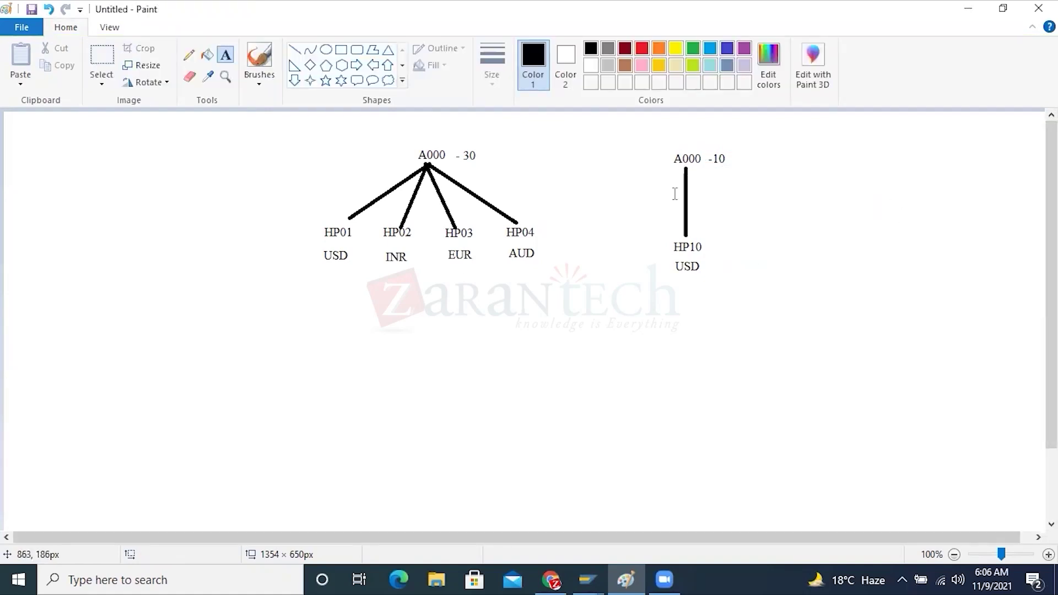
# Step: Switch to the SAP window and view the available CoCd->CO Area assignment options for controlling area A000
pyautogui.click(587, 573)
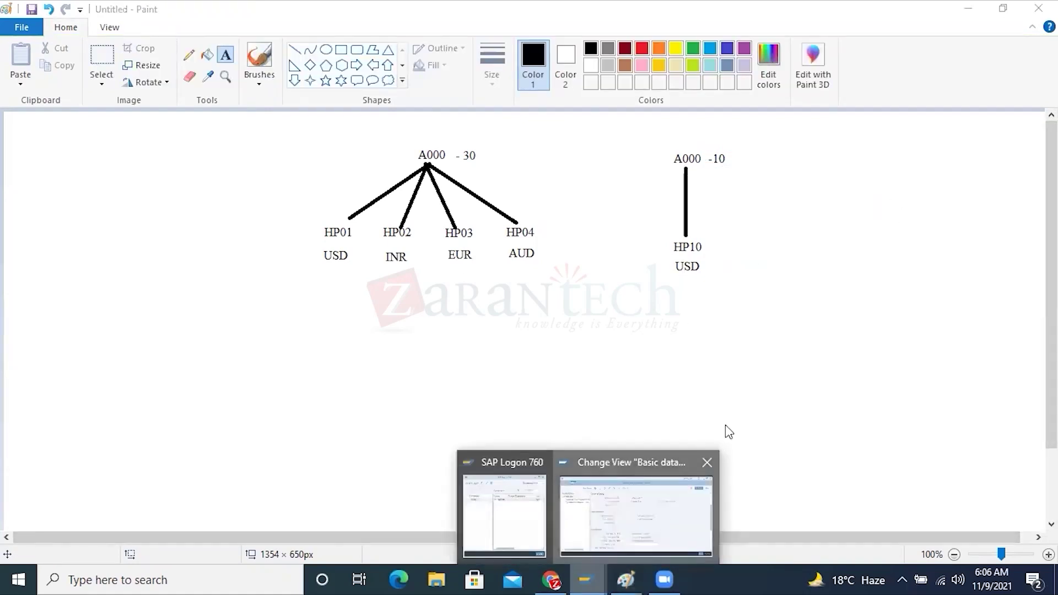
pyautogui.click(634, 507)
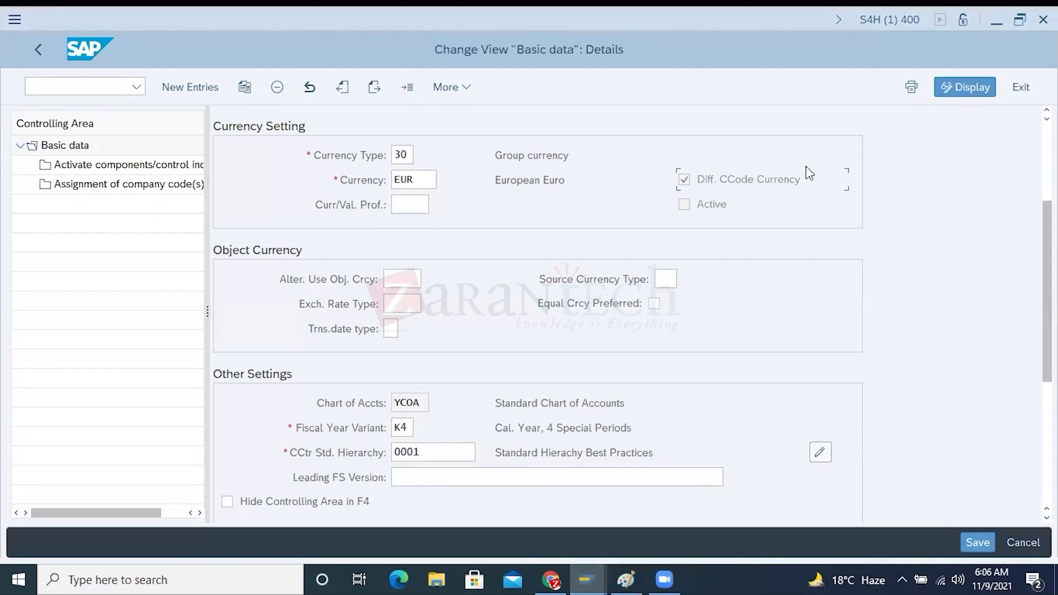
pyautogui.scroll(1, 692, 190)
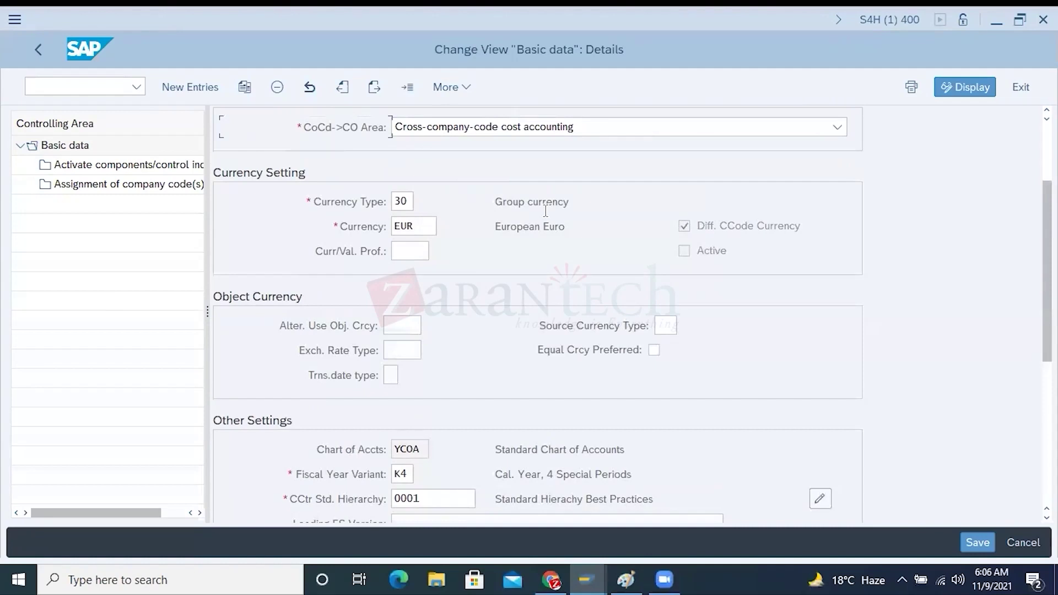
pyautogui.scroll(1, 544, 209)
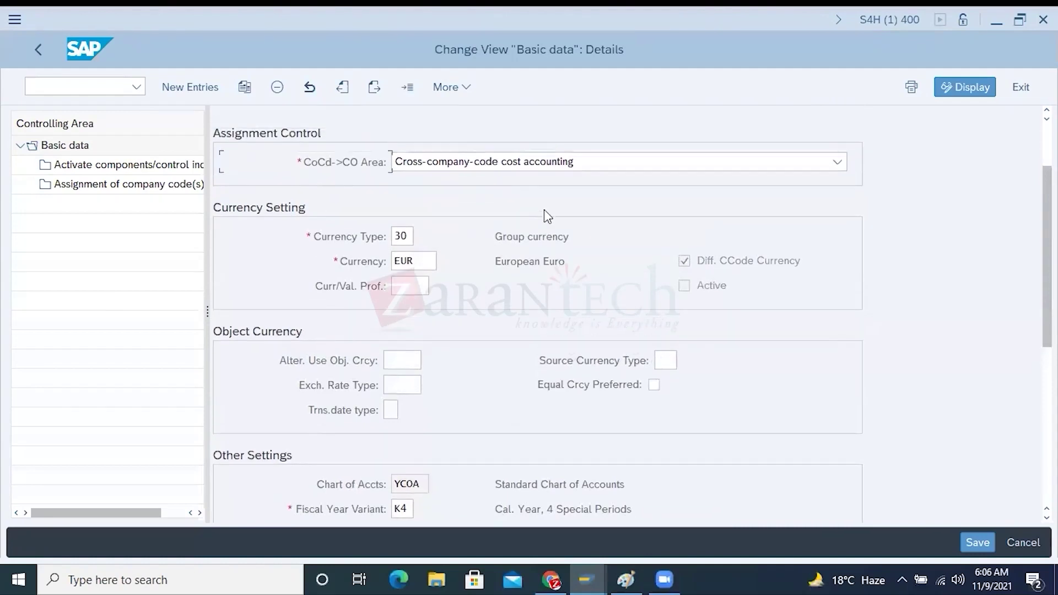
pyautogui.click(839, 163)
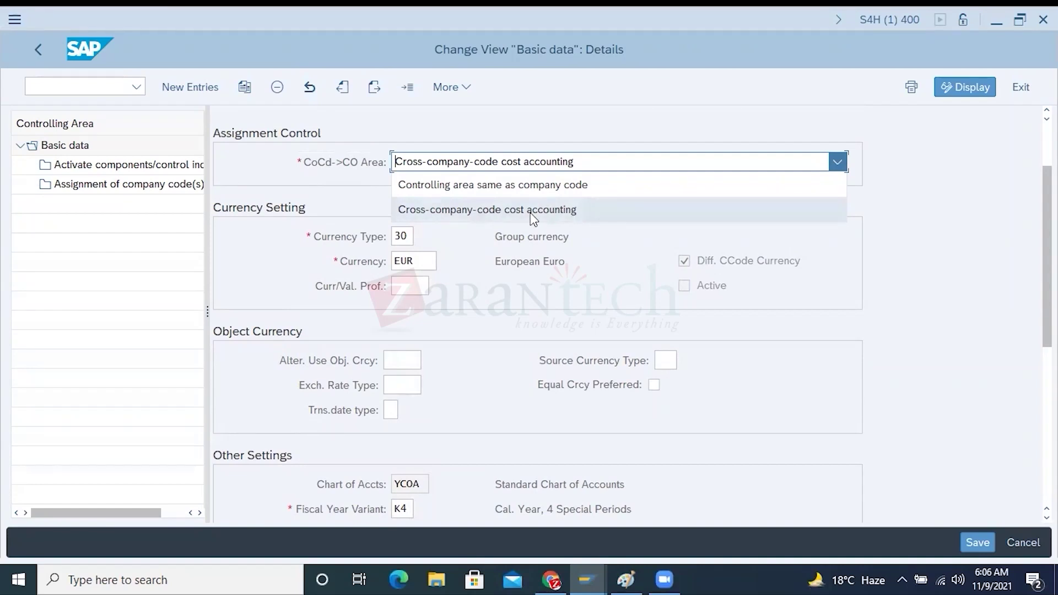
# Step: Return to Paint and, with the Pencil, draw curves linking HP01 through HP04 and encircle the row of four company codes
pyautogui.click(634, 575)
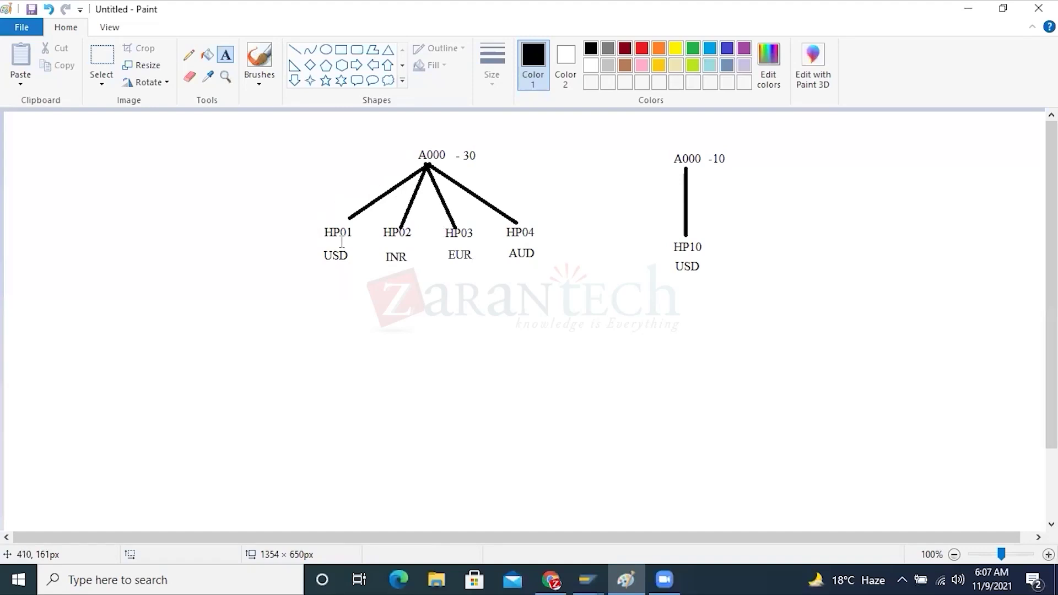
pyautogui.click(189, 55)
pyautogui.moveTo(339, 241)
pyautogui.mouseDown()
pyautogui.moveTo(396, 265)
pyautogui.moveTo(457, 250)
pyautogui.moveTo(475, 278)
pyautogui.moveTo(516, 239)
pyautogui.mouseUp()
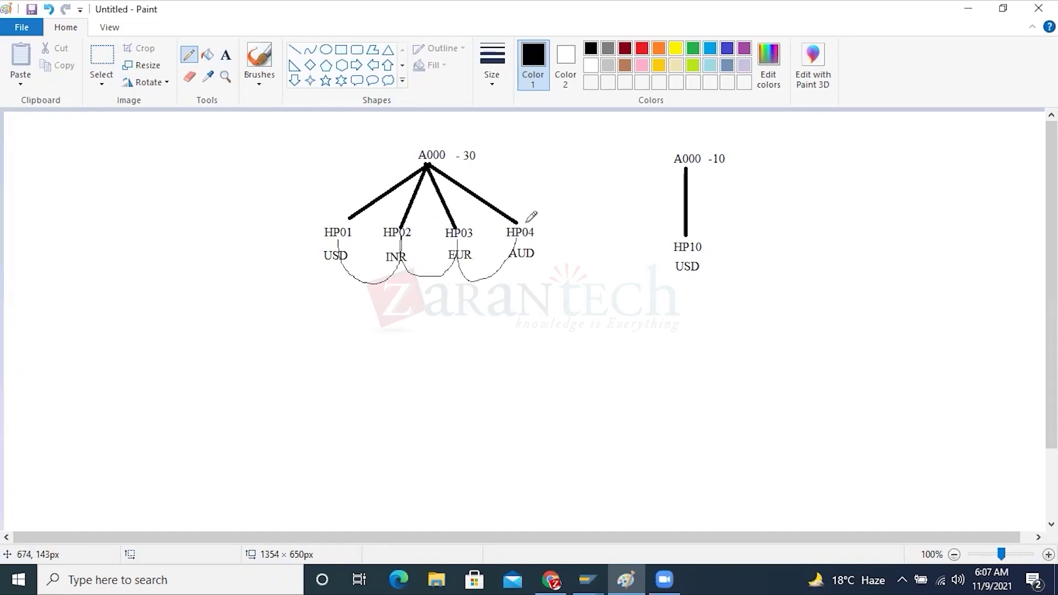
pyautogui.moveTo(533, 242)
pyautogui.mouseDown()
pyautogui.moveTo(408, 252)
pyautogui.moveTo(285, 226)
pyautogui.moveTo(562, 205)
pyautogui.moveTo(525, 242)
pyautogui.mouseUp()
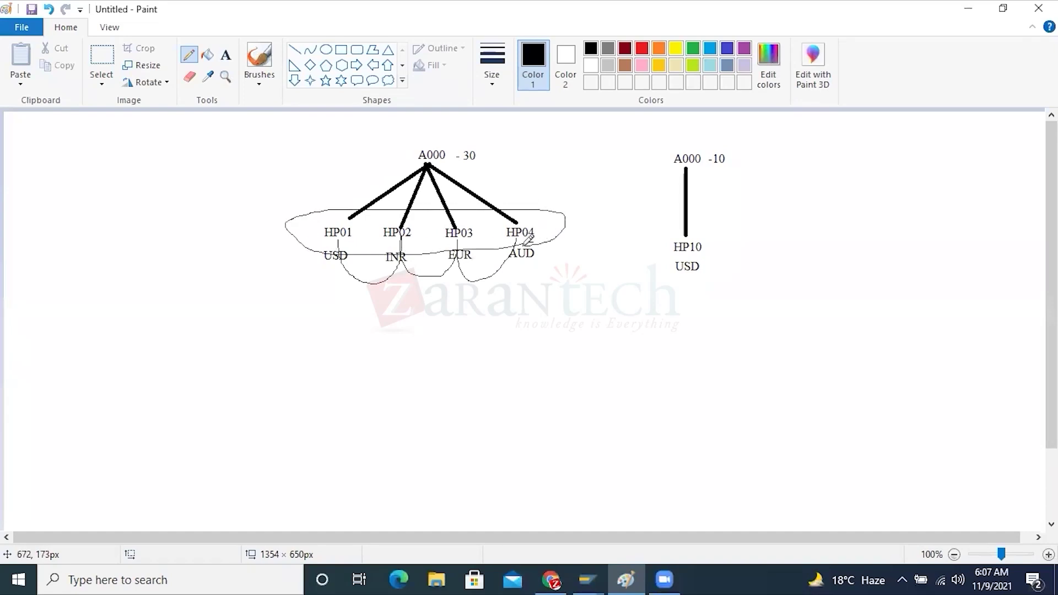
# Step: Encircle the first A000 with its currency type, and circle the notes "- 30" and "-10" individually
pyautogui.moveTo(435, 171)
pyautogui.mouseDown()
pyautogui.moveTo(407, 151)
pyautogui.moveTo(485, 144)
pyautogui.moveTo(436, 176)
pyautogui.mouseUp()
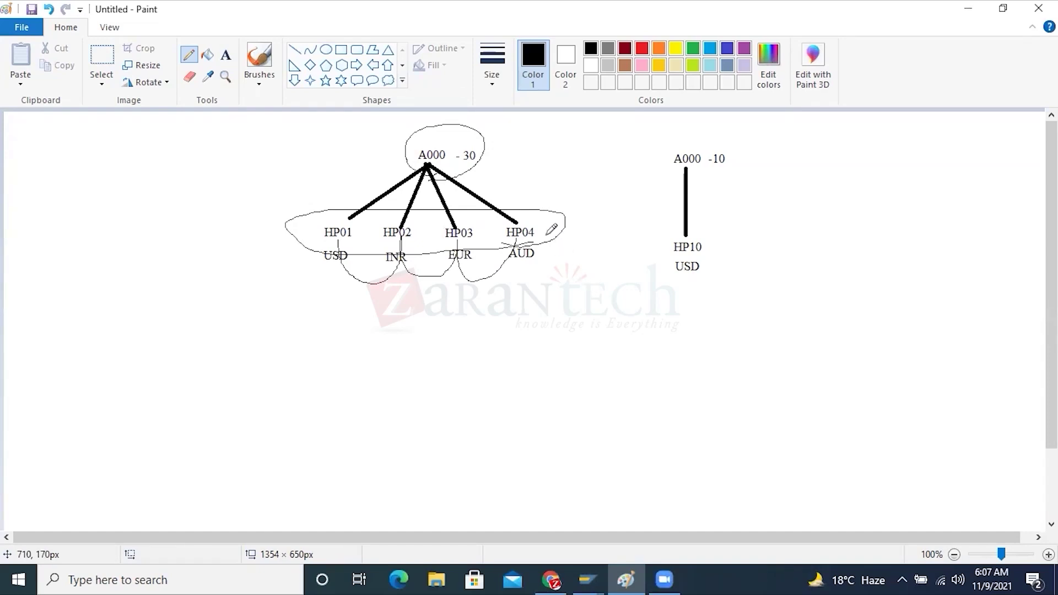
pyautogui.moveTo(479, 169)
pyautogui.mouseDown()
pyautogui.moveTo(457, 152)
pyautogui.moveTo(482, 140)
pyautogui.moveTo(486, 168)
pyautogui.moveTo(475, 168)
pyautogui.mouseUp()
pyautogui.moveTo(730, 167)
pyautogui.mouseDown()
pyautogui.moveTo(709, 165)
pyautogui.moveTo(726, 145)
pyautogui.moveTo(734, 168)
pyautogui.mouseUp()
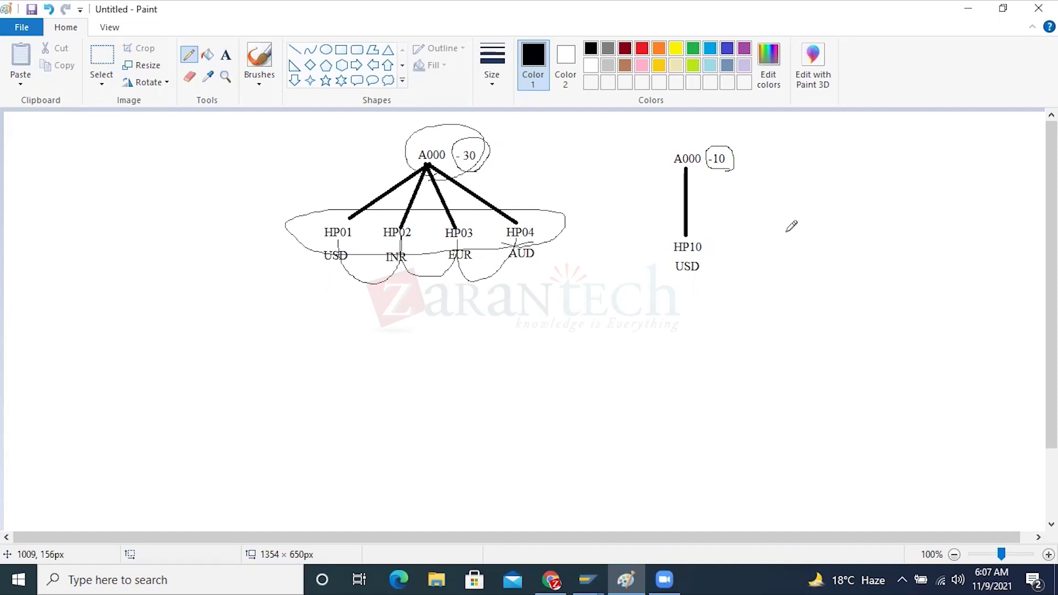
# Step: Switch to SAP, check the chart of accounts setting of A000, and open its assignment of company codes
pyautogui.click(597, 573)
pyautogui.click(649, 514)
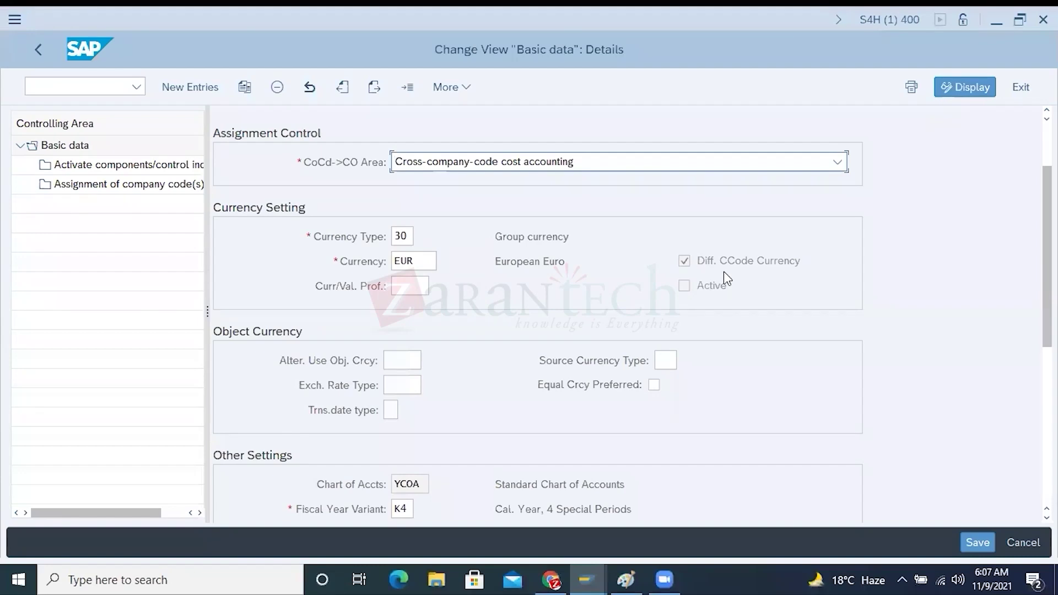
pyautogui.scroll(-3, 723, 271)
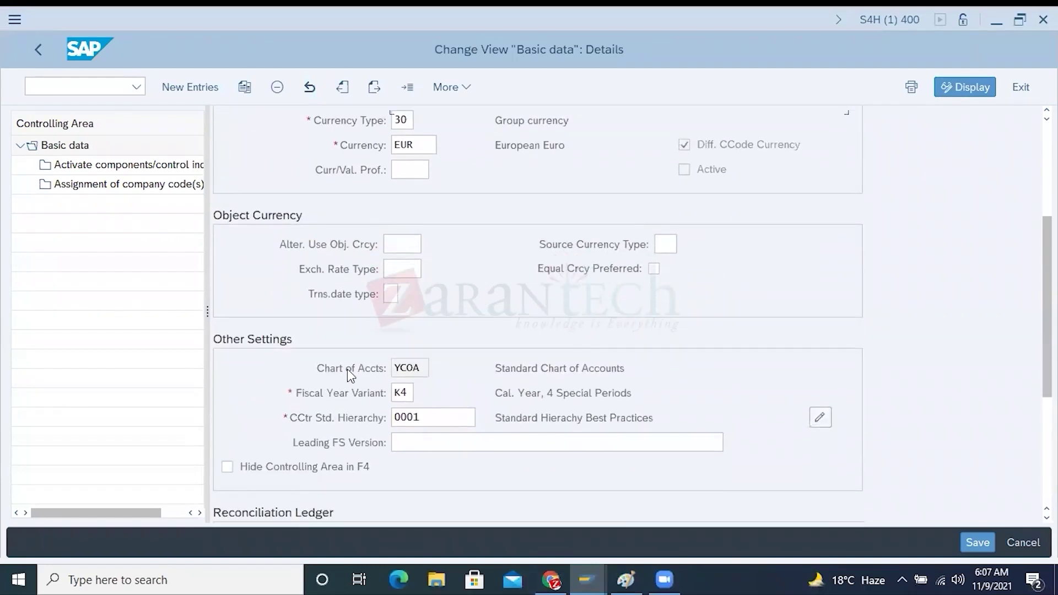
pyautogui.doubleClick(420, 372)
pyautogui.click(109, 186)
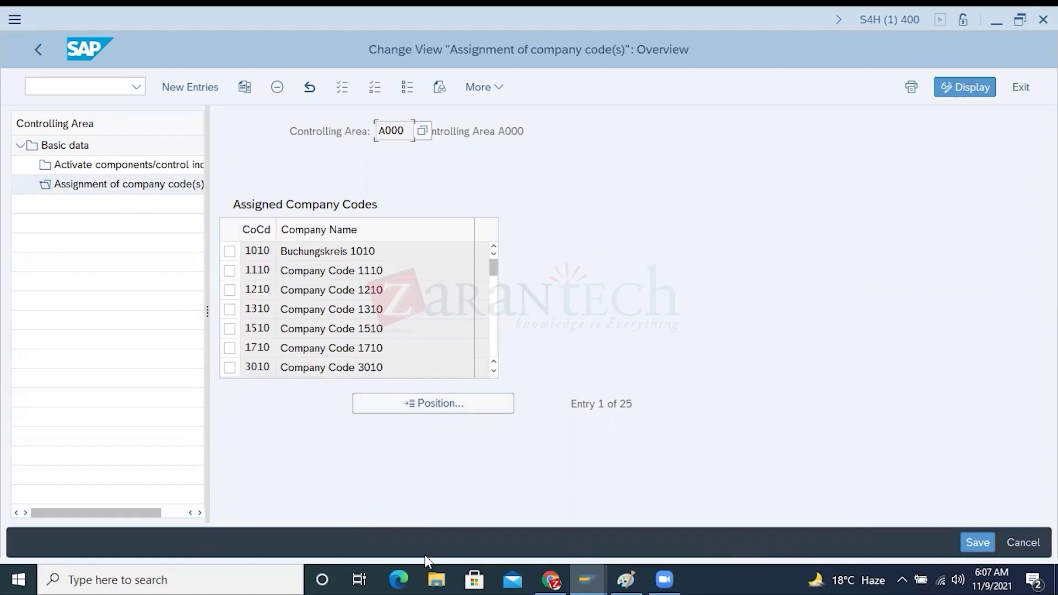
# Step: Return to Paint and add the chart of accounts label ZCOA beneath HP03's currency
pyautogui.click(626, 579)
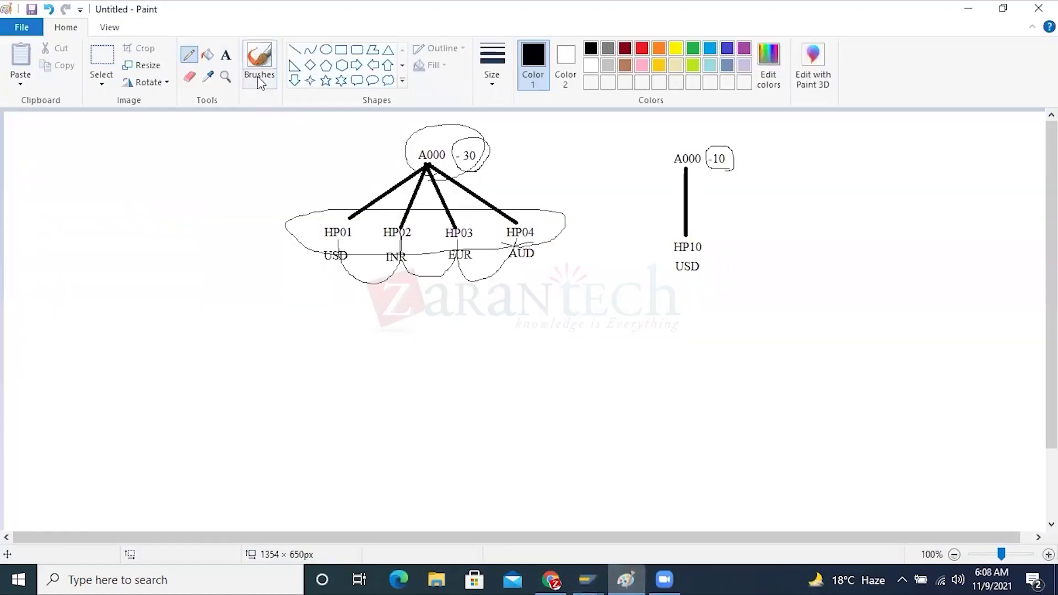
pyautogui.click(225, 55)
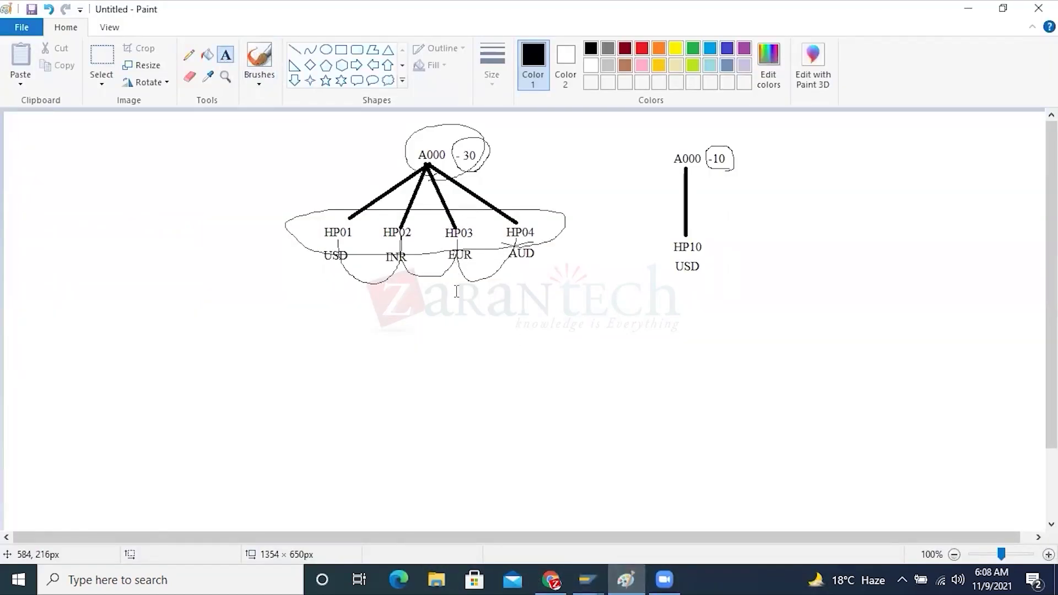
pyautogui.click(447, 296)
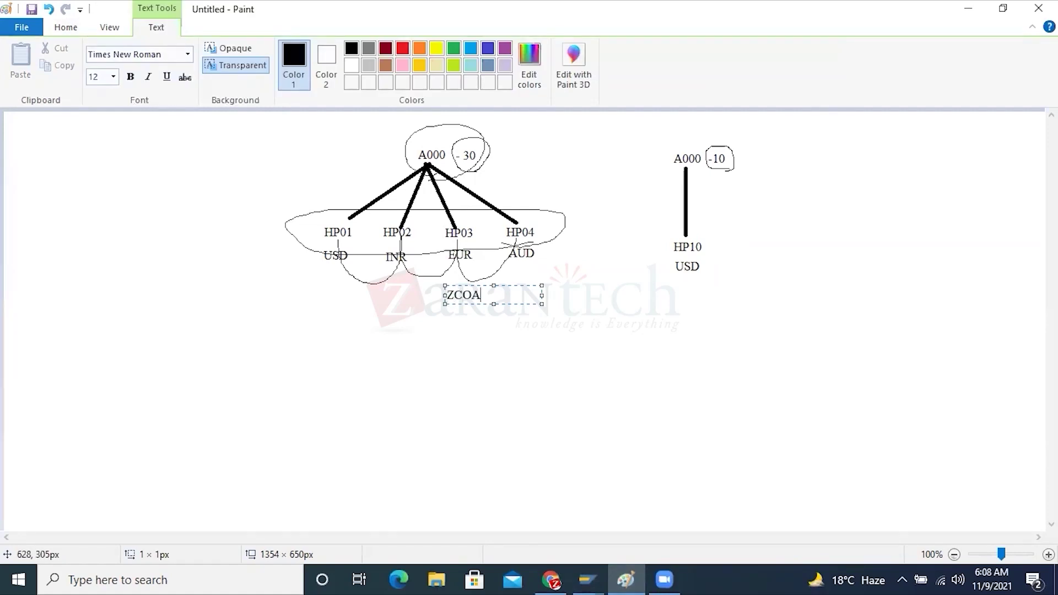
pyautogui.click(446, 408)
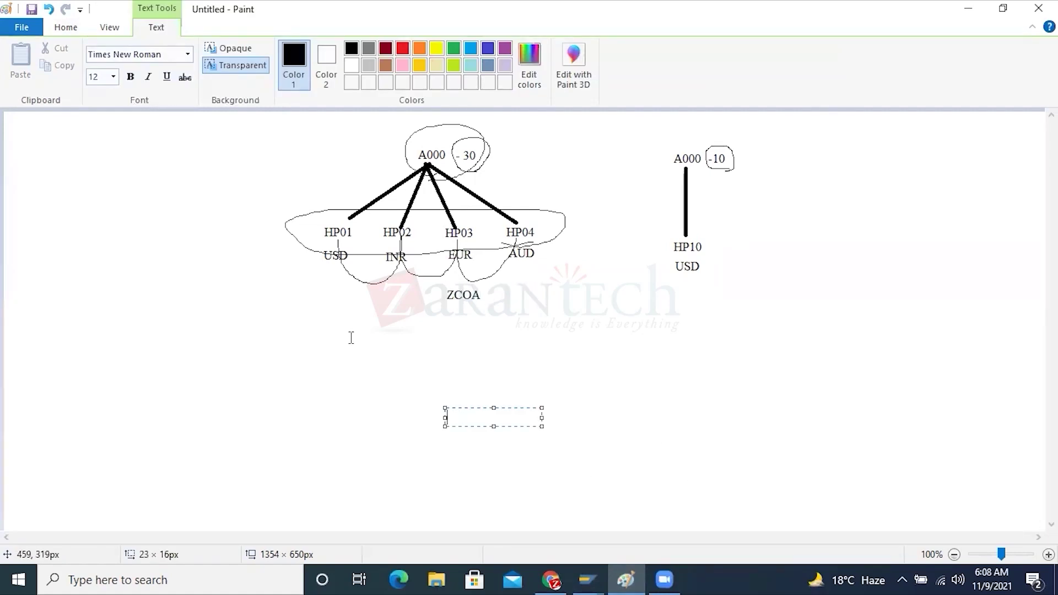
# Step: Add the chart of accounts label YCOA beneath the currencies of HP01, HP02 and HP04
pyautogui.click(320, 295)
pyautogui.click(323, 283)
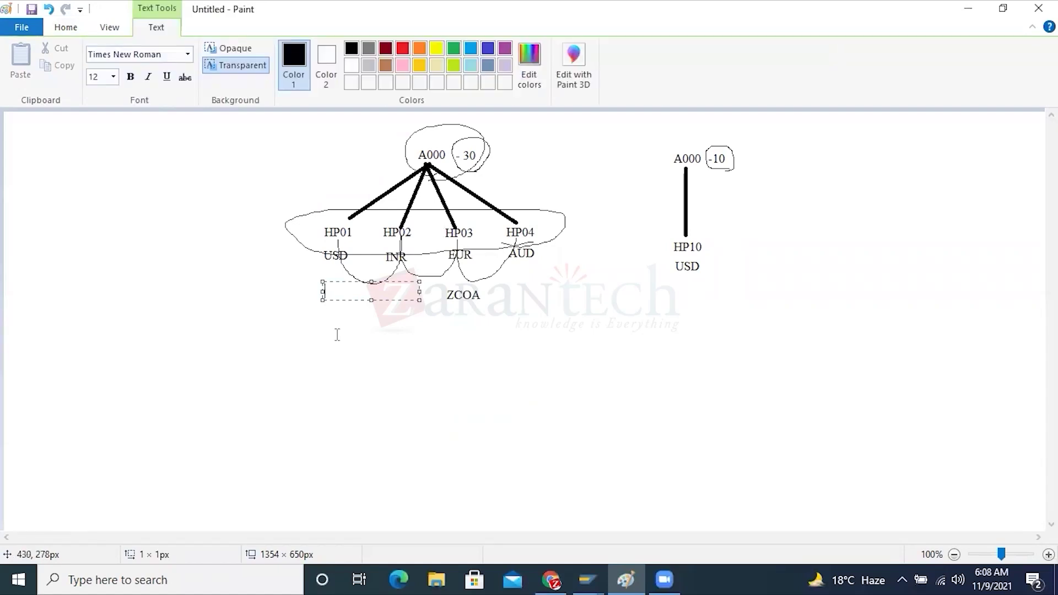
pyautogui.write('YCOA')
pyautogui.click(330, 367)
pyautogui.click(383, 283)
pyautogui.write('YCOA')
pyautogui.click(505, 361)
pyautogui.click(506, 361)
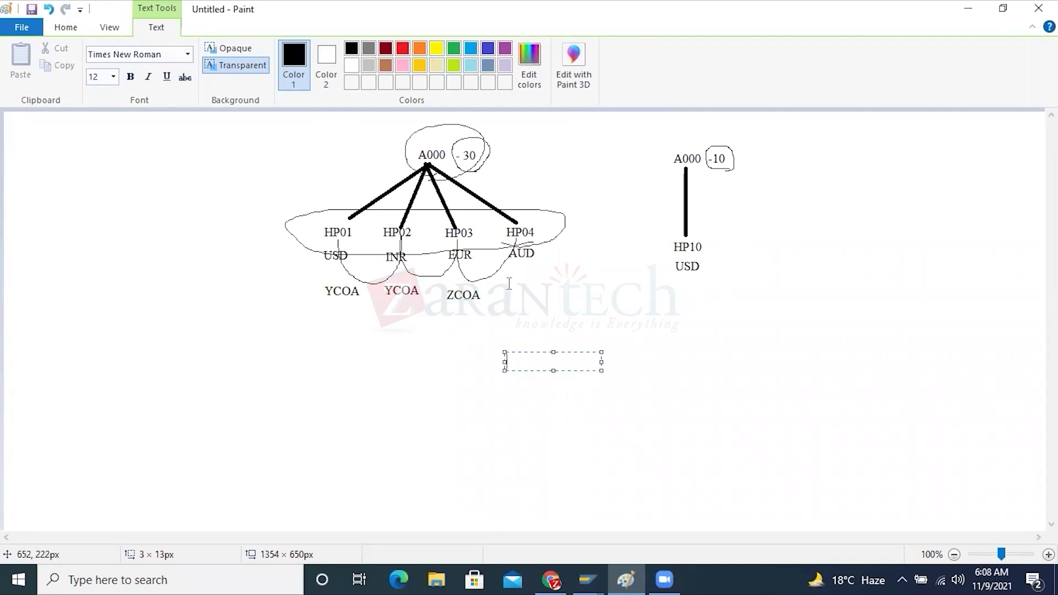
pyautogui.click(509, 285)
pyautogui.click(508, 285)
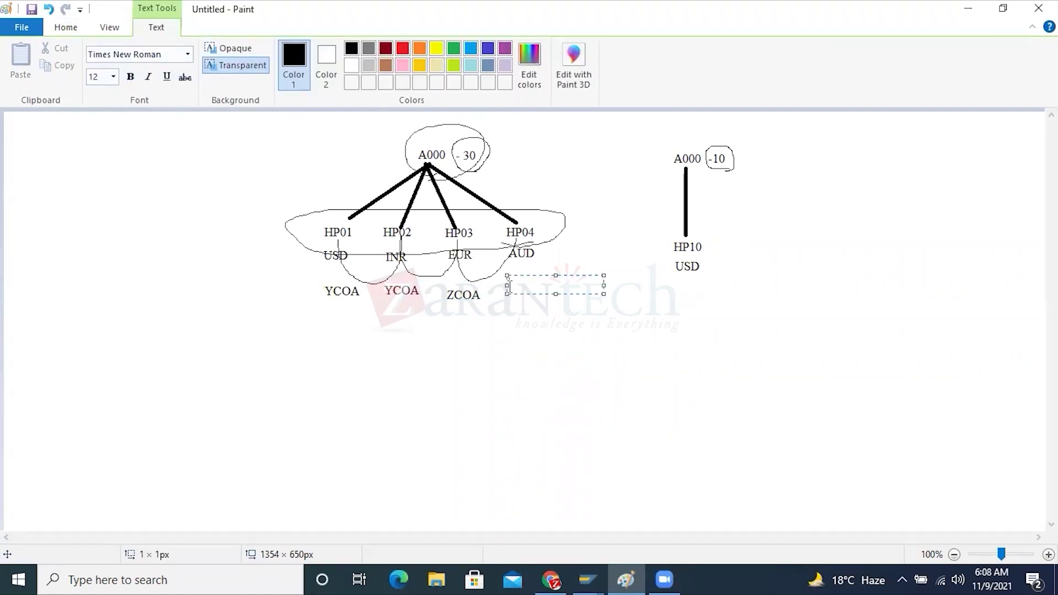
pyautogui.write('YCOA')
pyautogui.click(509, 375)
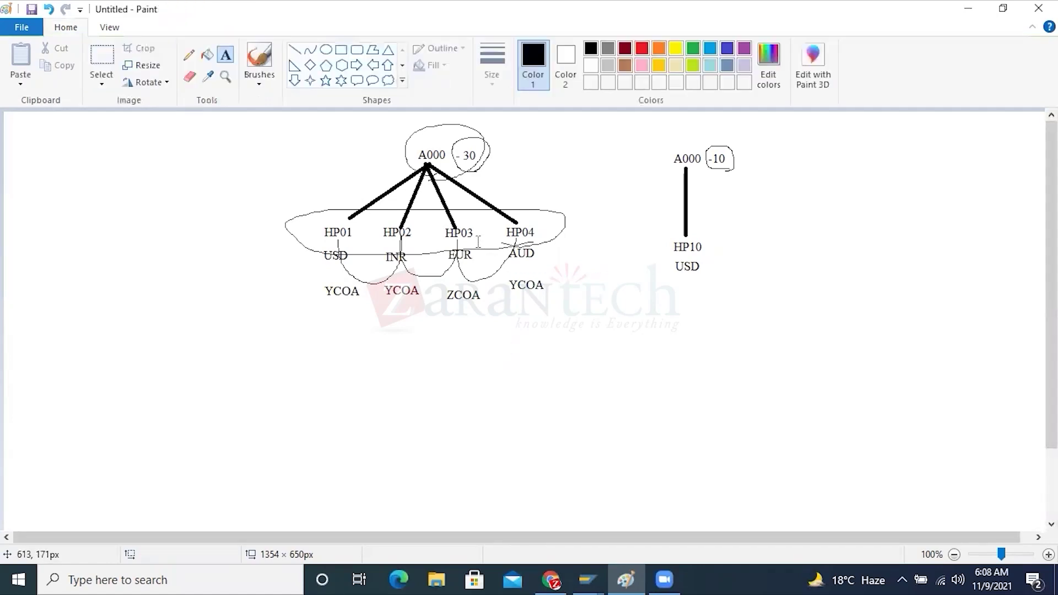
# Step: Outline the HP03 column, including EUR and ZCOA, with a freehand Pencil loop
pyautogui.click(189, 55)
pyautogui.moveTo(471, 328)
pyautogui.mouseDown()
pyautogui.moveTo(443, 270)
pyautogui.moveTo(473, 205)
pyautogui.moveTo(488, 267)
pyautogui.moveTo(483, 330)
pyautogui.moveTo(467, 333)
pyautogui.mouseUp()
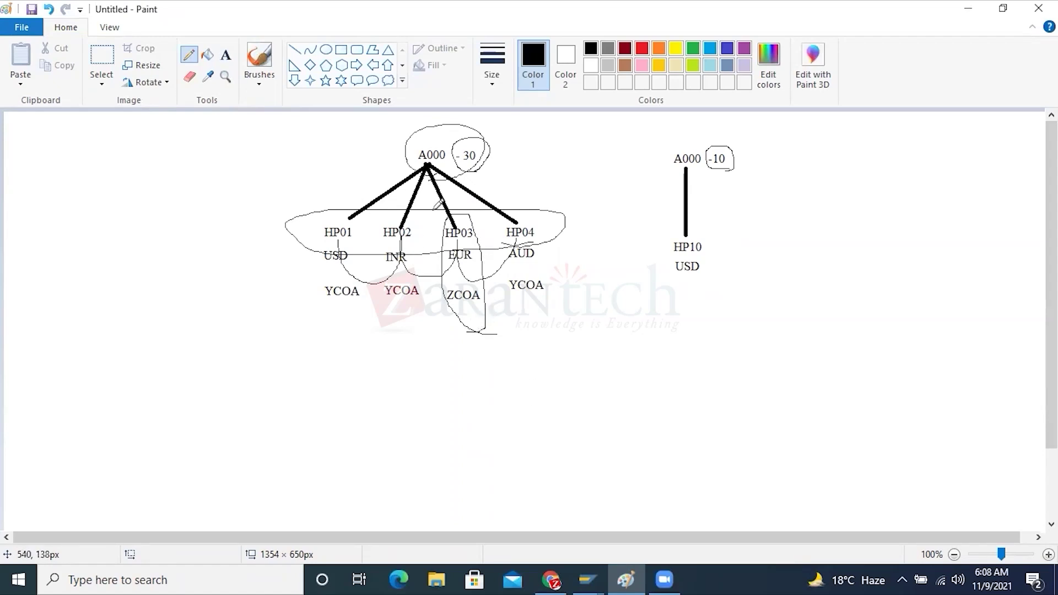
# Step: Circle the A000 heading and HP03's ZCOA label with freehand Pencil loops
pyautogui.moveTo(430, 167)
pyautogui.mouseDown()
pyautogui.moveTo(412, 132)
pyautogui.moveTo(476, 133)
pyautogui.moveTo(437, 171)
pyautogui.mouseUp()
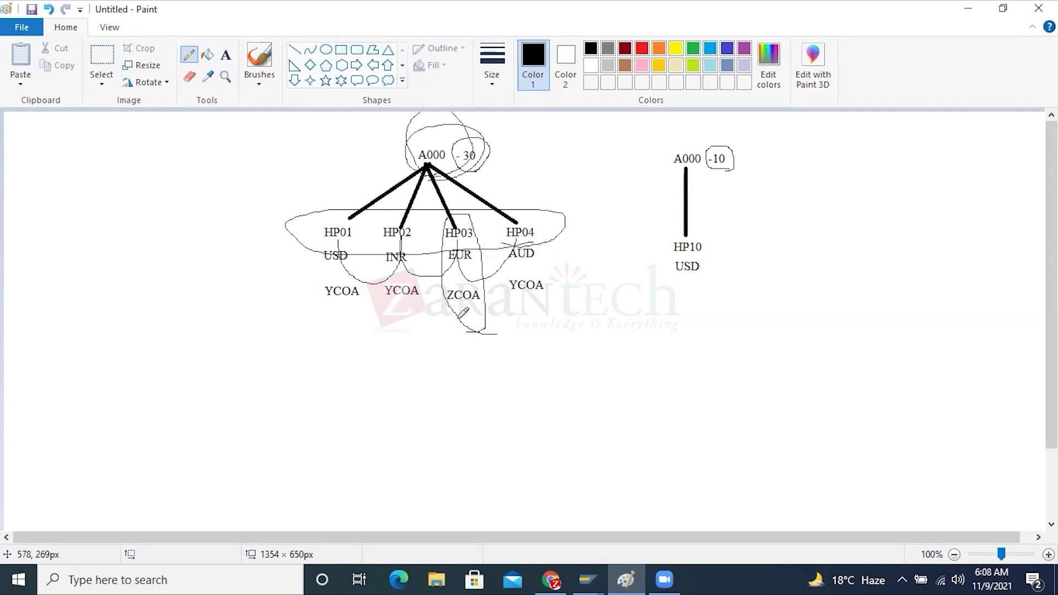
pyautogui.moveTo(447, 282)
pyautogui.mouseDown()
pyautogui.moveTo(483, 284)
pyautogui.moveTo(468, 314)
pyautogui.moveTo(447, 308)
pyautogui.mouseUp()
# Step: Switch to SAP and view the Activate components/control indicators settings of controlling area A000
pyautogui.click(587, 579)
pyautogui.click(617, 521)
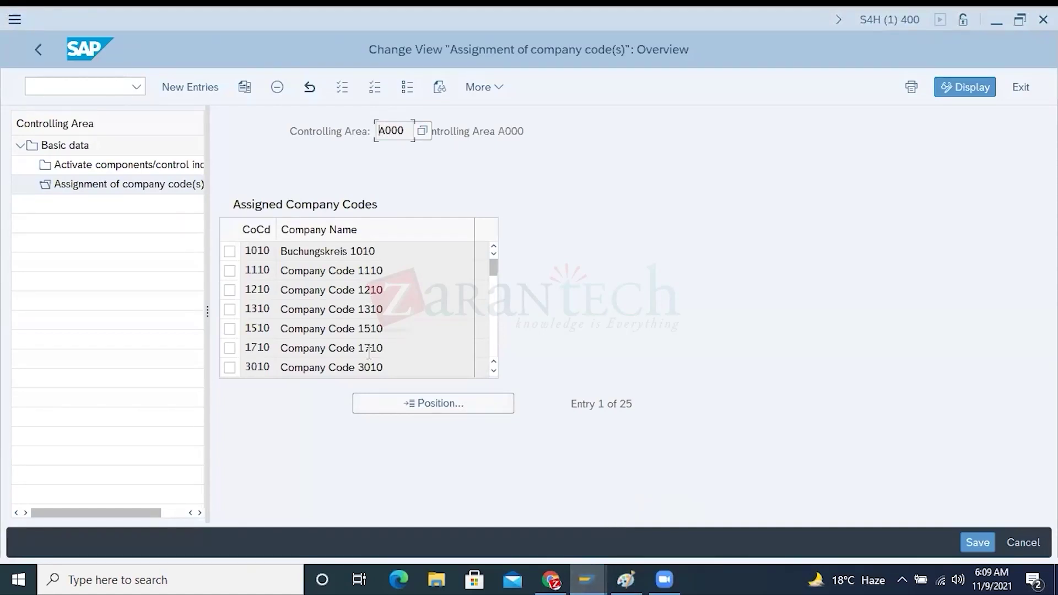
pyautogui.doubleClick(84, 167)
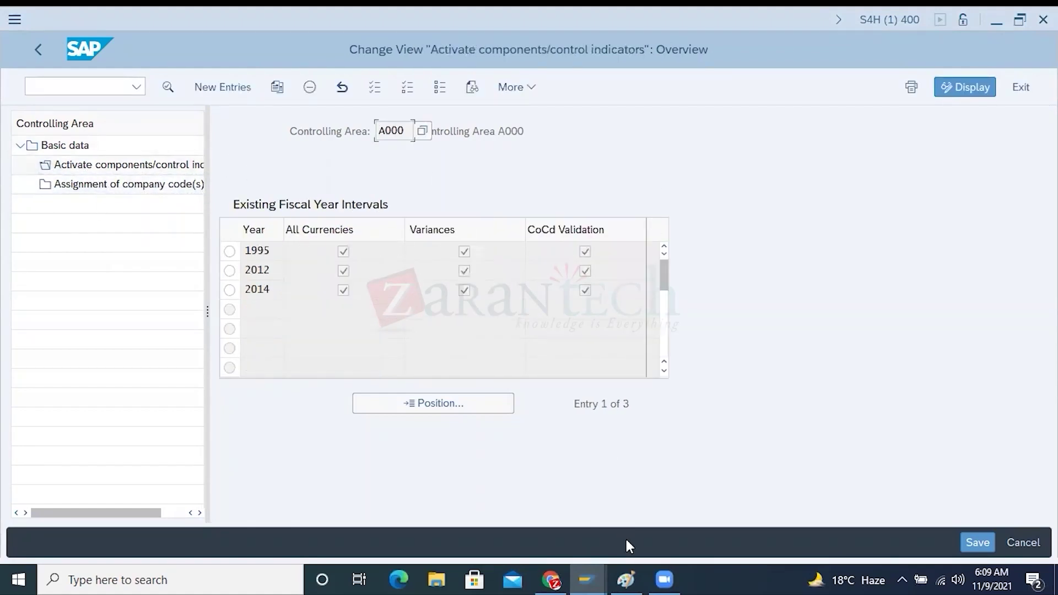
# Step: Return to Paint and add the heading FINANCIAL ACCOUNTING in the empty upper-left area of the canvas
pyautogui.click(625, 575)
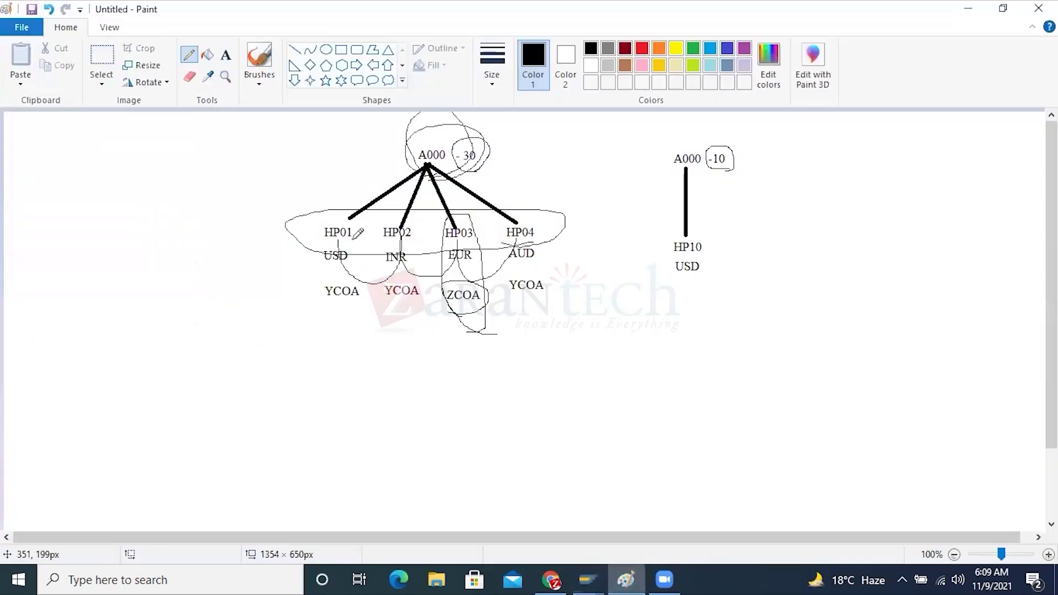
pyautogui.click(225, 56)
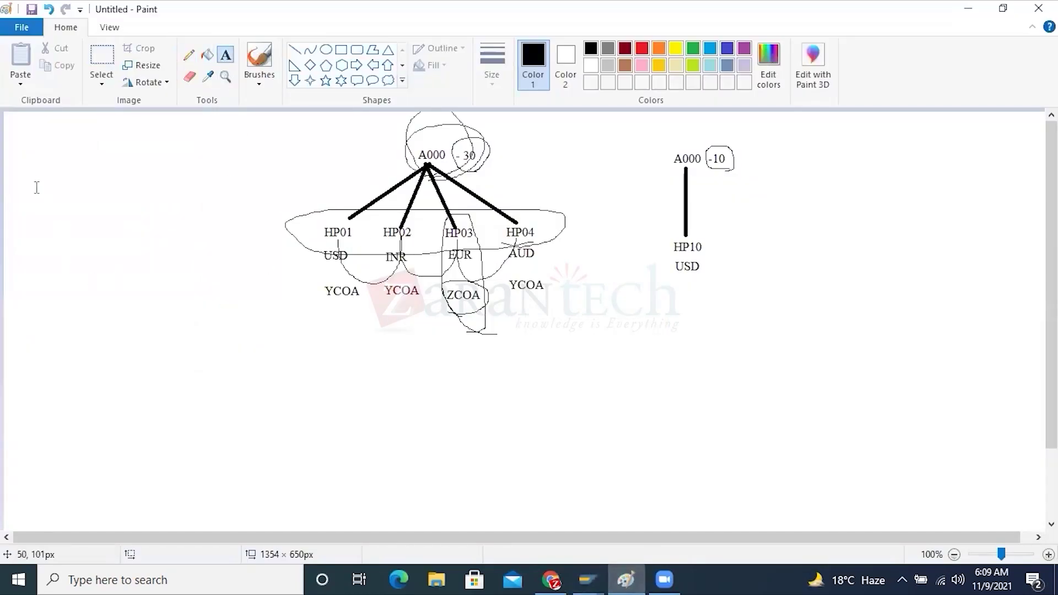
pyautogui.click(21, 160)
pyautogui.write('FIN')
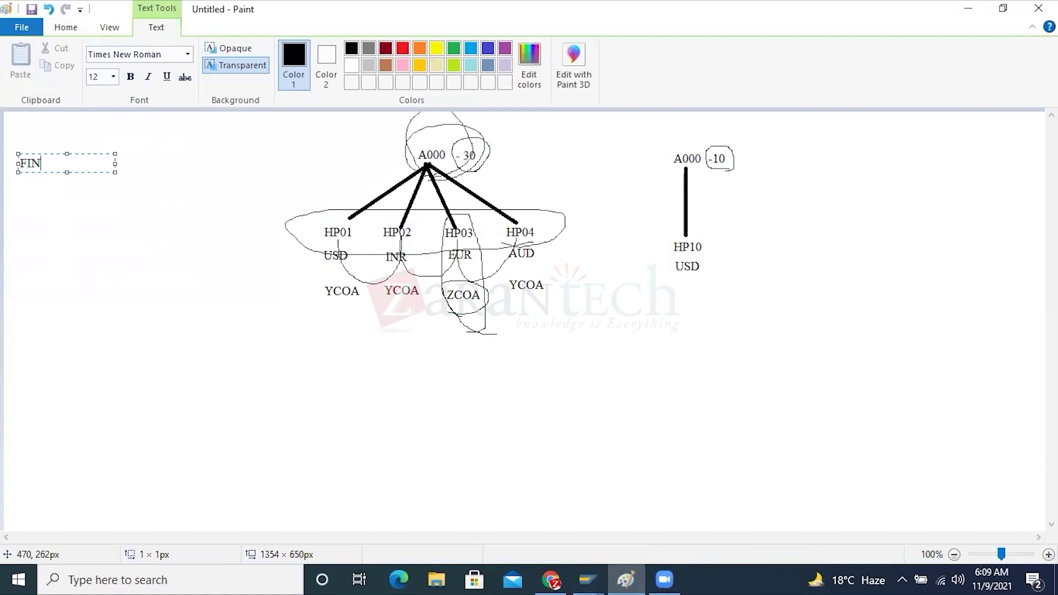
pyautogui.write('ANCIAL ACCO')
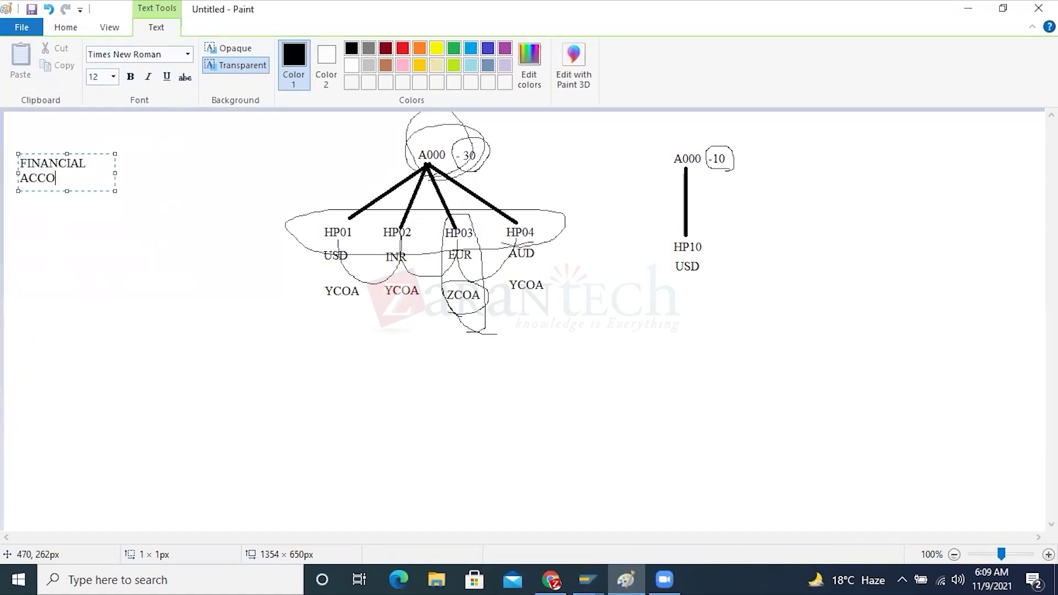
pyautogui.write('UNTING')
pyautogui.click(422, 337)
# Step: Add the heading CONTROLLING between FINANCIAL ACCOUNTING and the A000 diagram
pyautogui.click(165, 166)
pyautogui.click(165, 165)
pyautogui.write('CONTROLLING')
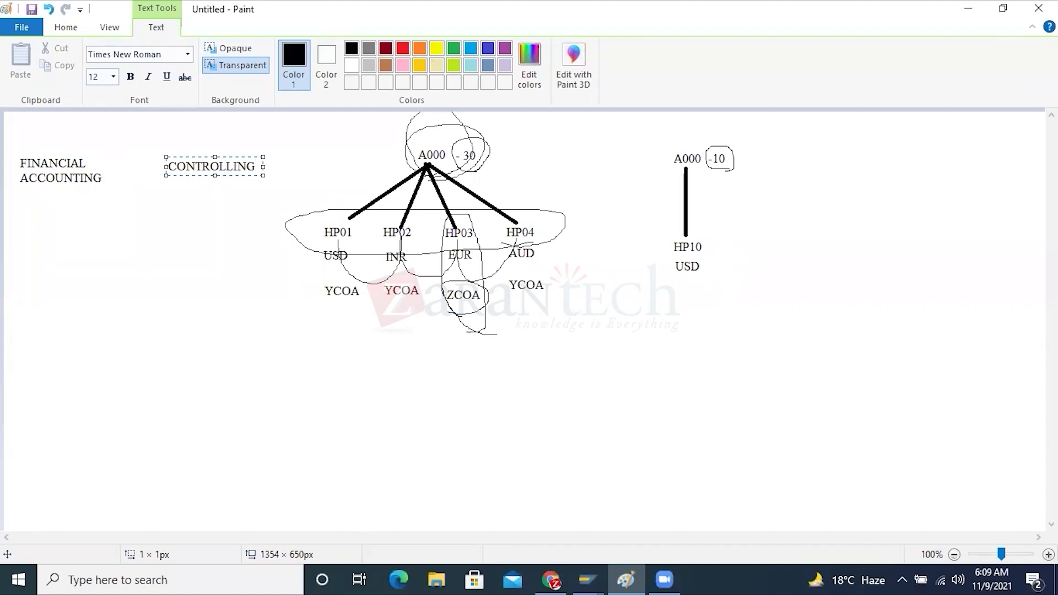
# Step: List GL, AP, AR and FA in a column of spaced lines beneath the FINANCIAL ACCOUNTING heading
pyautogui.click(17, 214)
pyautogui.click(16, 212)
pyautogui.write('GL')
pyautogui.press('Return')
pyautogui.write('AP')
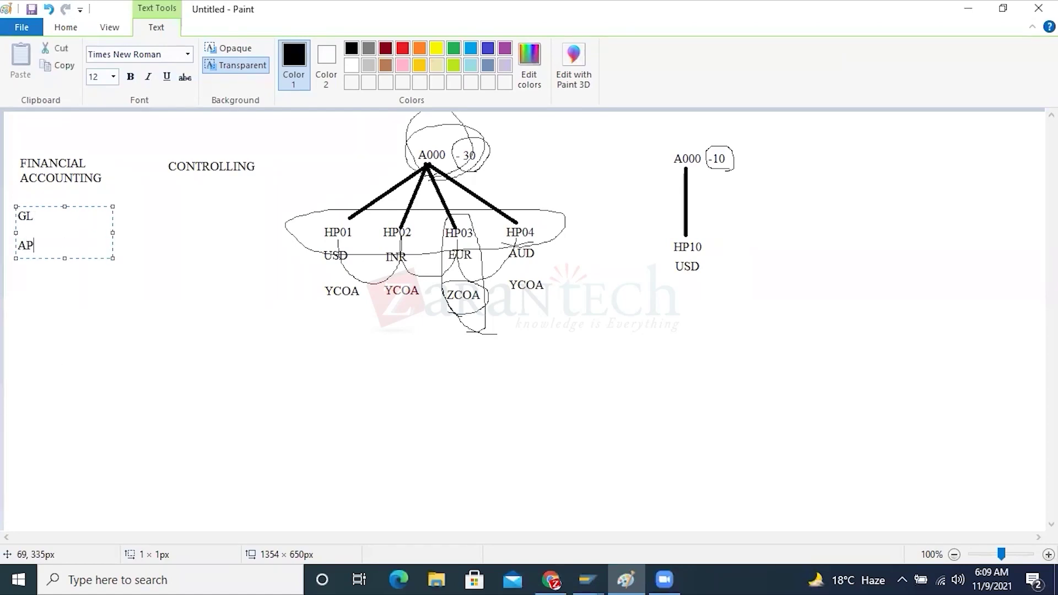
pyautogui.press('Return')
pyautogui.write('AR')
pyautogui.press('Return')
pyautogui.write('FA')
pyautogui.click(94, 352)
# Step: Draw a thick ellipse around the FINANCIAL ACCOUNTING heading
pyautogui.click(326, 50)
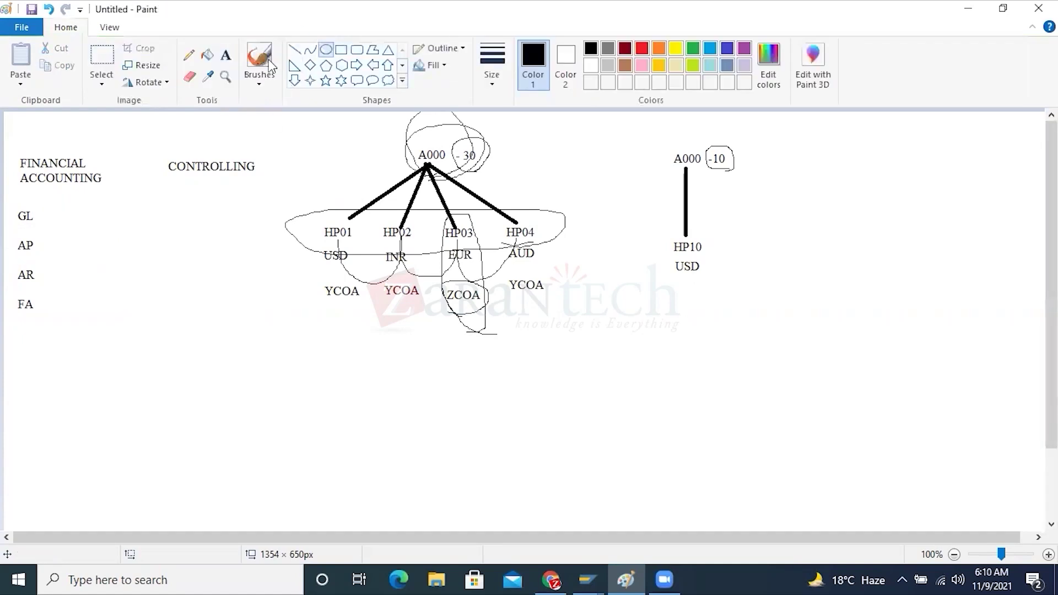
pyautogui.moveTo(6, 141); pyautogui.dragTo(111, 197)
pyautogui.click(116, 295)
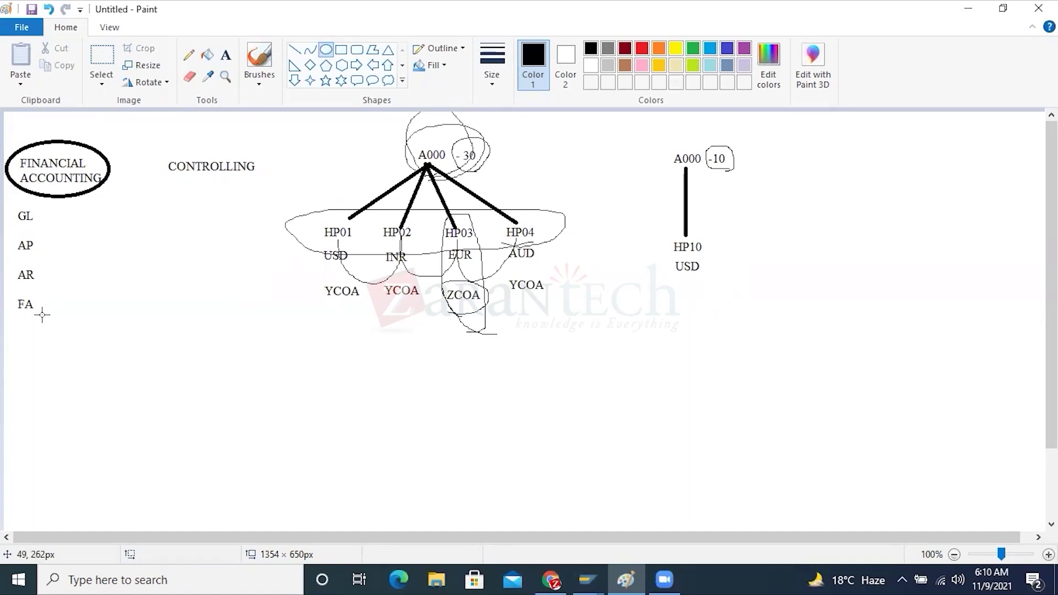
# Step: Add the text MAIN LD beside the GL entry
pyautogui.click(225, 55)
pyautogui.click(50, 215)
pyautogui.write('M')
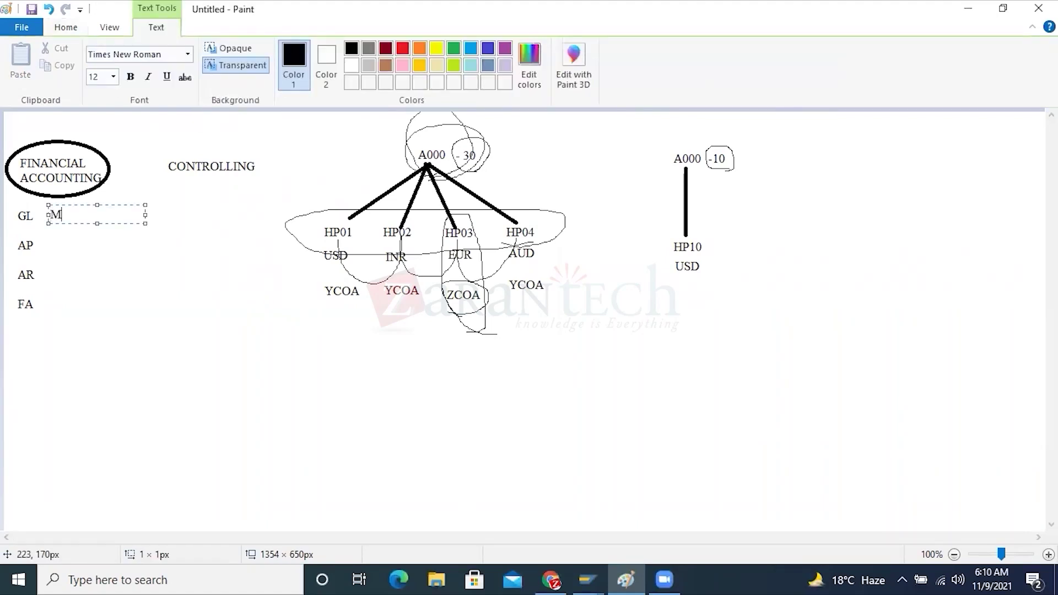
pyautogui.write('AINLEDG')
pyautogui.press('BackSpace')
pyautogui.press('BackSpace')
pyautogui.press('BackSpace')
pyautogui.press('BackSpace')
pyautogui.write('LD')
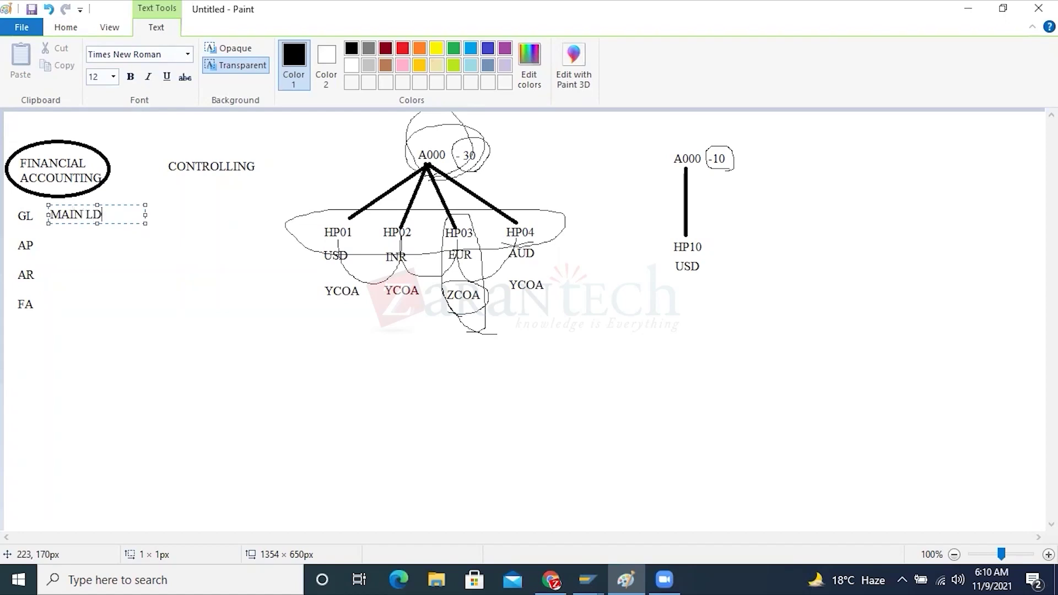
pyautogui.click(35, 260)
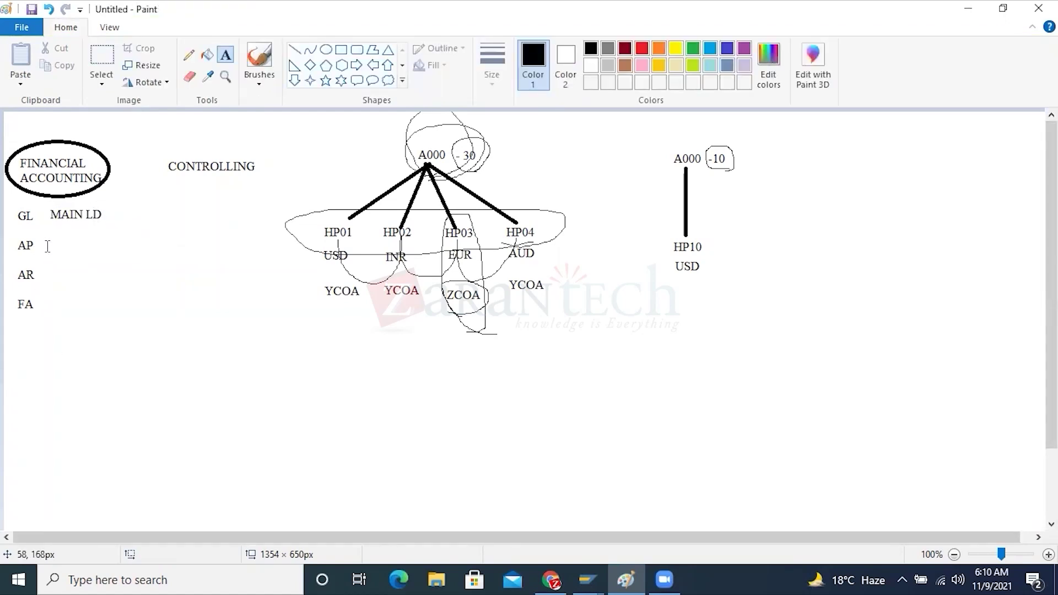
# Step: Add the text SUN LD beside the AP entry
pyautogui.click(50, 243)
pyautogui.write('SUN L')
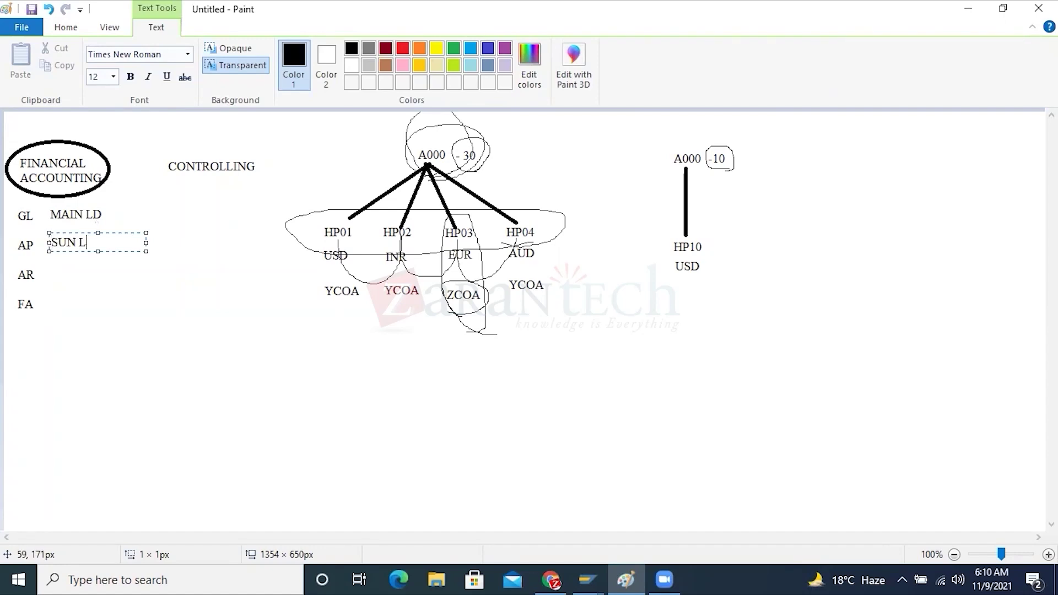
pyautogui.write('D')
pyautogui.click(65, 272)
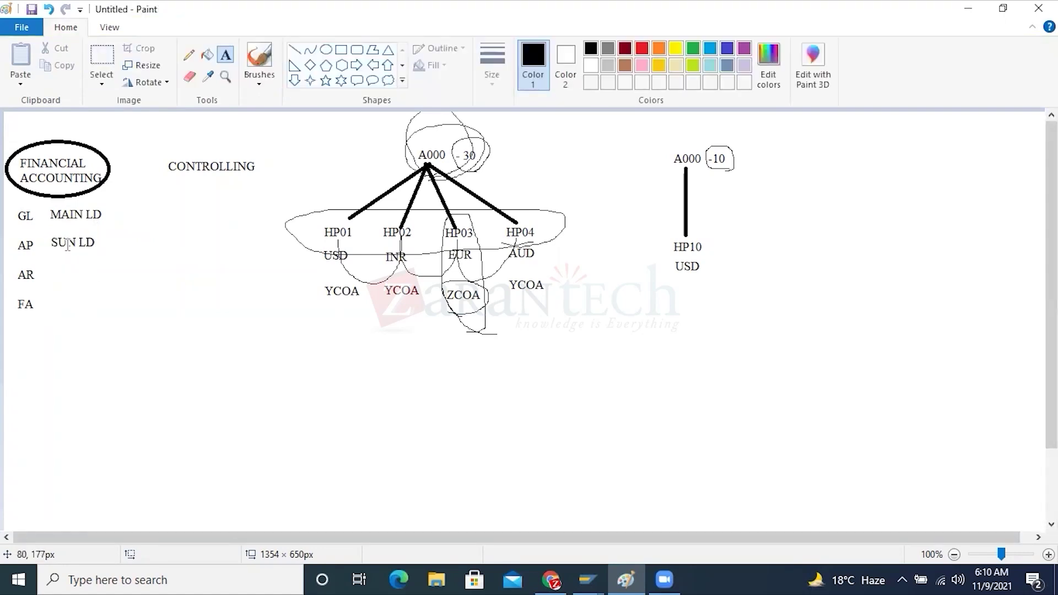
pyautogui.click(74, 240)
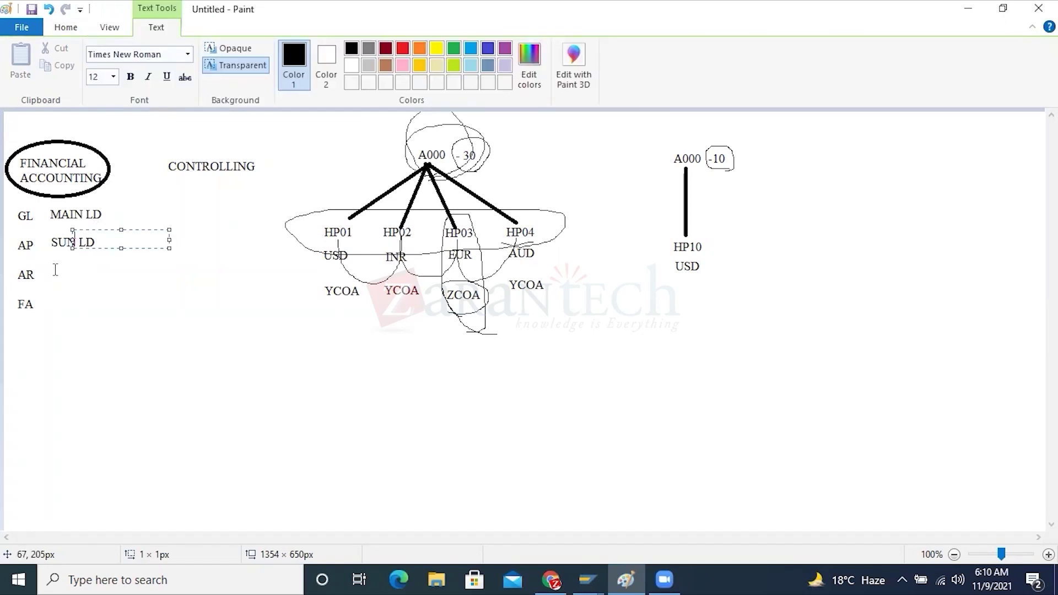
# Step: Add the text SUB LD beside both the AR and FA entries
pyautogui.click(55, 269)
pyautogui.click(54, 266)
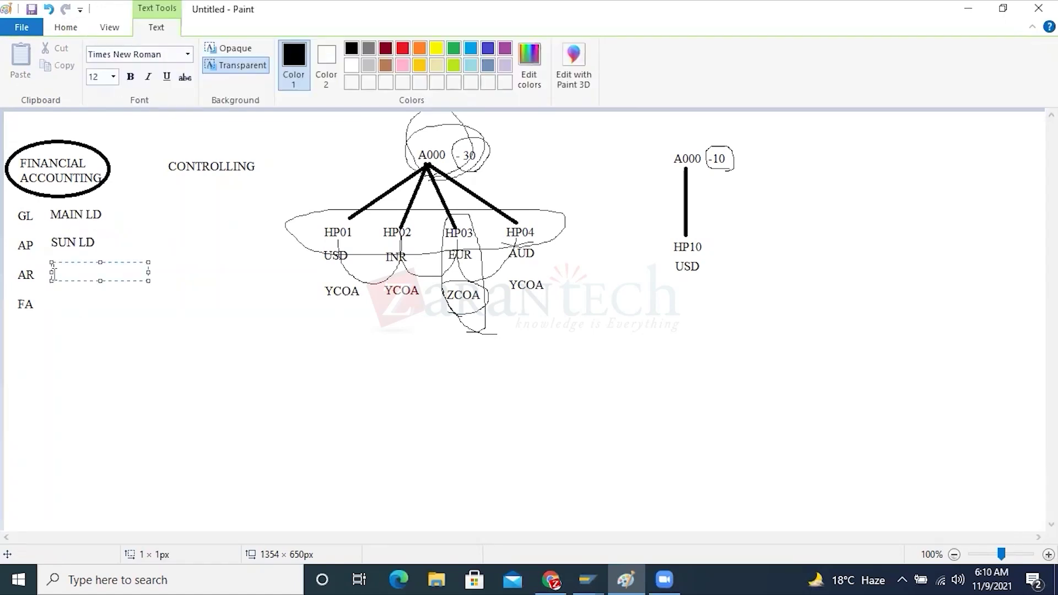
pyautogui.write('SUB LD')
pyautogui.click(34, 312)
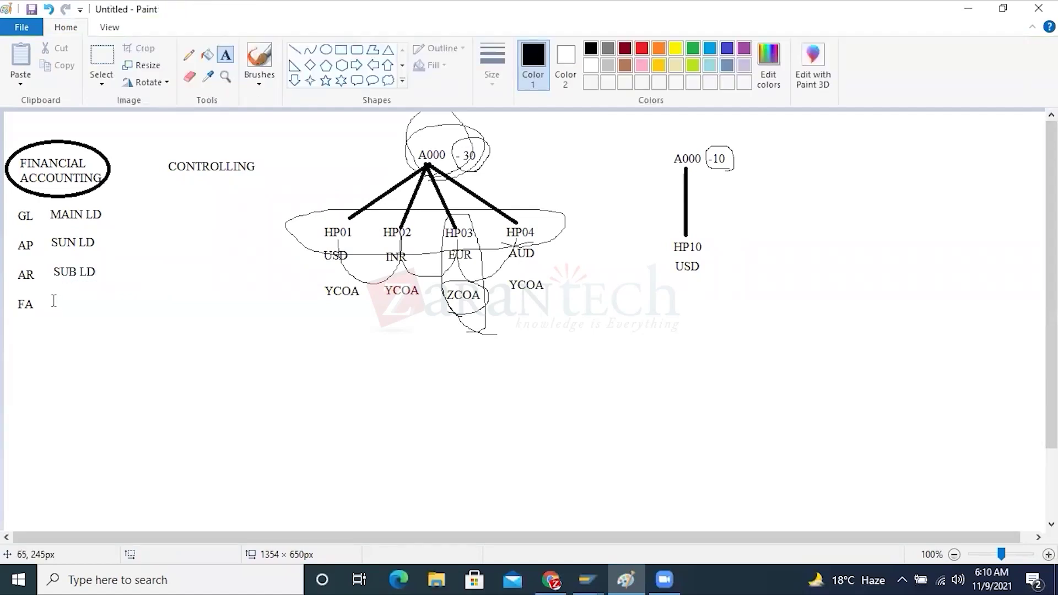
pyautogui.click(53, 300)
pyautogui.write('SUB')
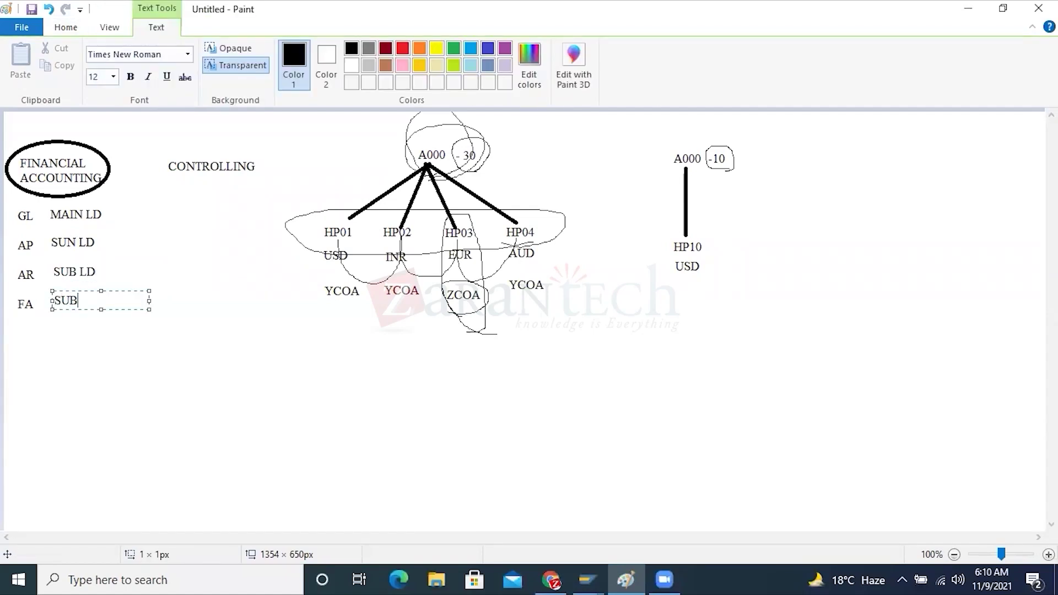
pyautogui.write(' LD')
pyautogui.click(113, 312)
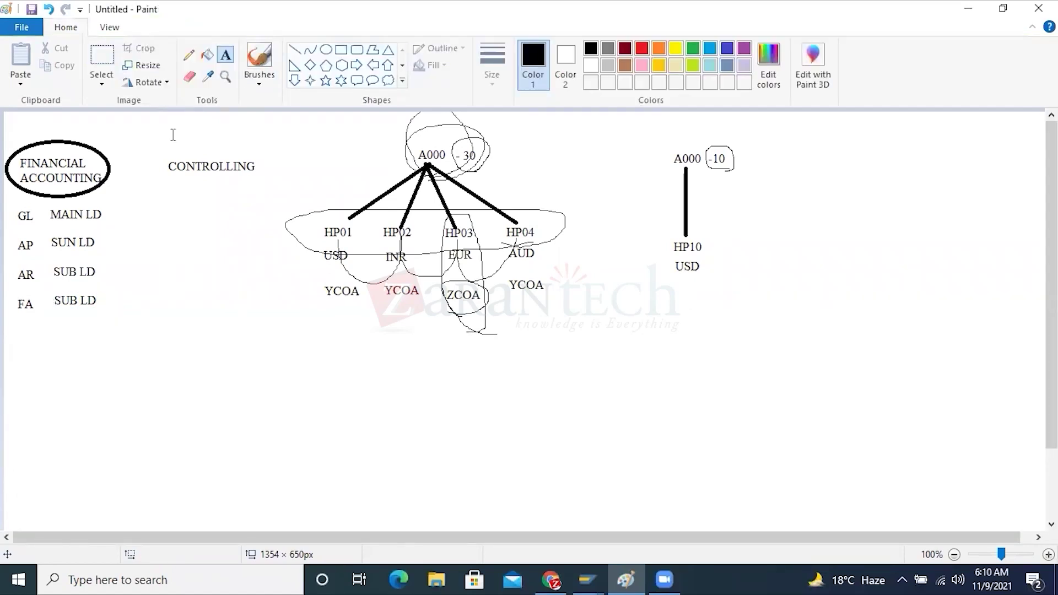
# Step: Correct the ledger label beside AP by erasing its N and placing a B there to read SUB LD
pyautogui.click(102, 56)
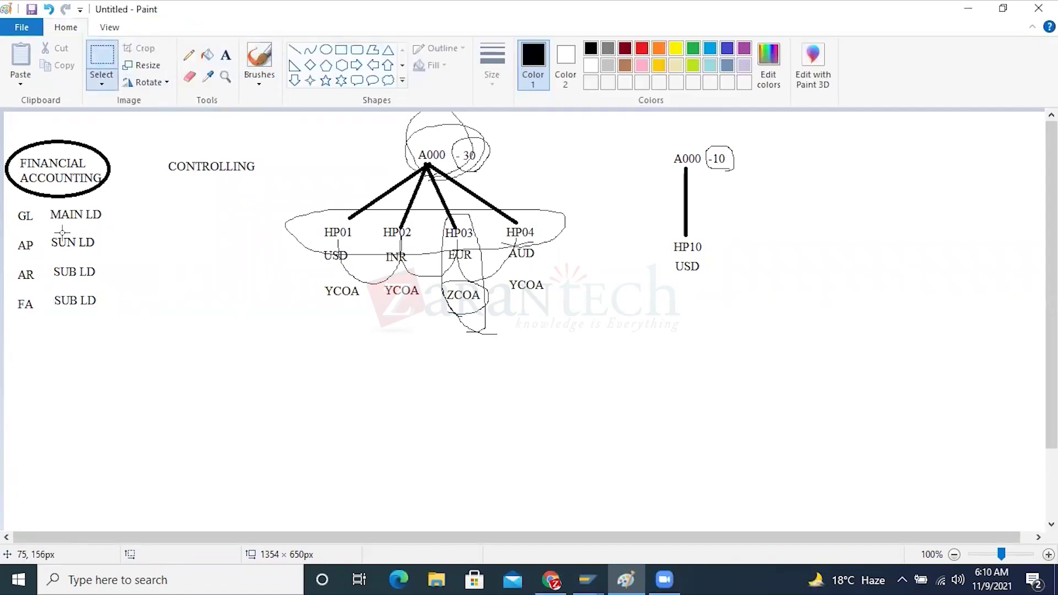
pyautogui.moveTo(64, 231); pyautogui.dragTo(77, 249)
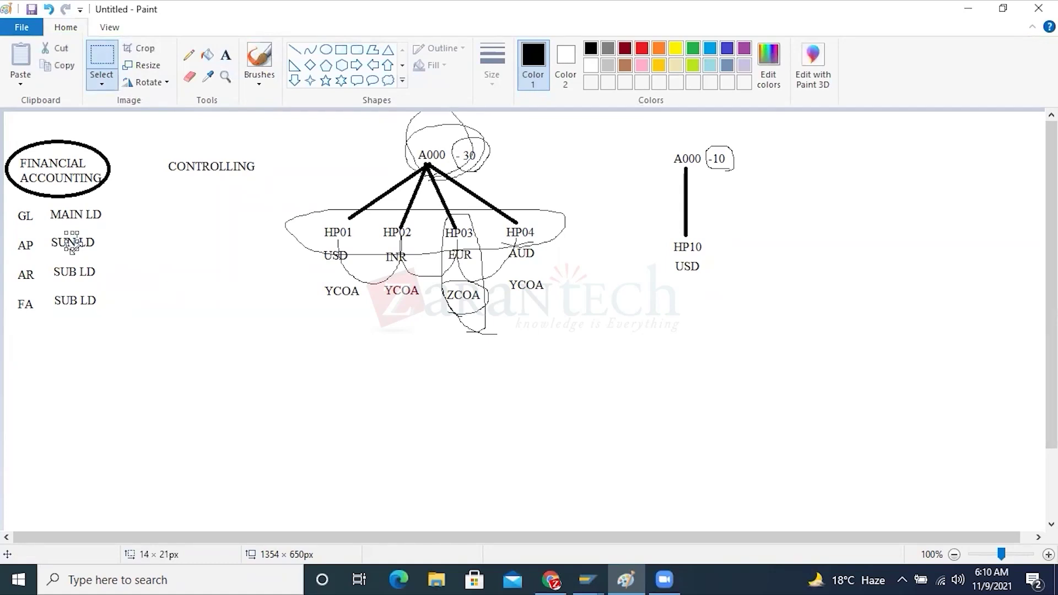
pyautogui.press('Delete')
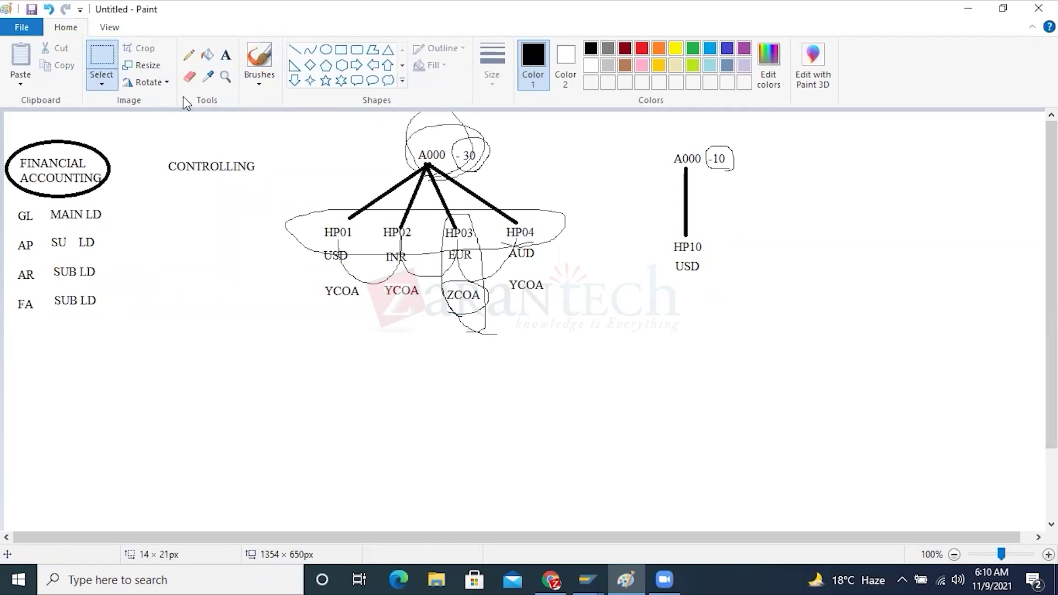
pyautogui.click(226, 55)
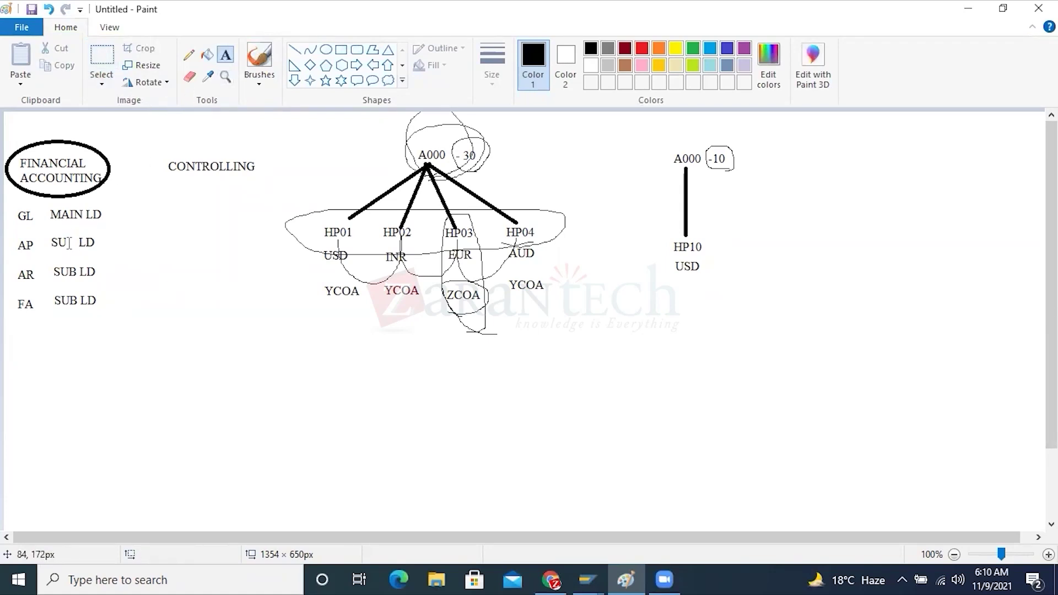
pyautogui.click(67, 233)
pyautogui.write('B')
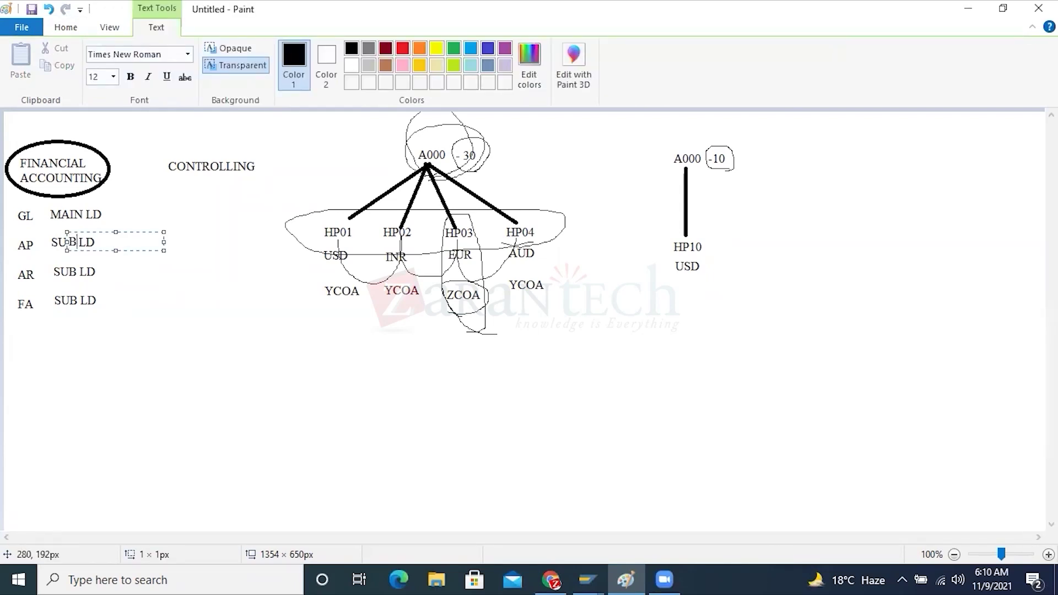
pyautogui.click(212, 295)
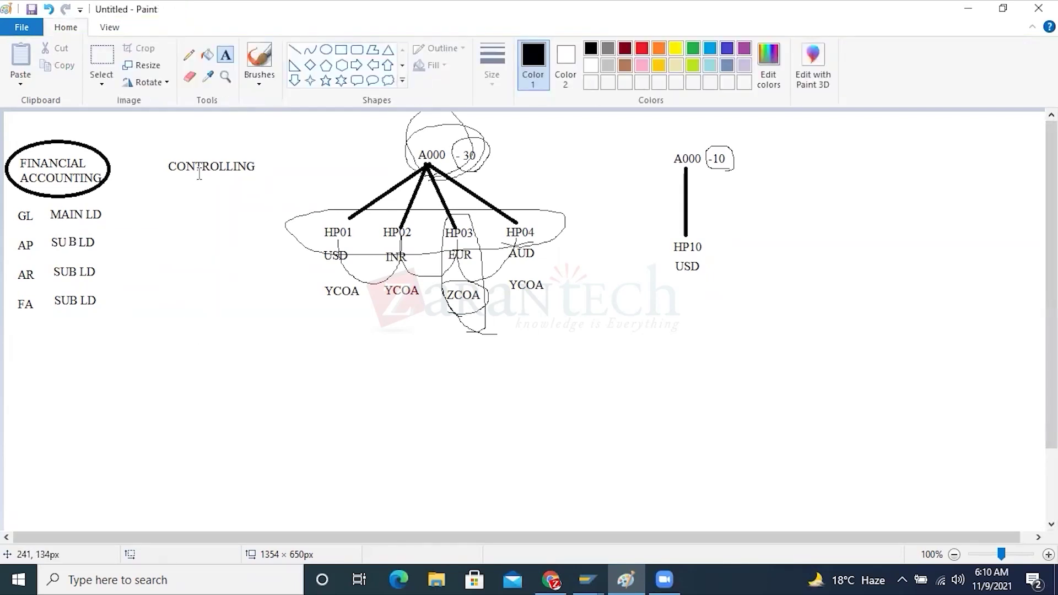
# Step: Draw a thick ellipse around the CONTROLLING heading
pyautogui.click(325, 49)
pyautogui.moveTo(138, 143); pyautogui.dragTo(277, 184)
pyautogui.click(270, 231)
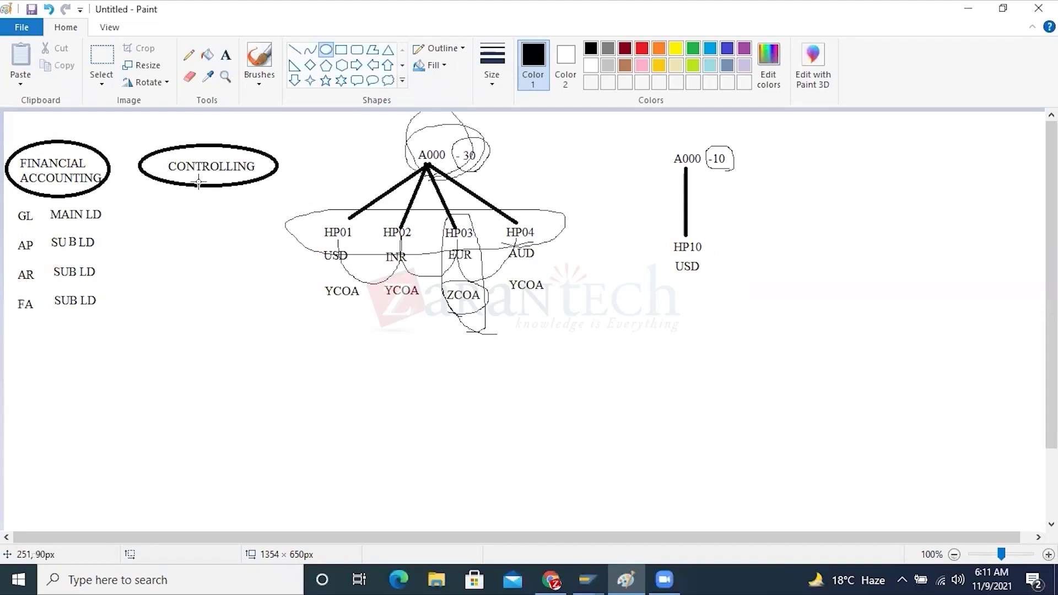
pyautogui.click(226, 55)
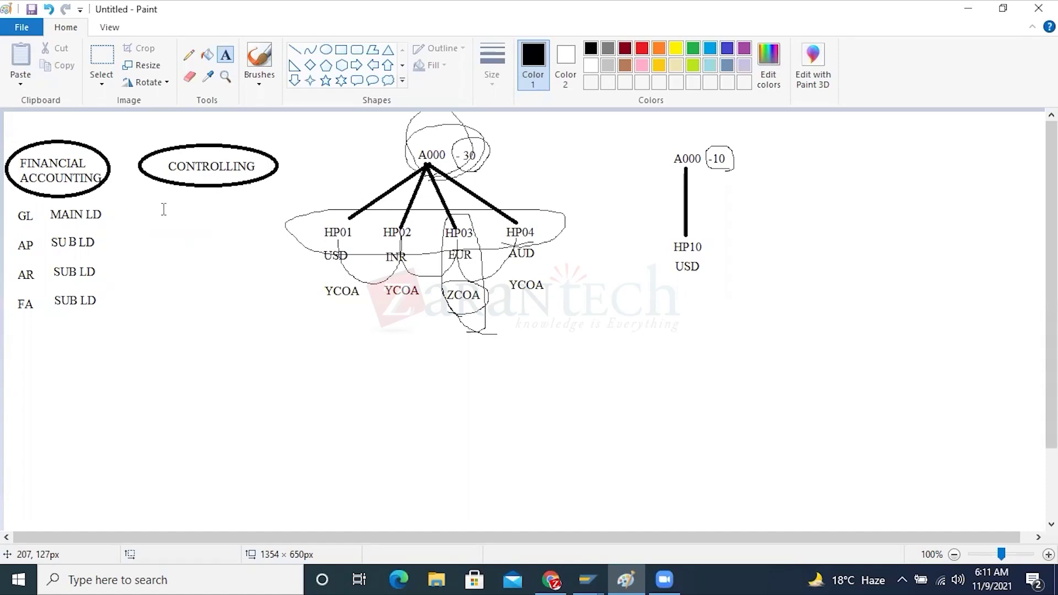
# Step: Switch to SAP, open the basic data of the controlling area and highlight its code A000
pyautogui.click(603, 574)
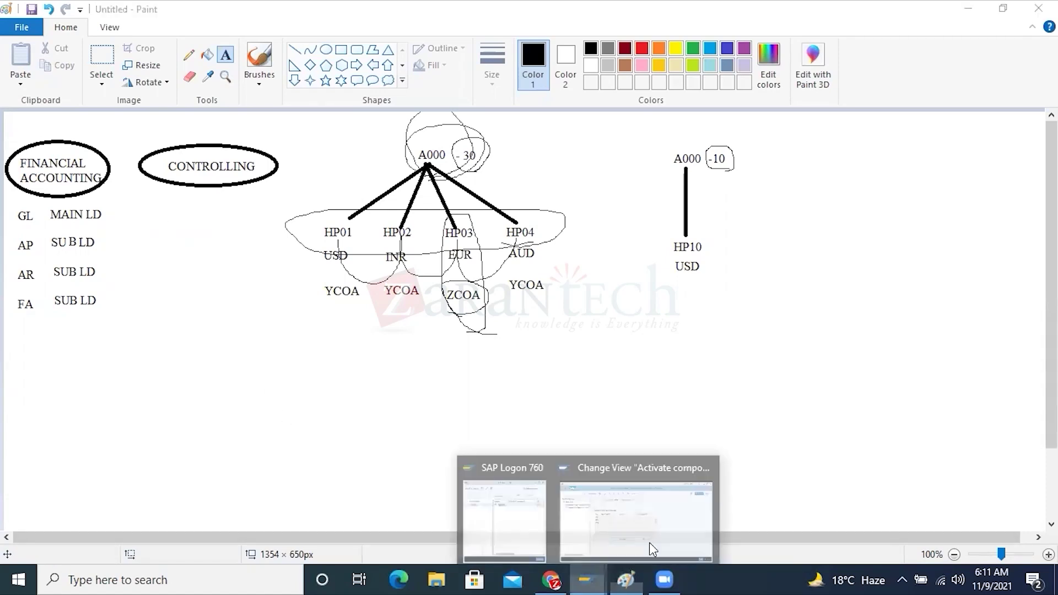
pyautogui.click(649, 546)
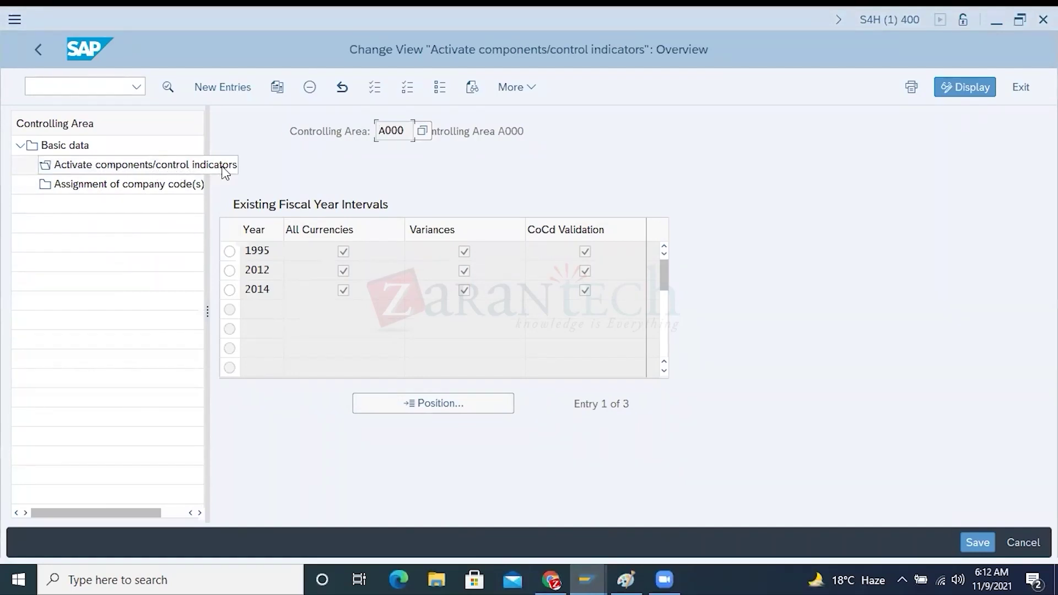
pyautogui.click(82, 147)
pyautogui.moveTo(423, 131); pyautogui.dragTo(380, 131)
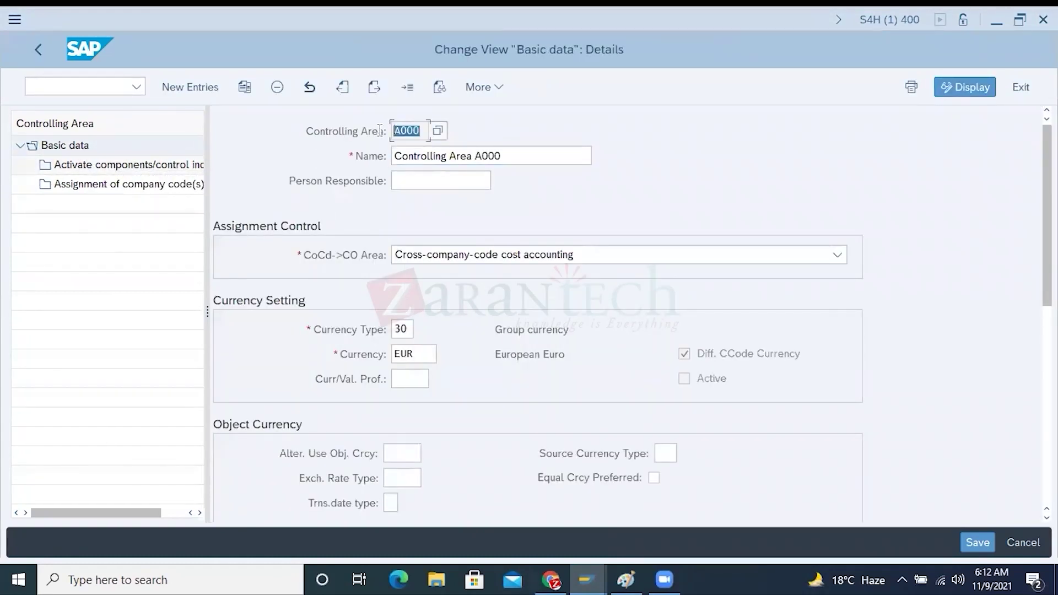
# Step: Create a new Activate components/control indicators entry for A000 starting from fiscal year 2021
pyautogui.doubleClick(103, 165)
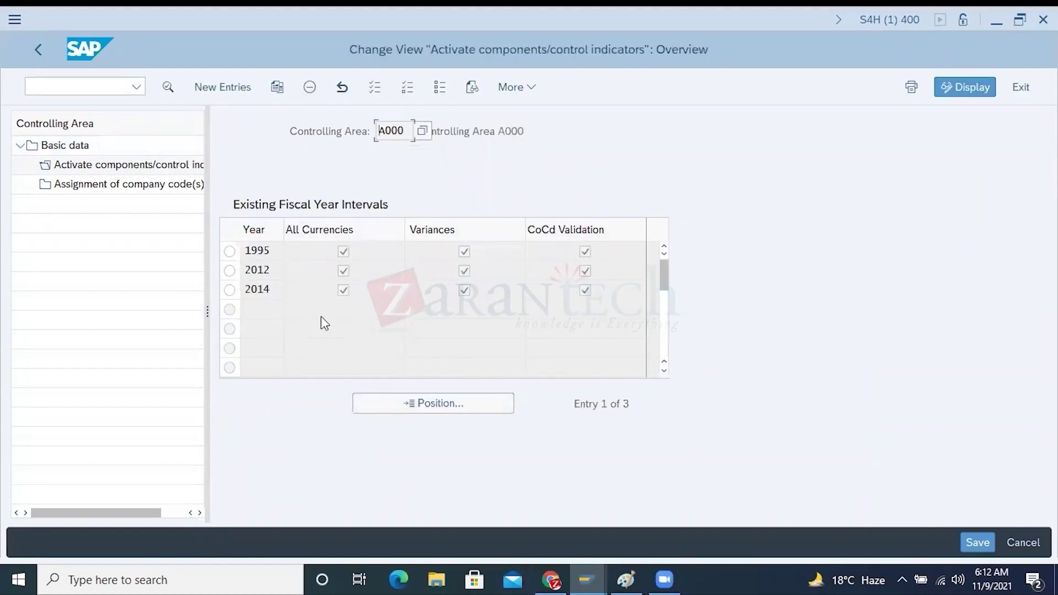
pyautogui.click(217, 87)
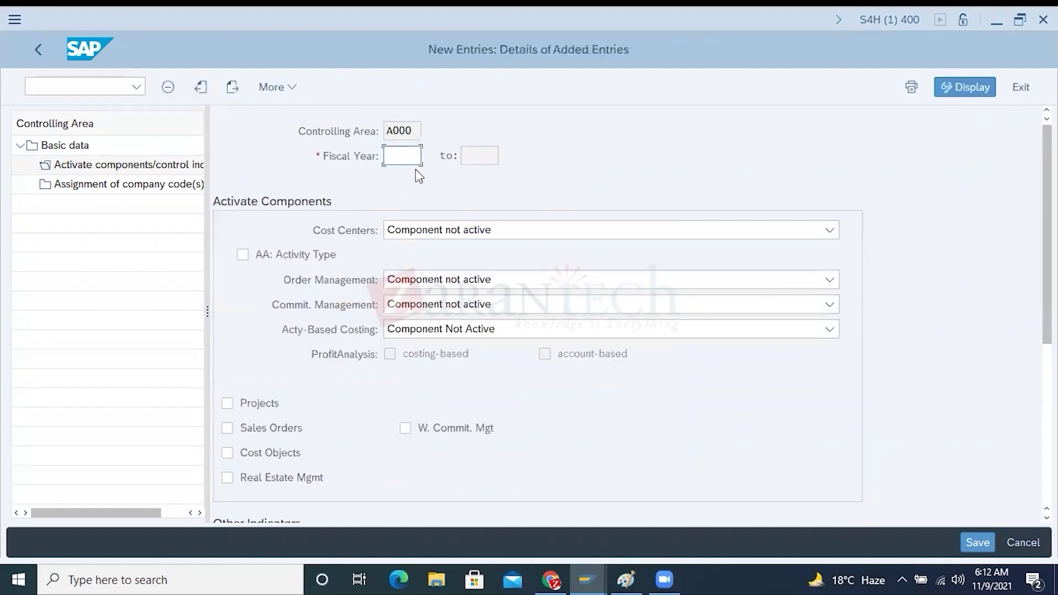
pyautogui.write('2021')
pyautogui.press('Tab')
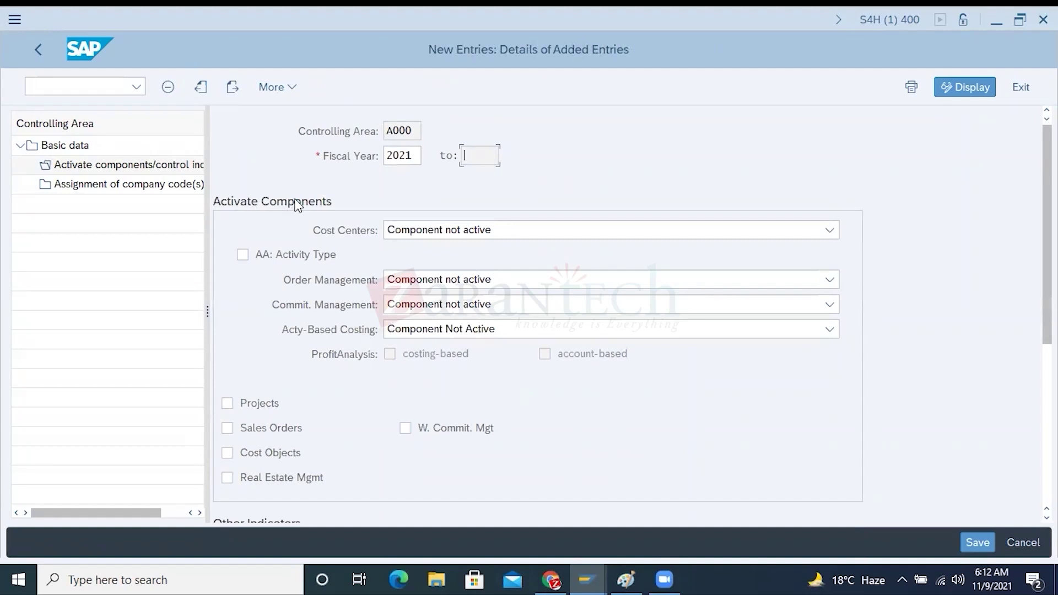
# Step: Switch to Paint and write the travel expense line beginning TRAV. EXP, A/C below the company code diagram
pyautogui.click(355, 234)
pyautogui.click(587, 571)
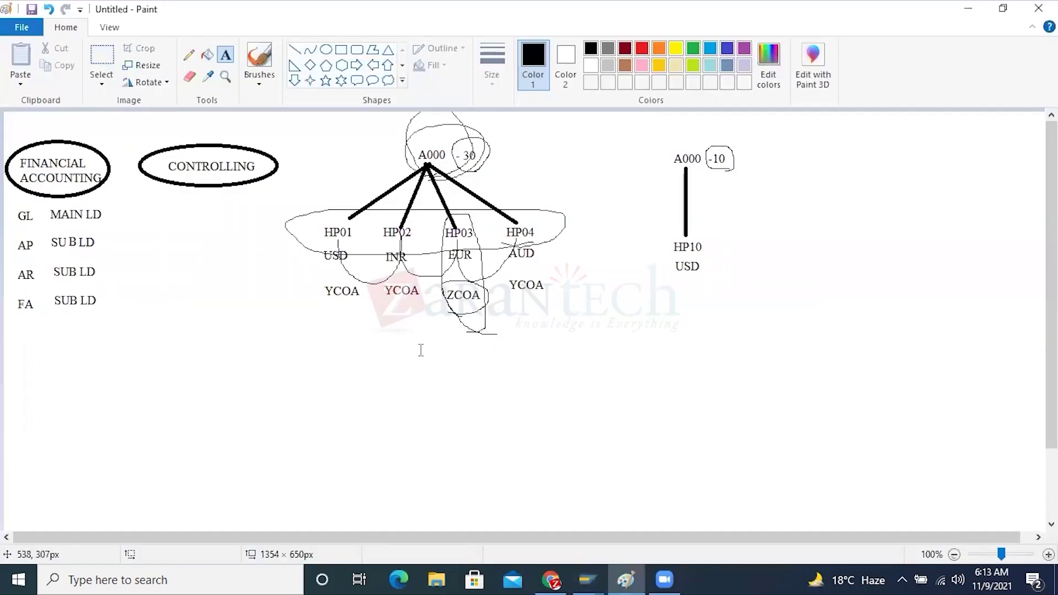
pyautogui.click(360, 364)
pyautogui.write('TR')
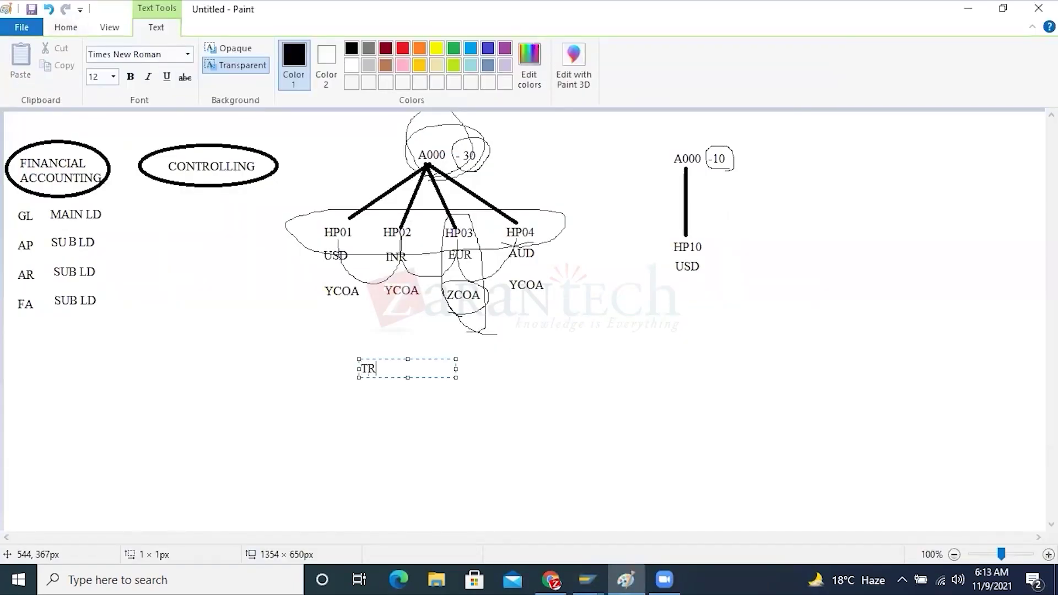
pyautogui.write('AV. EXP, A/')
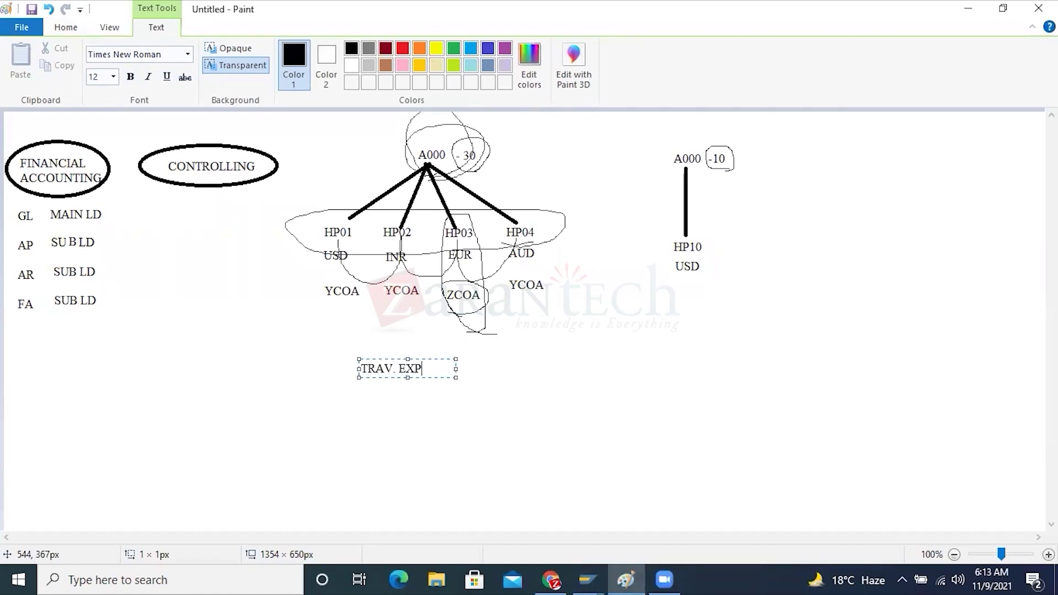
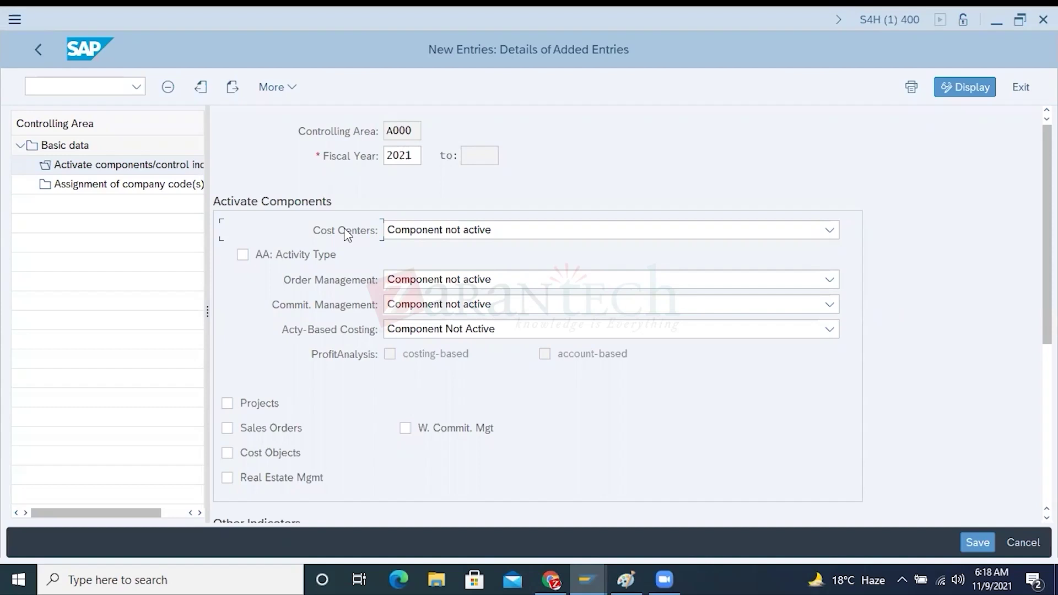
# Step: Switch to Paint, add a stacked cost object list reading CC, IO and WBS beside the HP10 diagram, and highlight it
pyautogui.click(626, 580)
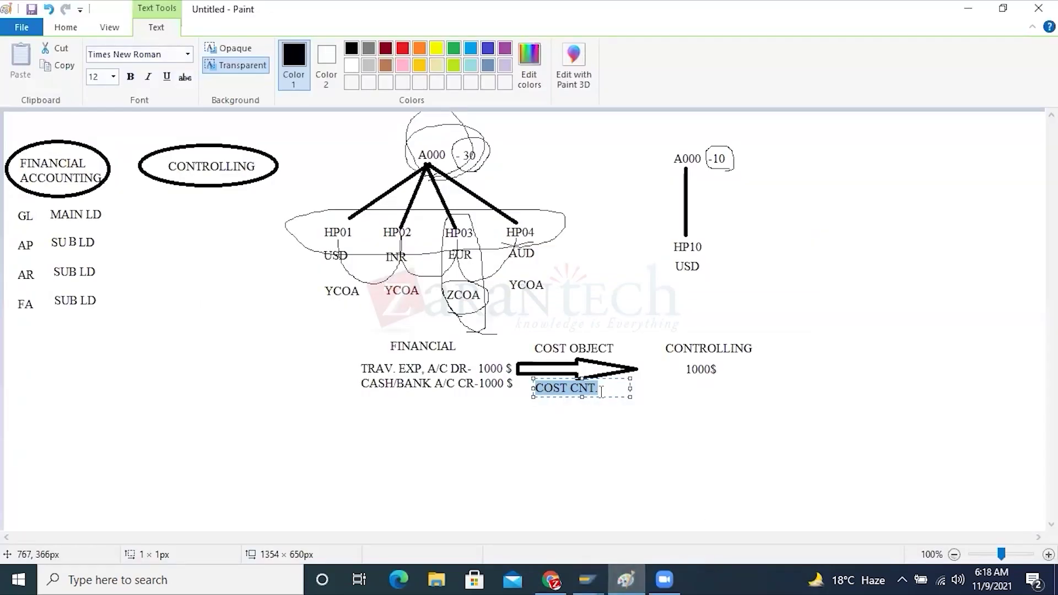
pyautogui.click(859, 260)
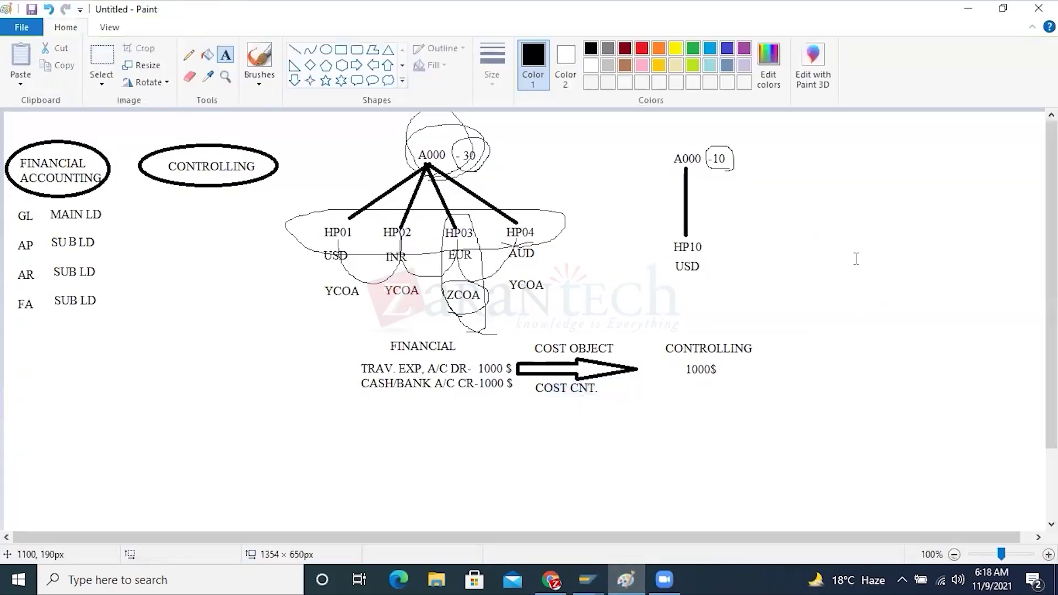
pyautogui.write('CC')
pyautogui.press('Return')
pyautogui.write('IO')
pyautogui.press('Return')
pyautogui.write('WBS')
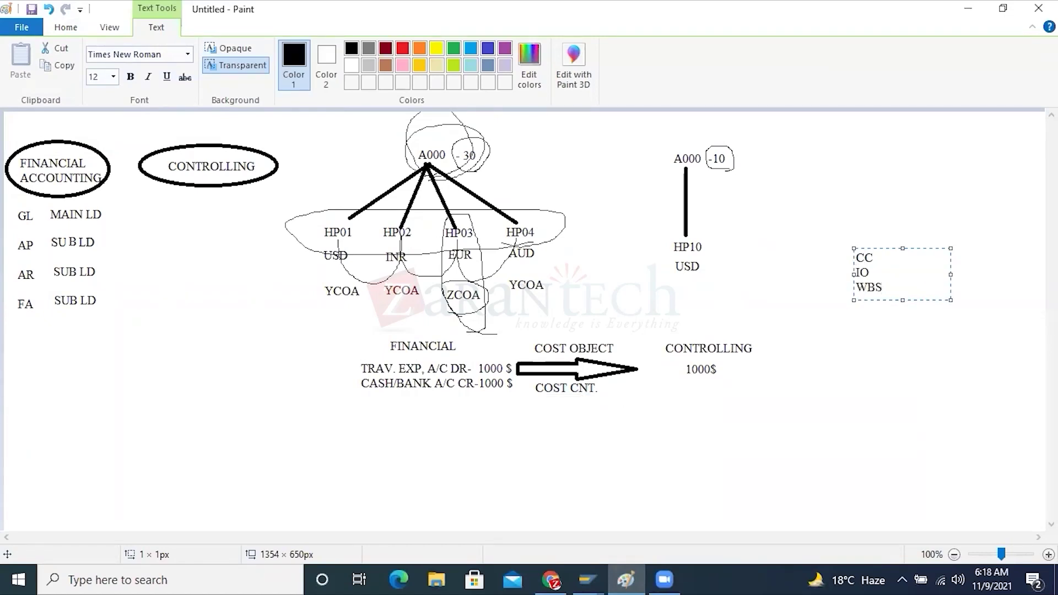
pyautogui.moveTo(881, 287); pyautogui.dragTo(832, 256)
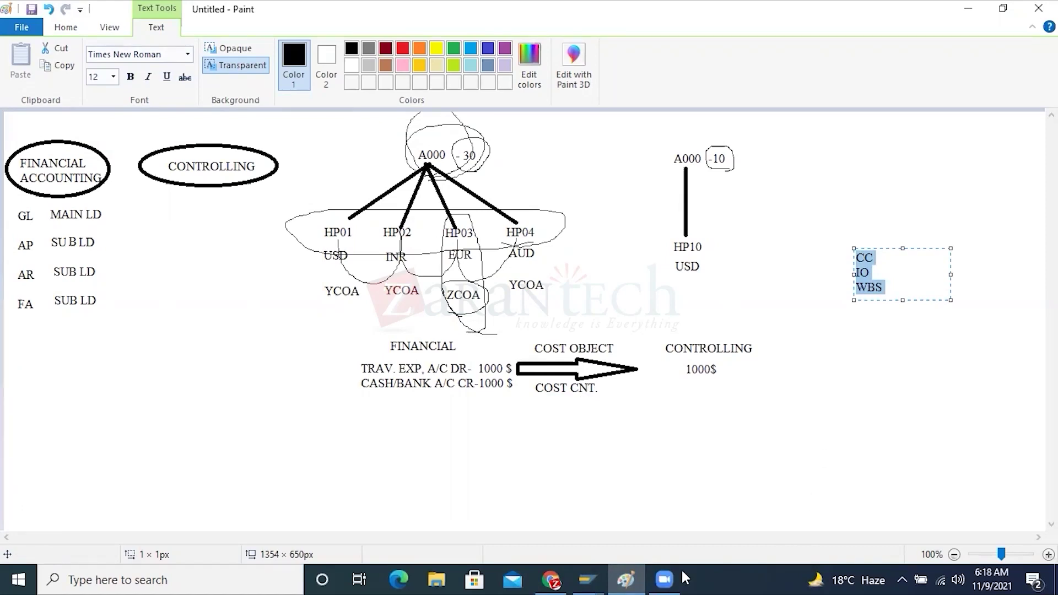
# Step: Switch to the SAP Display G/L Account Centrally window and create an additional session using the /o command
pyautogui.click(586, 573)
pyautogui.click(716, 516)
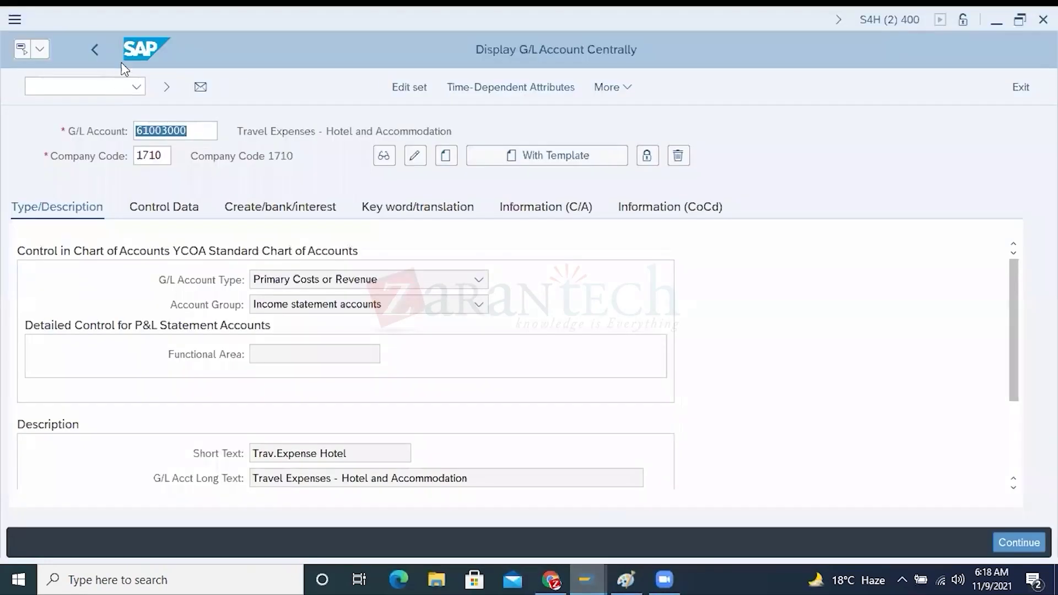
pyautogui.click(97, 88)
pyautogui.write('/o')
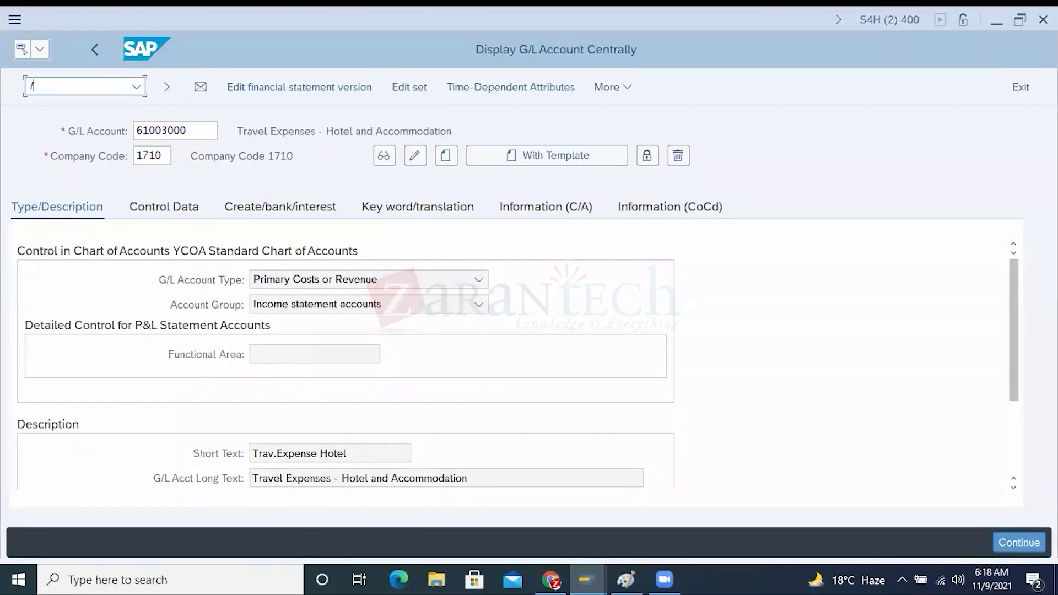
pyautogui.press('Return')
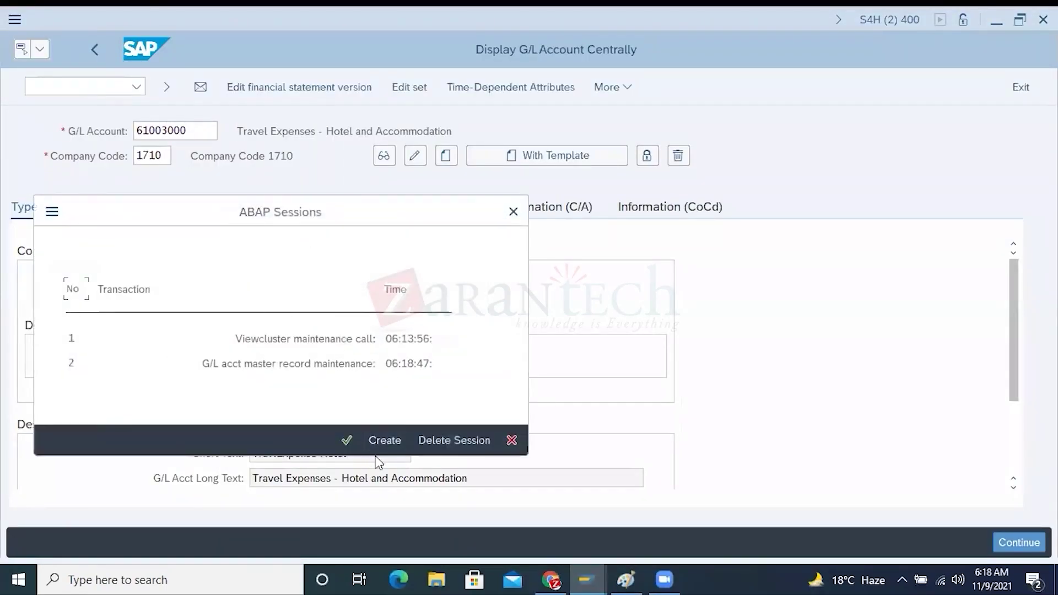
pyautogui.click(372, 441)
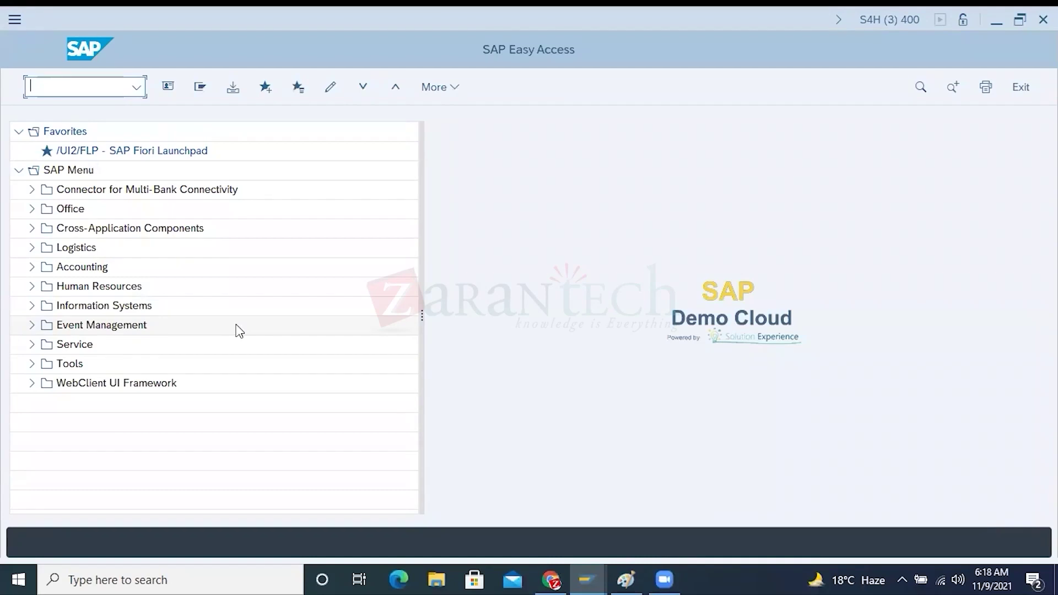
# Step: Expand the SAP menu through Accounting, Financial Accounting and General Ledger down to the Document Entry transactions
pyautogui.click(70, 267)
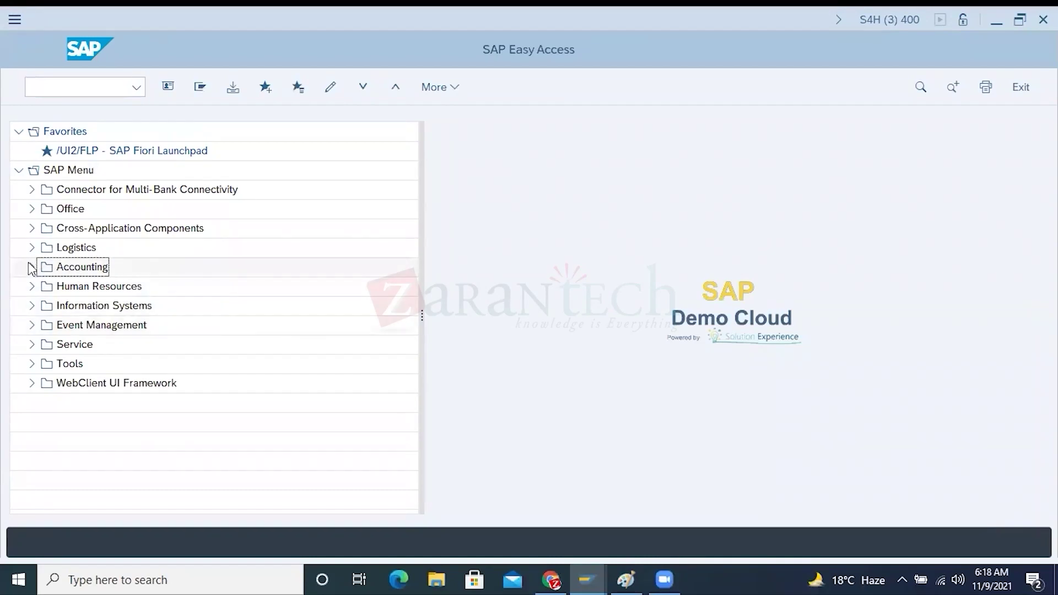
pyautogui.click(32, 267)
pyautogui.click(93, 291)
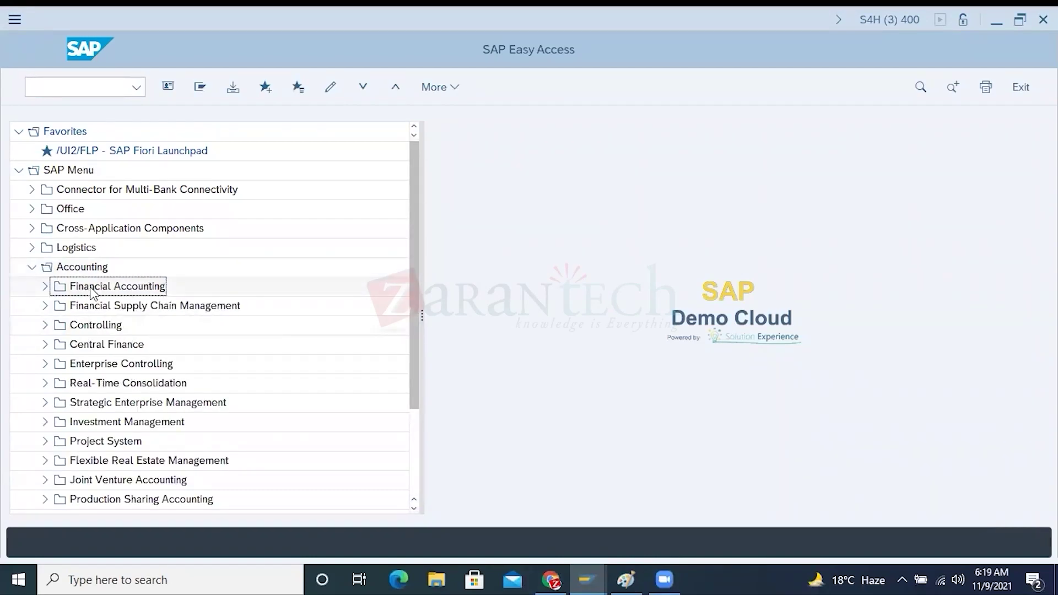
pyautogui.click(46, 286)
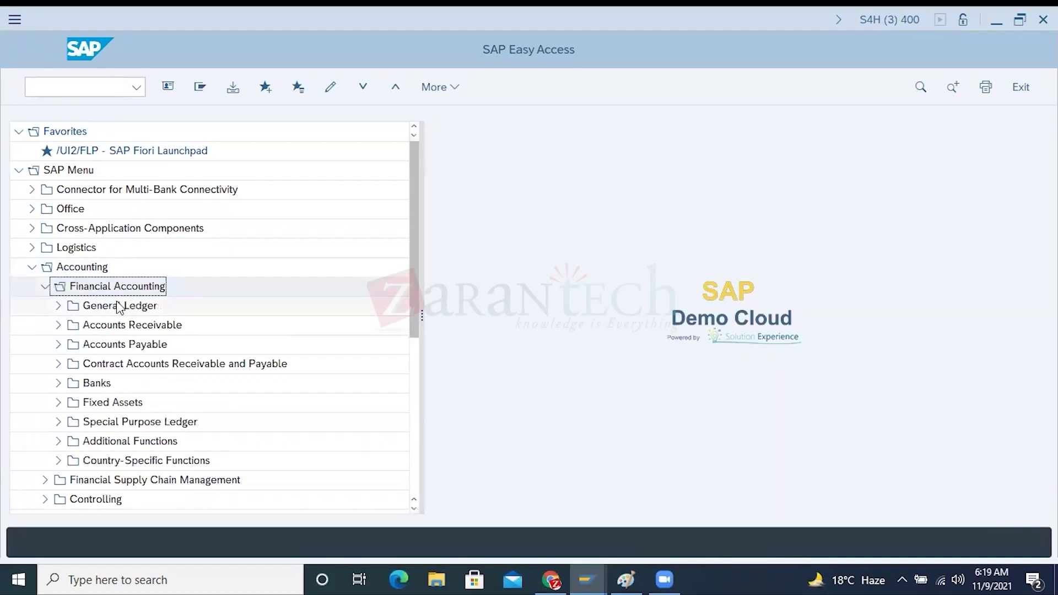
pyautogui.click(119, 308)
pyautogui.click(58, 306)
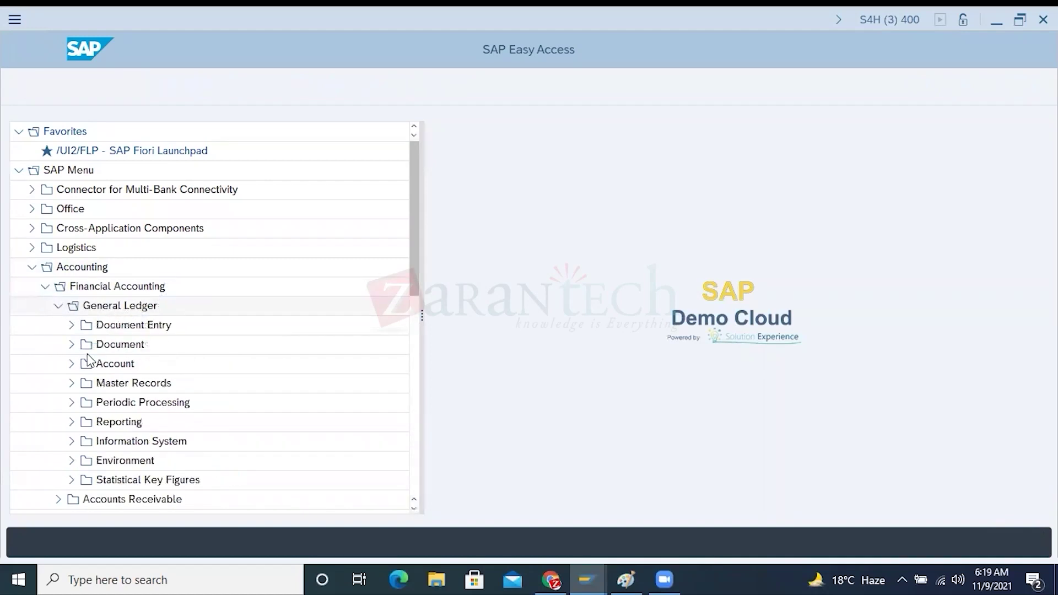
pyautogui.click(122, 329)
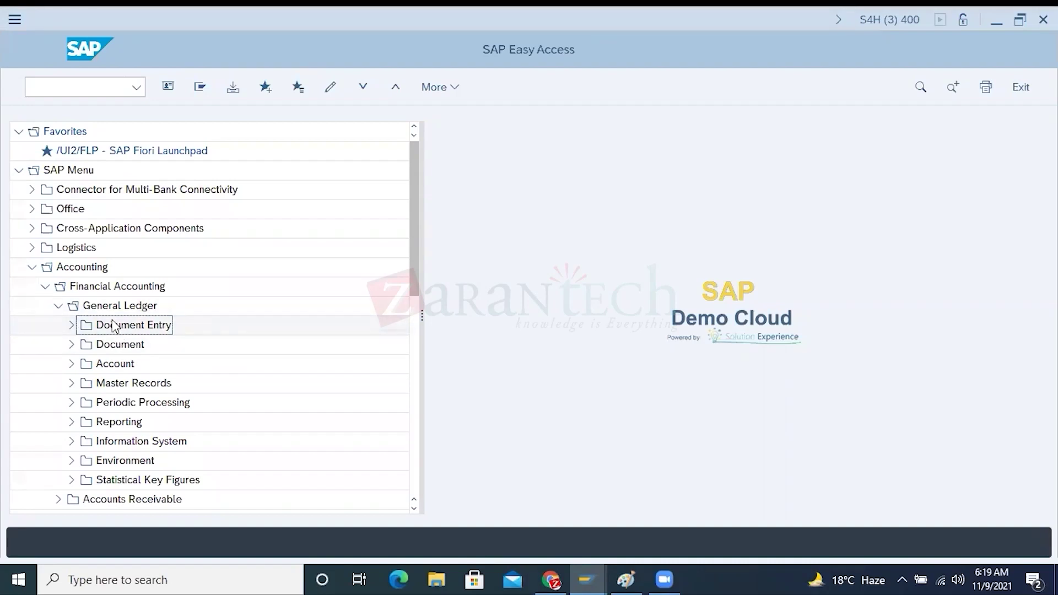
pyautogui.click(70, 327)
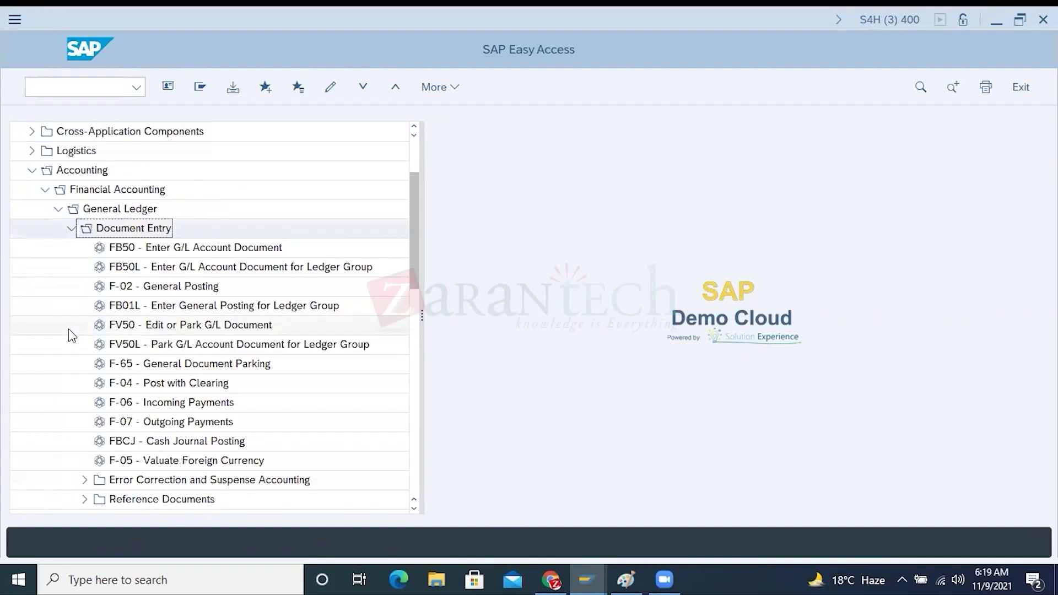
# Step: Point out the FB50 and F-02 transactions under Document Entry and launch F-02 - General Posting
pyautogui.click(131, 292)
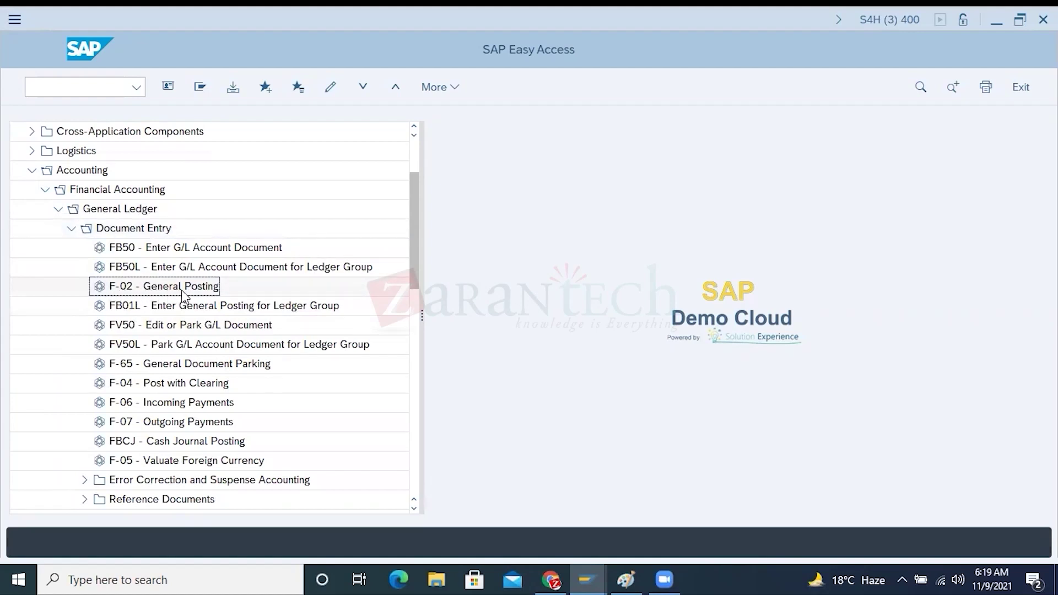
pyautogui.click(132, 249)
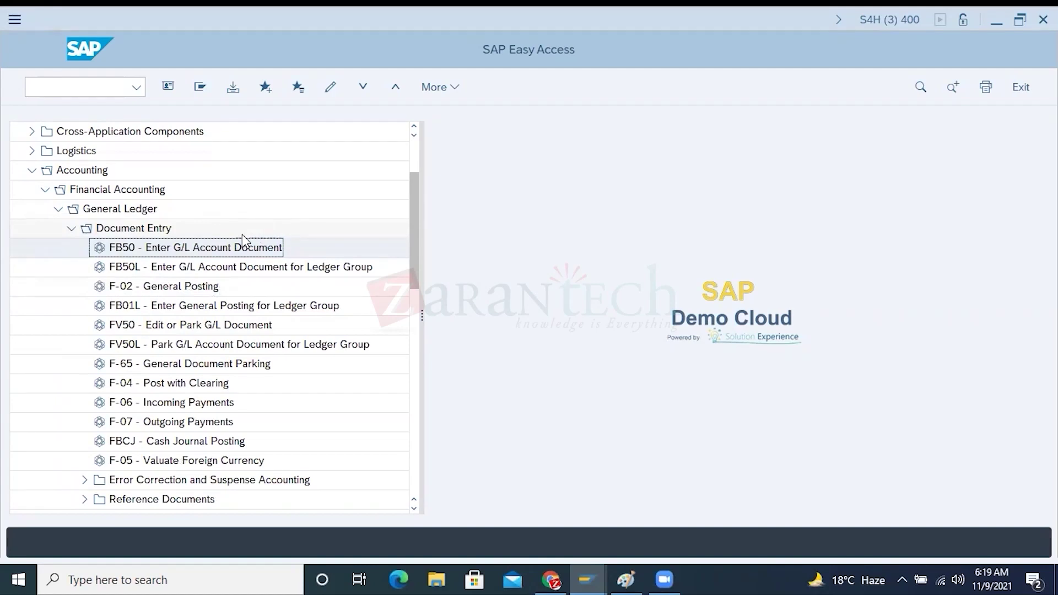
pyautogui.click(131, 288)
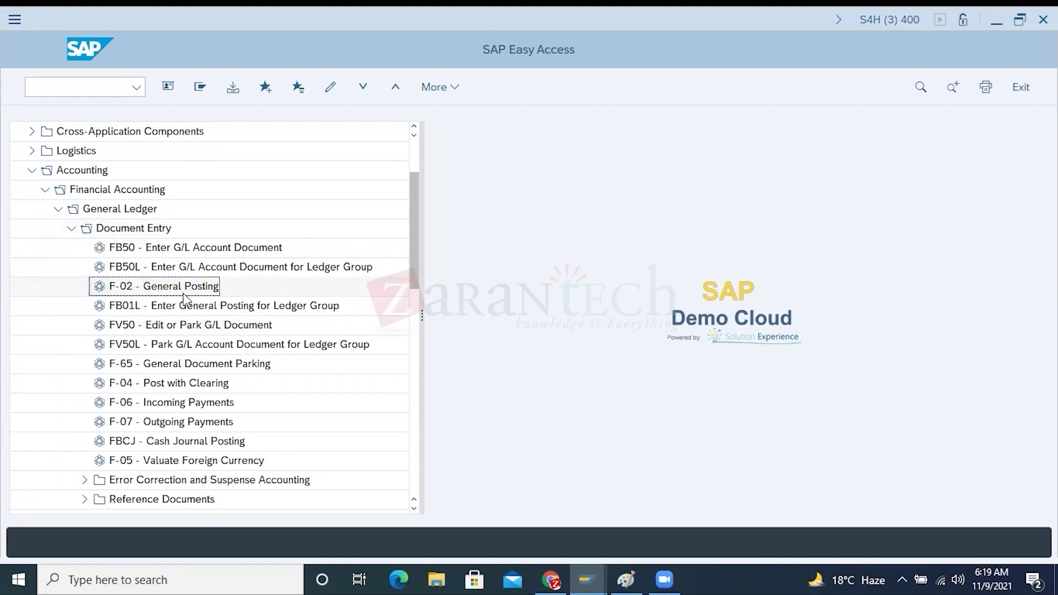
pyautogui.click(127, 248)
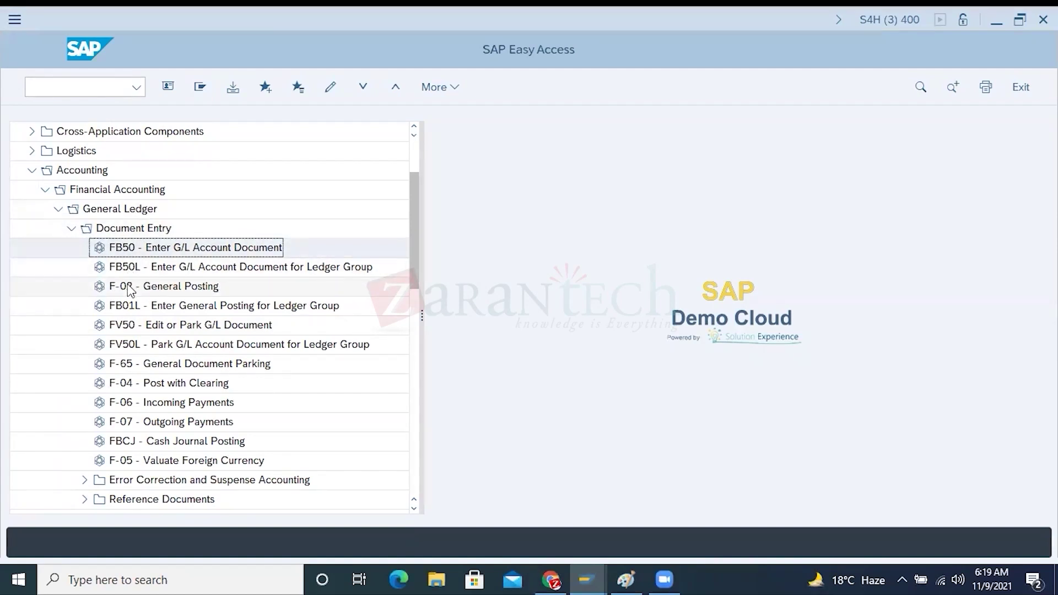
pyautogui.click(128, 287)
pyautogui.doubleClick(135, 291)
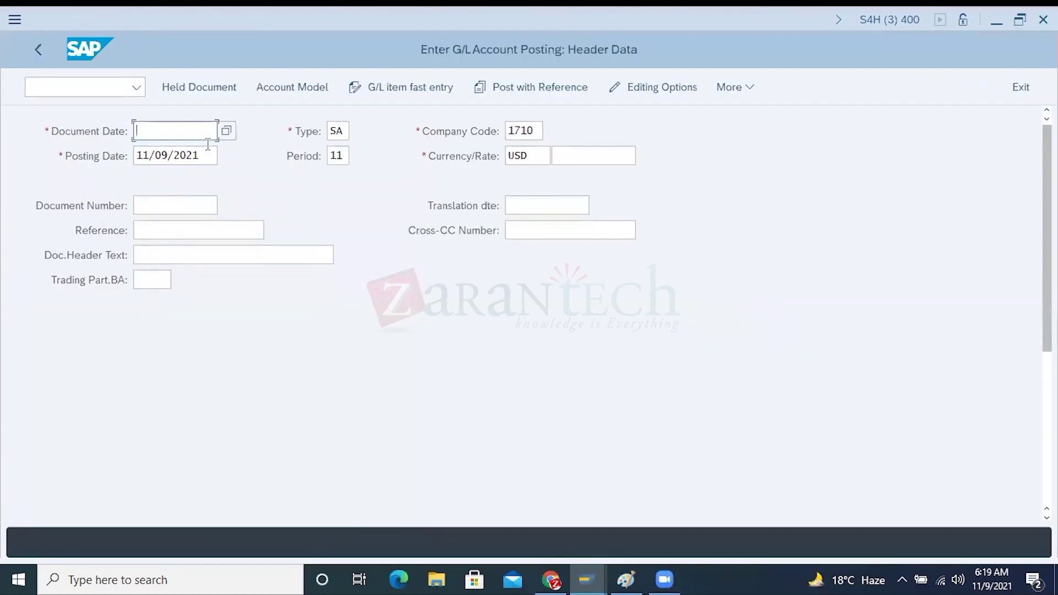
# Step: Copy the posting date 11/09/2021 into the Document Date of the G/L posting header
pyautogui.moveTo(203, 156); pyautogui.dragTo(135, 155)
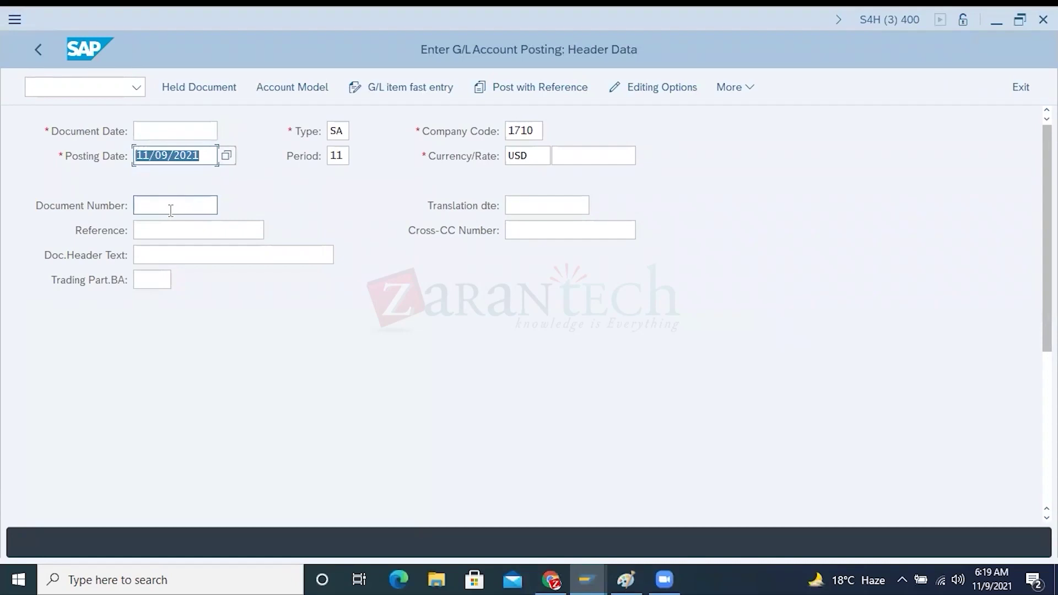
pyautogui.click(153, 132)
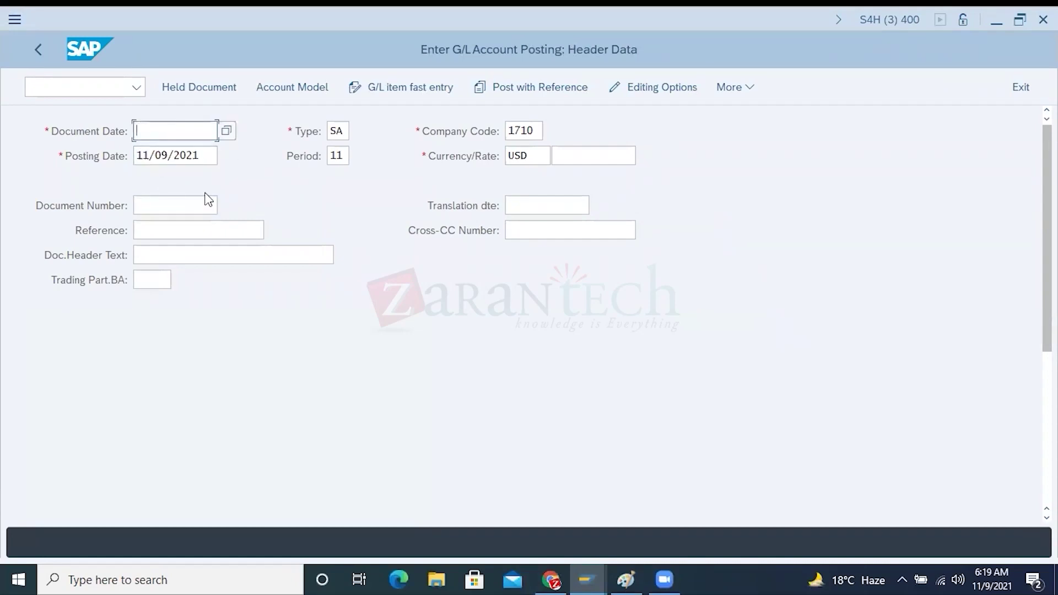
pyautogui.moveTo(204, 156); pyautogui.dragTo(119, 158)
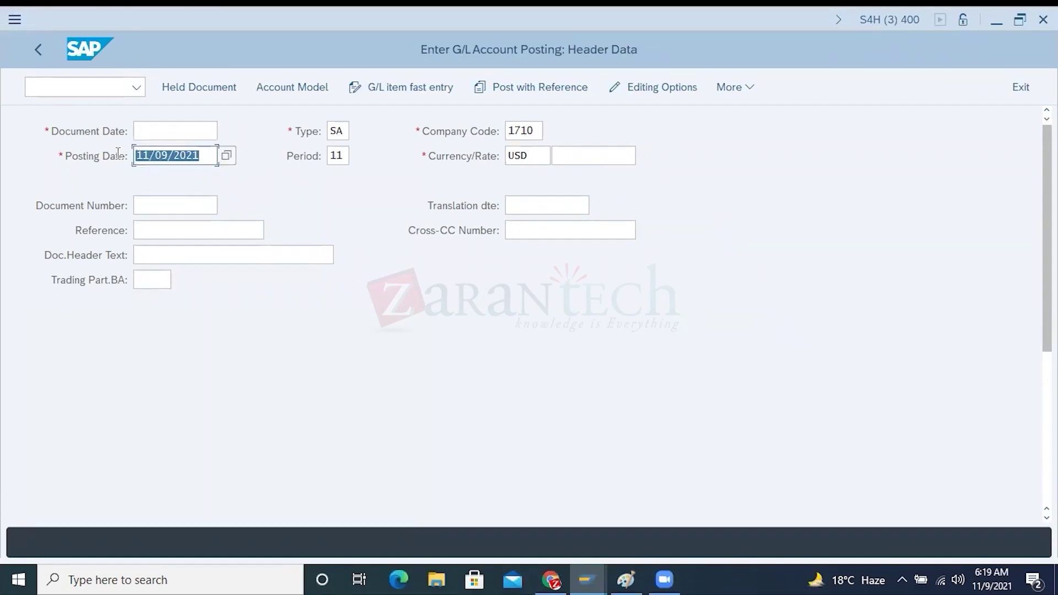
pyautogui.hotkey('ctrl', 'c')
pyautogui.click(153, 133)
pyautogui.hotkey('ctrl', 'v')
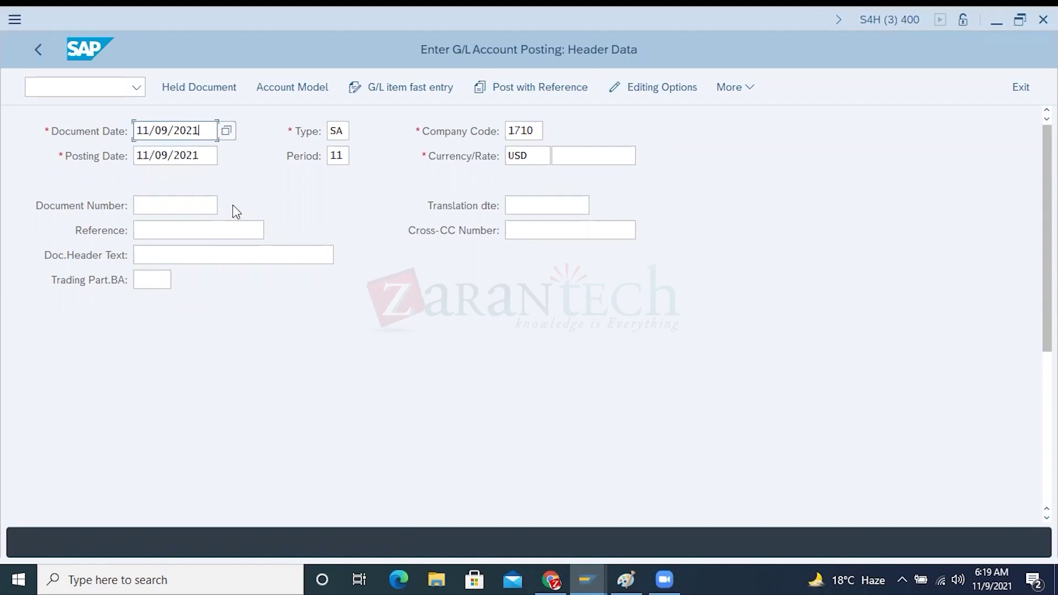
# Step: Highlight the document type SA and the posting period in the G/L posting header for explanation
pyautogui.click(338, 131)
pyautogui.doubleClick(338, 131)
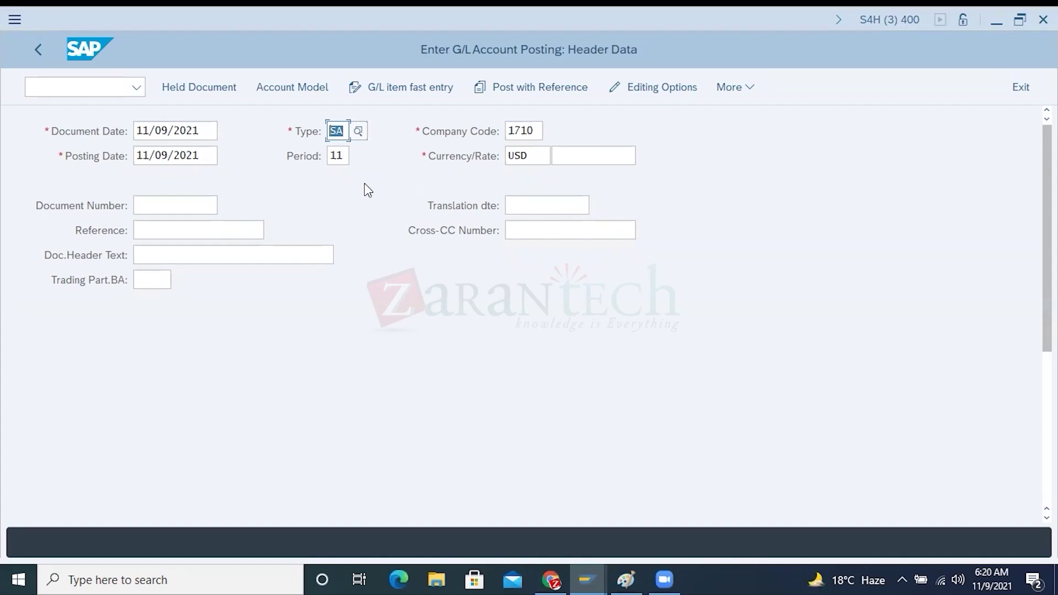
pyautogui.click(345, 155)
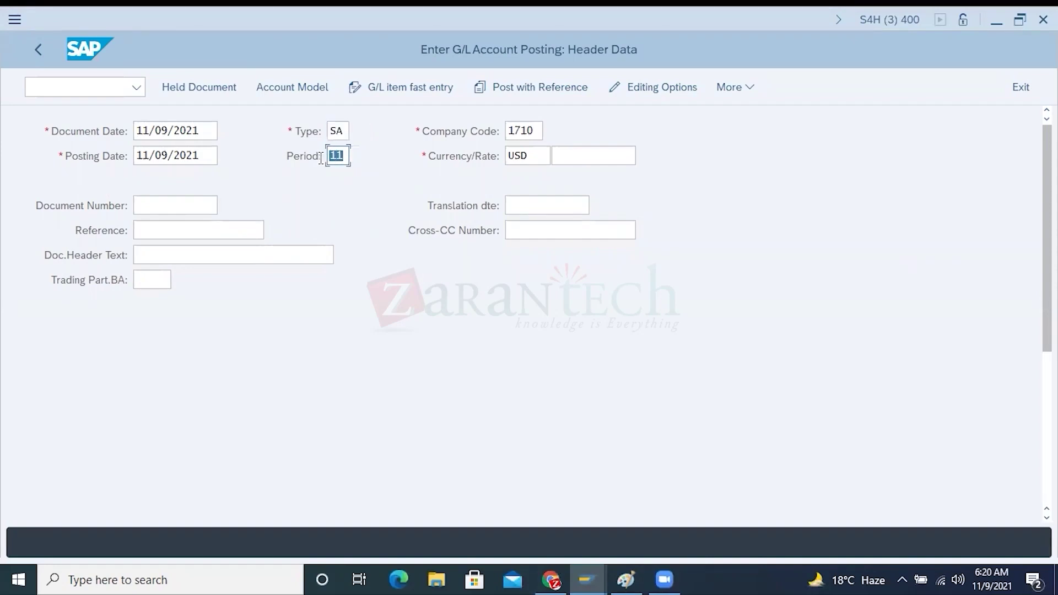
pyautogui.click(345, 155)
pyautogui.moveTo(346, 155); pyautogui.dragTo(324, 159)
pyautogui.click(329, 157)
pyautogui.click(297, 160)
pyautogui.moveTo(346, 155); pyautogui.dragTo(326, 157)
# Step: Review the travel expense journal entry in the Paint sketch and return to the Document Number field of the SAP posting header
pyautogui.click(626, 580)
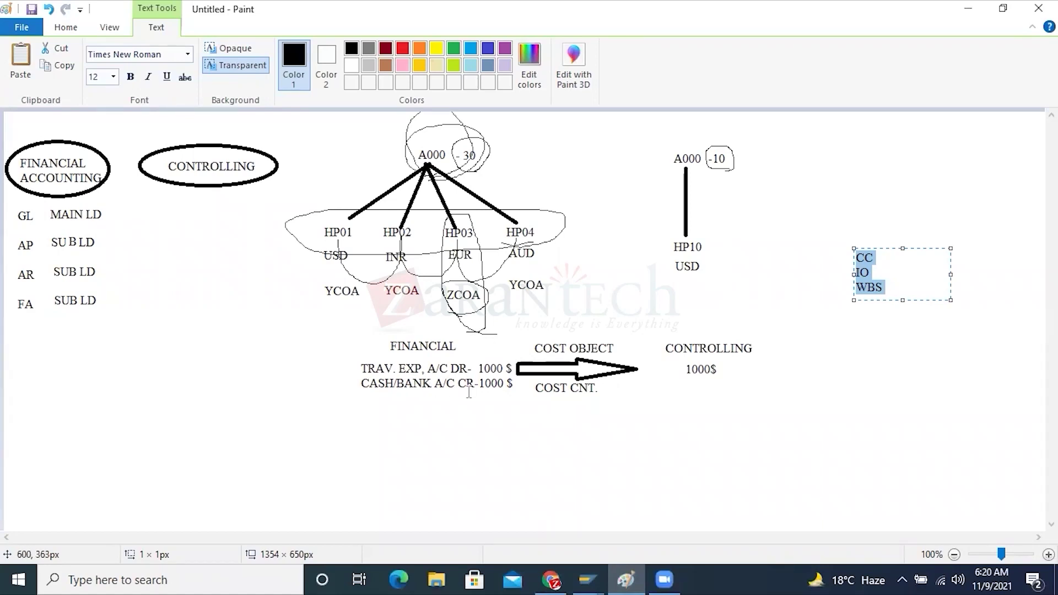
pyautogui.click(588, 573)
pyautogui.click(803, 515)
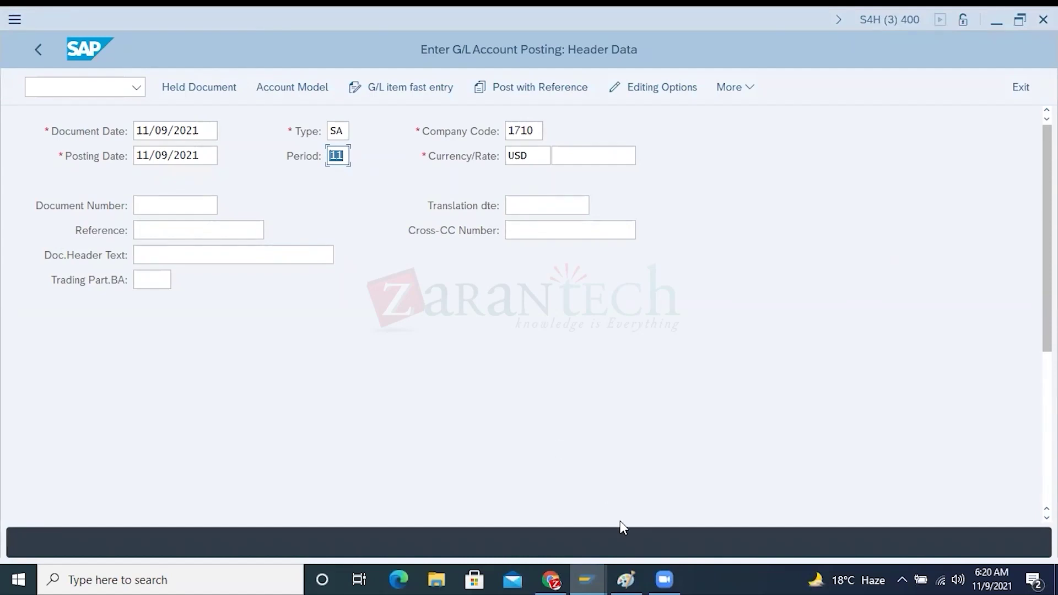
pyautogui.click(628, 576)
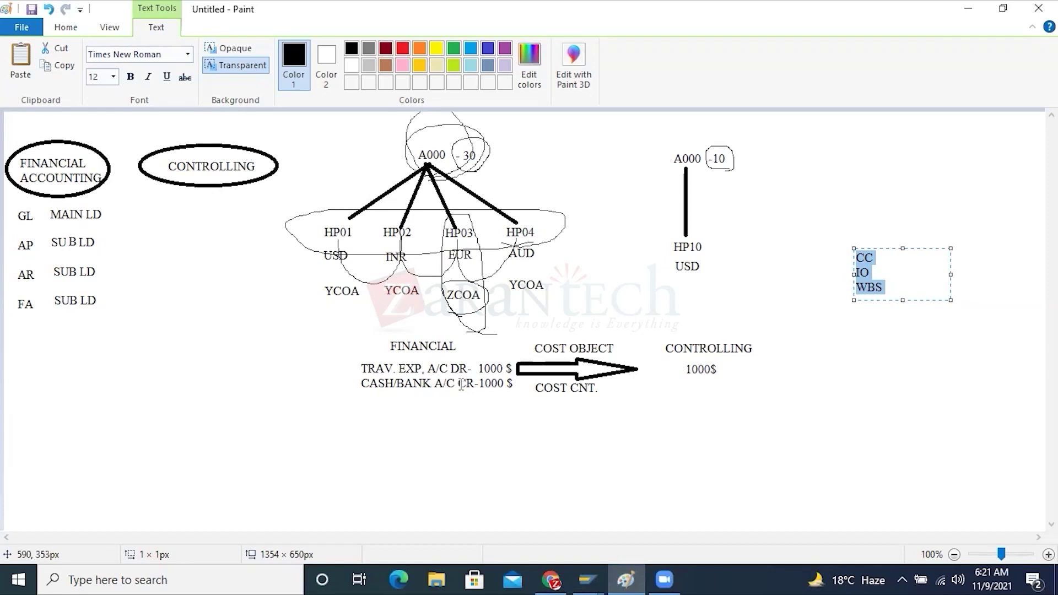
pyautogui.click(587, 573)
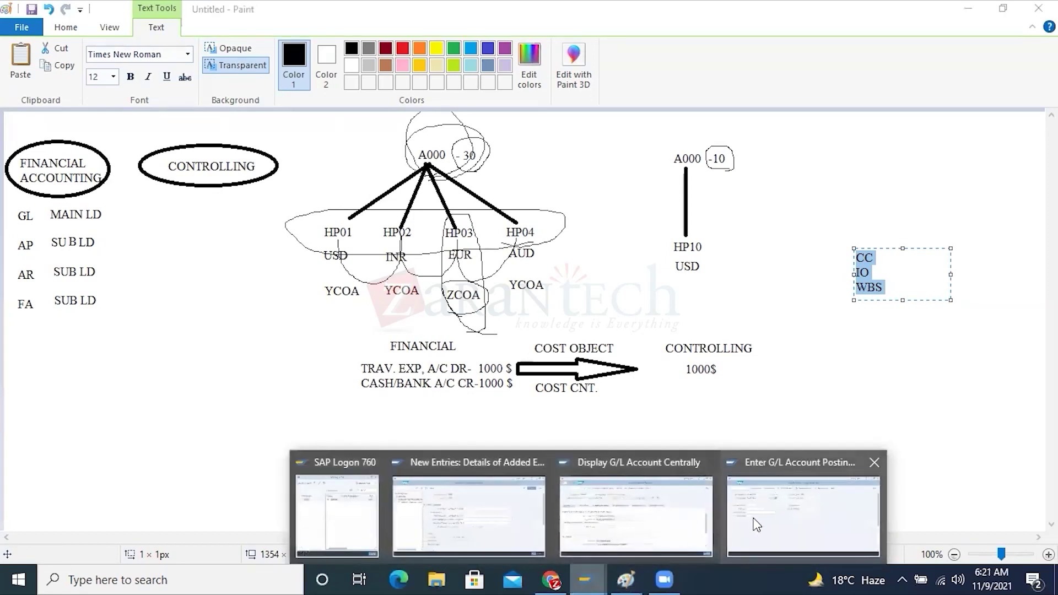
pyautogui.click(802, 515)
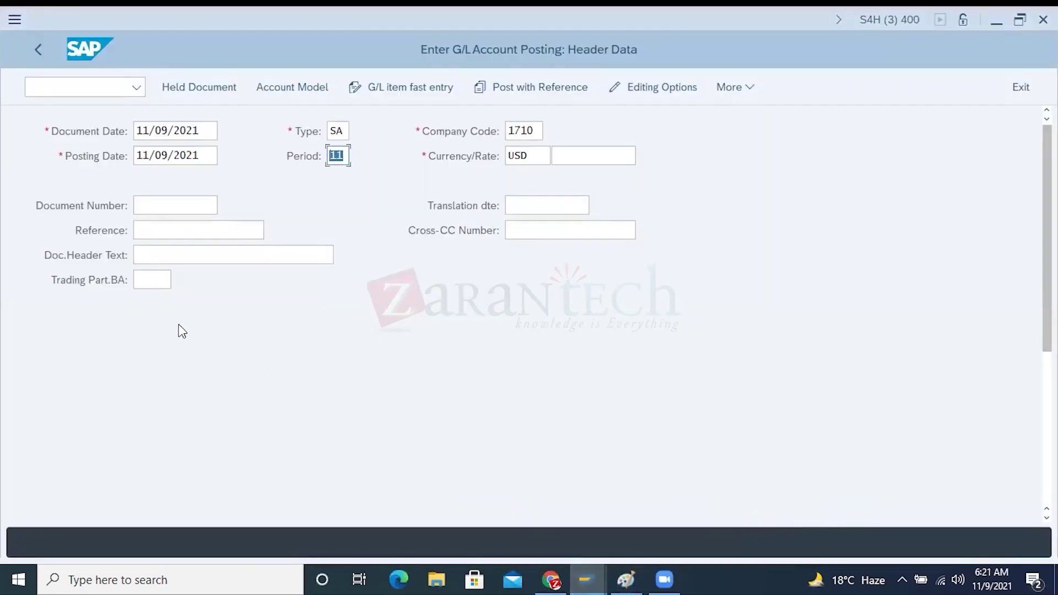
pyautogui.click(168, 206)
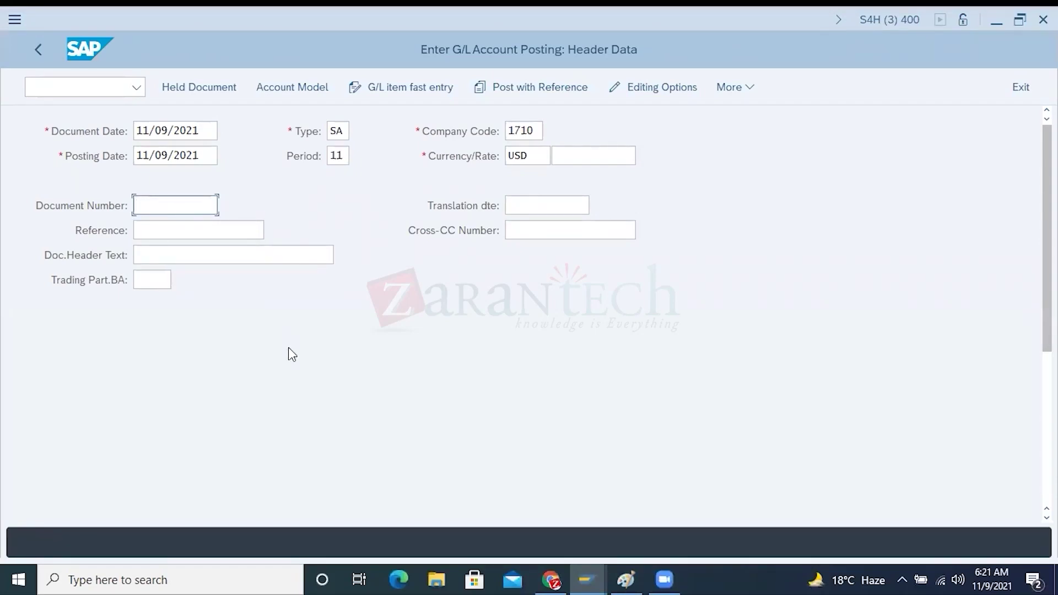
# Step: Open transaction OBA7 for document types in a new SAP session
pyautogui.click(83, 83)
pyautogui.write('/OOBA7')
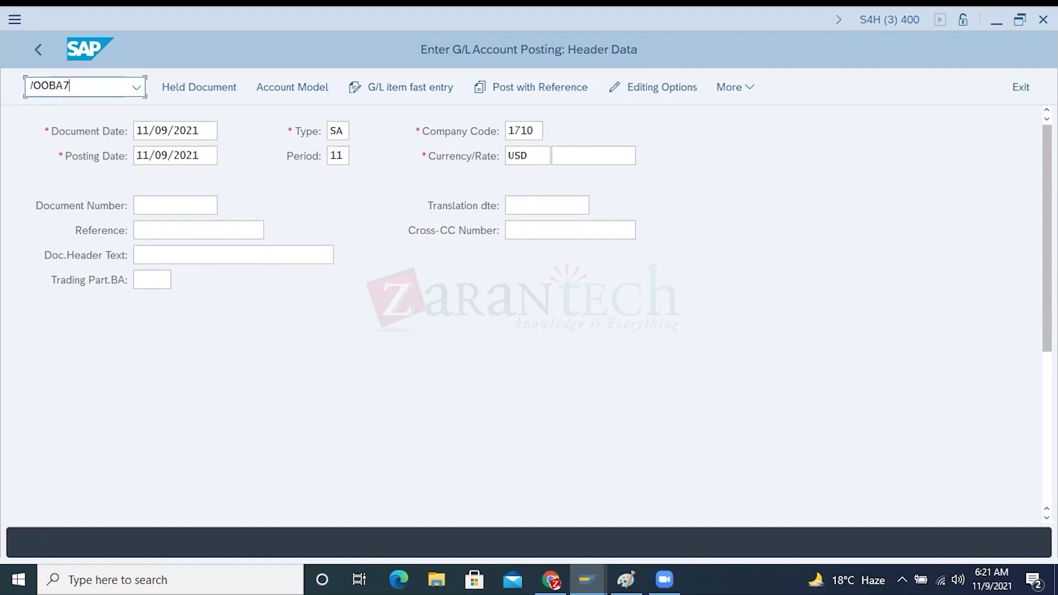
pyautogui.press('Return')
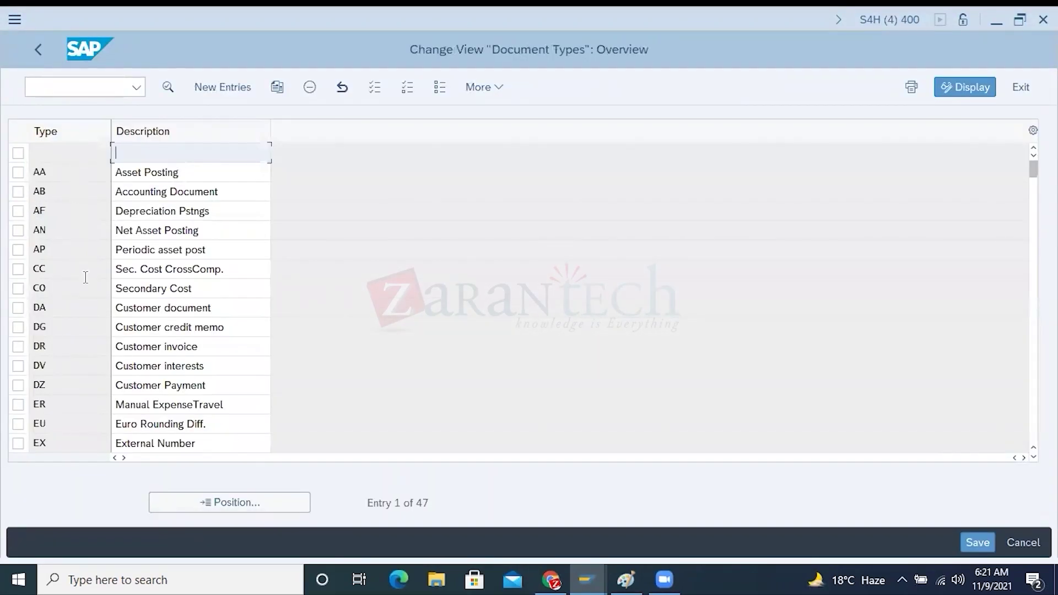
# Step: Find document type SA in the document types overview and open its details
pyautogui.click(232, 503)
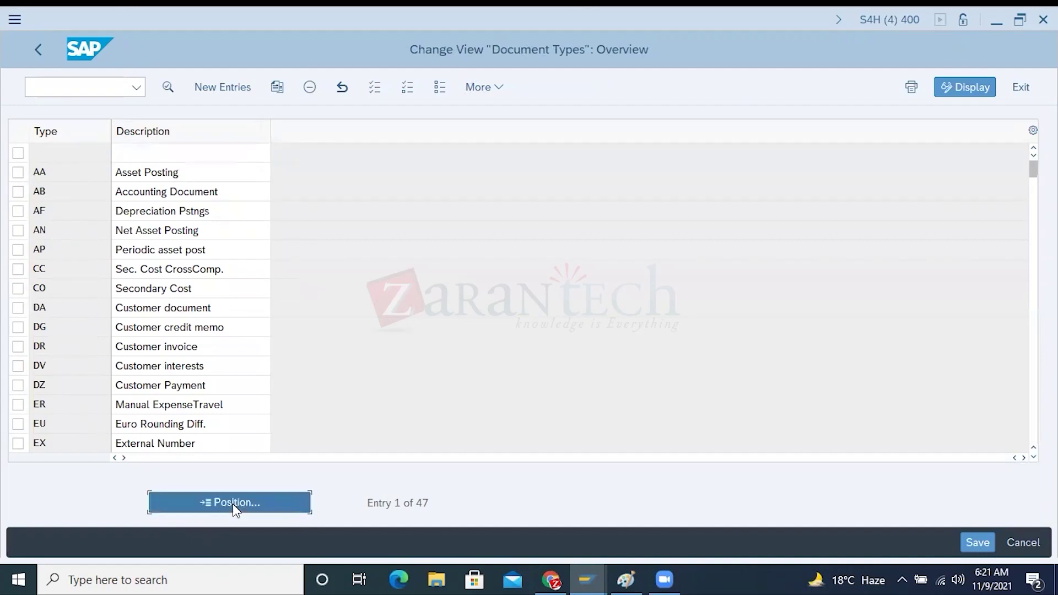
pyautogui.write('A')
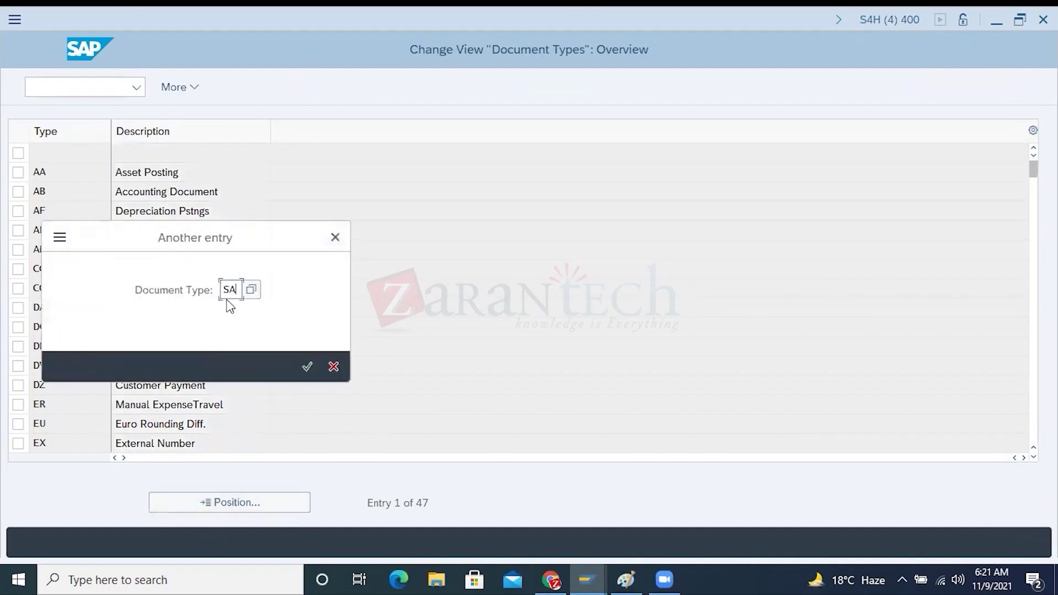
pyautogui.press('Return')
pyautogui.click(18, 153)
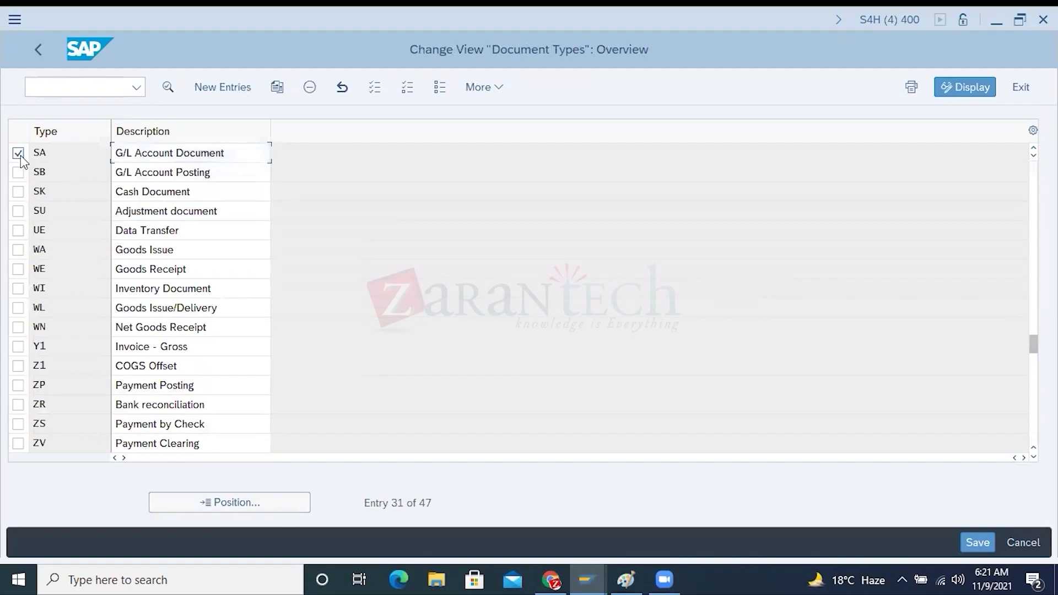
pyautogui.click(167, 87)
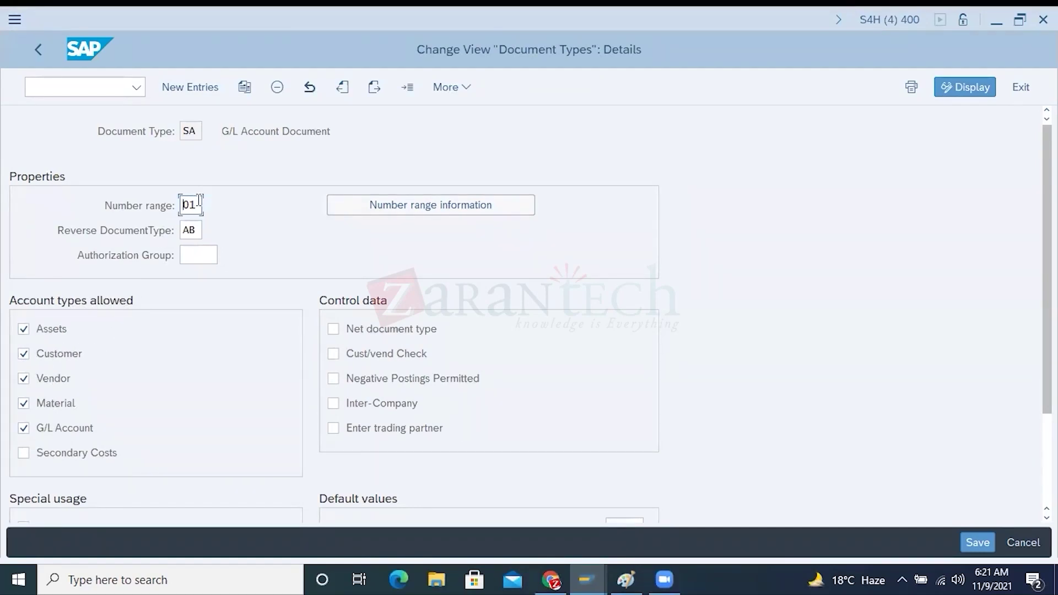
# Step: Highlight the number range of document type SA and display its accounting document number intervals for company code 1710
pyautogui.moveTo(198, 205); pyautogui.dragTo(180, 204)
pyautogui.click(158, 207)
pyautogui.moveTo(195, 205); pyautogui.dragTo(181, 205)
pyautogui.click(387, 208)
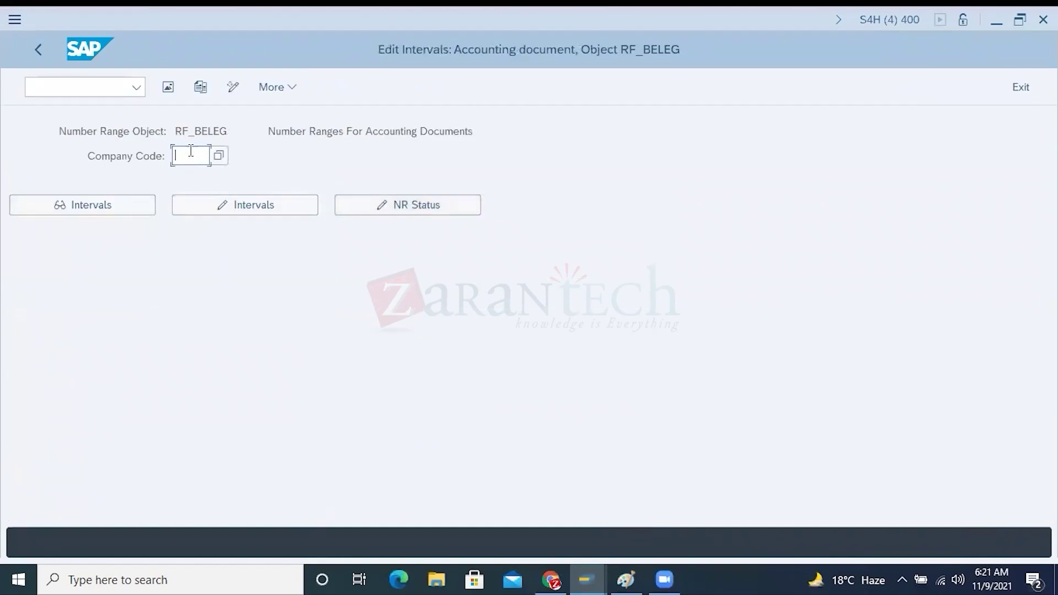
pyautogui.write('1710')
pyautogui.click(146, 202)
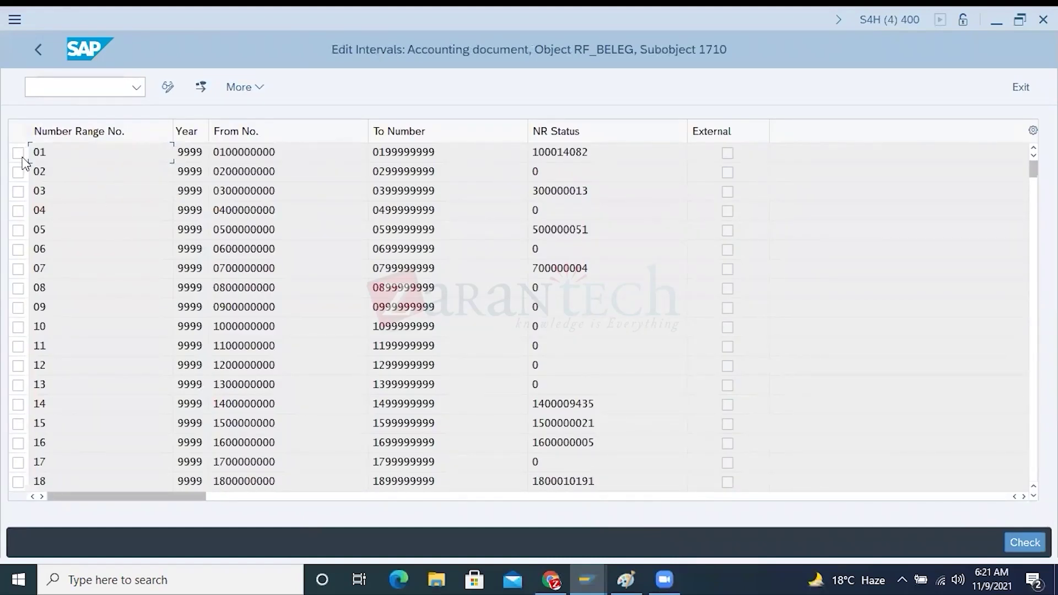
# Step: Point out the year and the External indicator of number range 01 in the intervals list
pyautogui.moveTo(204, 152); pyautogui.dragTo(169, 152)
pyautogui.click(729, 162)
pyautogui.click(37, 154)
pyautogui.click(727, 156)
# Step: Switch to the G/L account posting header and point out the Document Number field
pyautogui.moveTo(587, 577)
pyautogui.click(744, 537)
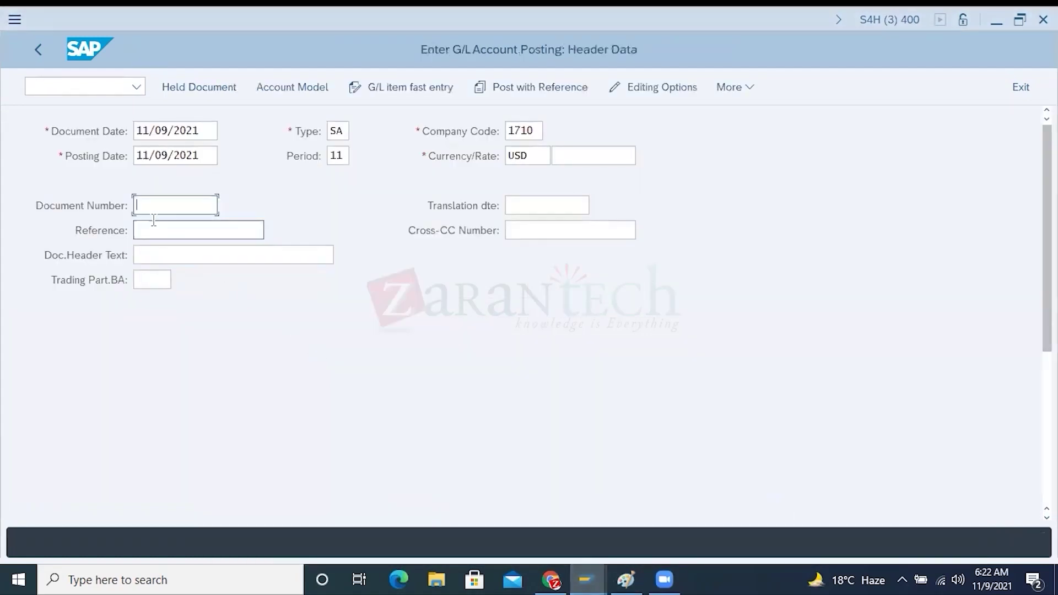
pyautogui.click(158, 206)
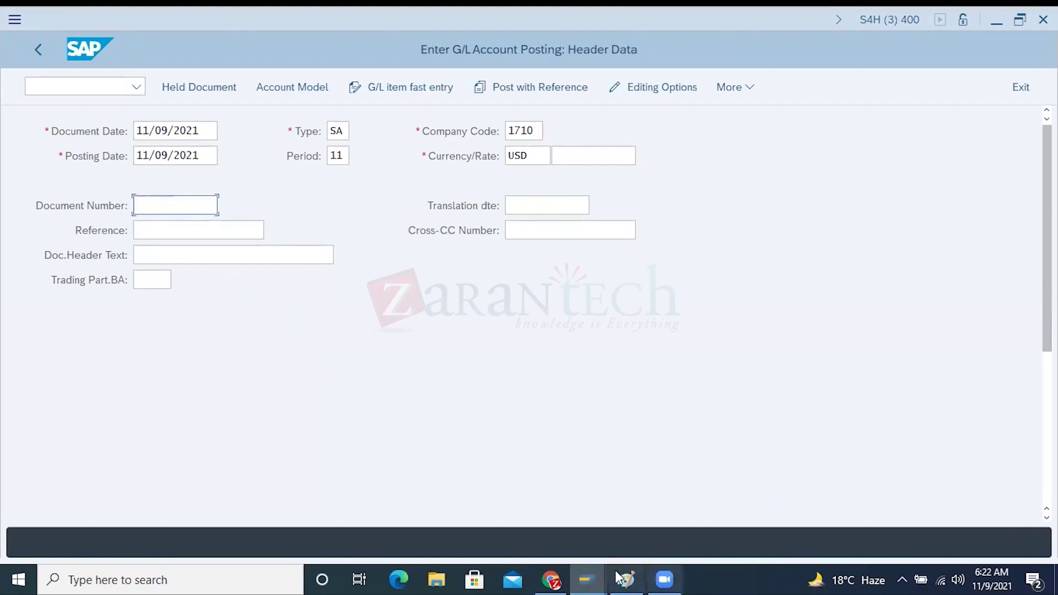
# Step: Return to the number range intervals and highlight the From No., To Number and NR Status of range 01
pyautogui.moveTo(597, 571)
pyautogui.click(855, 512)
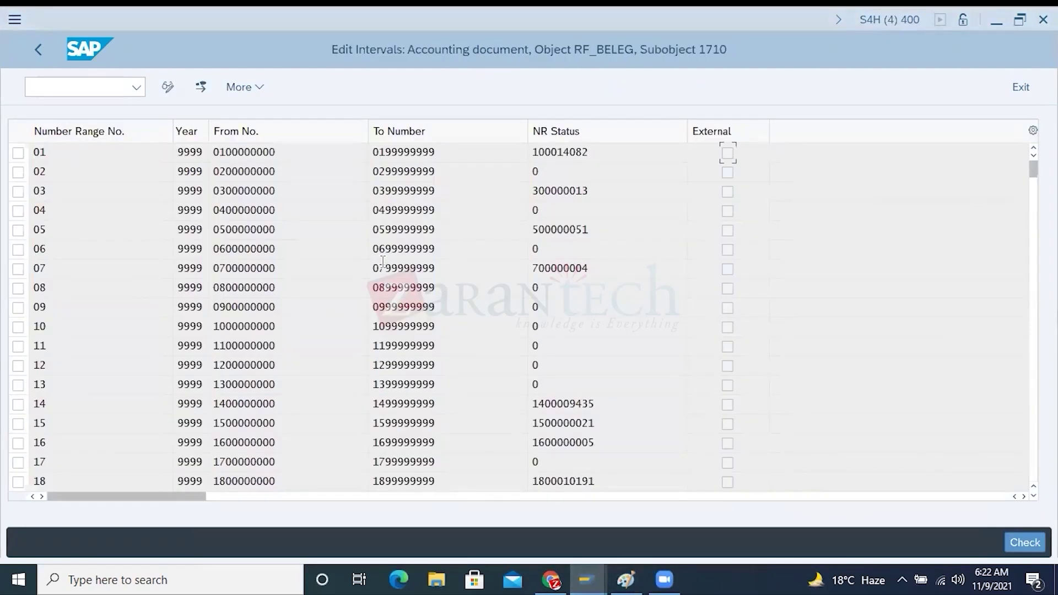
pyautogui.moveTo(278, 152); pyautogui.dragTo(196, 153)
pyautogui.moveTo(450, 152); pyautogui.dragTo(361, 148)
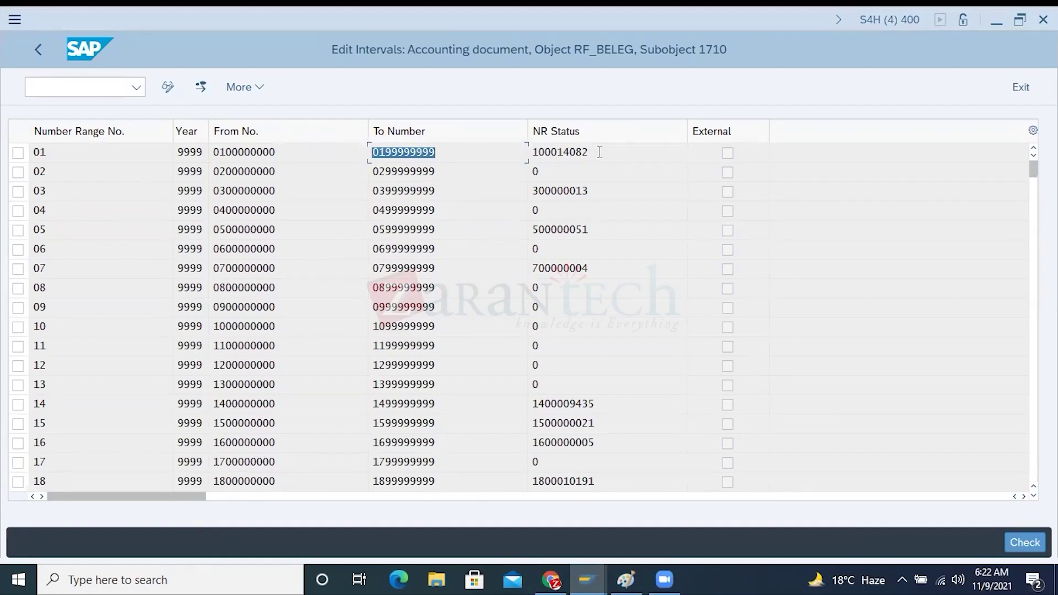
pyautogui.moveTo(599, 152); pyautogui.dragTo(540, 137)
pyautogui.press('BackSpace')
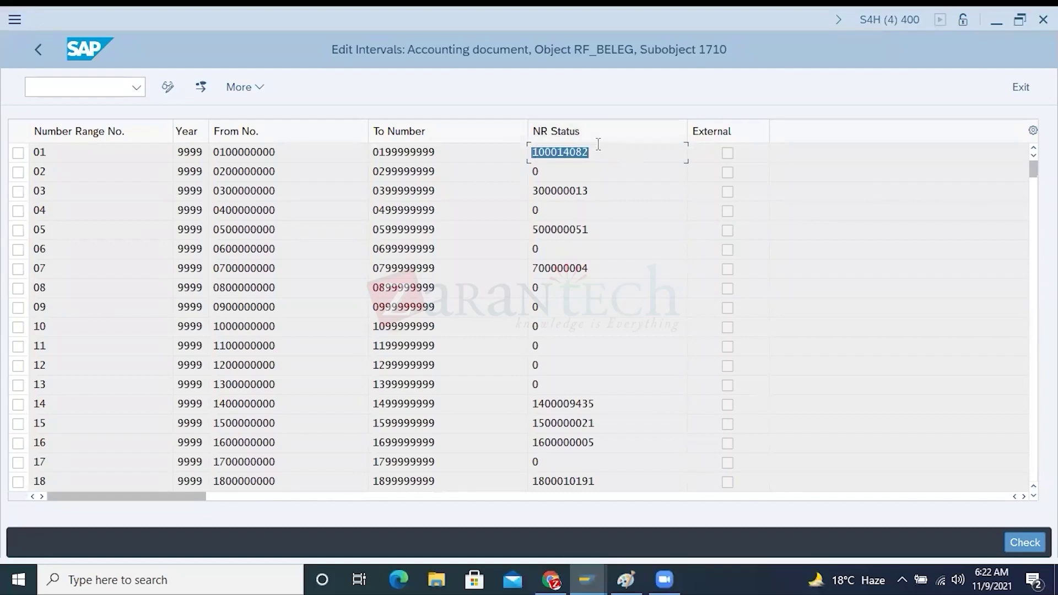
pyautogui.moveTo(587, 151); pyautogui.dragTo(525, 151)
pyautogui.click(558, 168)
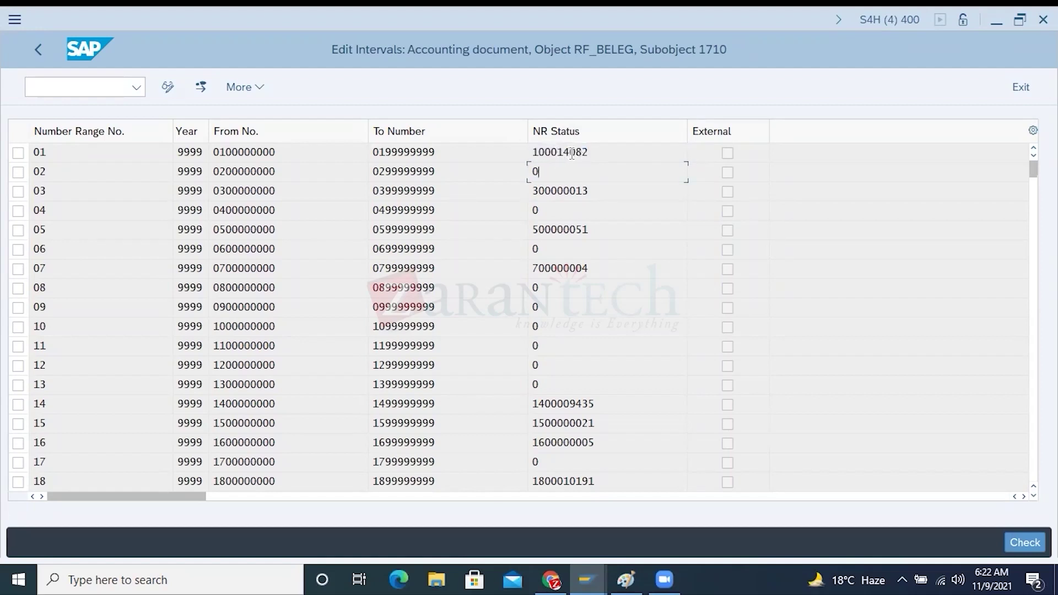
# Step: Compare the NR Status values of number ranges 01 through 06 in the intervals list
pyautogui.moveTo(588, 152); pyautogui.dragTo(556, 152)
pyautogui.click(549, 171)
pyautogui.doubleClick(544, 210)
pyautogui.doubleClick(544, 250)
pyautogui.click(595, 193)
pyautogui.moveTo(596, 193); pyautogui.dragTo(568, 193)
pyautogui.click(593, 229)
pyautogui.hotkey('shift', 'Left')
pyautogui.hotkey('shift', 'Left')
pyautogui.hotkey('shift', 'Left')
pyautogui.moveTo(589, 152); pyautogui.dragTo(518, 152)
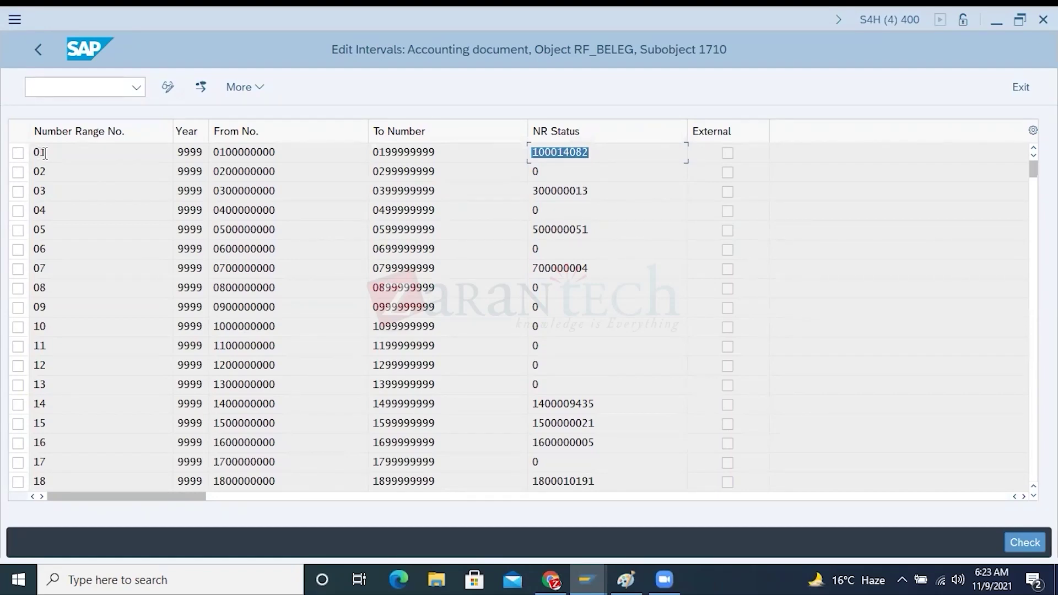
# Step: Go back to document type SA, highlight its number range, and reopen the intervals for company code 1710
pyautogui.click(36, 46)
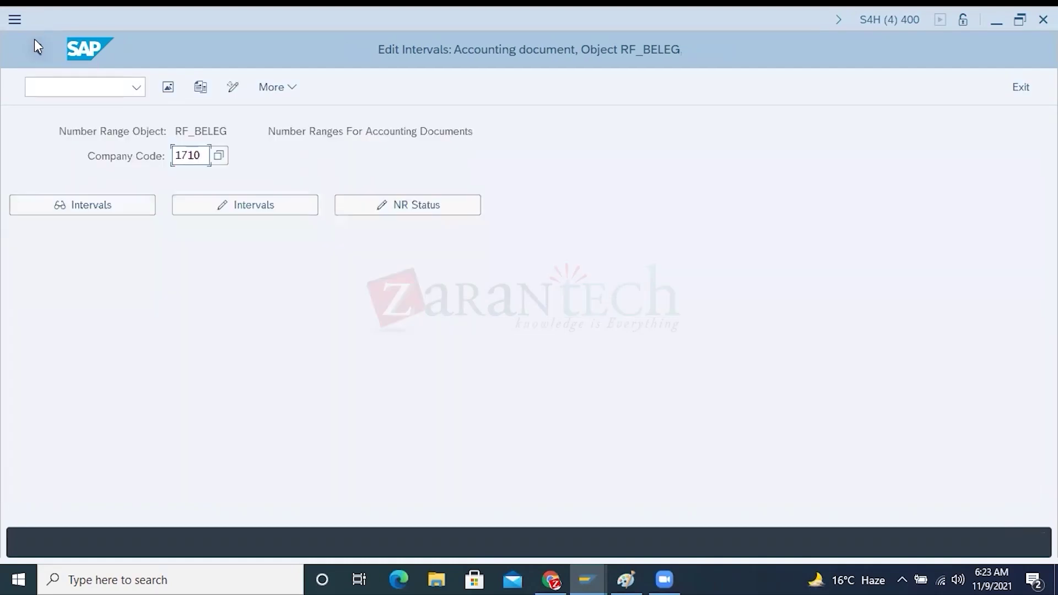
pyautogui.click(35, 46)
pyautogui.doubleClick(192, 133)
pyautogui.moveTo(199, 201); pyautogui.dragTo(175, 202)
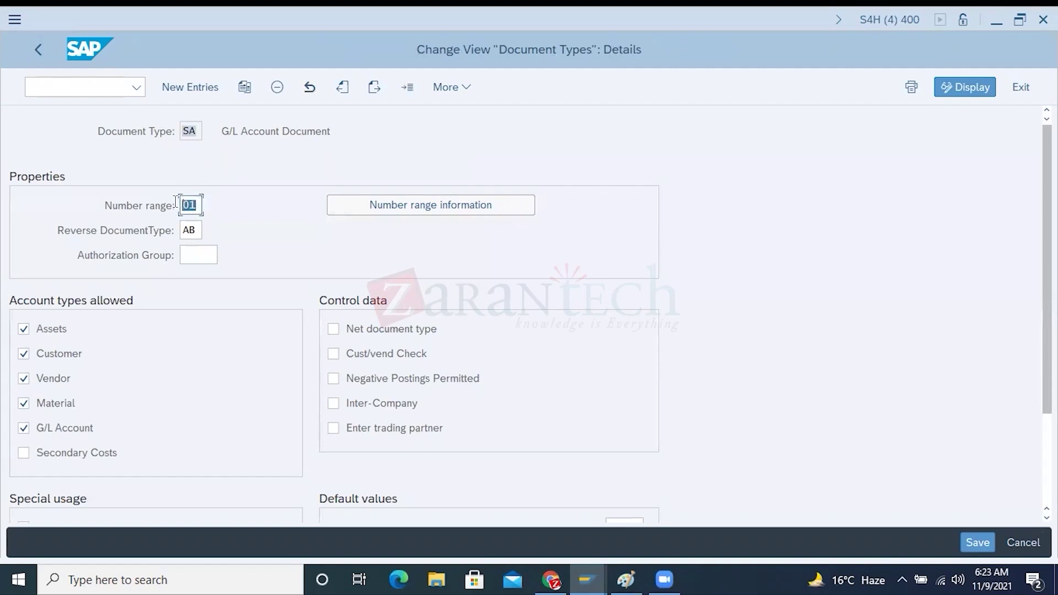
pyautogui.click(352, 205)
pyautogui.write('1710')
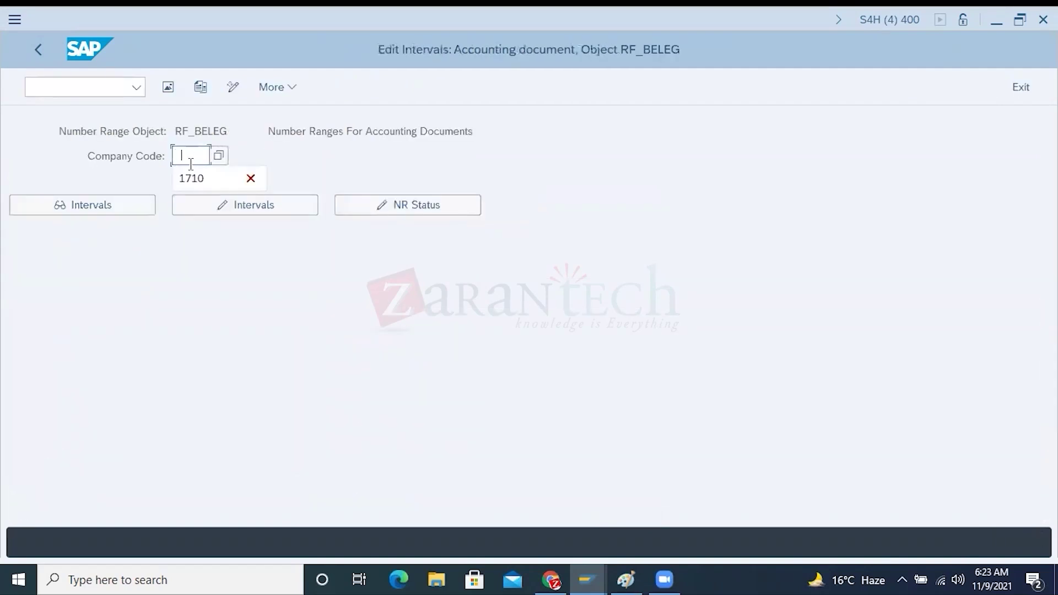
pyautogui.click(126, 204)
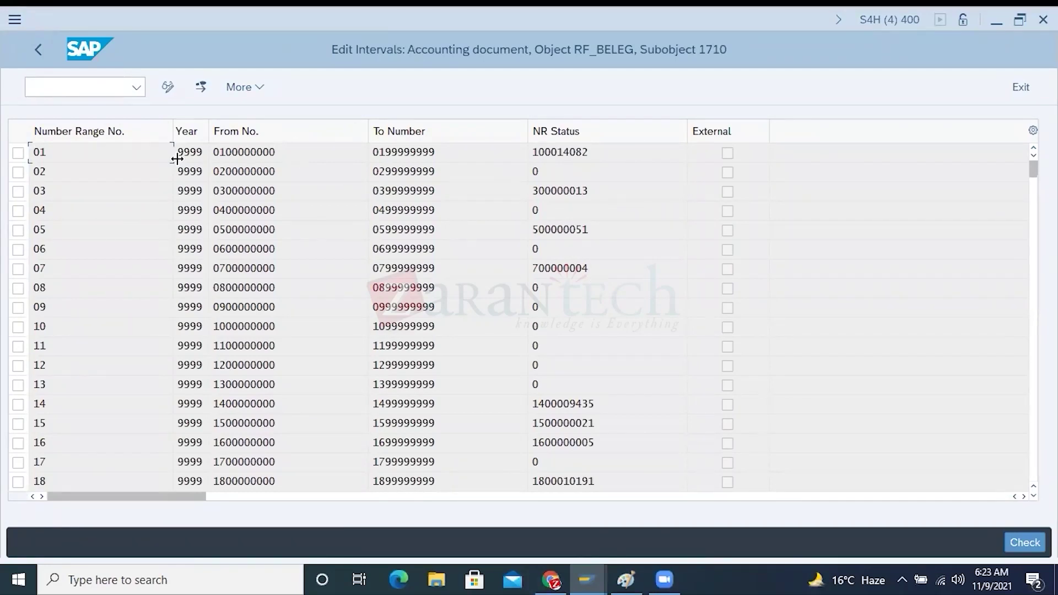
# Step: Review how document type SA links to its number range in the details, and display the company code 1710 intervals again
pyautogui.click(36, 51)
pyautogui.click(35, 51)
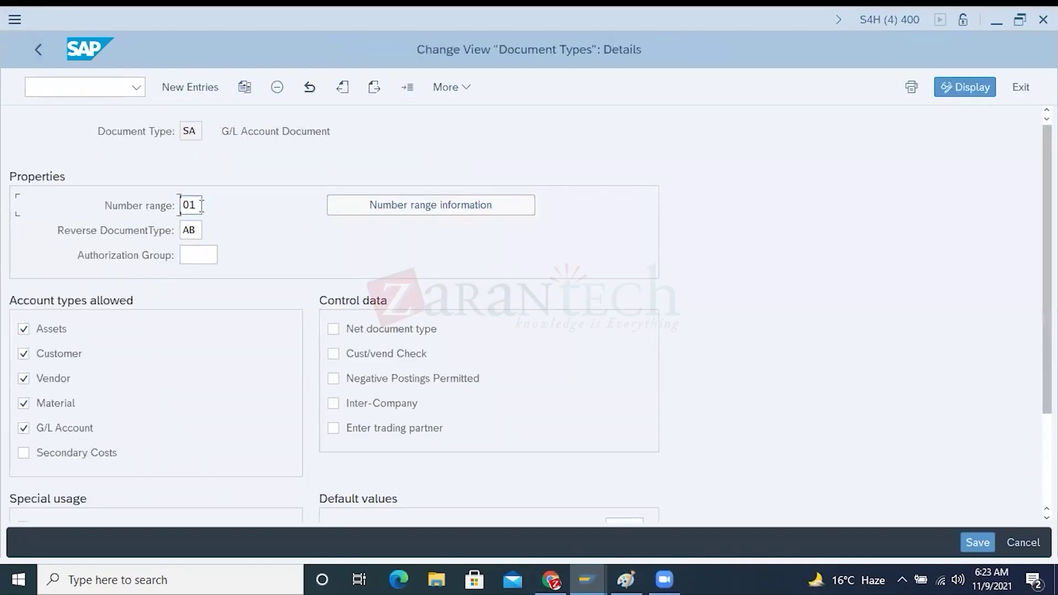
pyautogui.moveTo(198, 205); pyautogui.dragTo(174, 206)
pyautogui.click(193, 130)
pyautogui.moveTo(193, 131); pyautogui.dragTo(180, 130)
pyautogui.moveTo(198, 205); pyautogui.dragTo(175, 205)
pyautogui.moveTo(196, 129); pyautogui.dragTo(177, 128)
pyautogui.moveTo(197, 207); pyautogui.dragTo(172, 213)
pyautogui.click(388, 213)
pyautogui.write('1710')
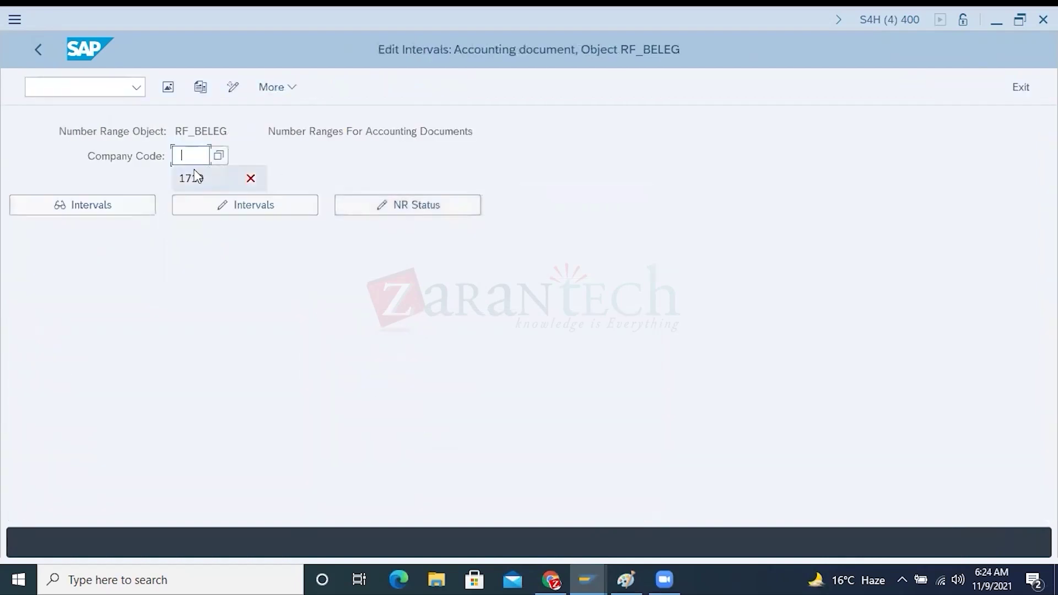
pyautogui.click(128, 206)
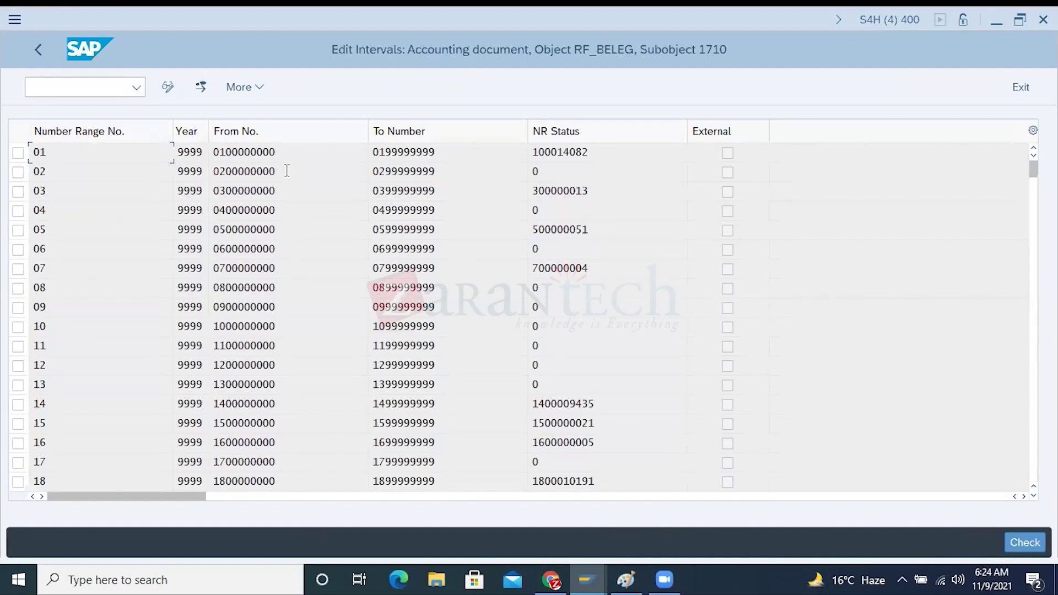
# Step: Highlight the range number, From No., To Number and Year of number range 01
pyautogui.moveTo(47, 152); pyautogui.dragTo(16, 145)
pyautogui.moveTo(279, 150); pyautogui.dragTo(212, 152)
pyautogui.moveTo(443, 152); pyautogui.dragTo(365, 153)
pyautogui.moveTo(277, 153); pyautogui.dragTo(200, 152)
pyautogui.moveTo(481, 152); pyautogui.dragTo(369, 153)
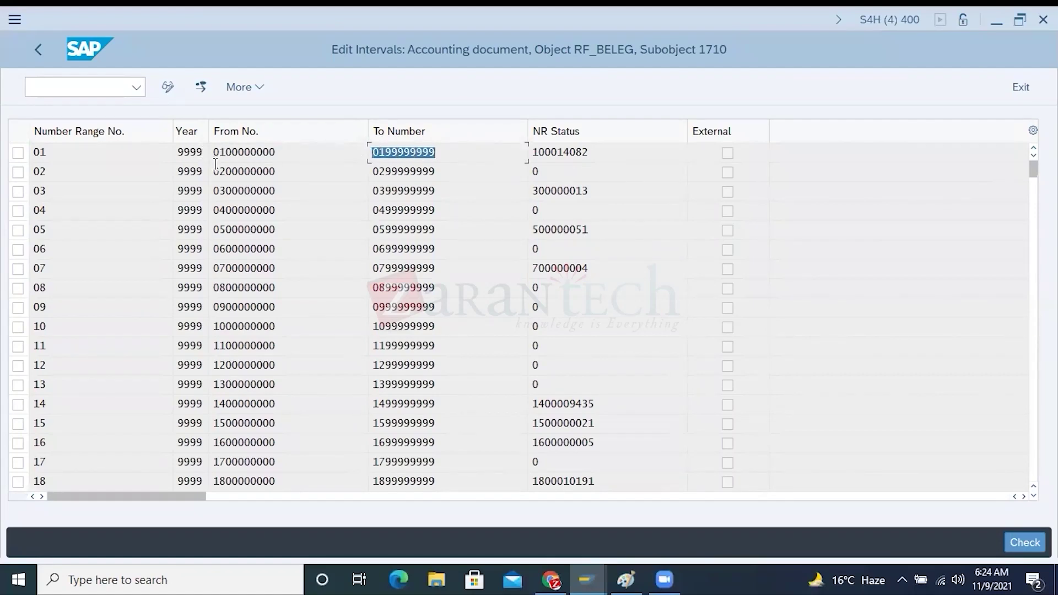
pyautogui.moveTo(175, 154); pyautogui.dragTo(205, 155)
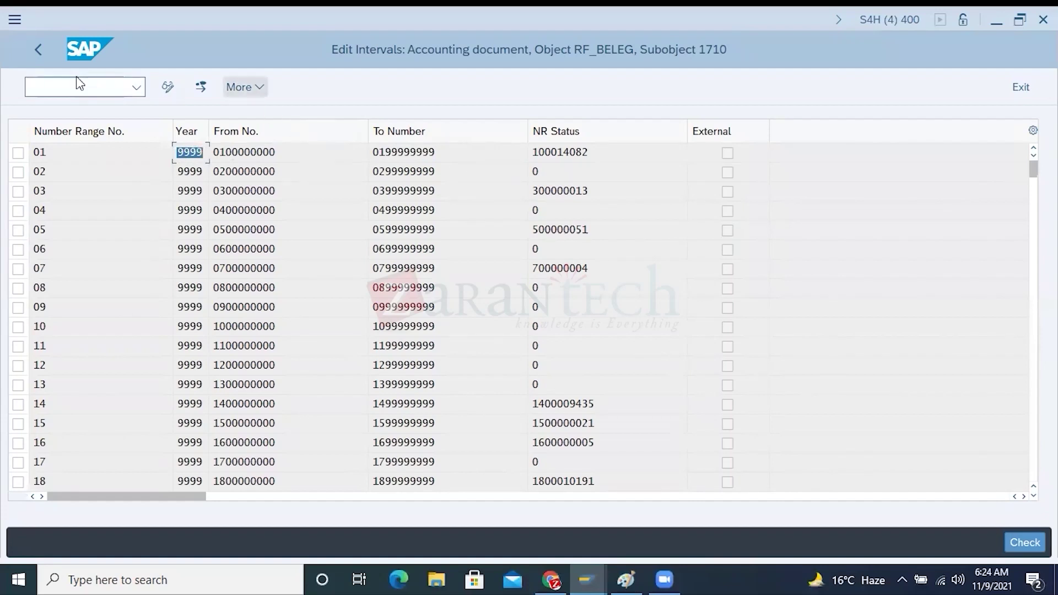
# Step: Point out the company code on the intervals selection screen, redisplay the list, and examine the To Number and External indicator of range 01
pyautogui.click(30, 52)
pyautogui.moveTo(205, 155); pyautogui.dragTo(164, 157)
pyautogui.click(127, 210)
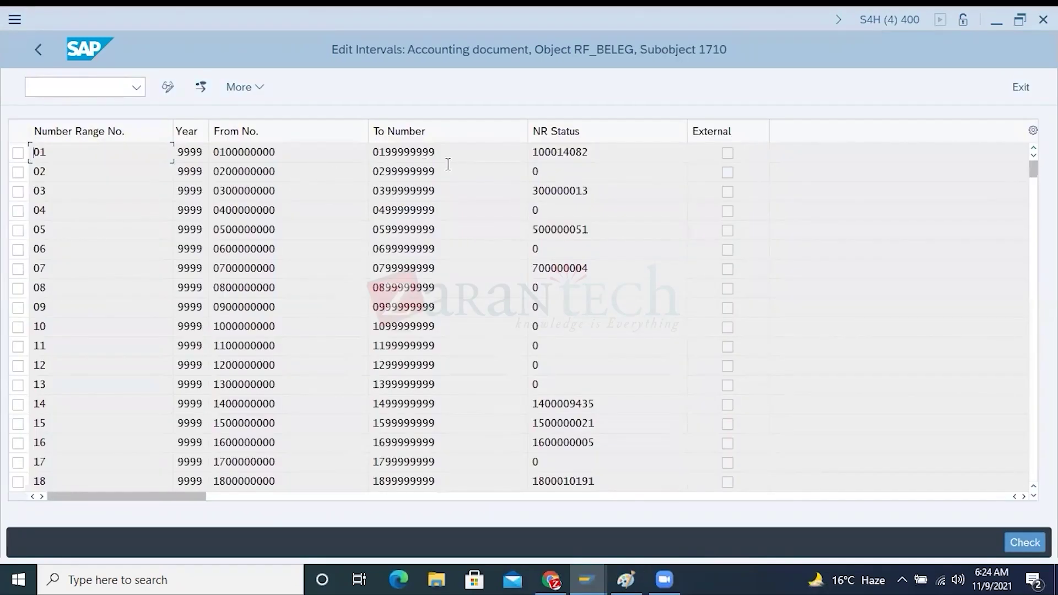
pyautogui.moveTo(438, 153); pyautogui.dragTo(344, 154)
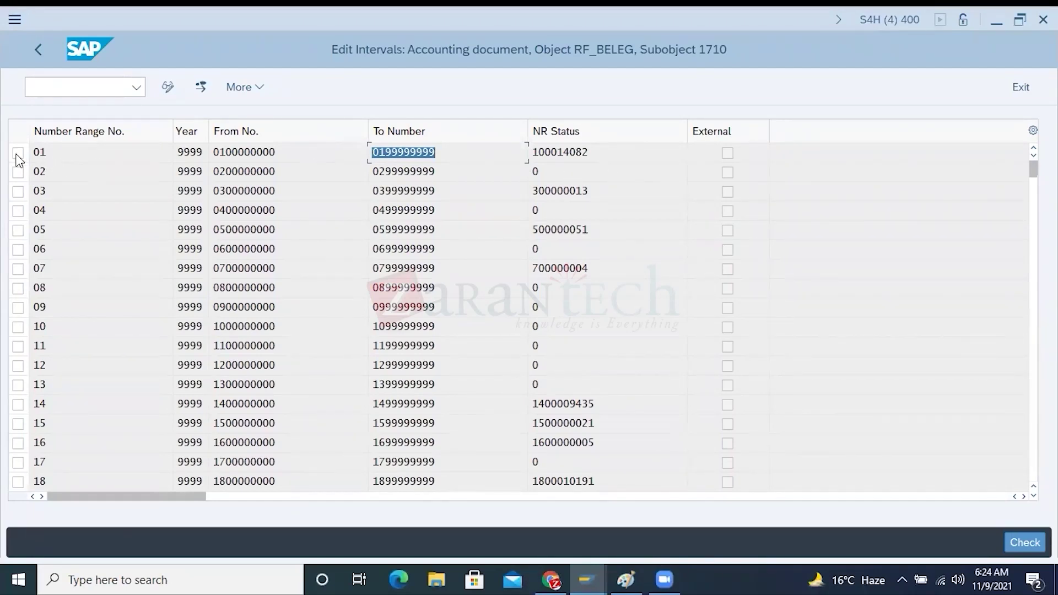
pyautogui.click(53, 153)
pyautogui.click(730, 158)
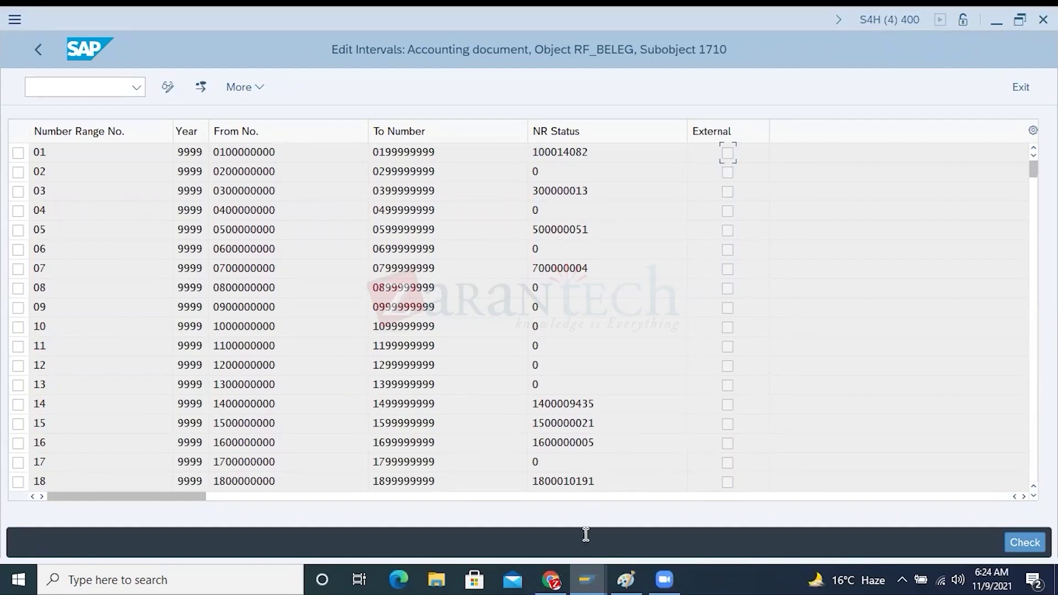
# Step: Switch back to the G/L account posting header and highlight the document type SA
pyautogui.moveTo(597, 570)
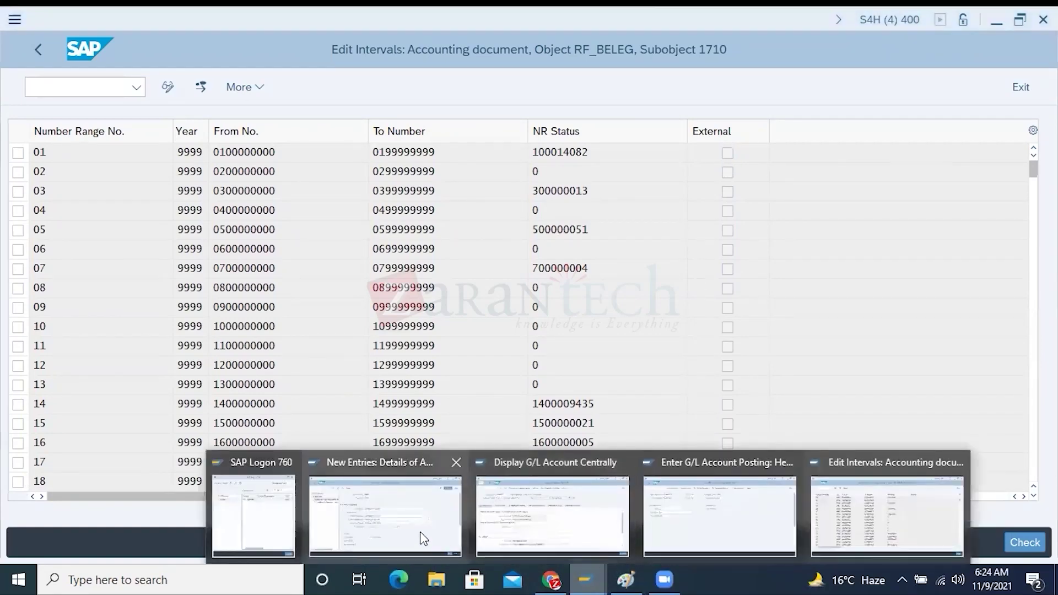
pyautogui.click(514, 520)
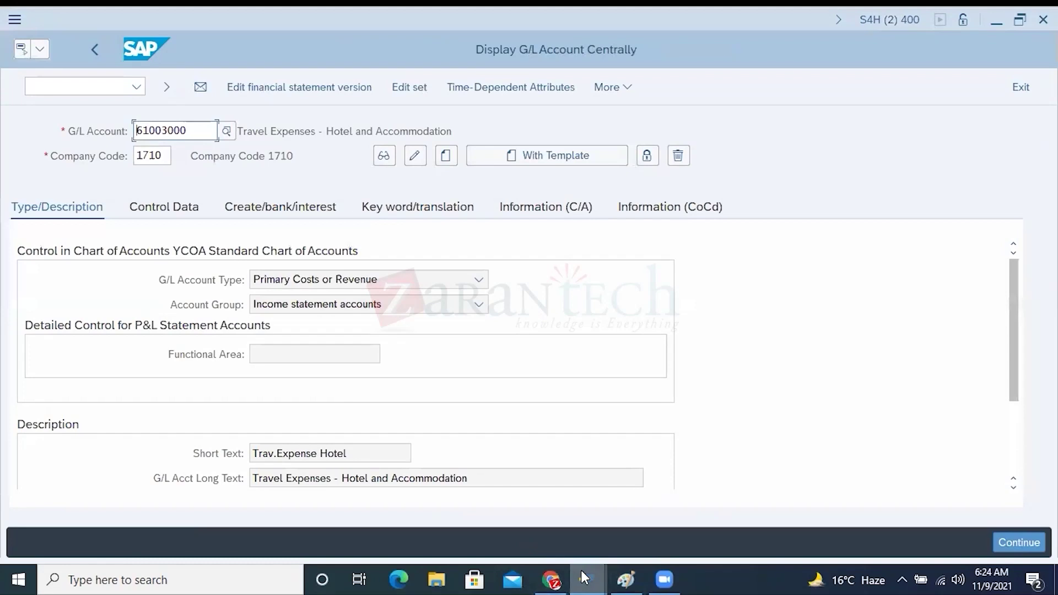
pyautogui.moveTo(584, 573)
pyautogui.click(719, 523)
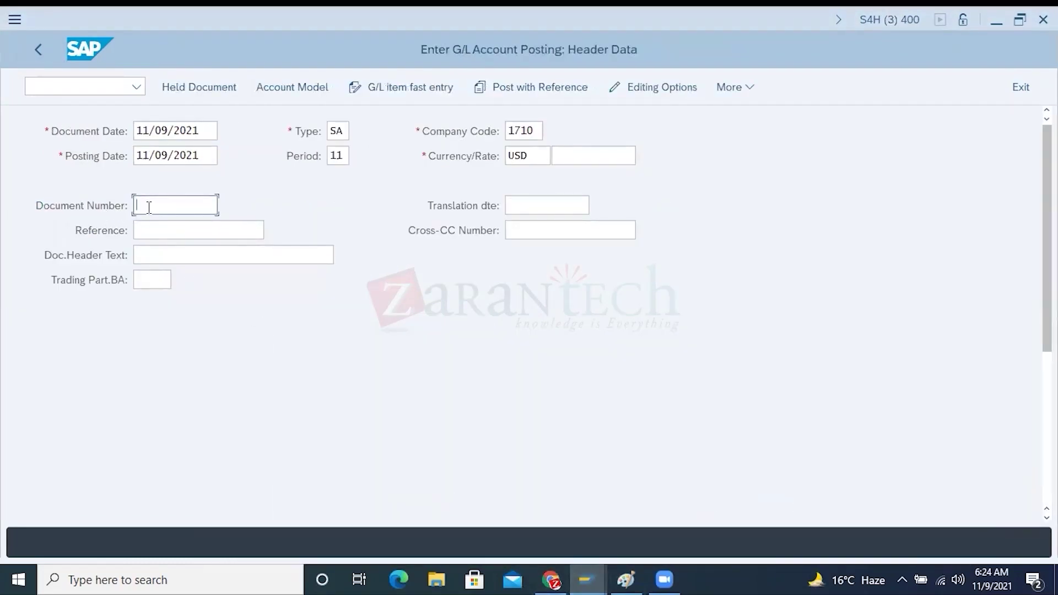
pyautogui.click(338, 130)
pyautogui.doubleClick(338, 131)
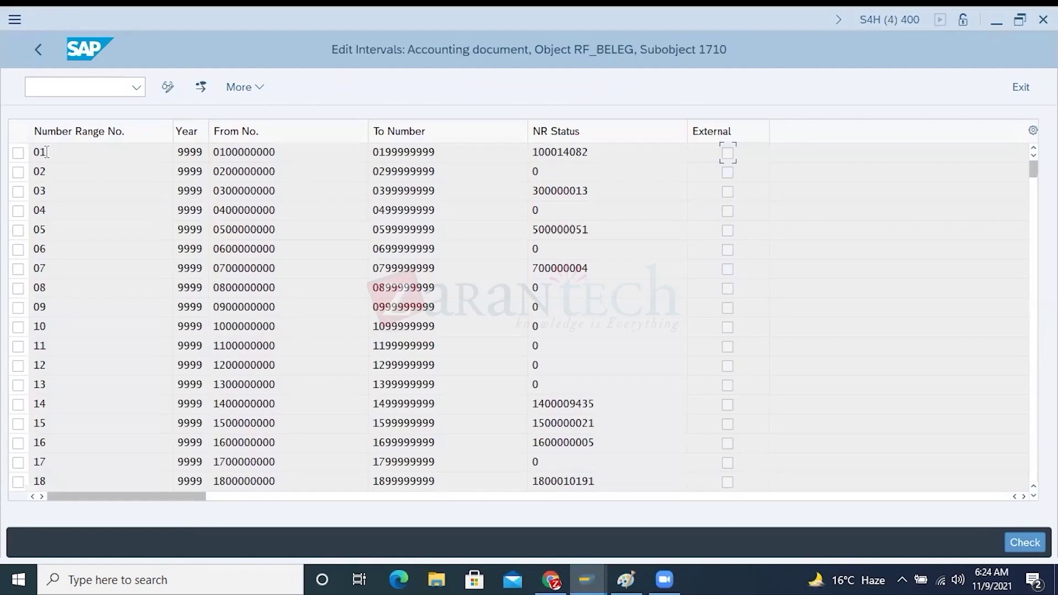
# Step: Relate range 01's External indicator and From No. in the intervals list to the Document Number field of the posting header
pyautogui.doubleClick(38, 152)
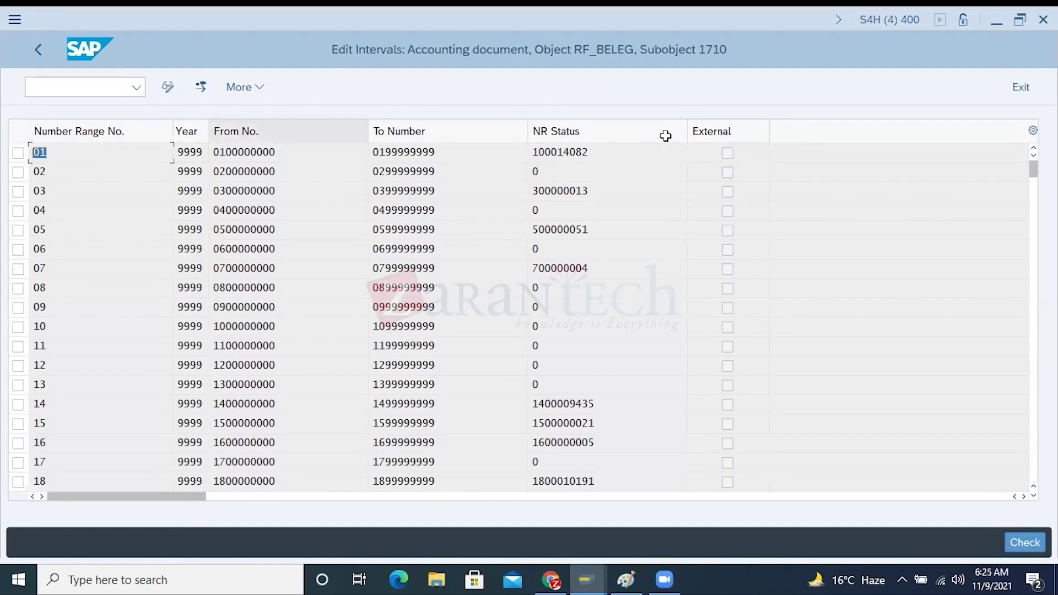
pyautogui.click(733, 158)
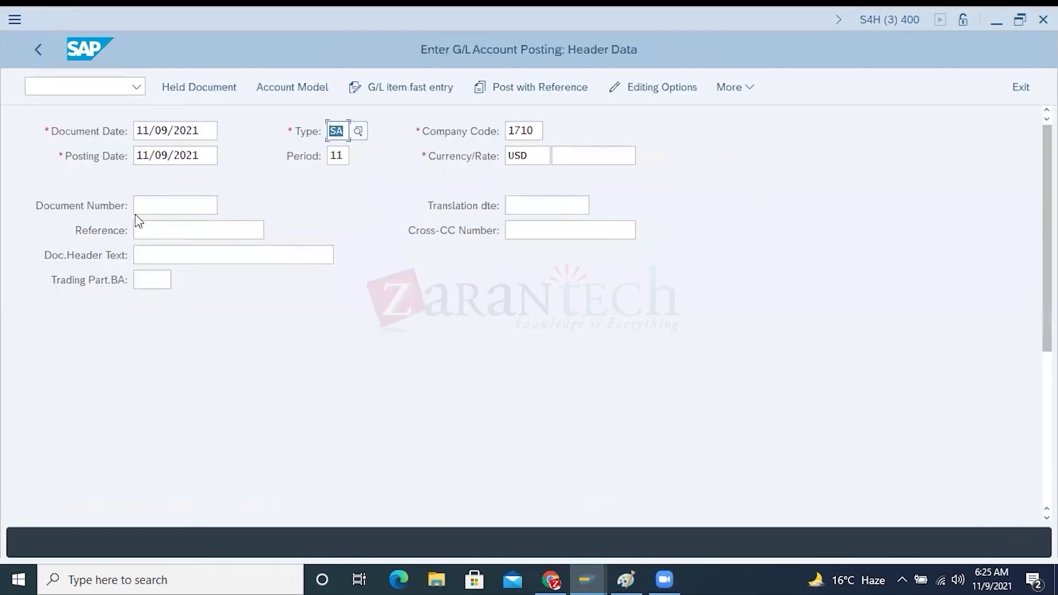
pyautogui.click(172, 208)
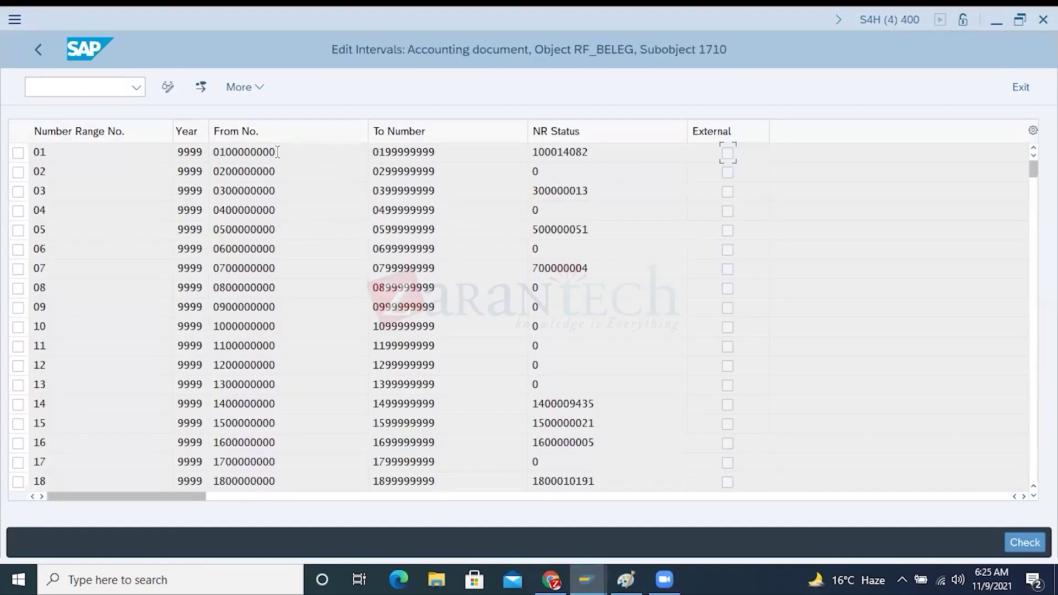
pyautogui.moveTo(277, 152); pyautogui.dragTo(194, 152)
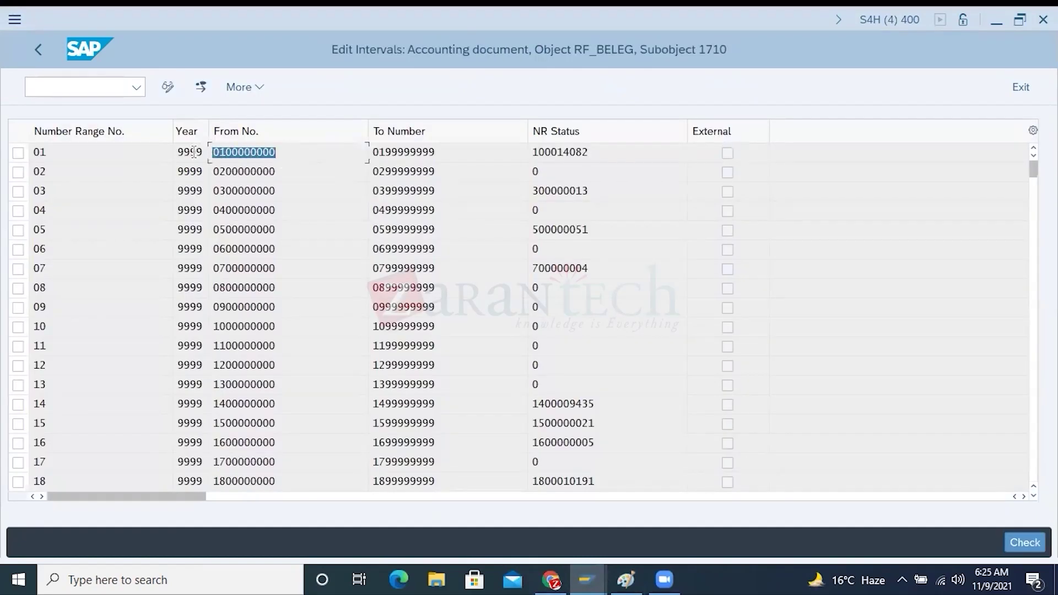
# Step: Highlight the To Number, NR Status and External indicator of number range 01, and return to the G/L account posting header
pyautogui.moveTo(470, 152); pyautogui.dragTo(360, 152)
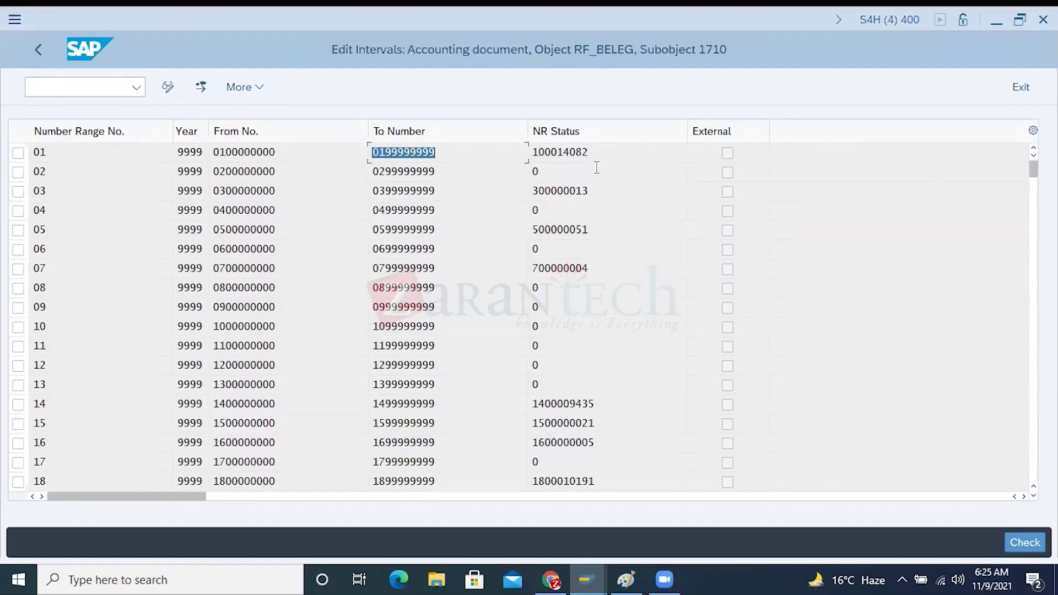
pyautogui.moveTo(592, 152); pyautogui.dragTo(524, 151)
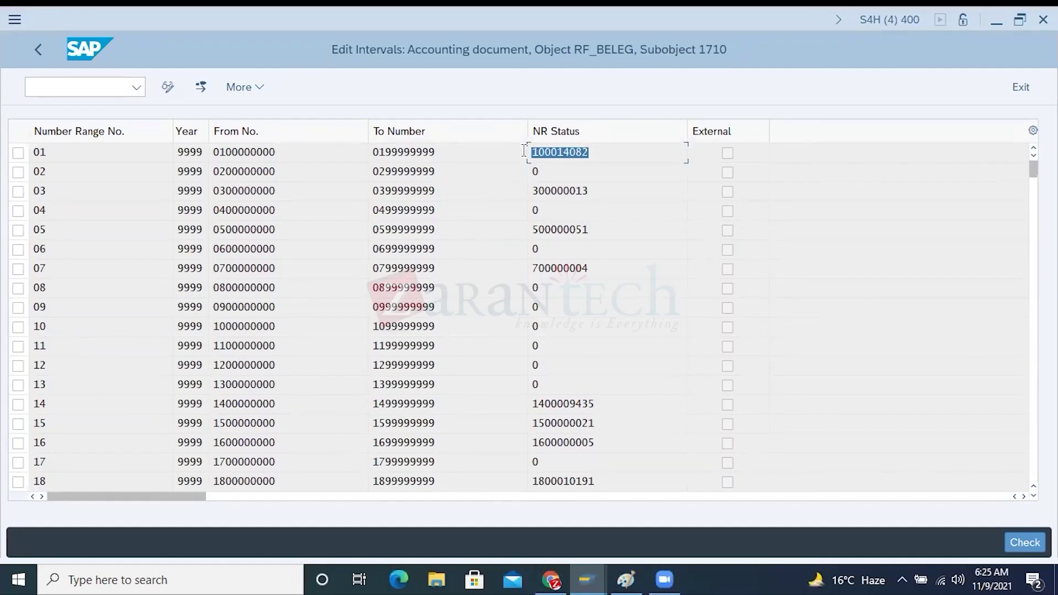
pyautogui.click(728, 154)
pyautogui.hotkey('alt', 'Tab')
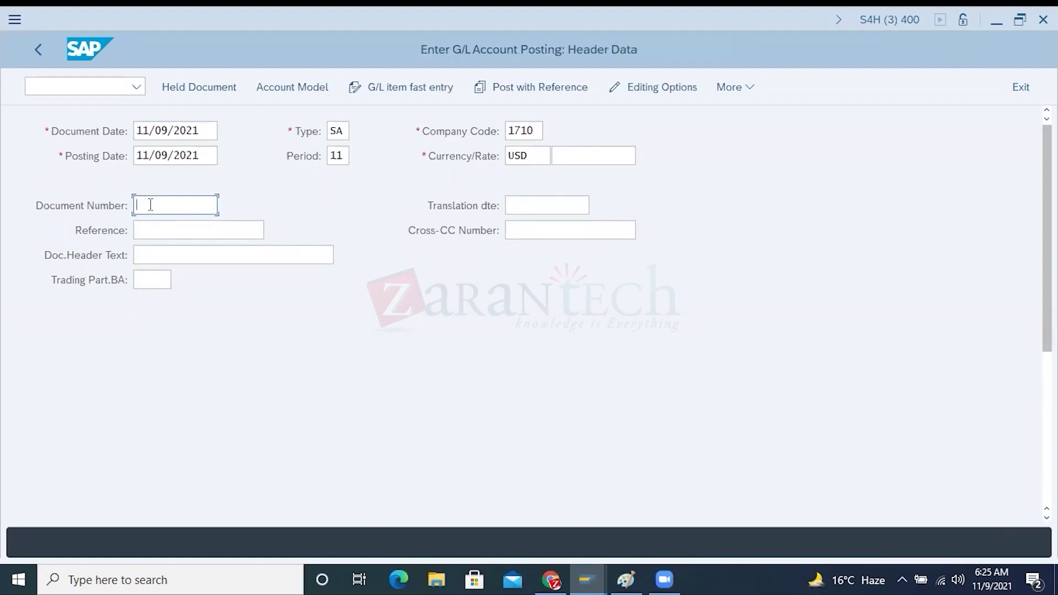
# Step: Enter "Trav. exp" as the Reference, copy it into the document header text, and highlight the Reference
pyautogui.click(167, 231)
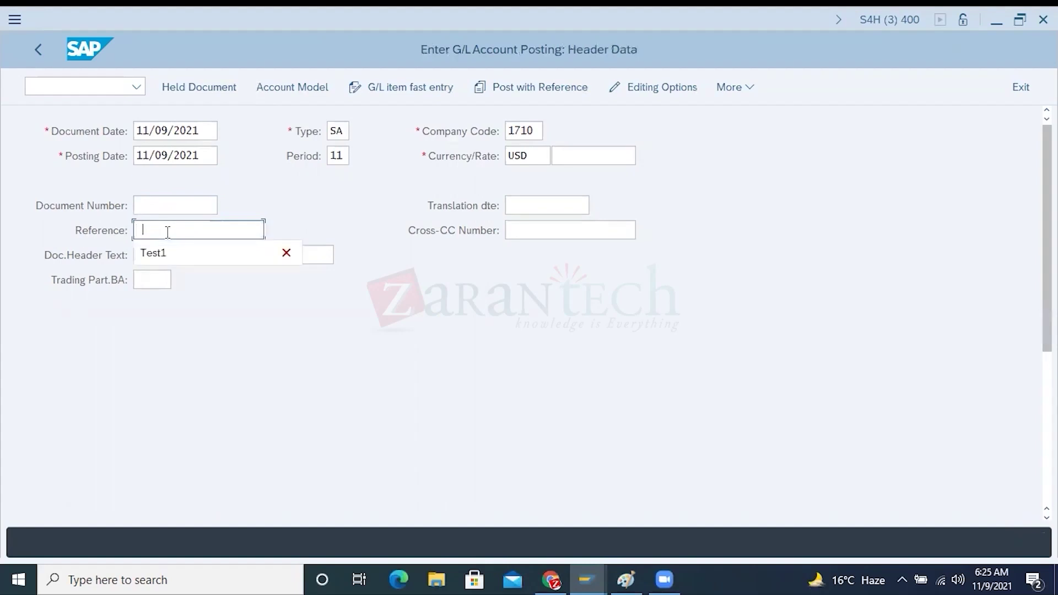
pyautogui.write('Trav. exp')
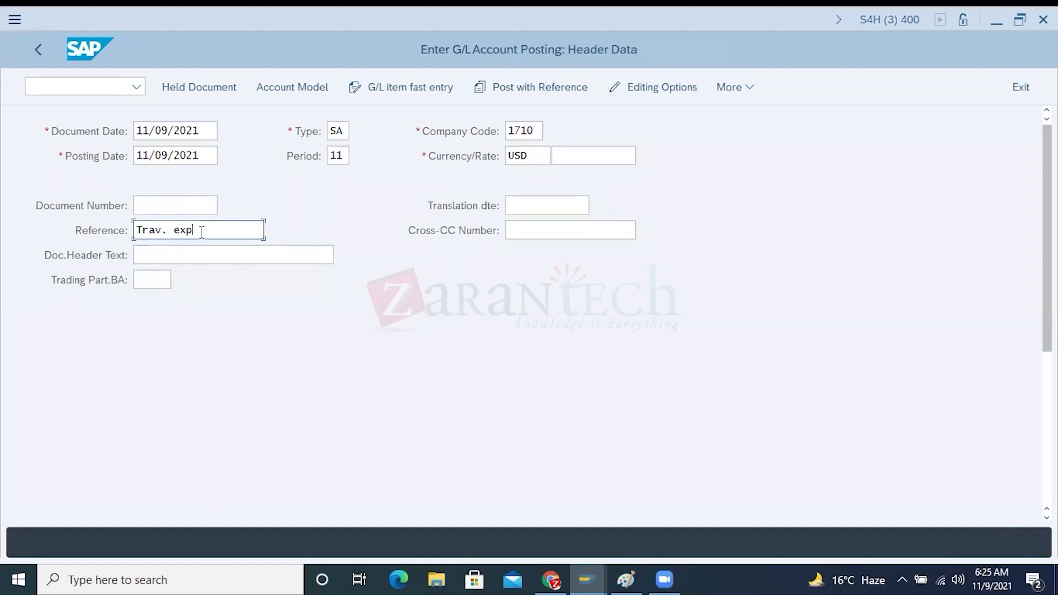
pyautogui.moveTo(205, 230); pyautogui.dragTo(109, 230)
pyautogui.hotkey('ctrl', 'c')
pyautogui.click(161, 251)
pyautogui.hotkey('ctrl', 'v')
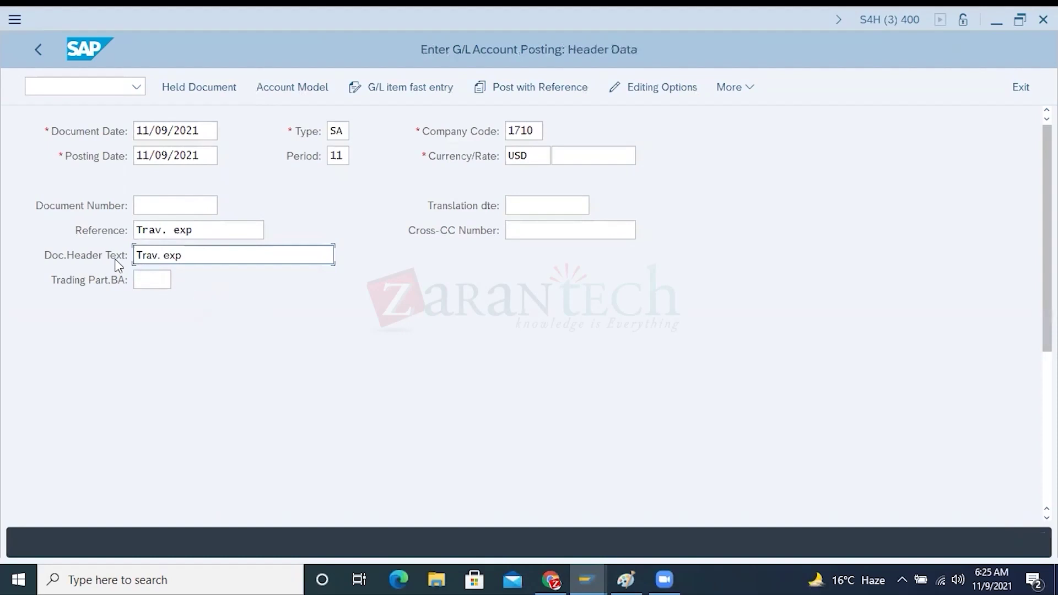
pyautogui.click(199, 231)
pyautogui.moveTo(263, 230); pyautogui.dragTo(109, 234)
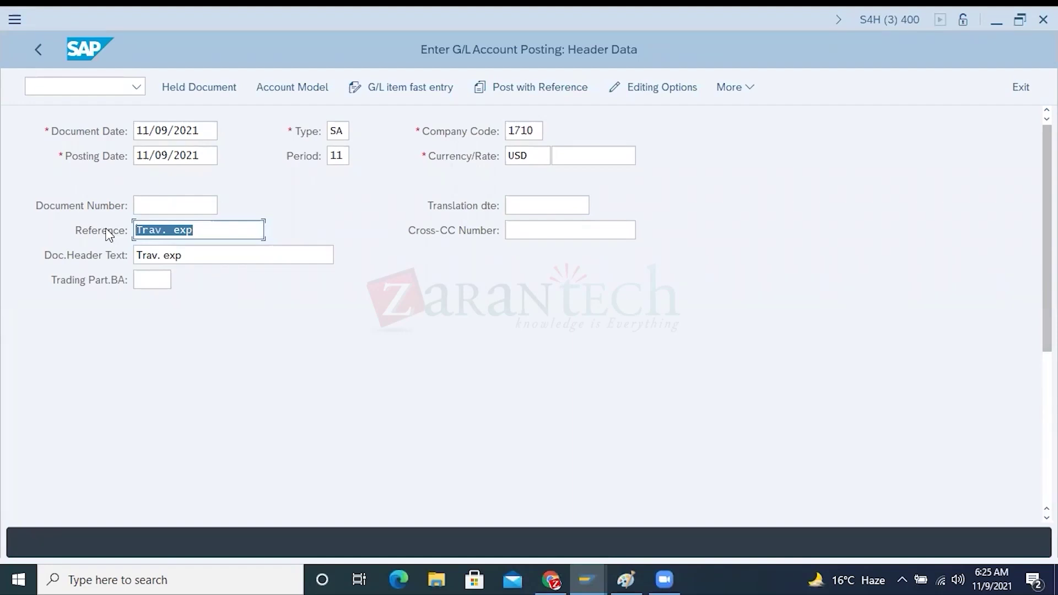
# Step: Switch to the Paint diagram and draw two rounded rectangles side by side below the FA and SUB LD labels
pyautogui.click(640, 576)
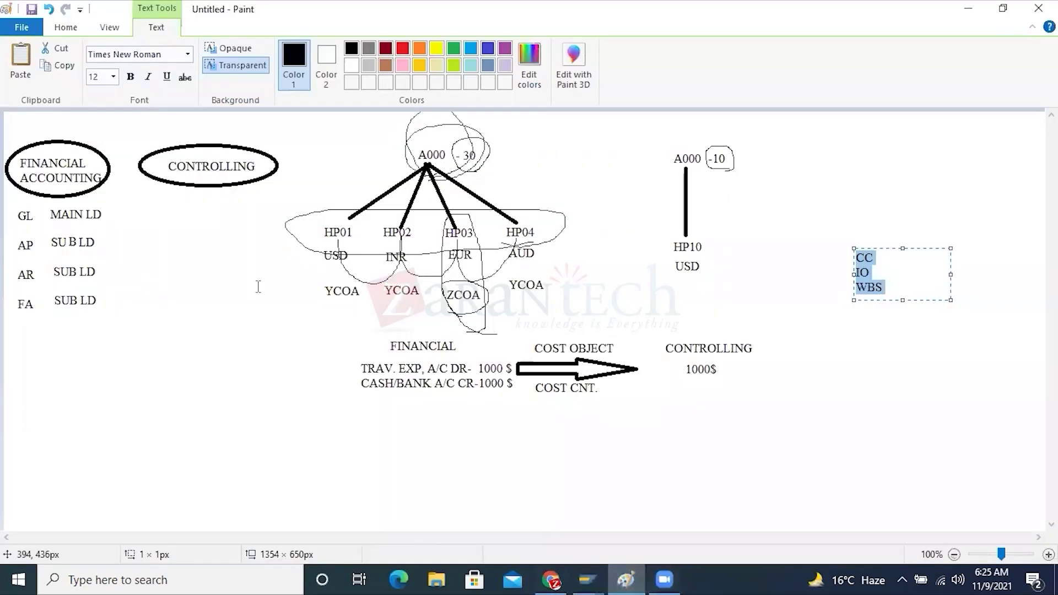
pyautogui.click(66, 28)
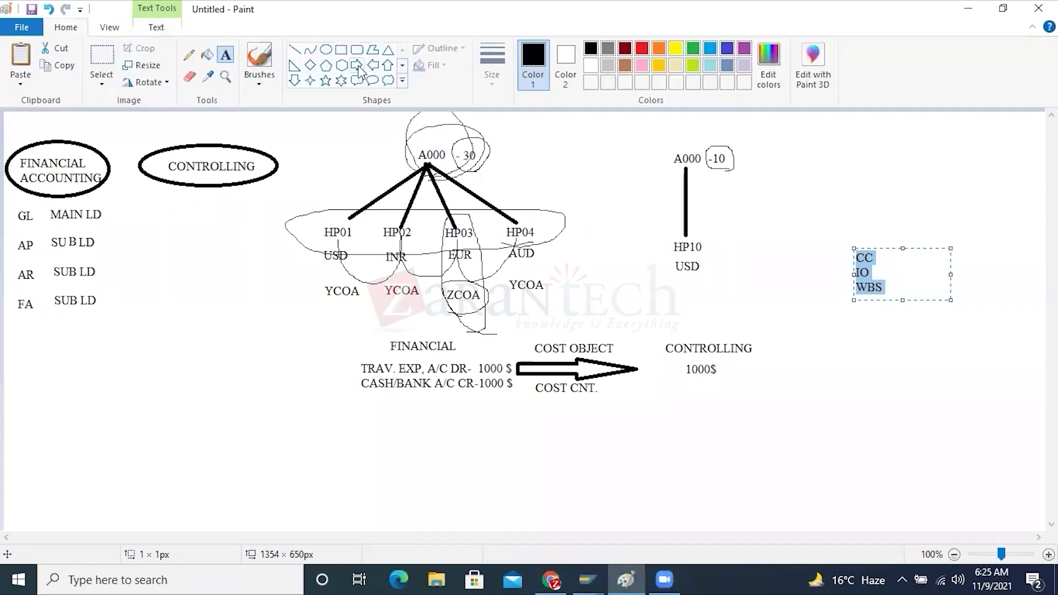
pyautogui.click(271, 300)
pyautogui.moveTo(28, 371); pyautogui.dragTo(115, 442)
pyautogui.moveTo(181, 370); pyautogui.dragTo(262, 440)
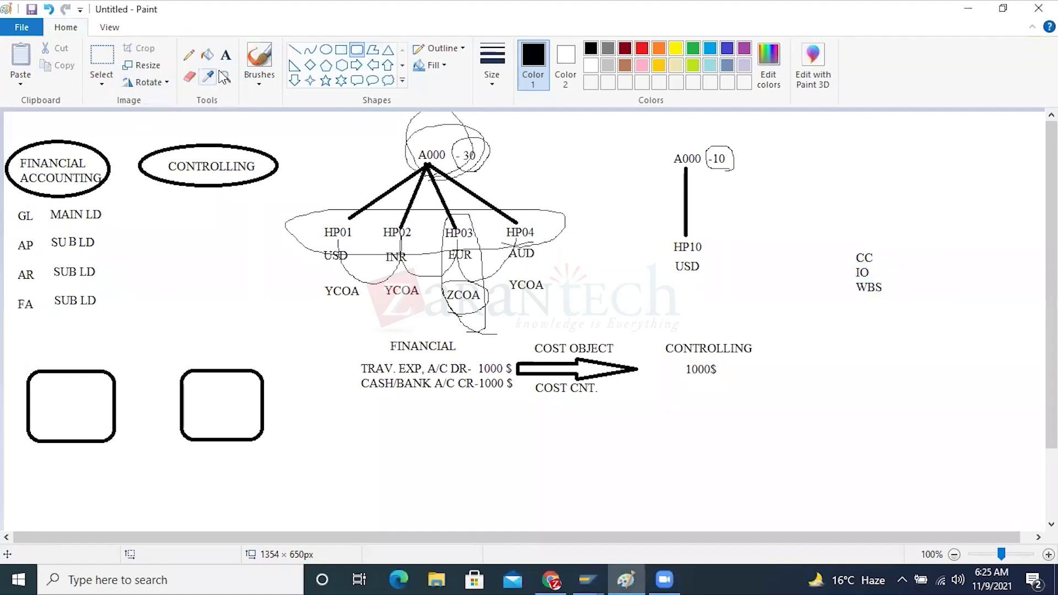
# Step: Add the text "101" inside each of the two rounded rectangles
pyautogui.click(226, 57)
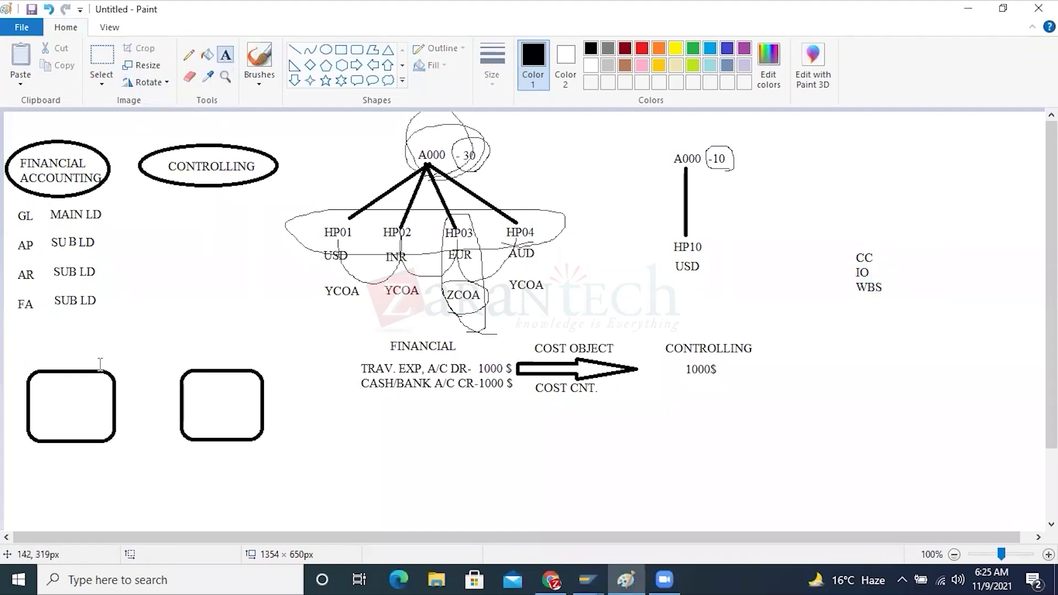
pyautogui.click(43, 403)
pyautogui.write('101')
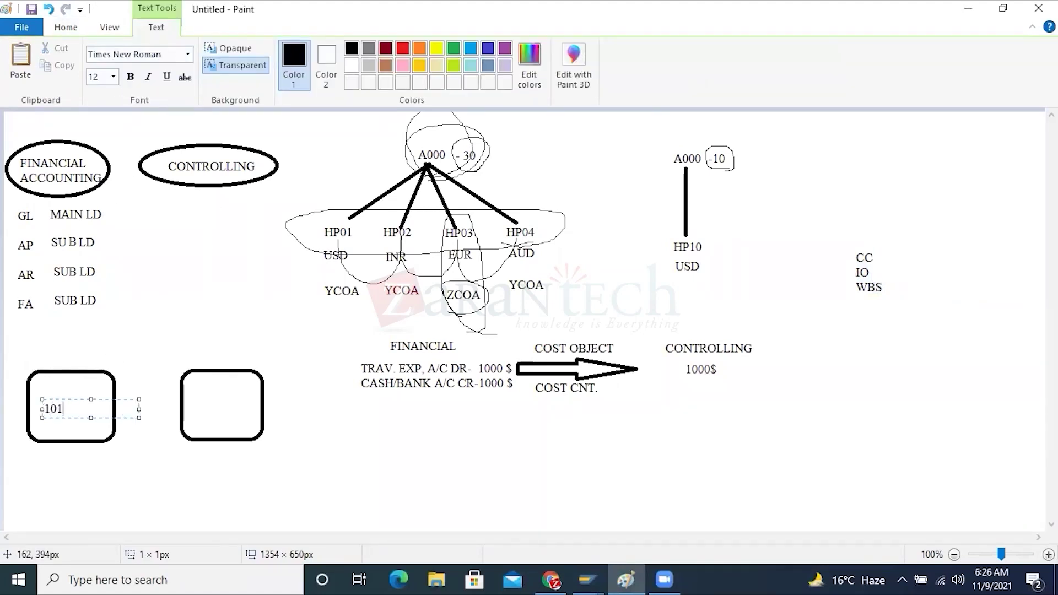
pyautogui.click(204, 406)
pyautogui.click(203, 406)
pyautogui.write('101')
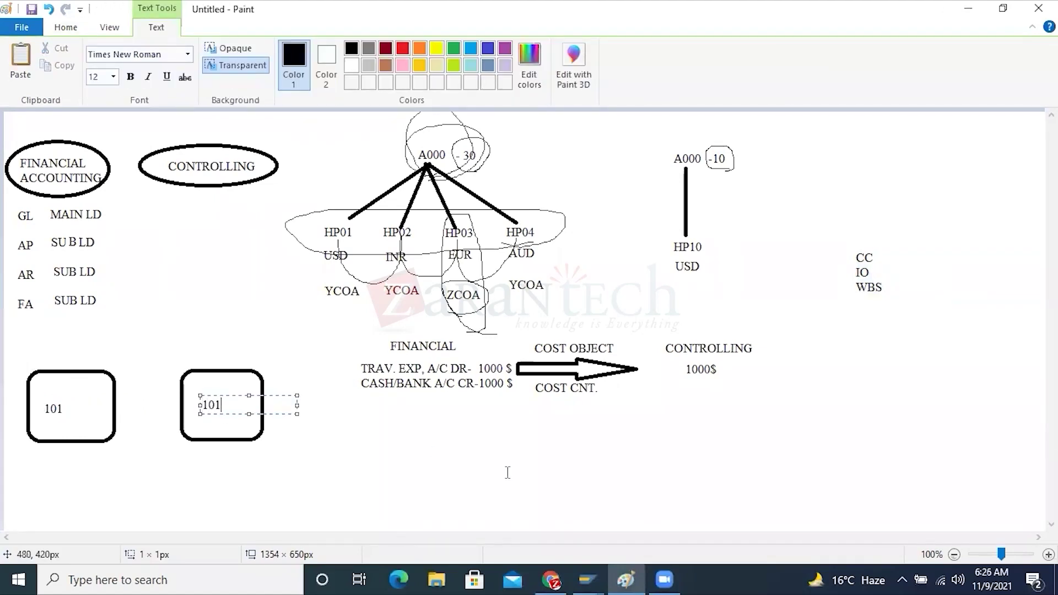
# Step: Switch back to the SAP G/L account posting header and highlight the posting key of the first line item
pyautogui.click(592, 573)
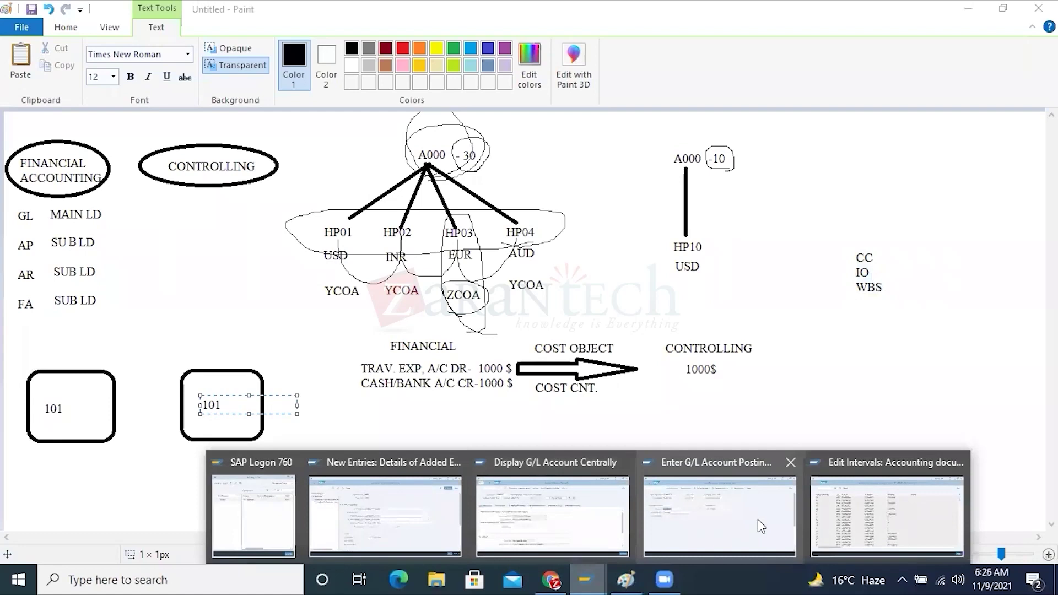
pyautogui.click(759, 519)
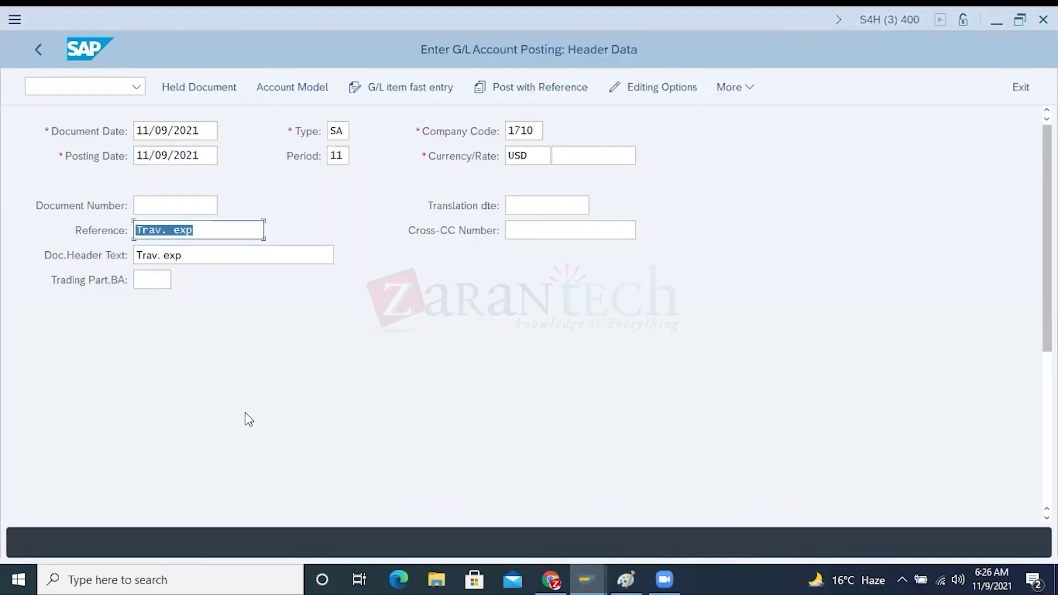
pyautogui.scroll(-1, 249, 420)
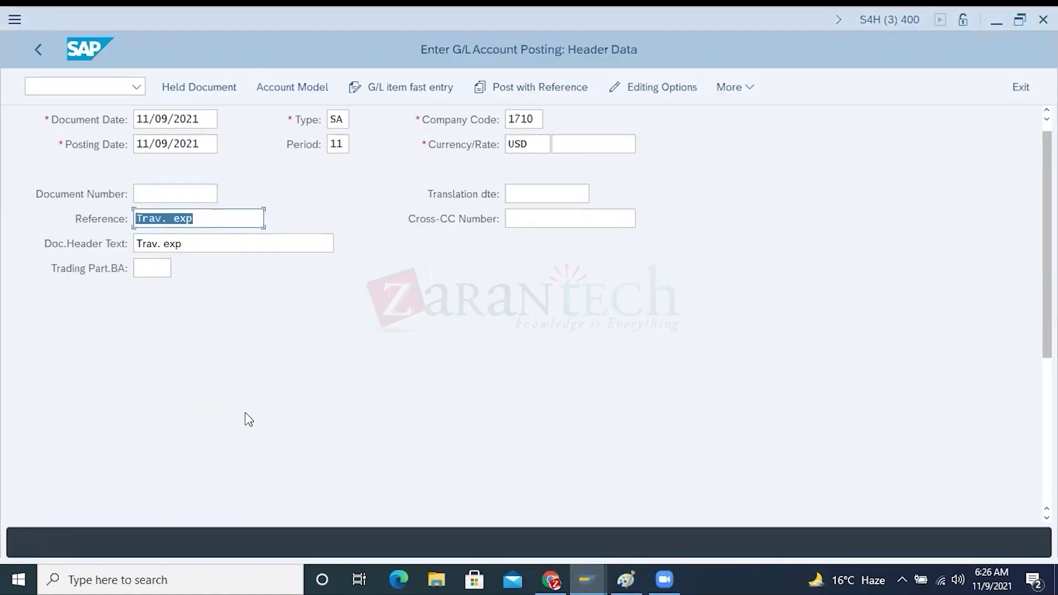
pyautogui.scroll(-3, 249, 419)
pyautogui.scroll(4, 250, 420)
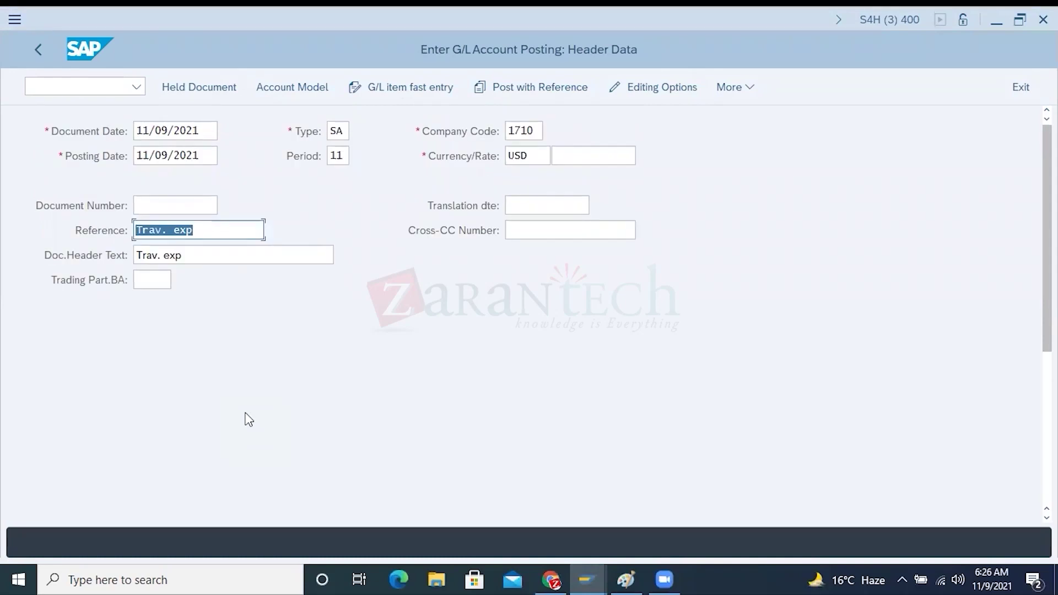
pyautogui.scroll(-10, 249, 419)
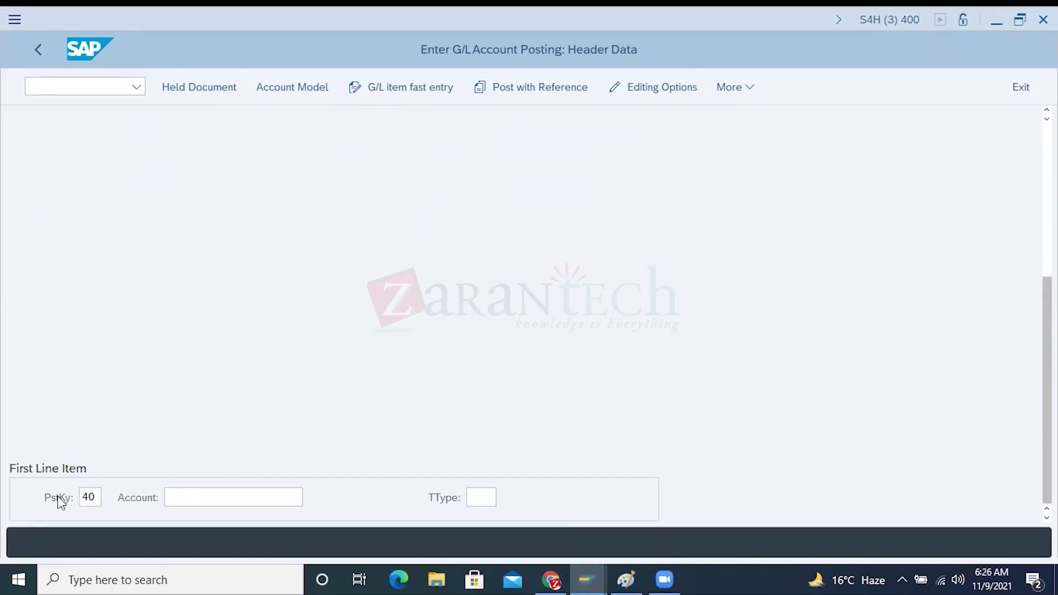
pyautogui.doubleClick(97, 497)
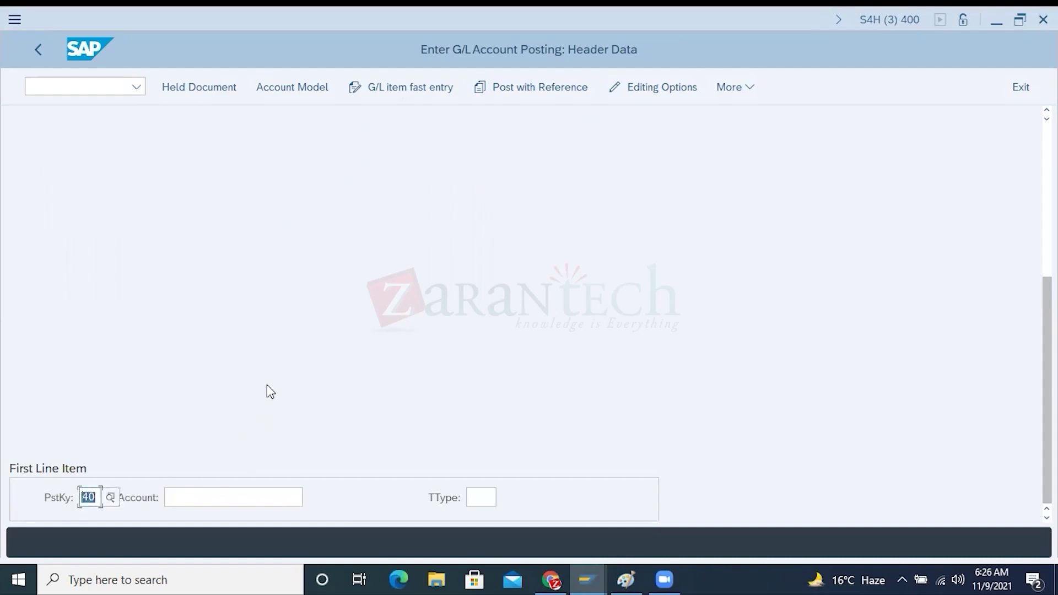
# Step: Relate the posting key to the travel expense and cash/bank lines in the Paint diagram, and return to the SAP posting header
pyautogui.click(626, 580)
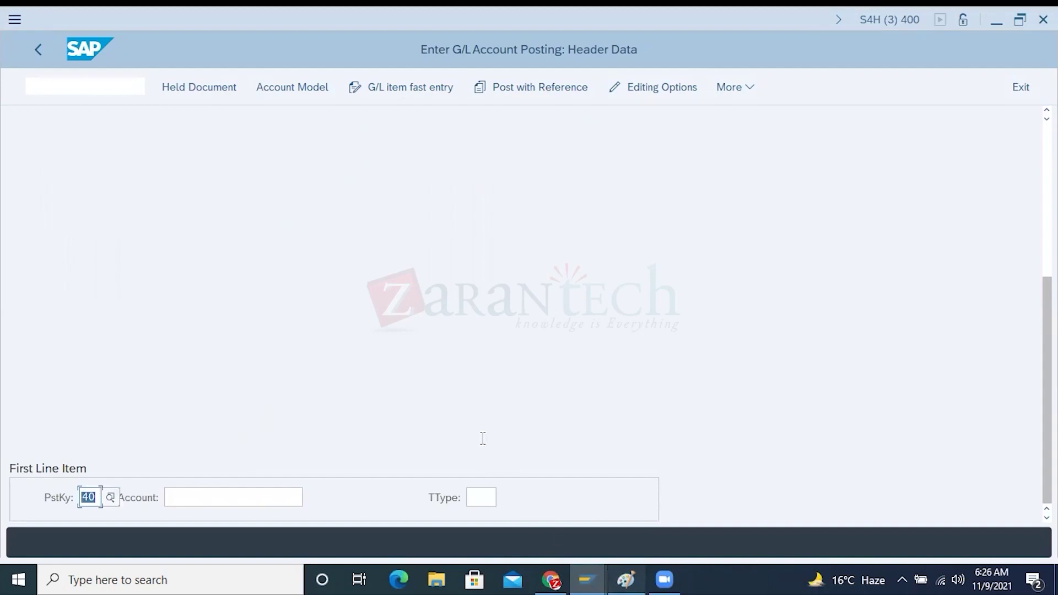
pyautogui.click(353, 383)
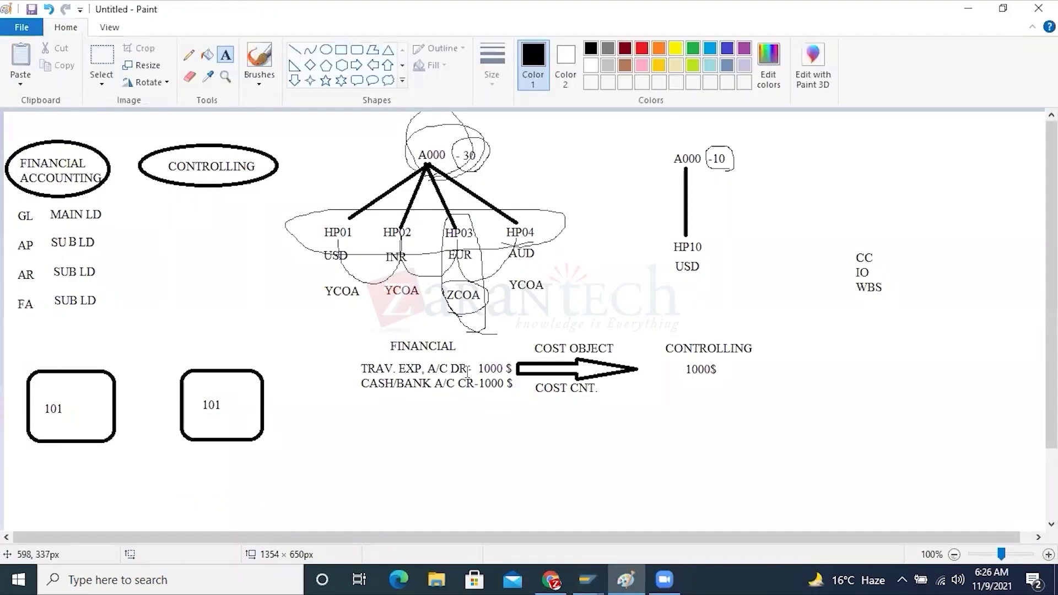
pyautogui.click(589, 578)
pyautogui.click(651, 543)
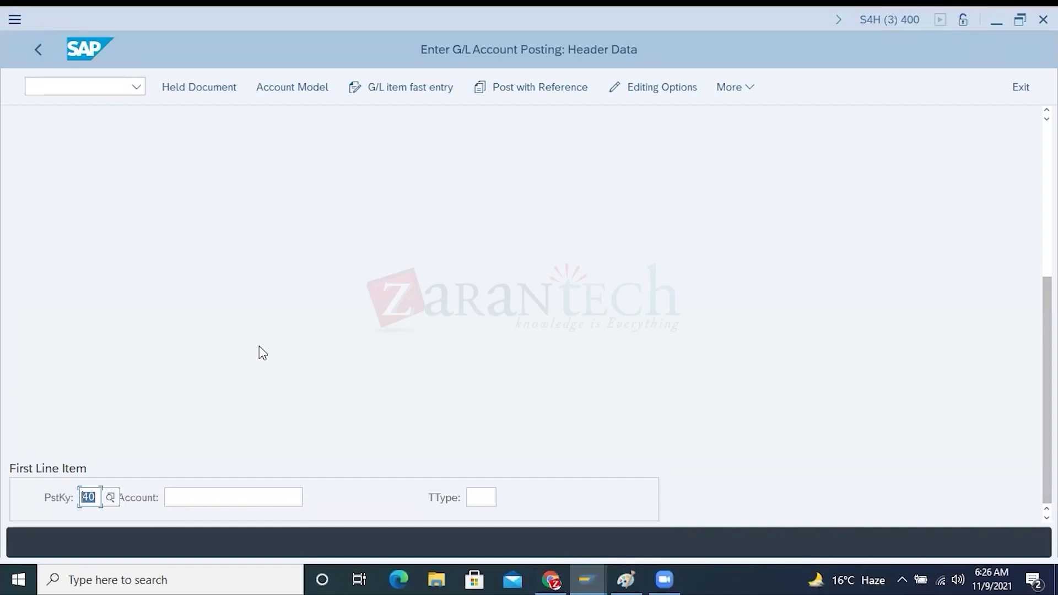
# Step: Review the document date, posting date, document type, company code and currency in the posting header
pyautogui.scroll(10, 259, 346)
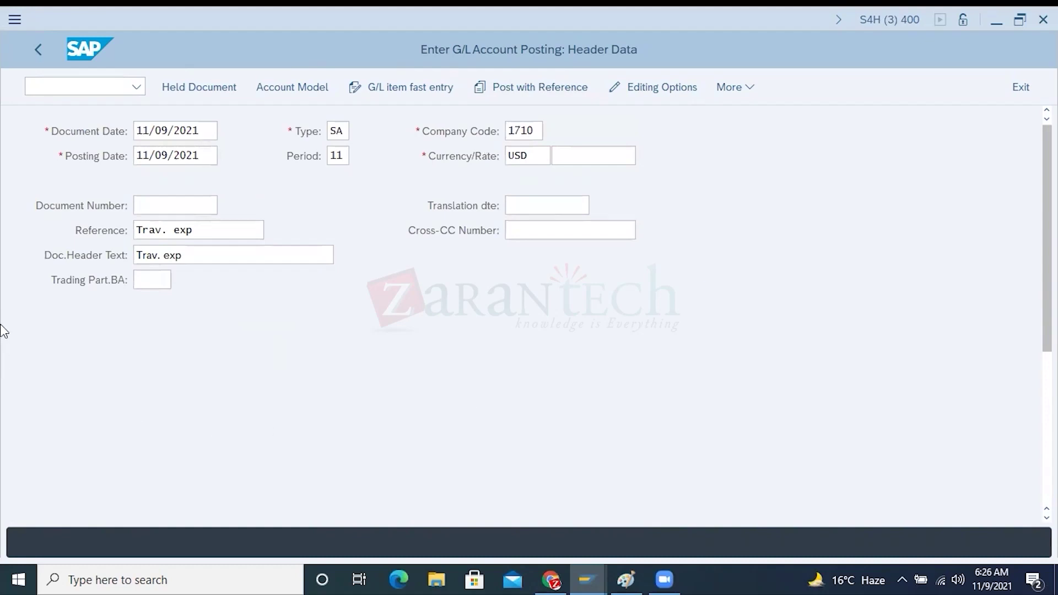
pyautogui.moveTo(208, 130); pyautogui.dragTo(122, 138)
pyautogui.moveTo(211, 158); pyautogui.dragTo(112, 164)
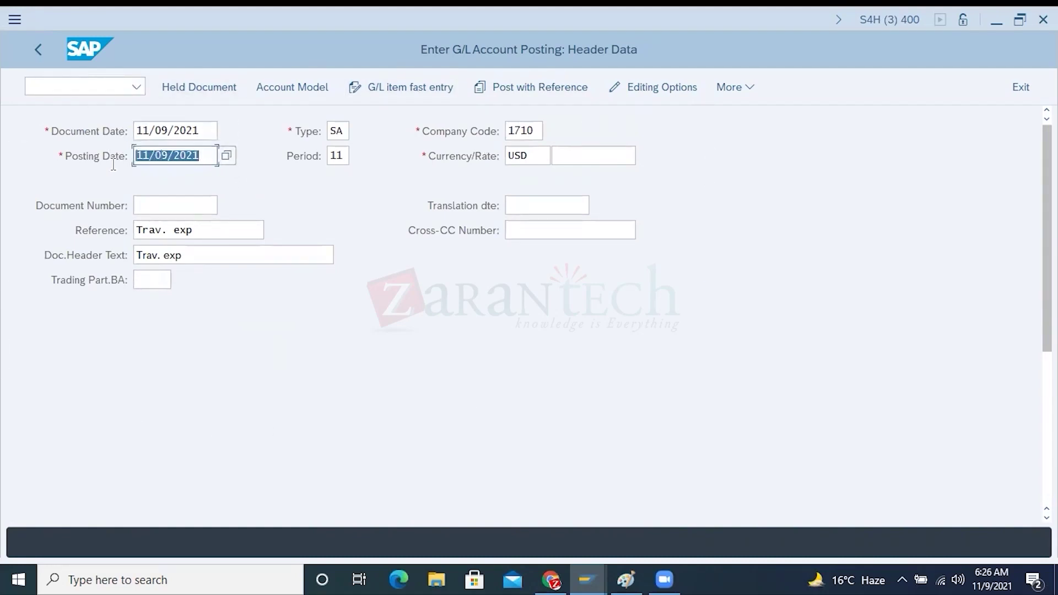
pyautogui.moveTo(346, 131); pyautogui.dragTo(324, 160)
pyautogui.moveTo(537, 131); pyautogui.dragTo(504, 157)
pyautogui.click(449, 160)
pyautogui.click(522, 154)
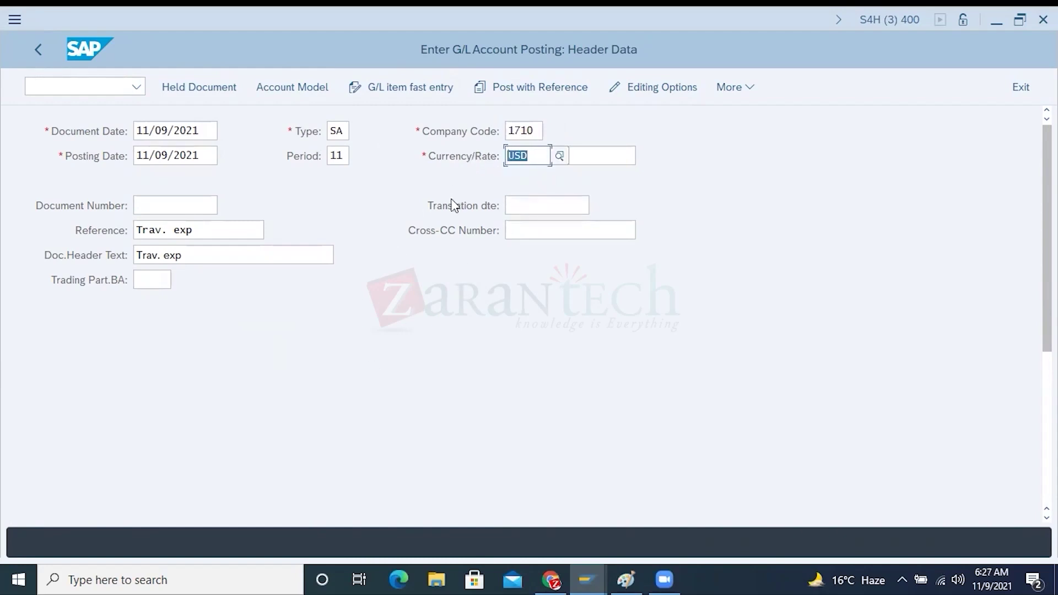
# Step: Relate the currency to the company code, and point out the exchange rate and translation date fields
pyautogui.click(516, 209)
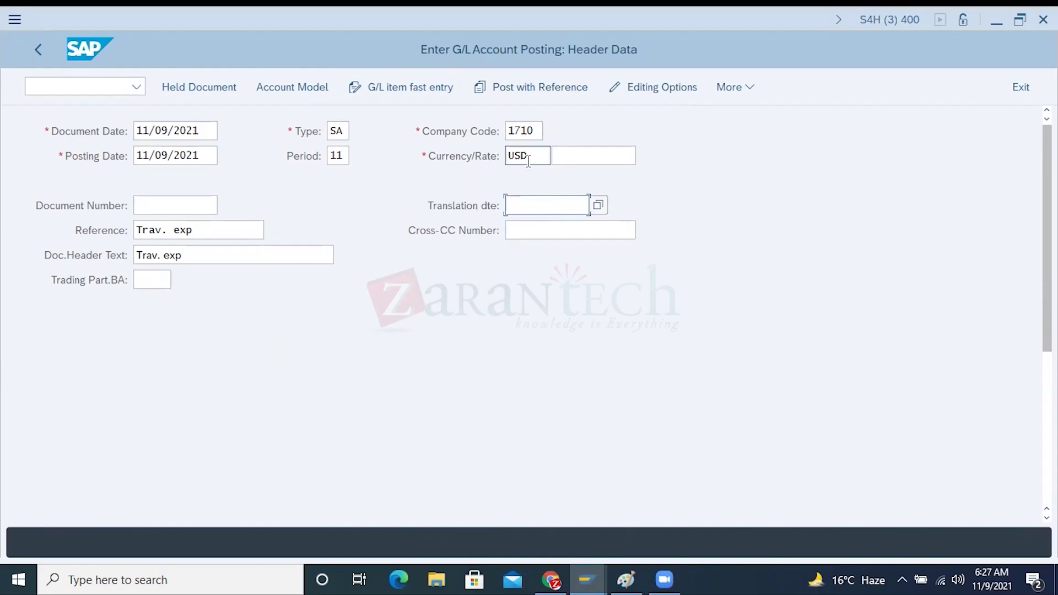
pyautogui.moveTo(538, 155); pyautogui.dragTo(496, 160)
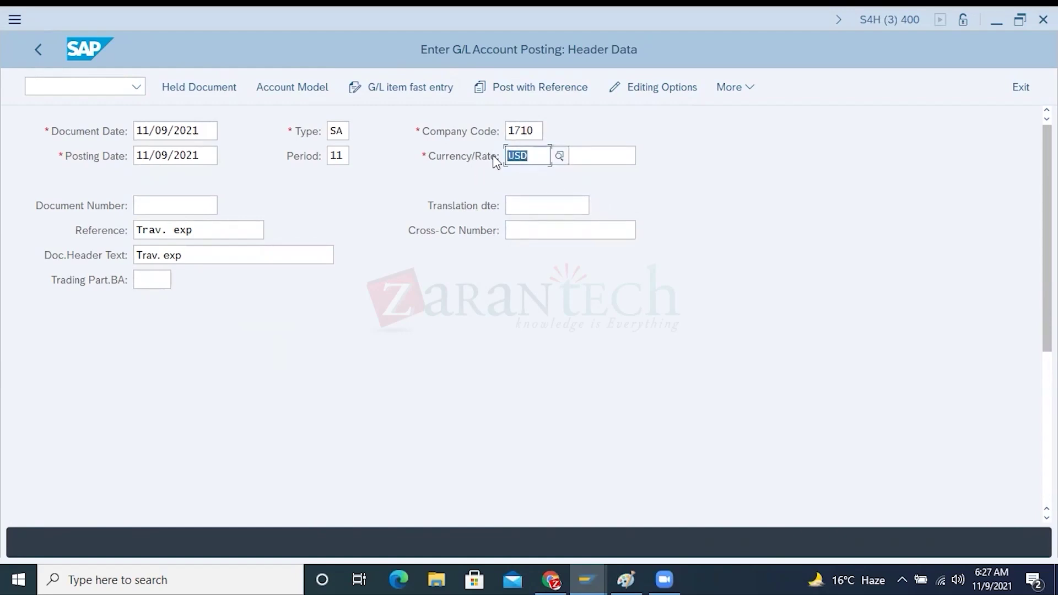
pyautogui.moveTo(543, 131); pyautogui.dragTo(499, 158)
pyautogui.click(609, 155)
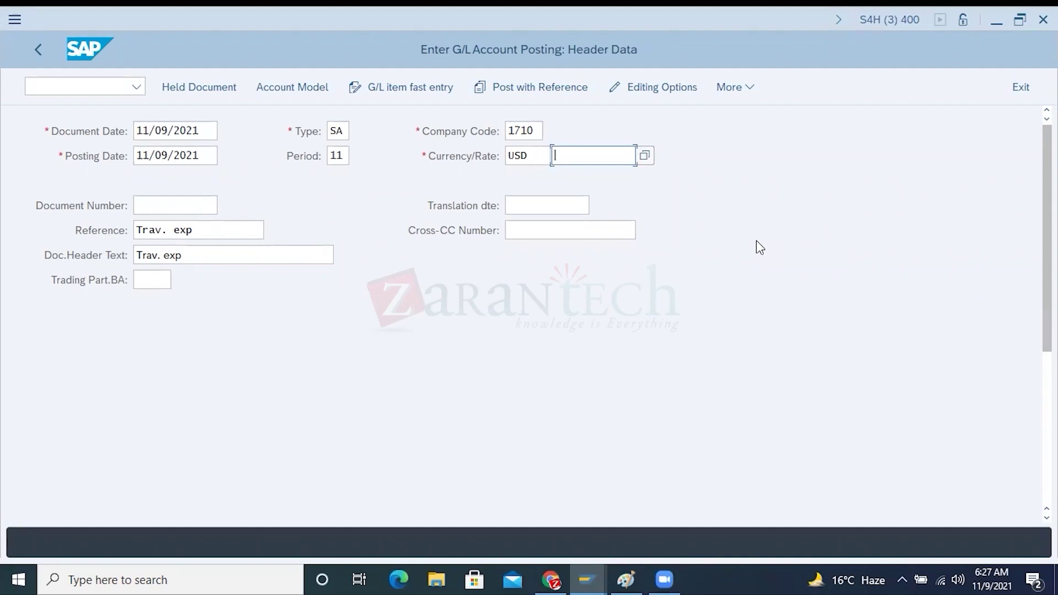
pyautogui.click(544, 206)
pyautogui.moveTo(535, 156); pyautogui.dragTo(496, 156)
pyautogui.click(494, 202)
# Step: Change the document currency to EUR as an example and point out the exchange rate and translation date fields
pyautogui.click(532, 156)
pyautogui.moveTo(532, 156); pyautogui.dragTo(495, 159)
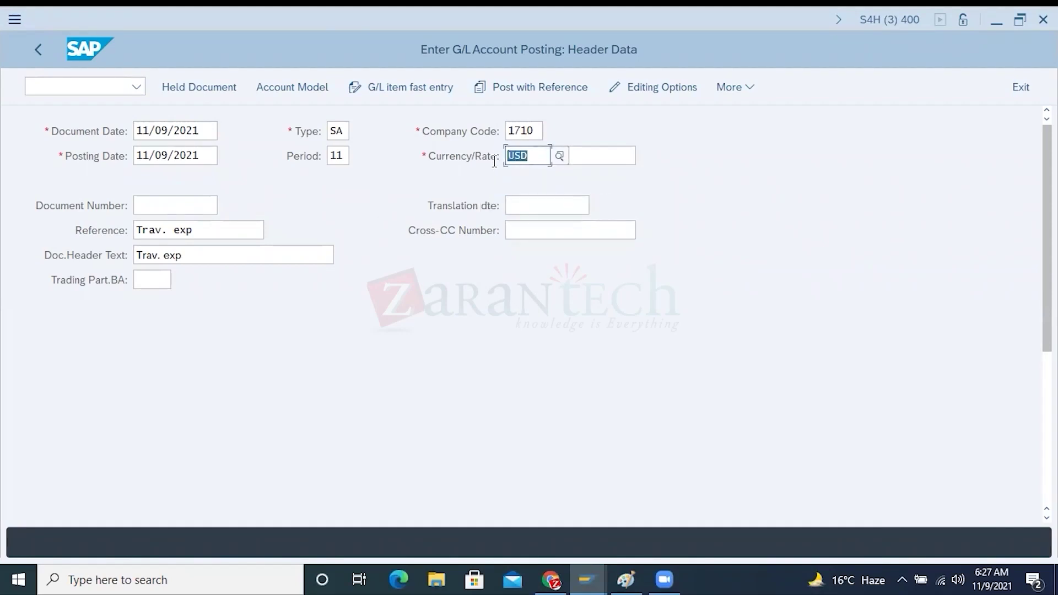
pyautogui.write('eur')
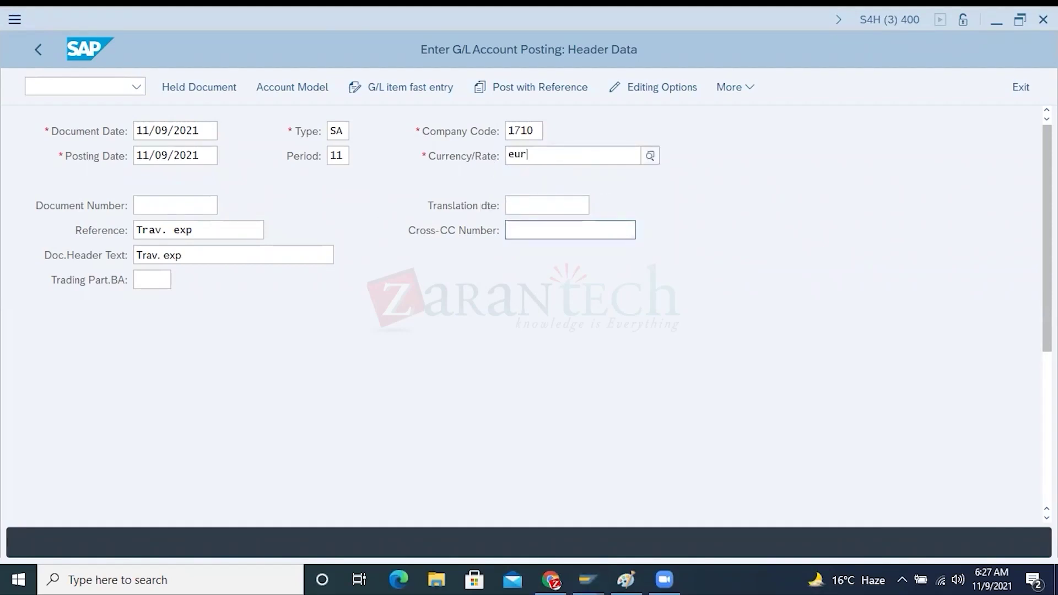
pyautogui.click(527, 227)
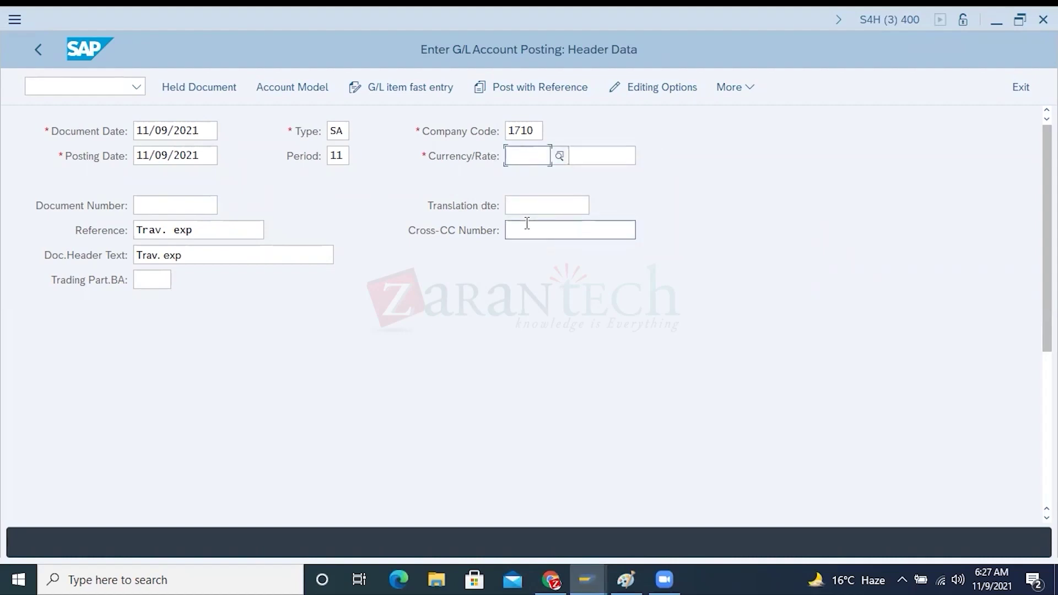
pyautogui.write('INR')
pyautogui.press('BackSpace')
pyautogui.press('BackSpace')
pyautogui.press('BackSpace')
pyautogui.write('EUR')
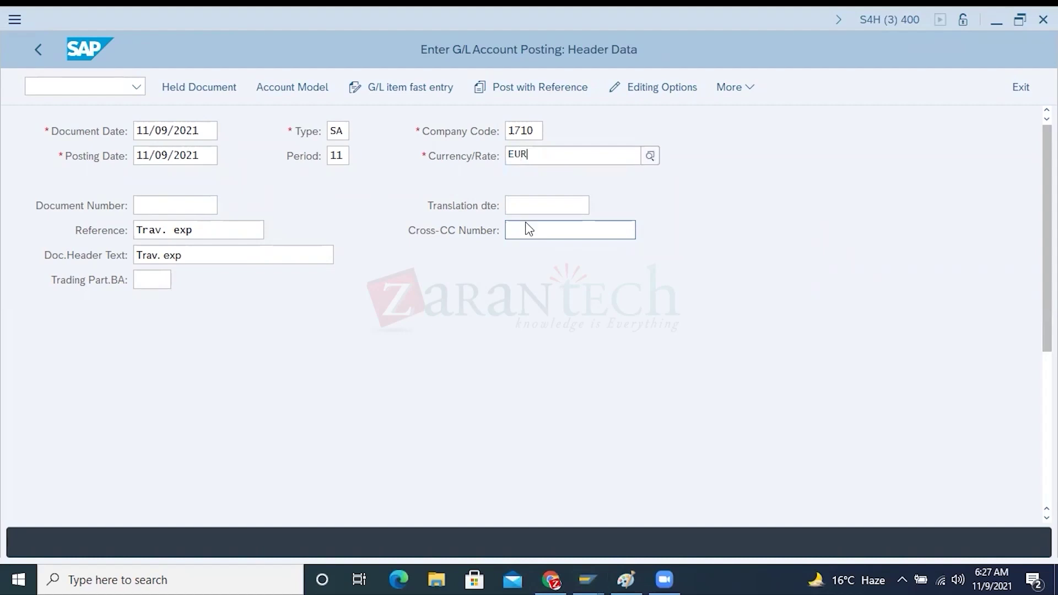
pyautogui.click(520, 230)
pyautogui.click(572, 155)
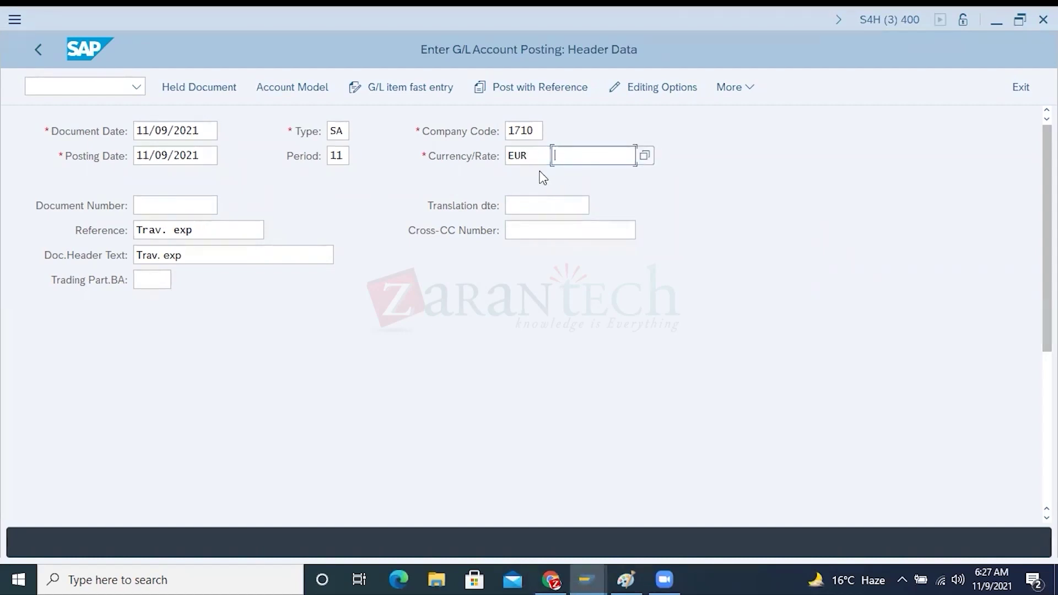
pyautogui.click(525, 206)
# Step: Set the document currency back to USD and point out the exchange rate and translation date fields
pyautogui.click(513, 156)
pyautogui.doubleClick(513, 156)
pyautogui.write('USD')
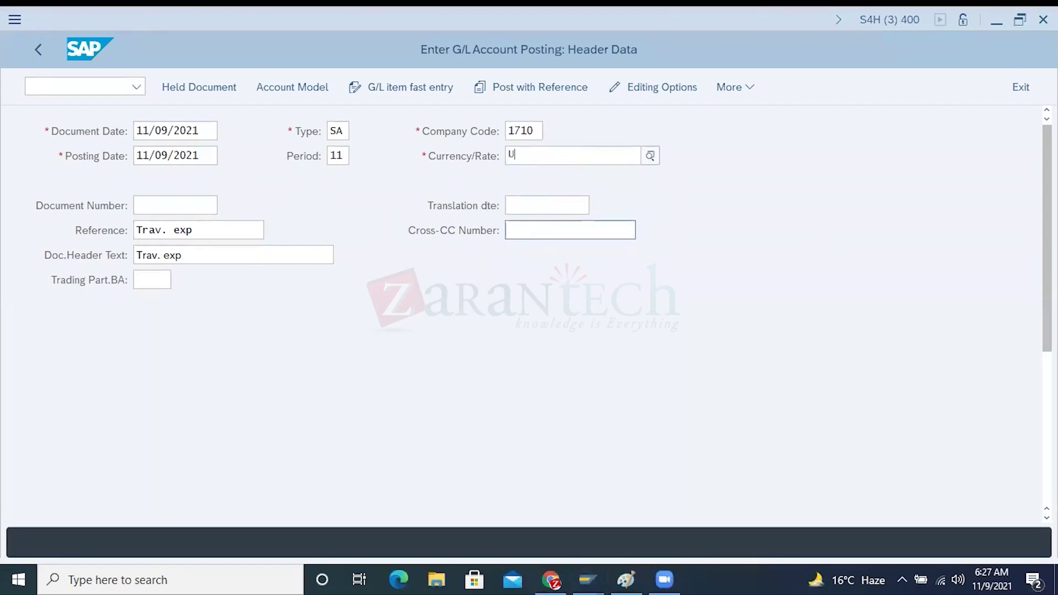
pyautogui.click(522, 294)
pyautogui.click(573, 157)
pyautogui.click(556, 207)
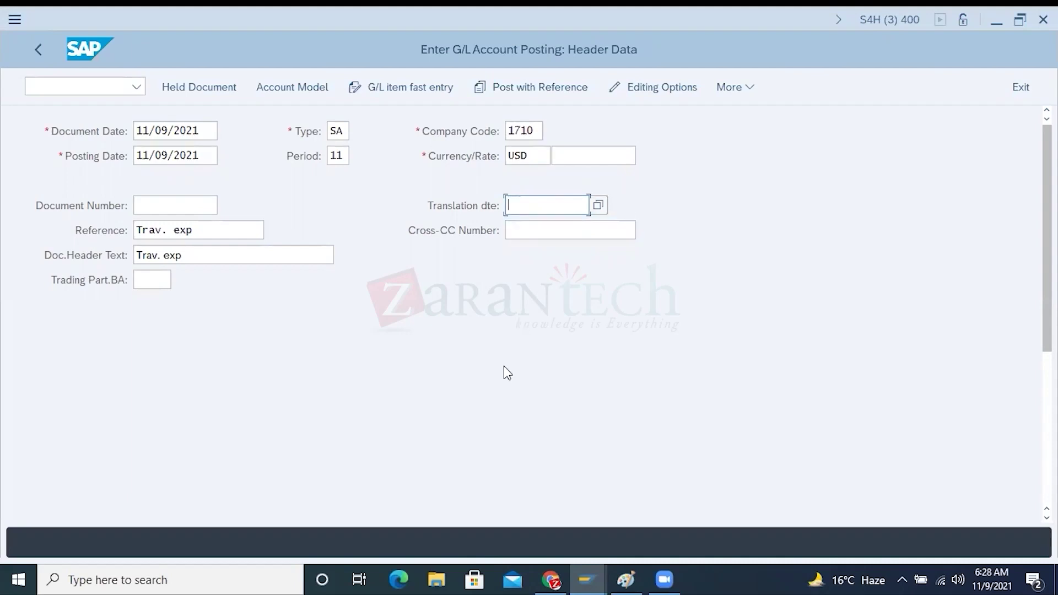
# Step: Show the first line item's posting key and relate it to the travel expense entry in the Paint diagram
pyautogui.scroll(-5, 503, 366)
pyautogui.scroll(-1, 503, 366)
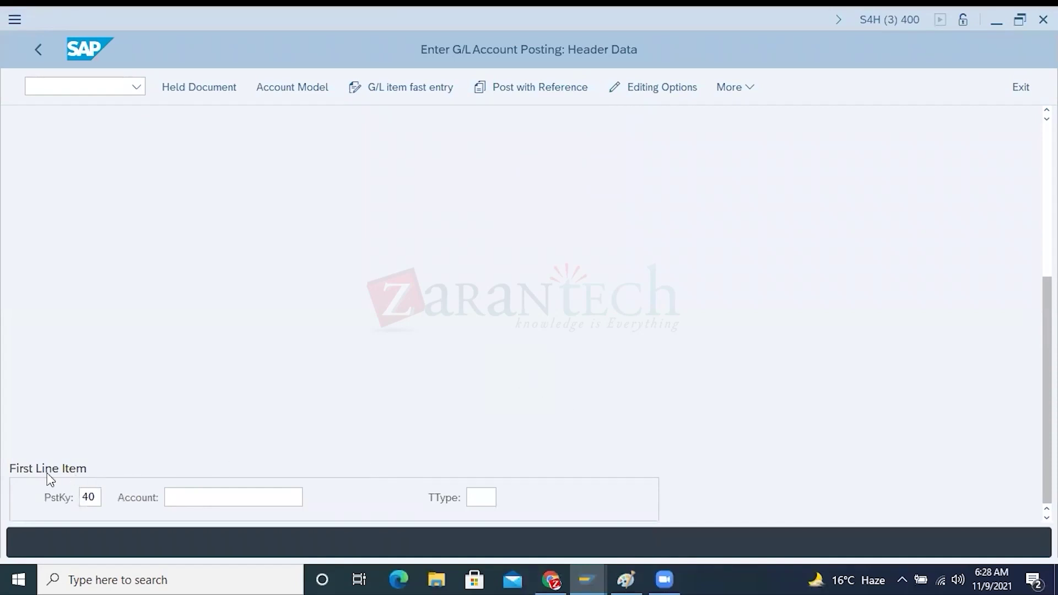
pyautogui.click(626, 580)
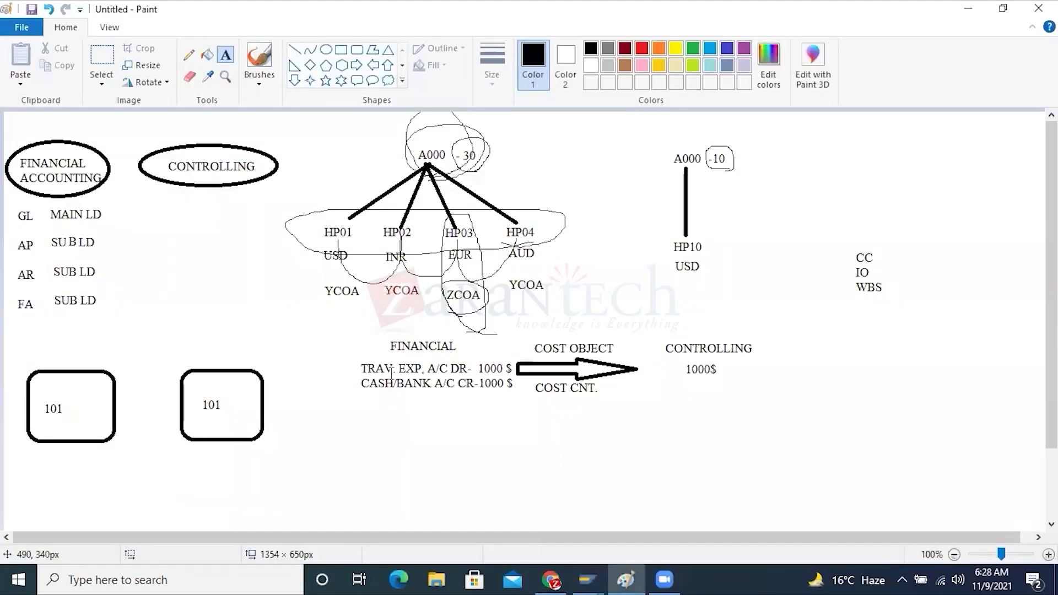
pyautogui.click(587, 579)
pyautogui.click(692, 534)
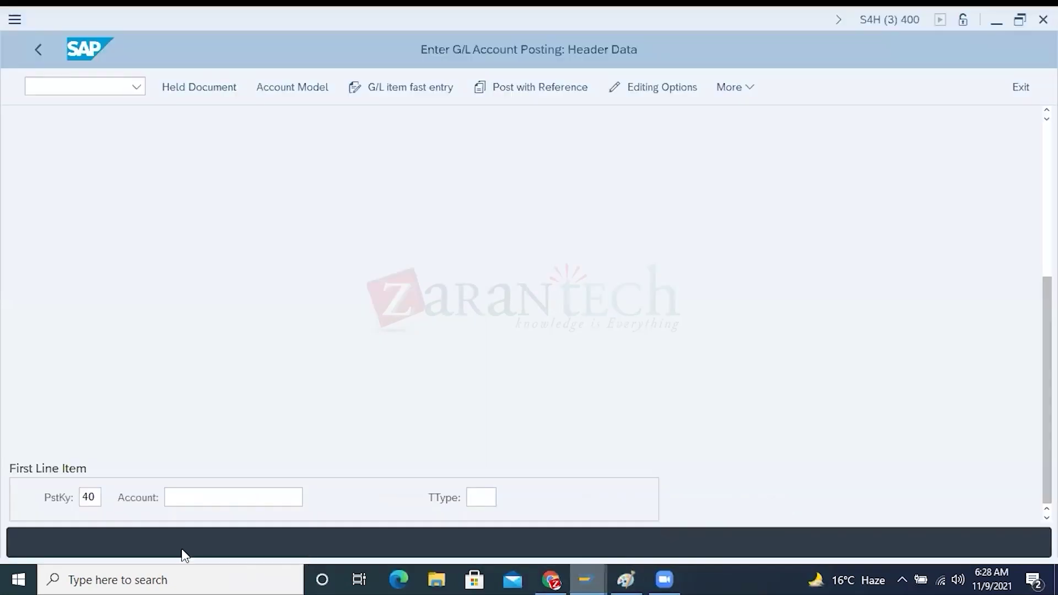
pyautogui.doubleClick(88, 497)
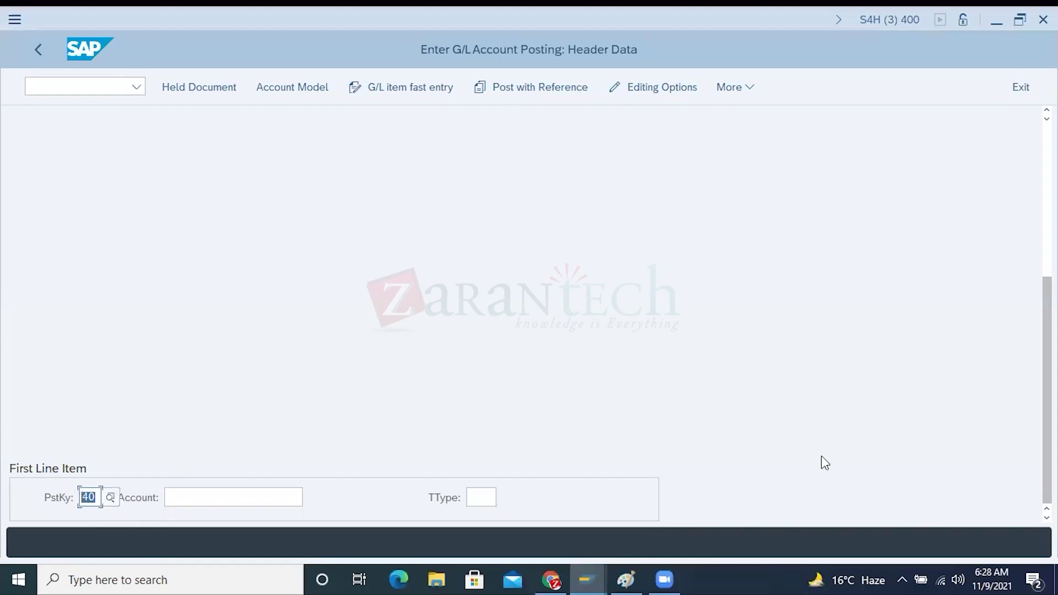
# Step: Switch to the G/L account display and point out the travel expense account's number, short text and long text
pyautogui.click(588, 577)
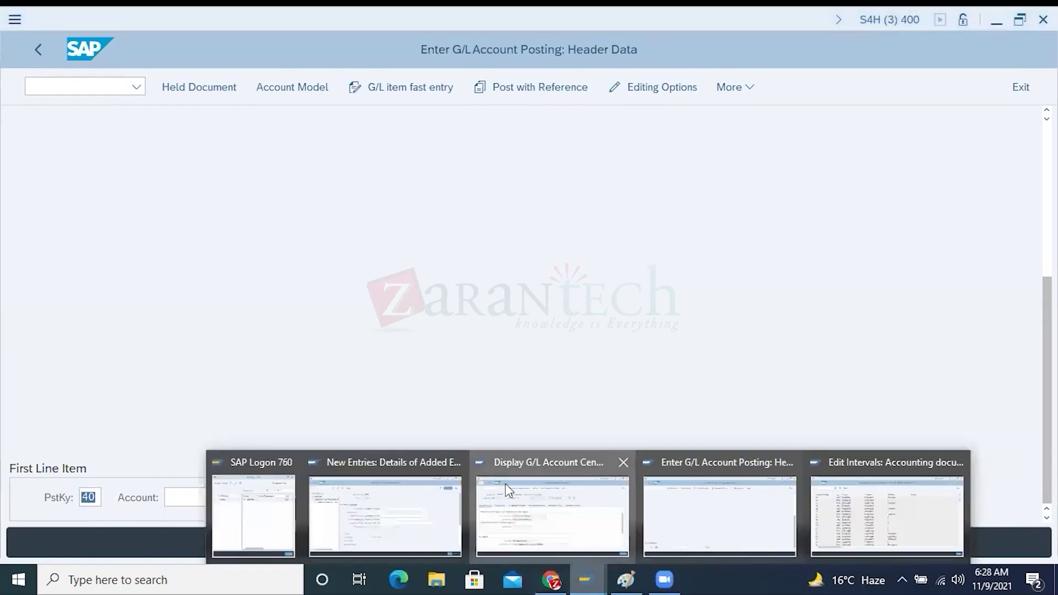
pyautogui.click(553, 509)
pyautogui.moveTo(188, 131); pyautogui.dragTo(134, 128)
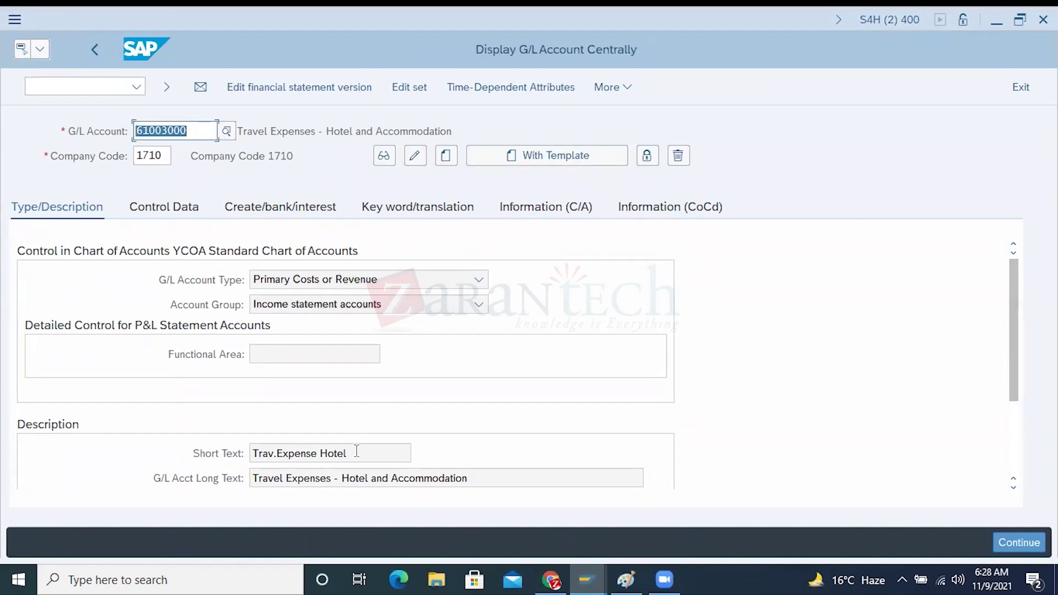
pyautogui.moveTo(364, 453); pyautogui.dragTo(244, 454)
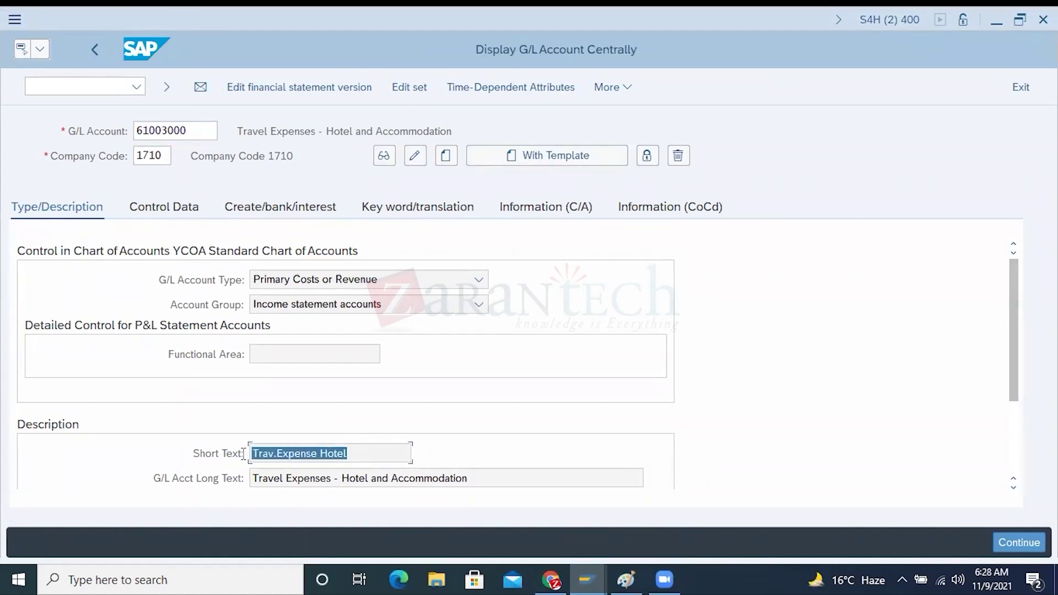
pyautogui.moveTo(468, 478); pyautogui.dragTo(242, 475)
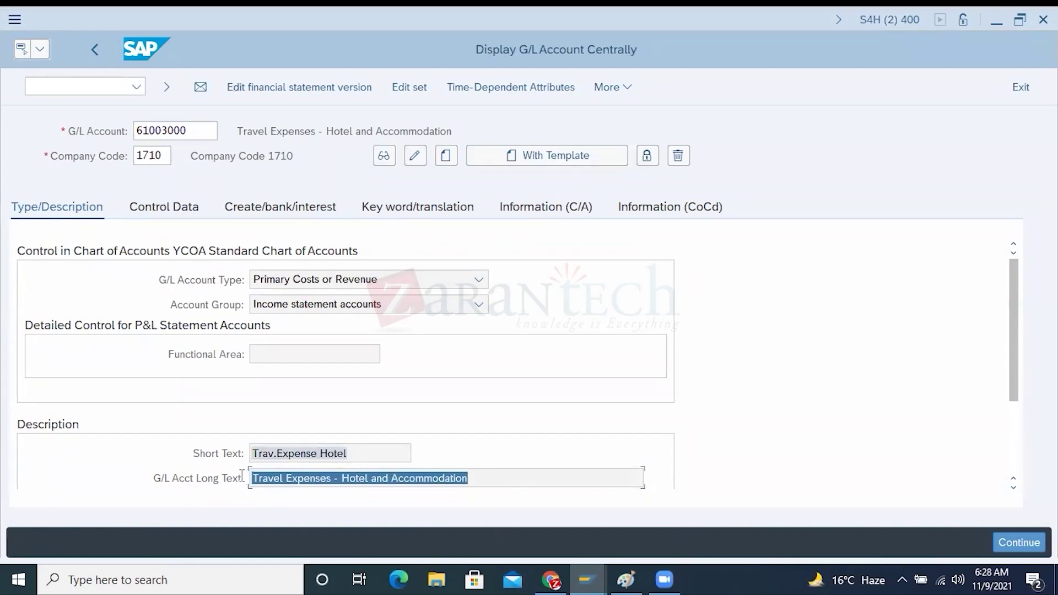
# Step: Copy G/L account number 61003000 from the account display into the first line item's account in the posting header
pyautogui.moveTo(213, 131); pyautogui.dragTo(134, 131)
pyautogui.hotkey('ctrl', 'c')
pyautogui.click(256, 214)
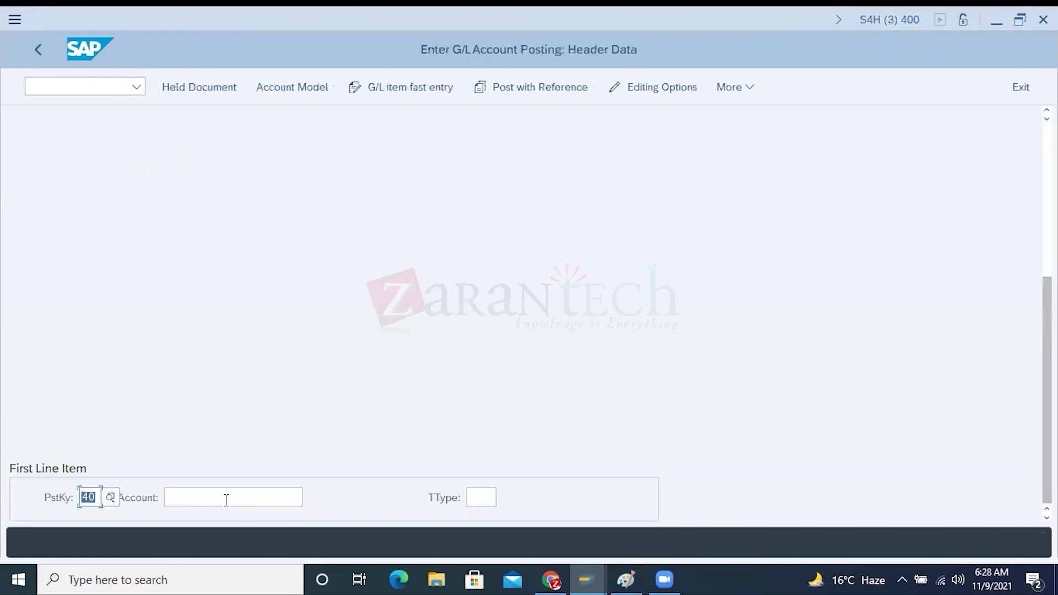
pyautogui.click(226, 500)
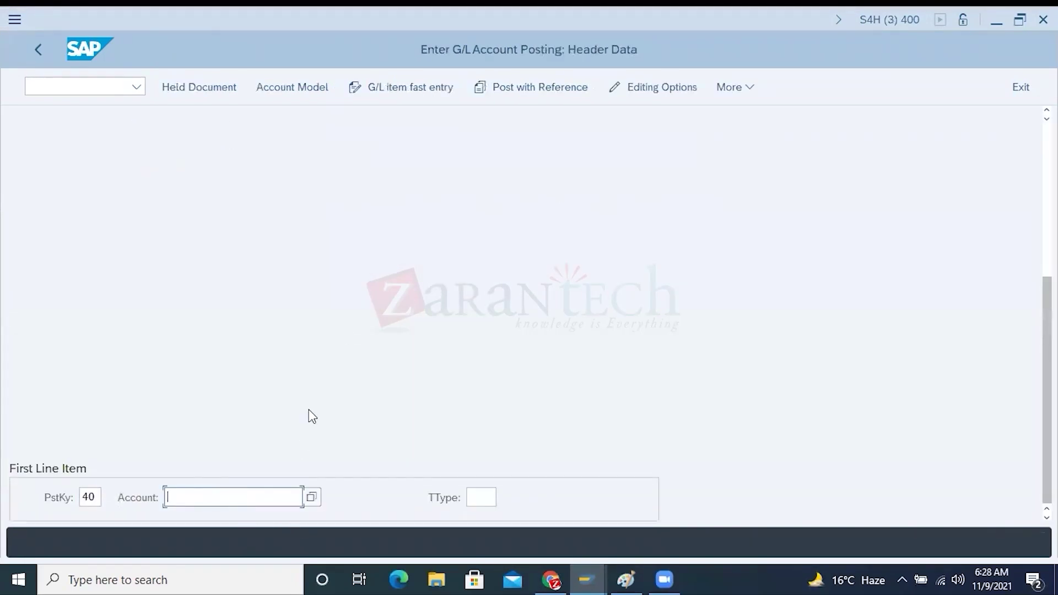
pyautogui.hotkey('ctrl', 'v')
# Step: Review the first line item's posting key and account along with the header data, and continue to the debit item details
pyautogui.click(93, 499)
pyautogui.moveTo(94, 499); pyautogui.dragTo(82, 498)
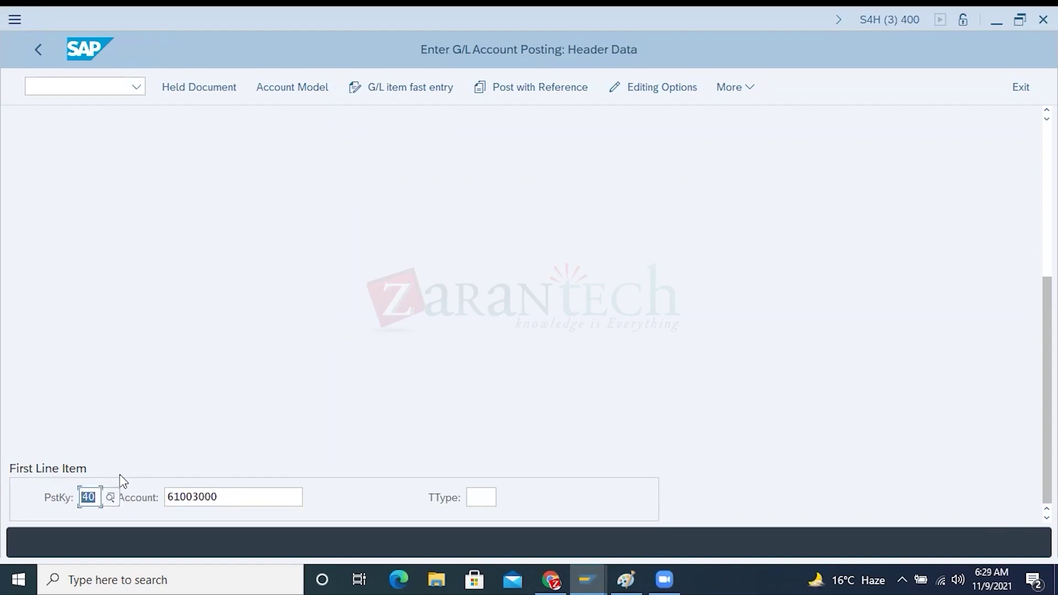
pyautogui.moveTo(221, 497); pyautogui.dragTo(166, 498)
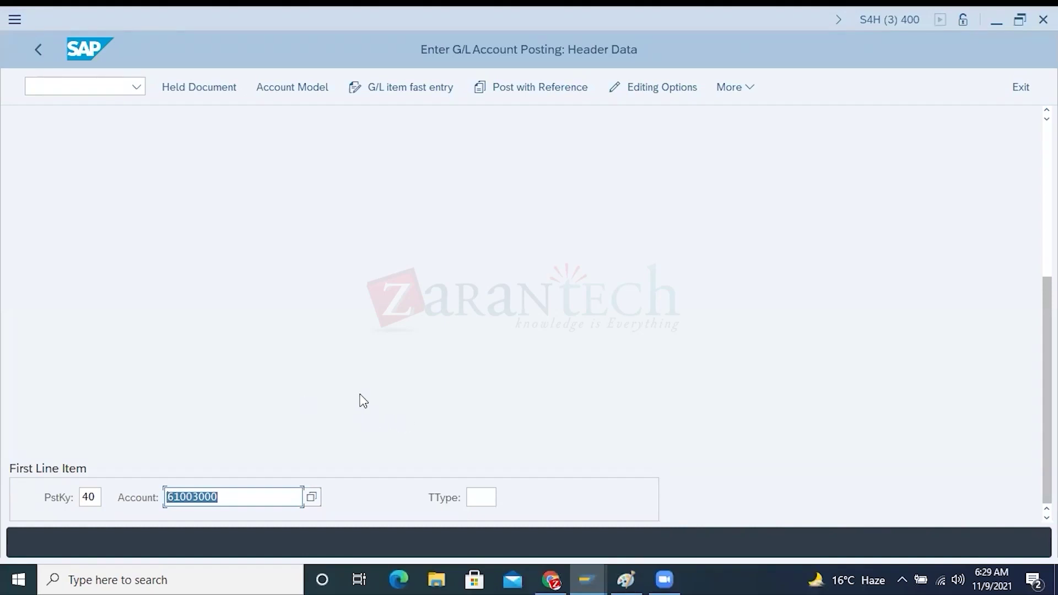
pyautogui.scroll(2, 361, 400)
pyautogui.scroll(5, 364, 401)
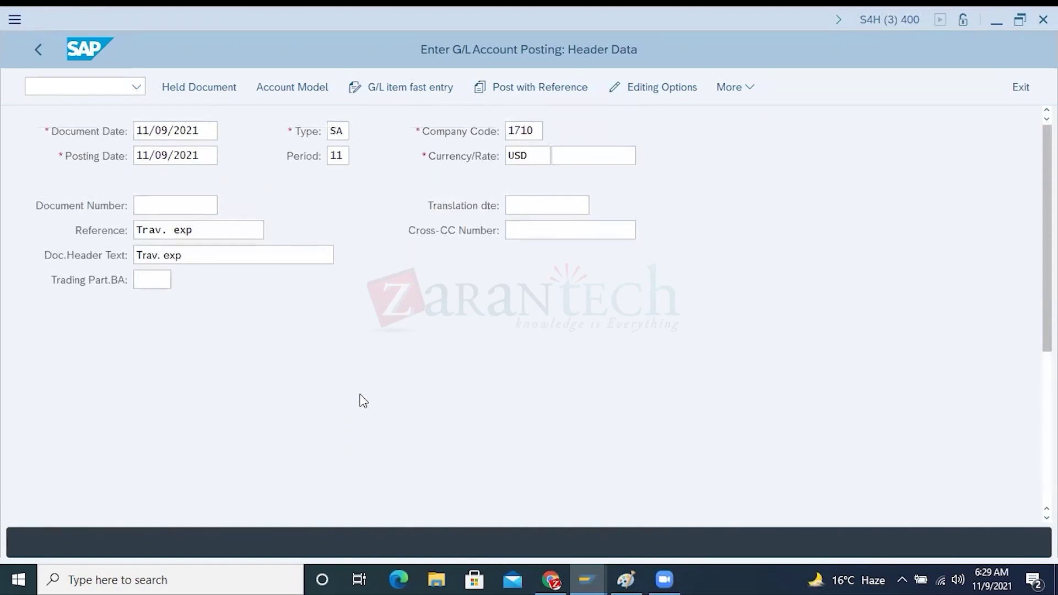
pyautogui.scroll(-5, 363, 400)
pyautogui.scroll(-3, 363, 401)
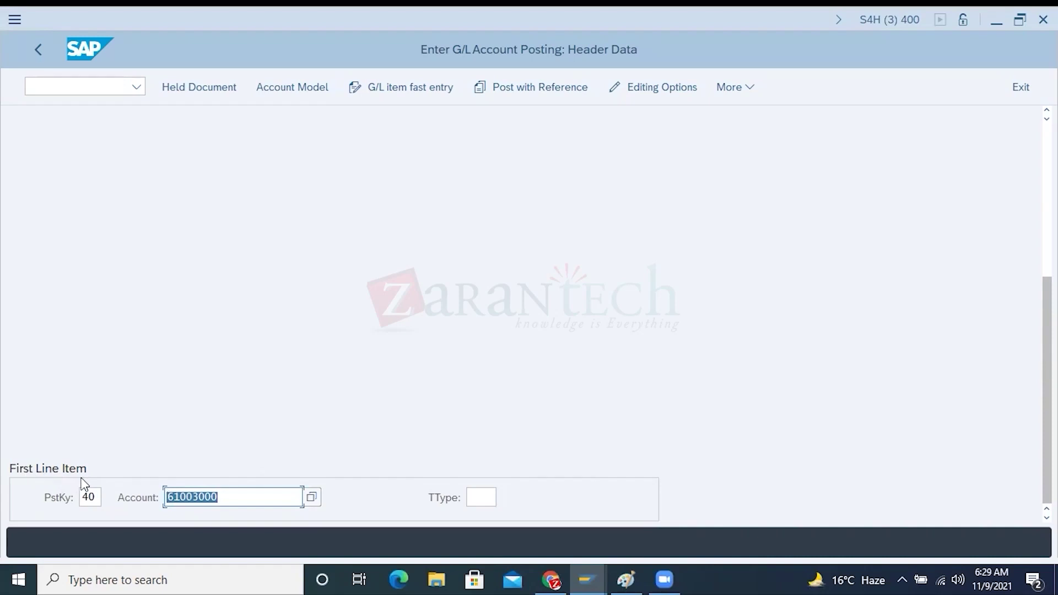
pyautogui.press('Return')
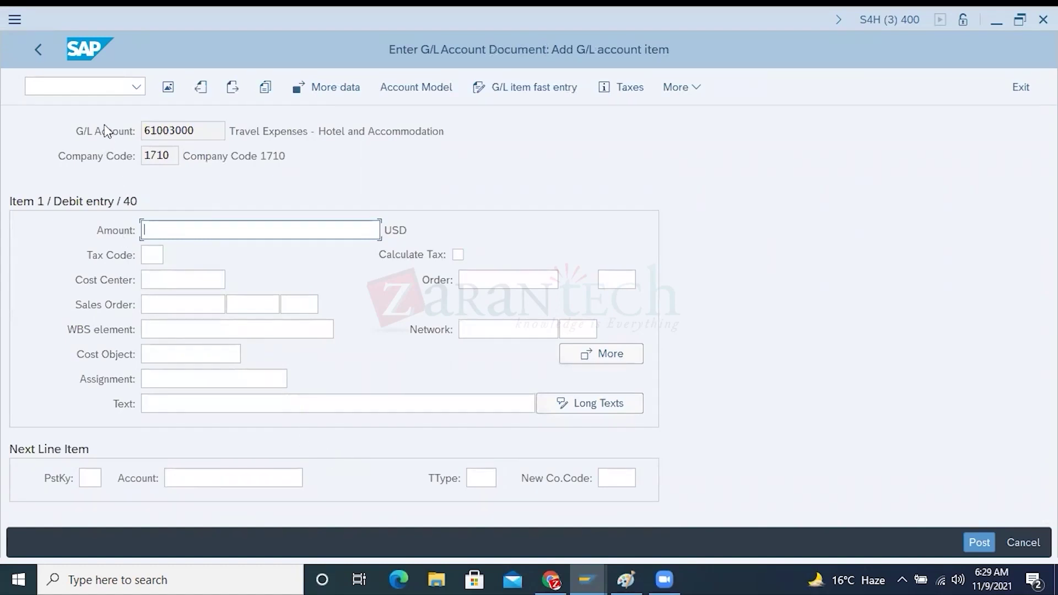
# Step: Point out the debit item's G/L account and company code, and compare them with the journal entry in the Paint diagram
pyautogui.moveTo(199, 131); pyautogui.dragTo(176, 156)
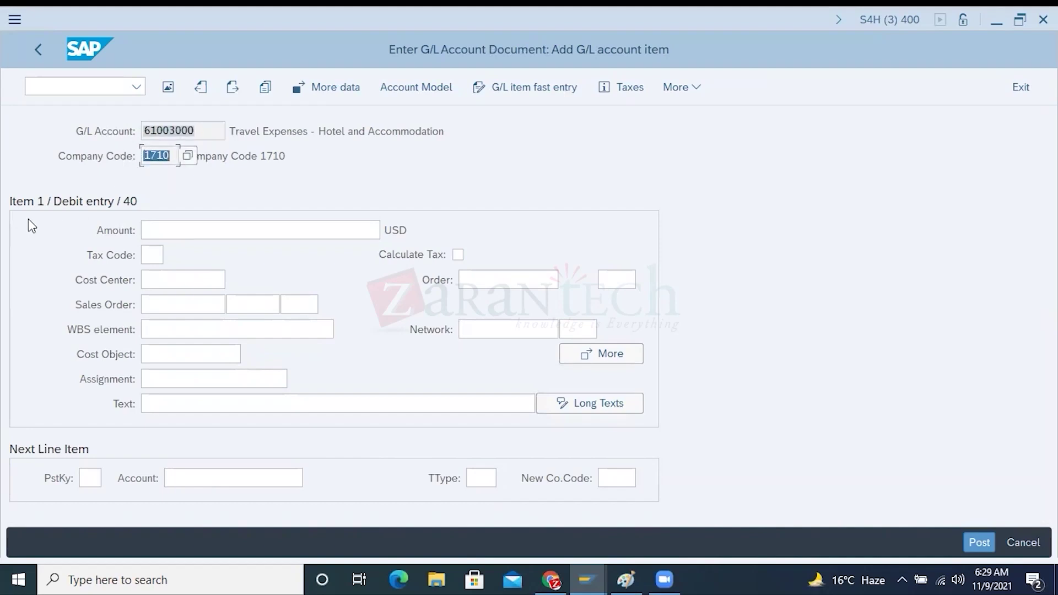
pyautogui.moveTo(196, 131); pyautogui.dragTo(143, 131)
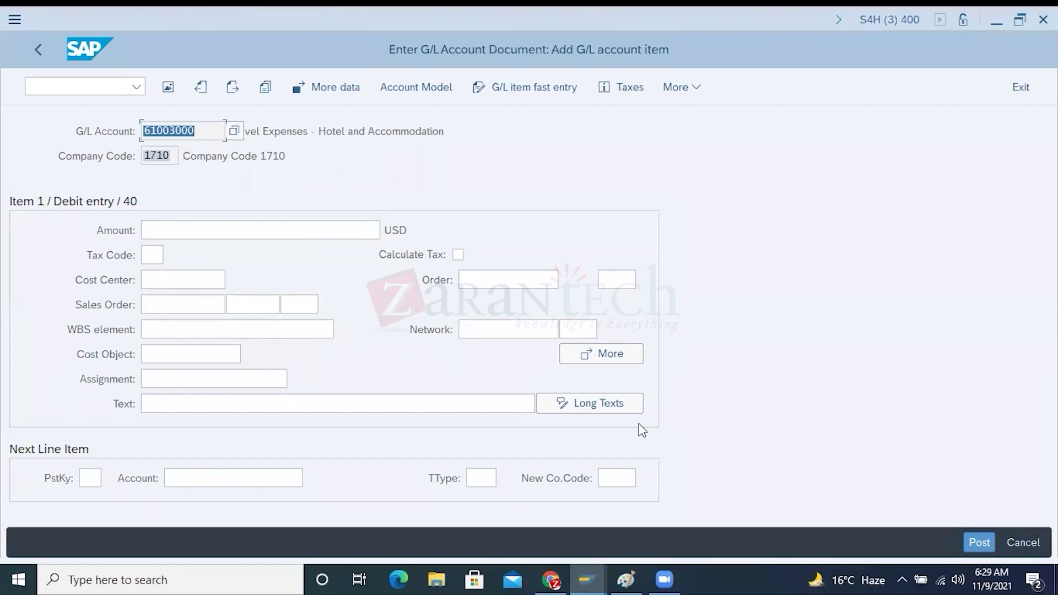
pyautogui.click(625, 577)
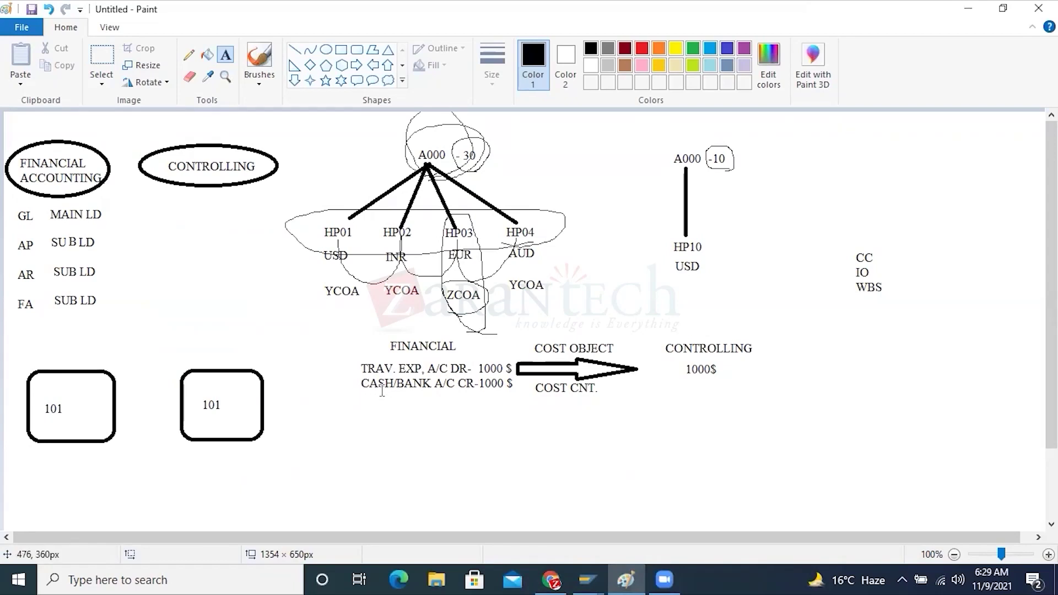
pyautogui.click(590, 578)
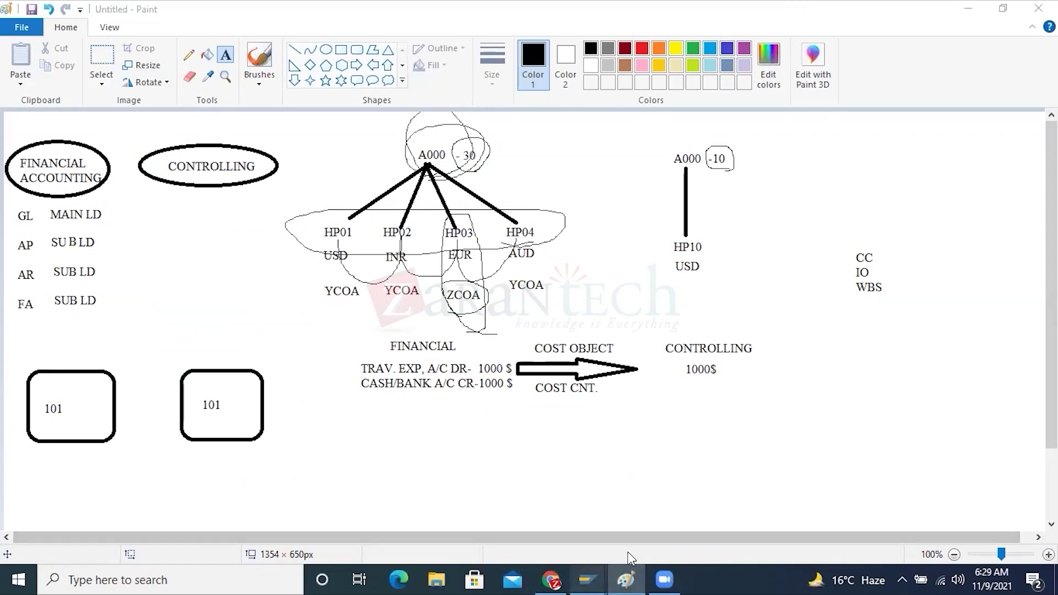
pyautogui.click(626, 521)
pyautogui.moveTo(198, 133); pyautogui.dragTo(161, 132)
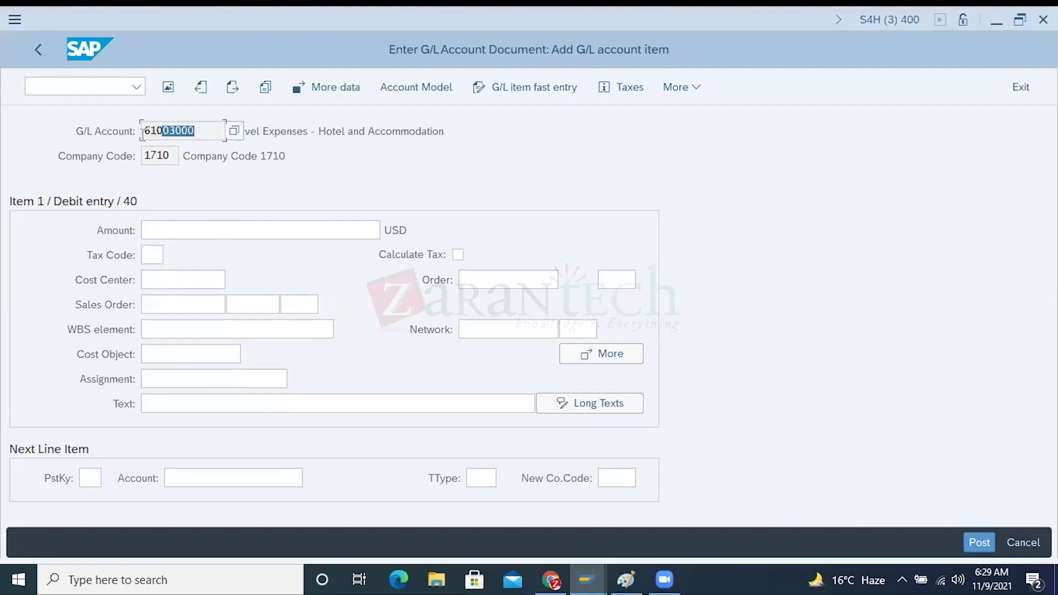
pyautogui.press('Tab')
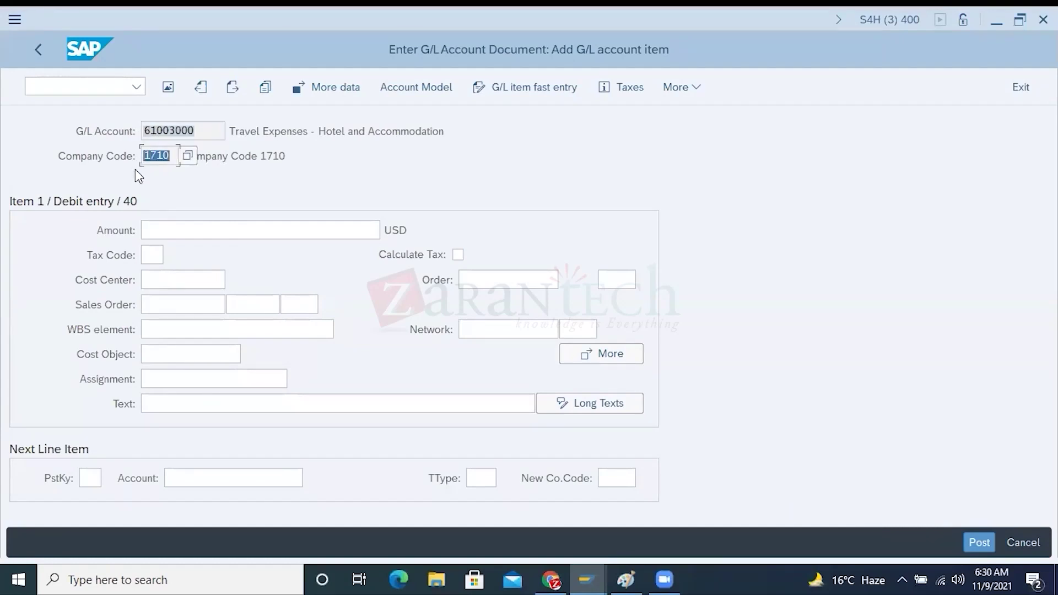
# Step: Enter an amount of 1000 USD for the debit item and relate it to the G/L account
pyautogui.click(166, 233)
pyautogui.write('1000')
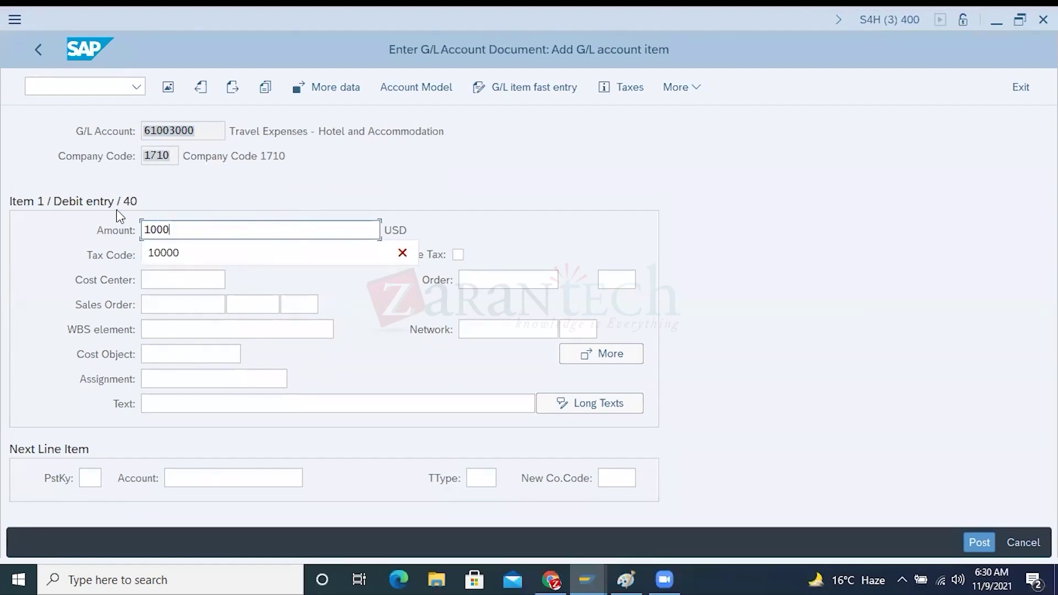
pyautogui.click(135, 202)
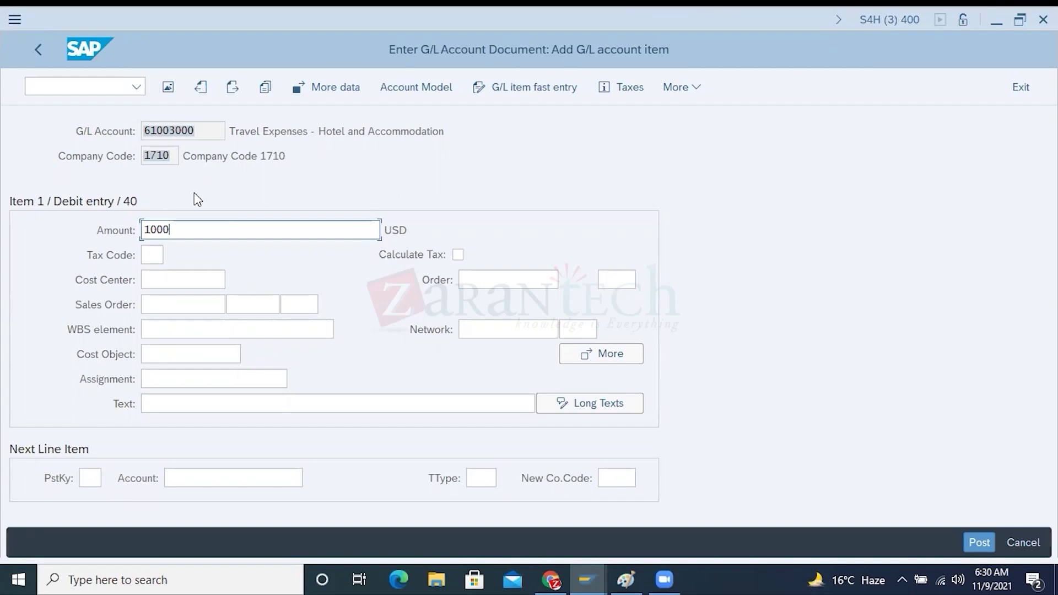
pyautogui.moveTo(176, 230); pyautogui.dragTo(143, 230)
pyautogui.moveTo(195, 130); pyautogui.dragTo(142, 131)
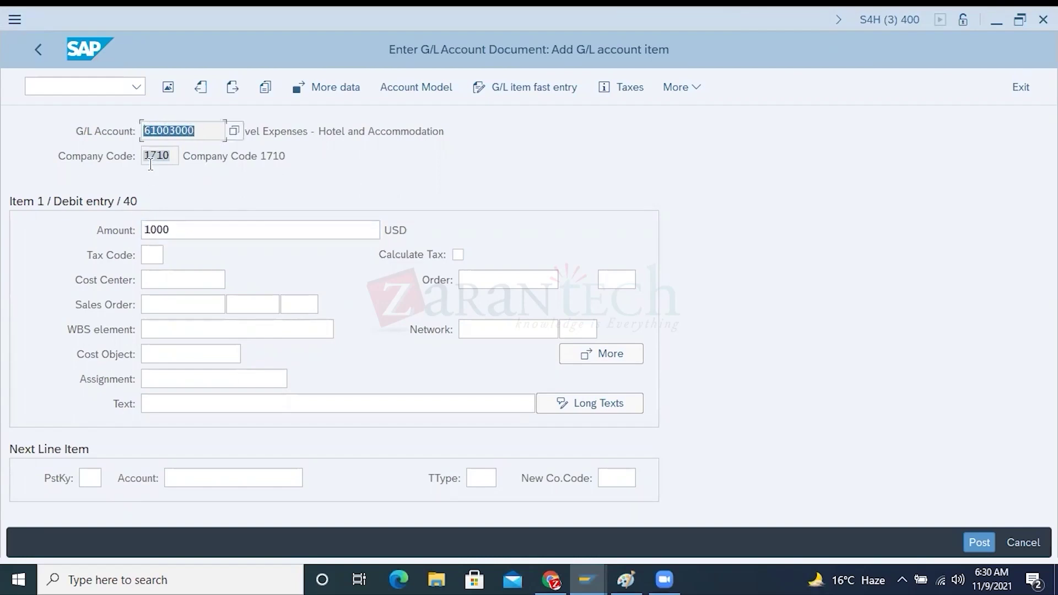
pyautogui.moveTo(176, 230); pyautogui.dragTo(144, 228)
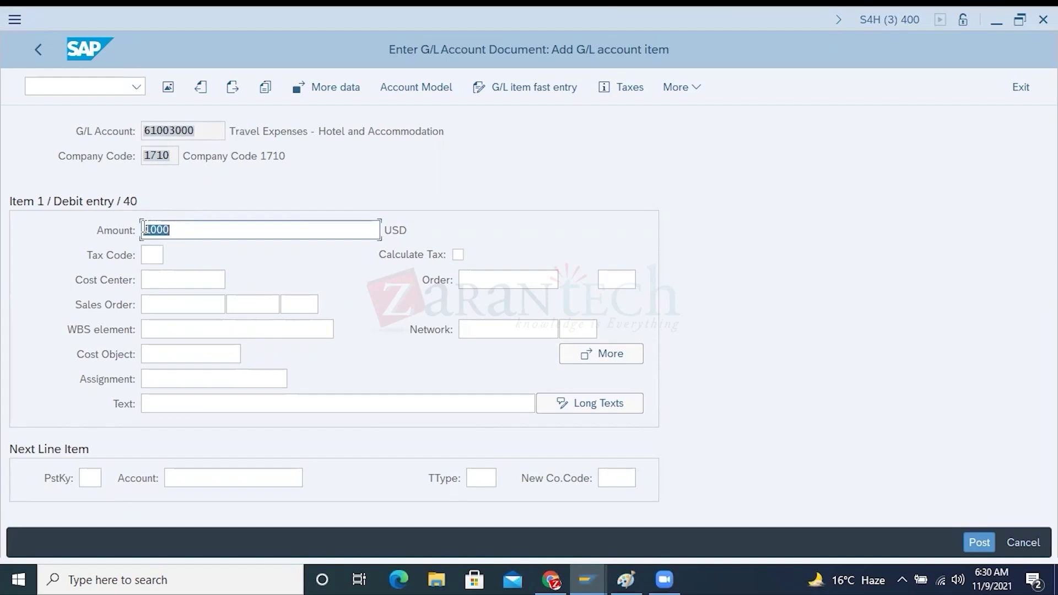
# Step: Point out the cost center, order and network fields, and relate them to the cost object flow in the Paint diagram
pyautogui.click(117, 281)
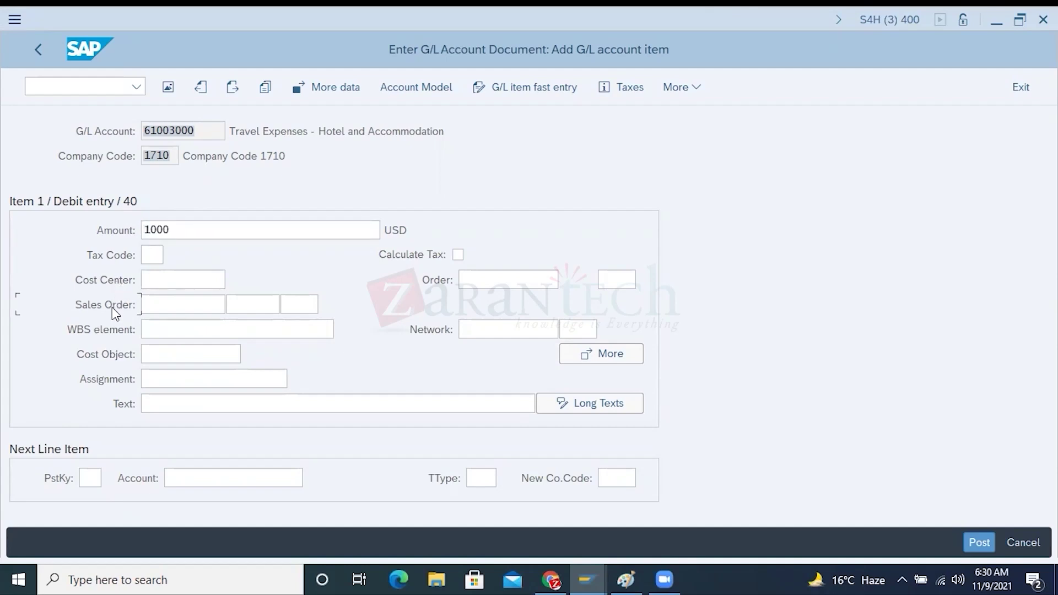
pyautogui.click(438, 282)
pyautogui.click(438, 333)
pyautogui.click(162, 280)
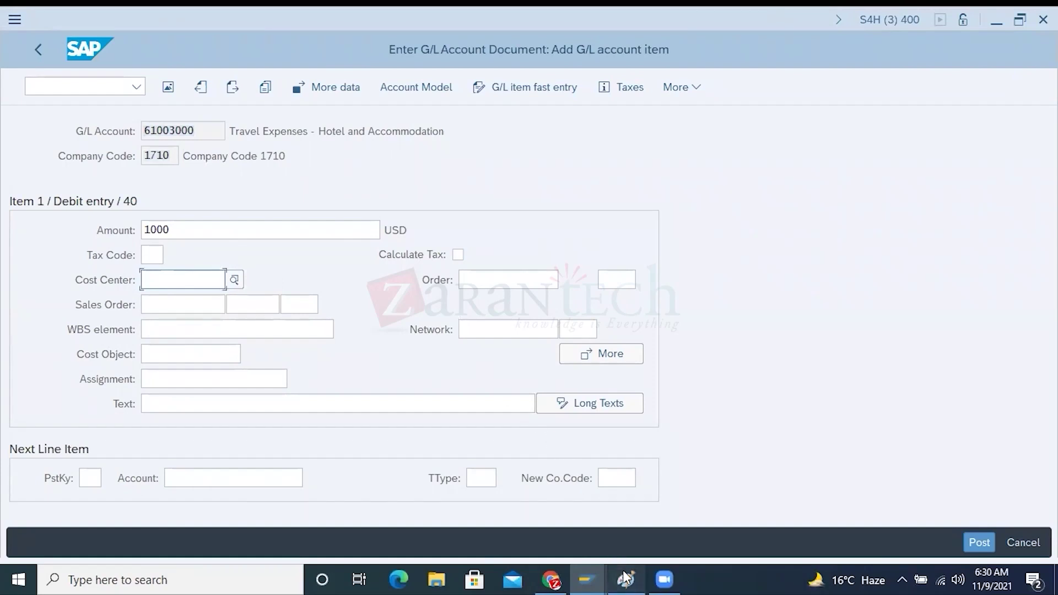
pyautogui.click(625, 578)
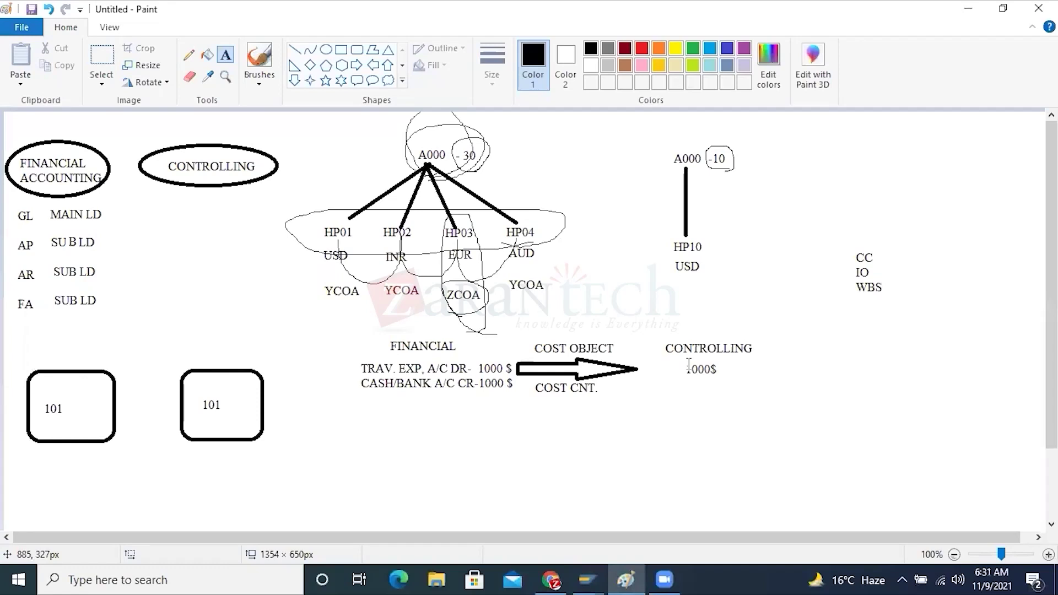
pyautogui.moveTo(587, 580)
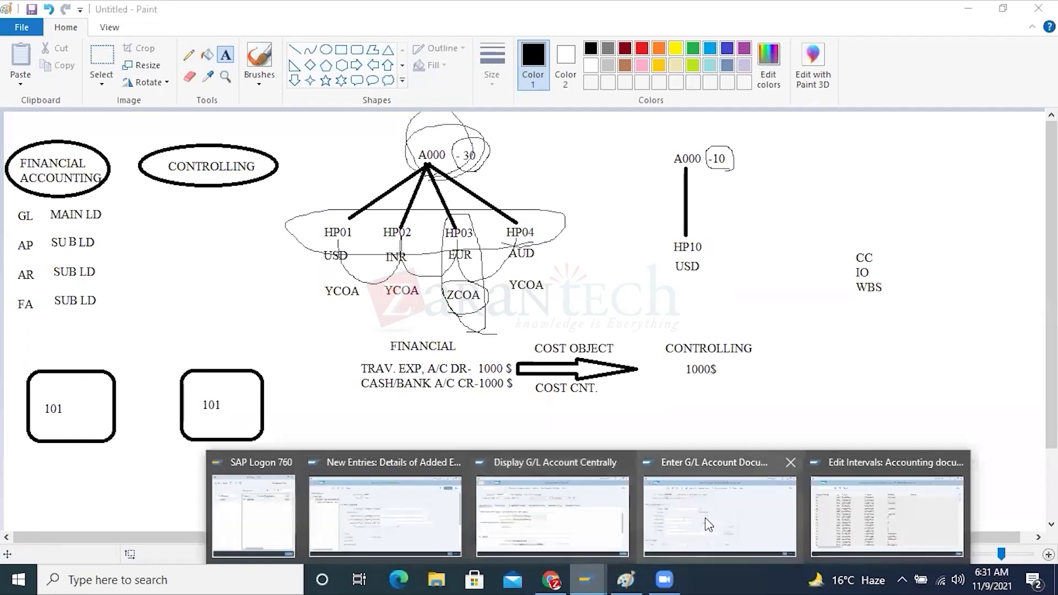
pyautogui.click(685, 512)
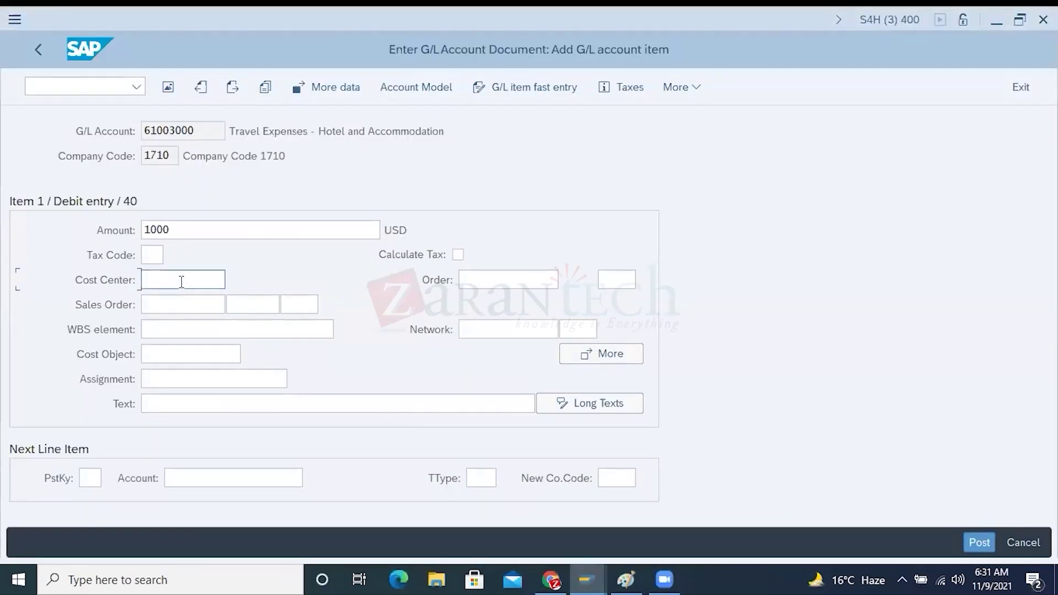
# Step: Search the cost centers of company code 1710 for the debit item and close the list without choosing one
pyautogui.click(233, 280)
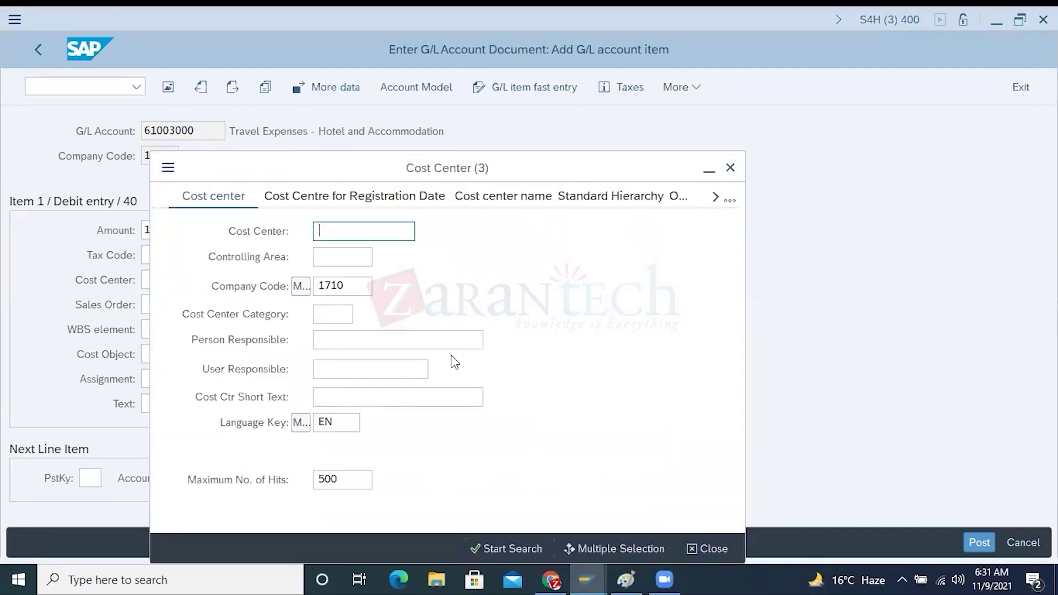
pyautogui.click(505, 547)
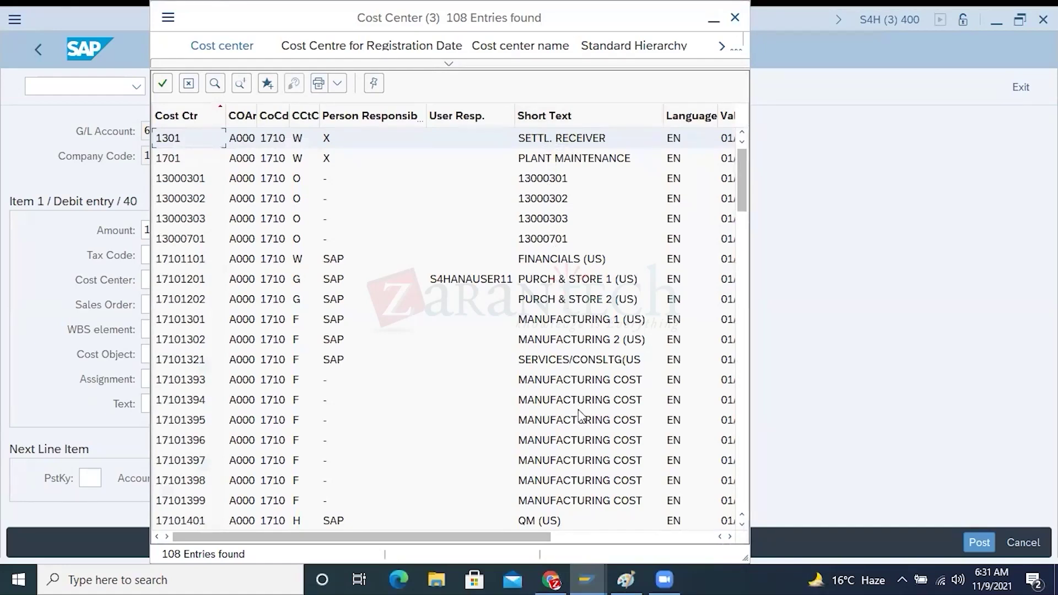
pyautogui.click(188, 84)
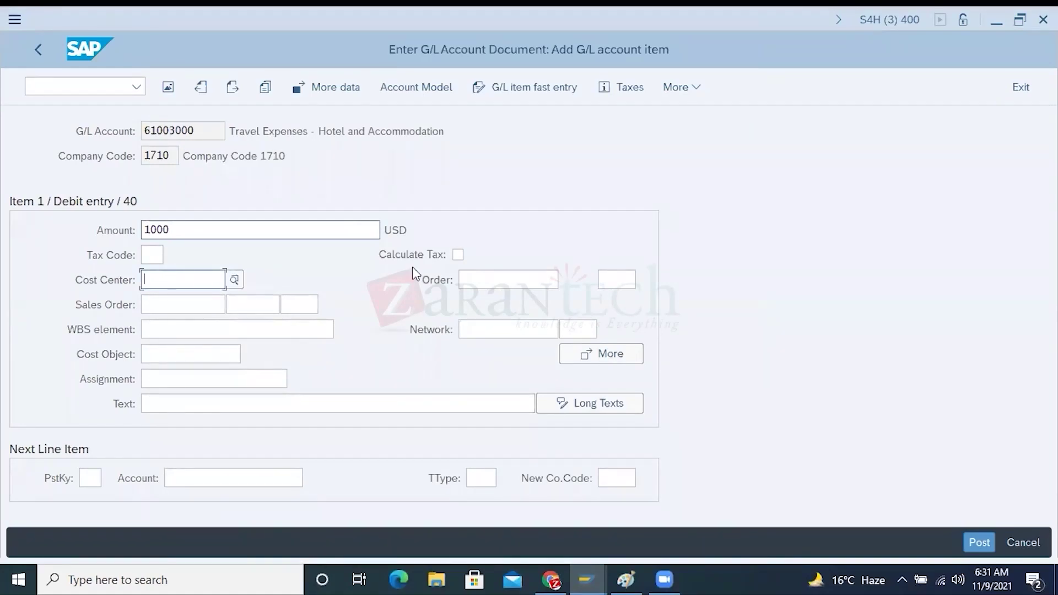
# Step: Switch to the component activation settings of controlling area A000 and point out the fiscal year
pyautogui.click(393, 537)
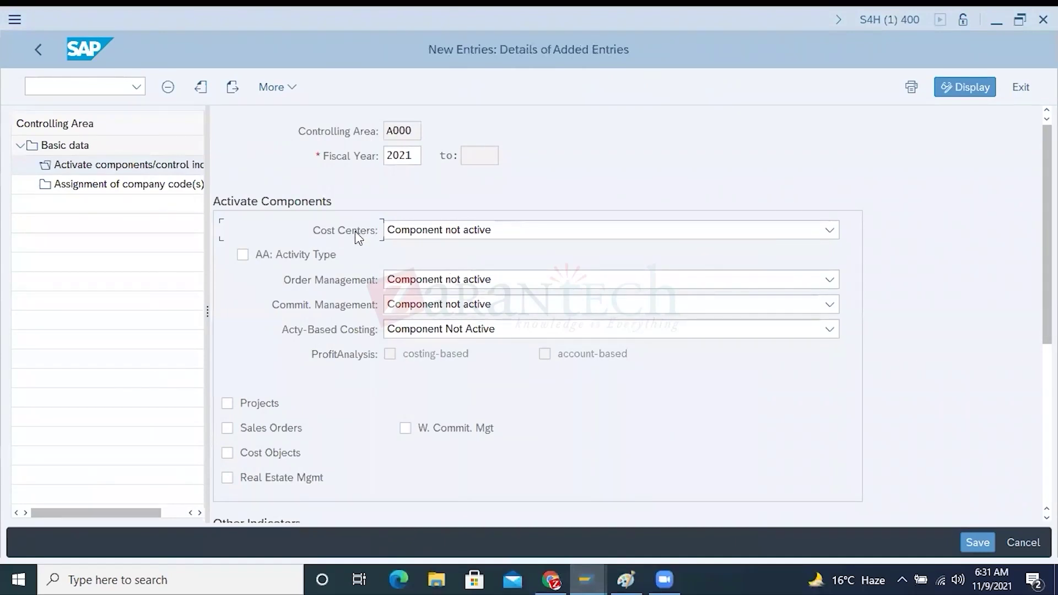
pyautogui.moveTo(415, 156); pyautogui.dragTo(379, 158)
pyautogui.click(414, 156)
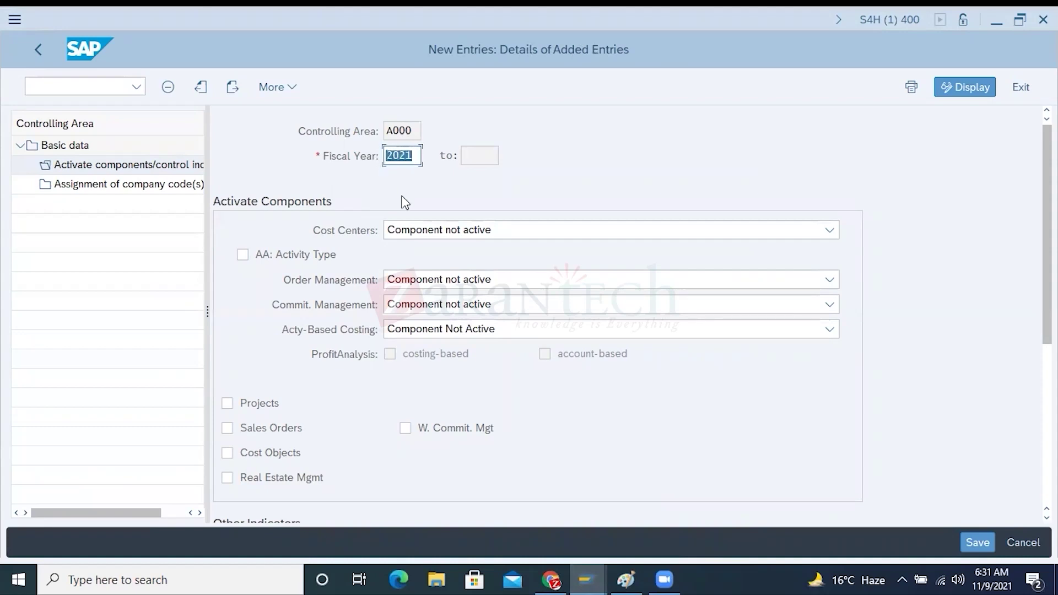
# Step: Relate the Cost Centers component of controlling area A000 to the cost center field of the debit item, and return to the activation settings
pyautogui.click(363, 232)
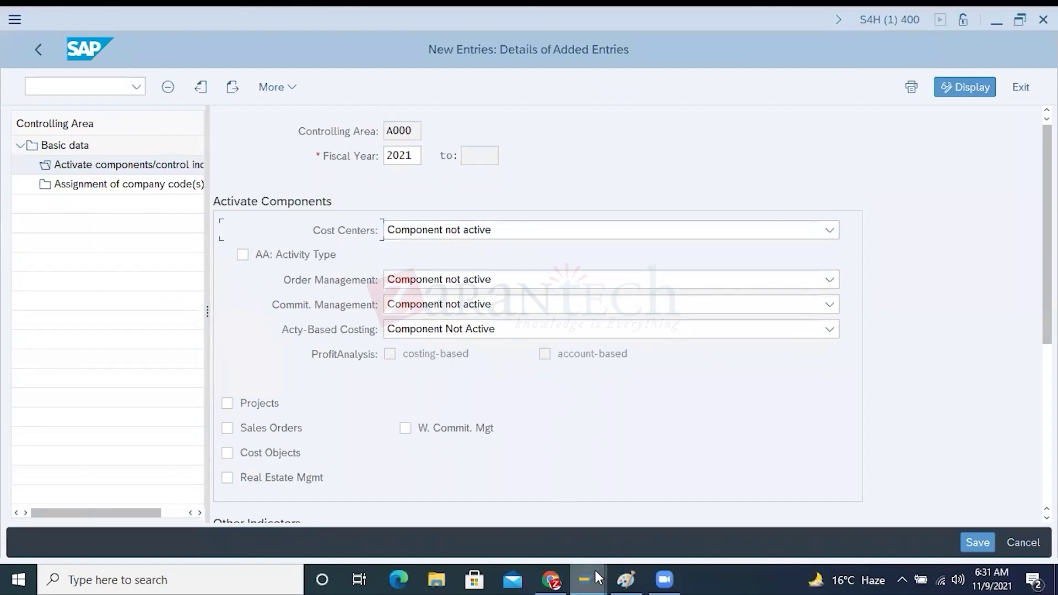
pyautogui.moveTo(595, 570)
pyautogui.click(711, 496)
pyautogui.click(104, 280)
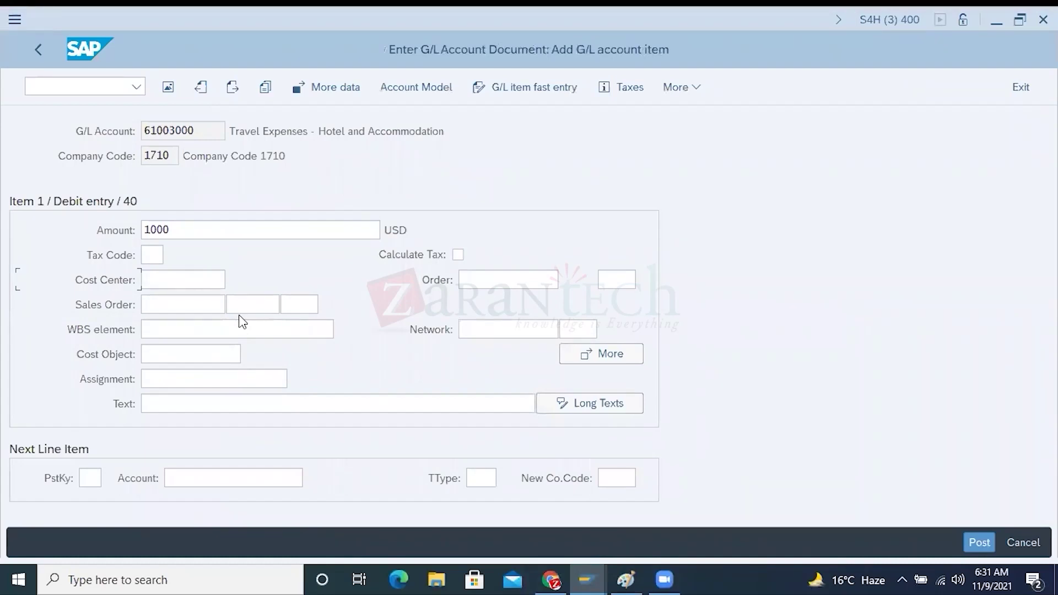
pyautogui.moveTo(573, 572)
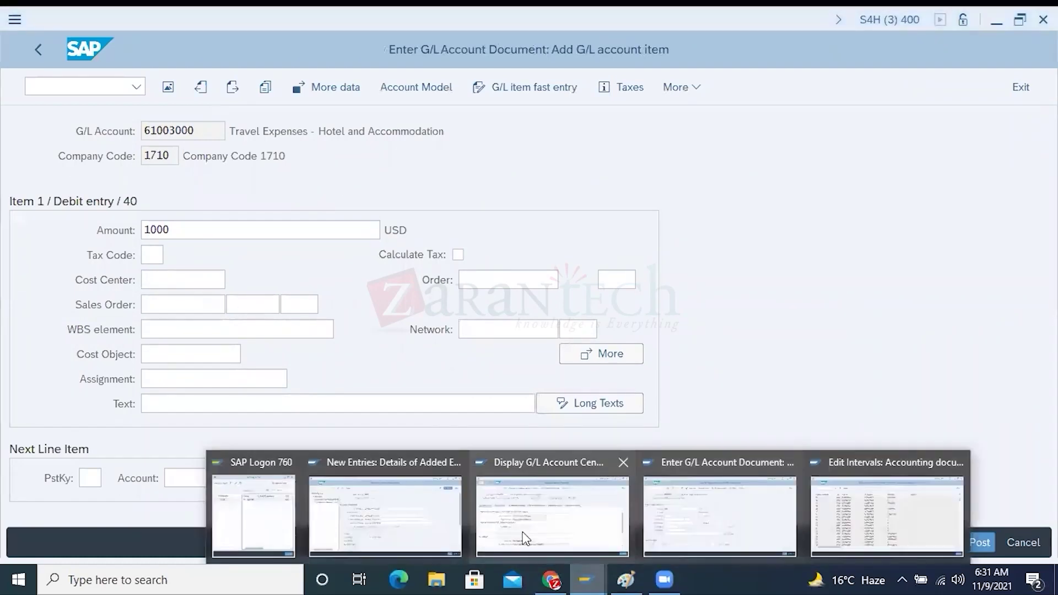
pyautogui.click(374, 521)
# Step: Leave the new activation entry and the controlling area maintenance, discarding the unsaved changes
pyautogui.click(39, 50)
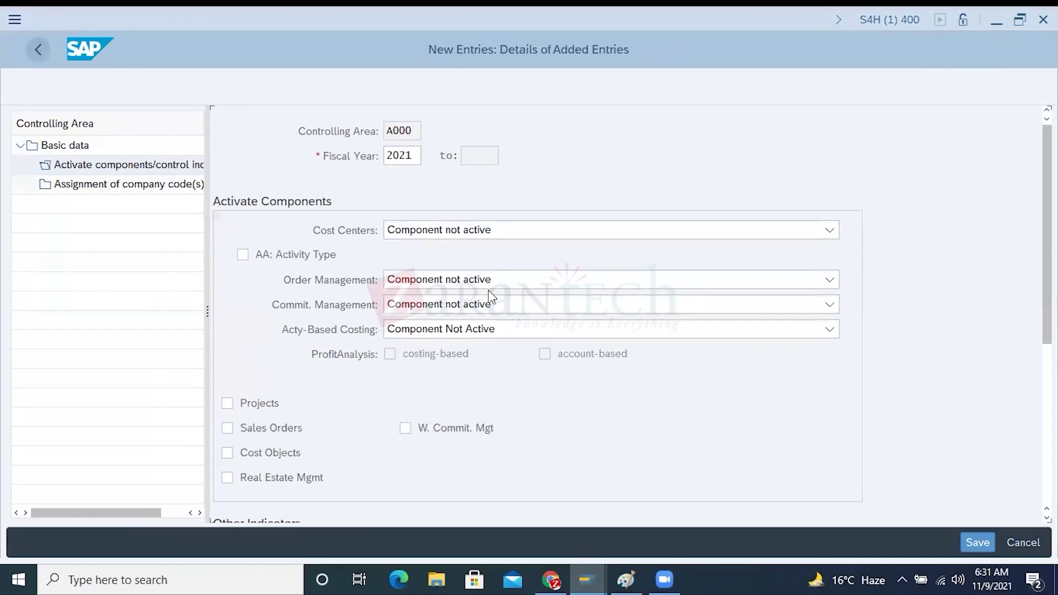
pyautogui.click(43, 45)
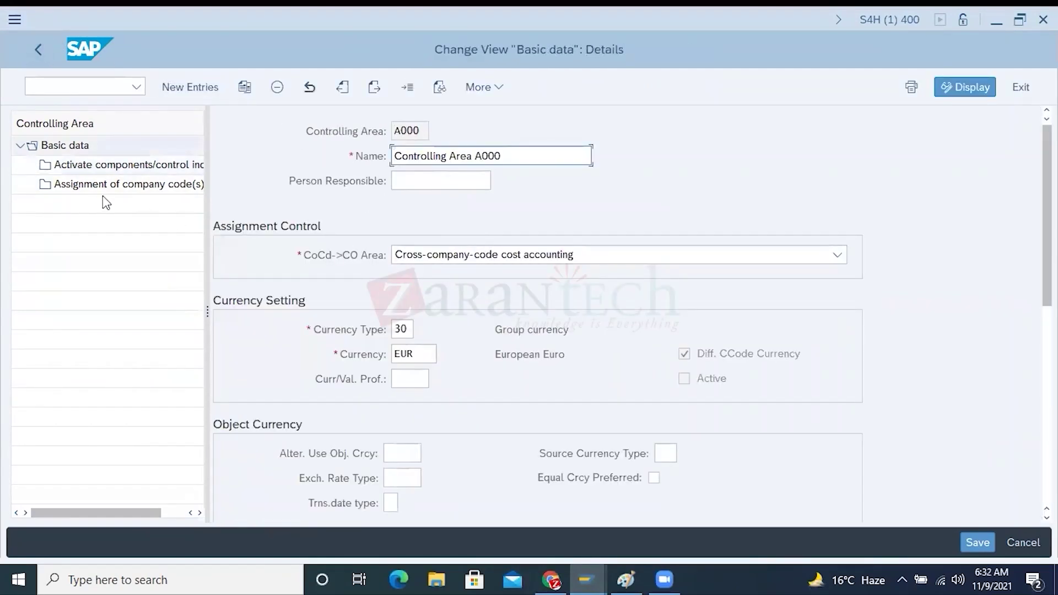
pyautogui.click(38, 50)
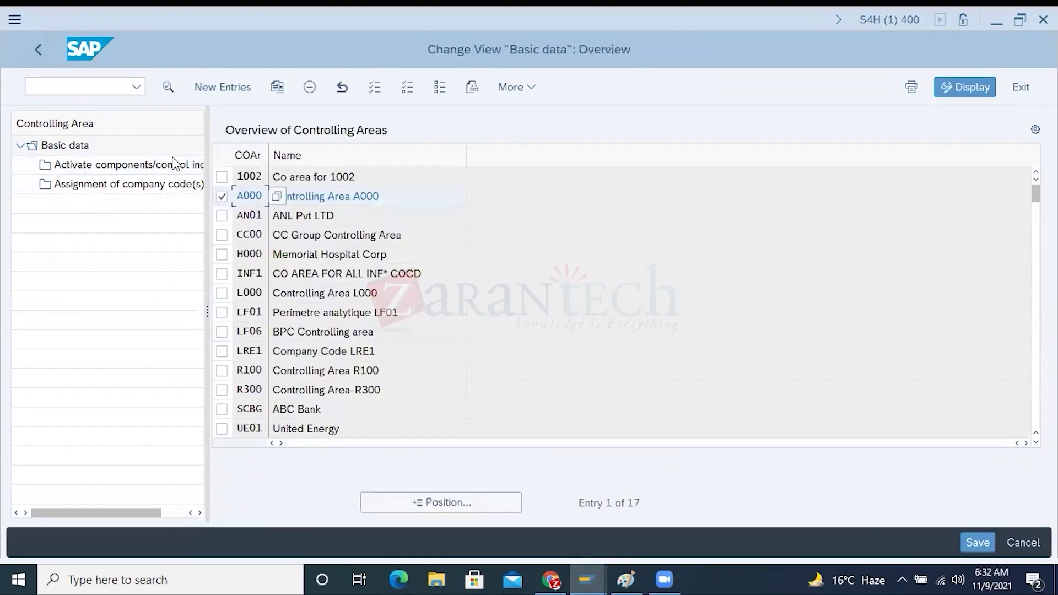
pyautogui.click(160, 166)
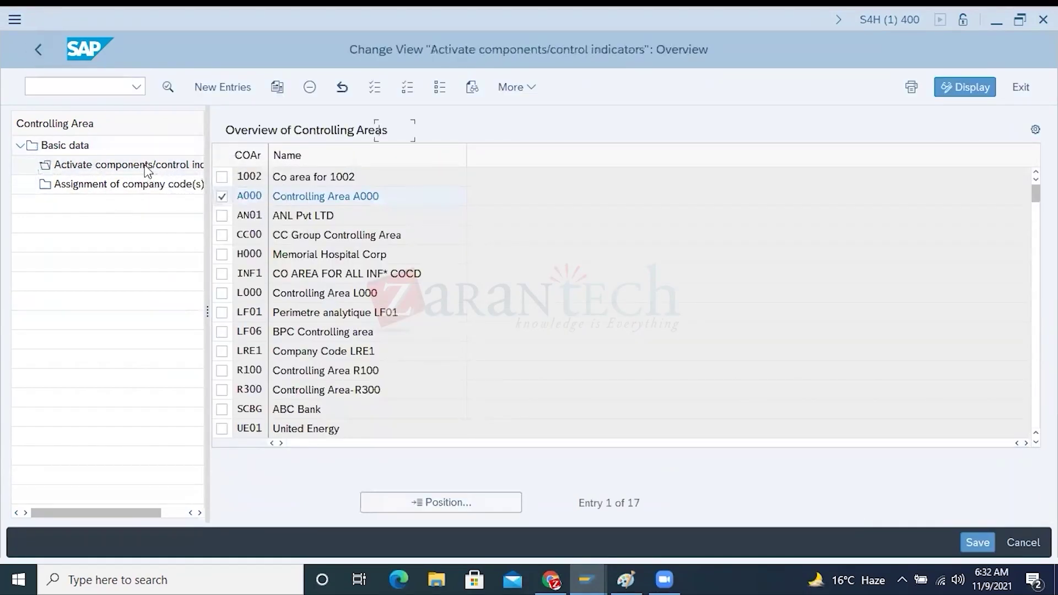
pyautogui.click(36, 50)
pyautogui.click(35, 48)
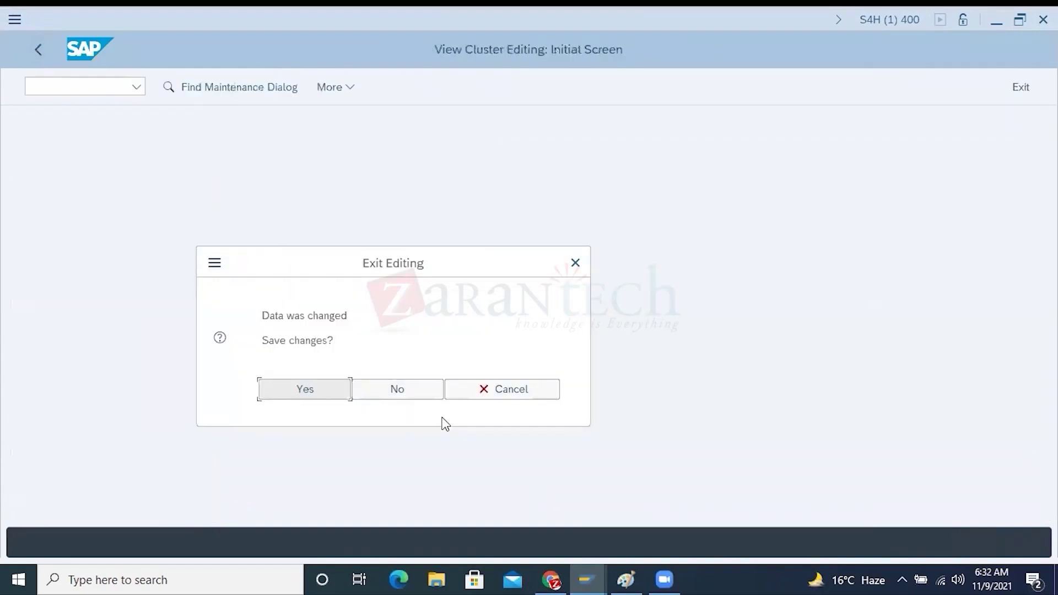
pyautogui.click(431, 398)
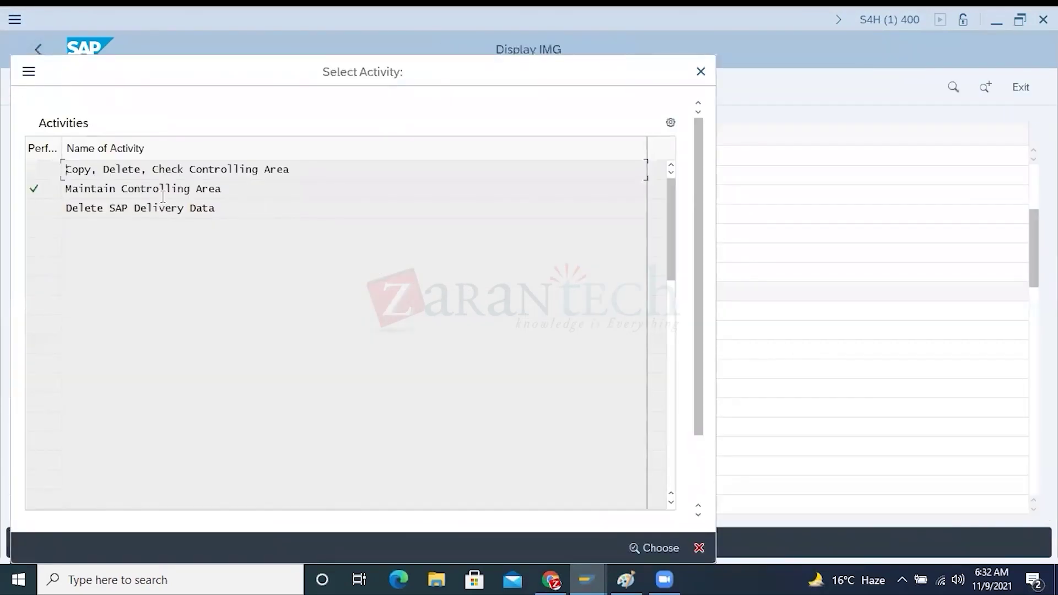
# Step: Reopen Maintain Controlling Area and show the component activation intervals of controlling area A000
pyautogui.doubleClick(161, 196)
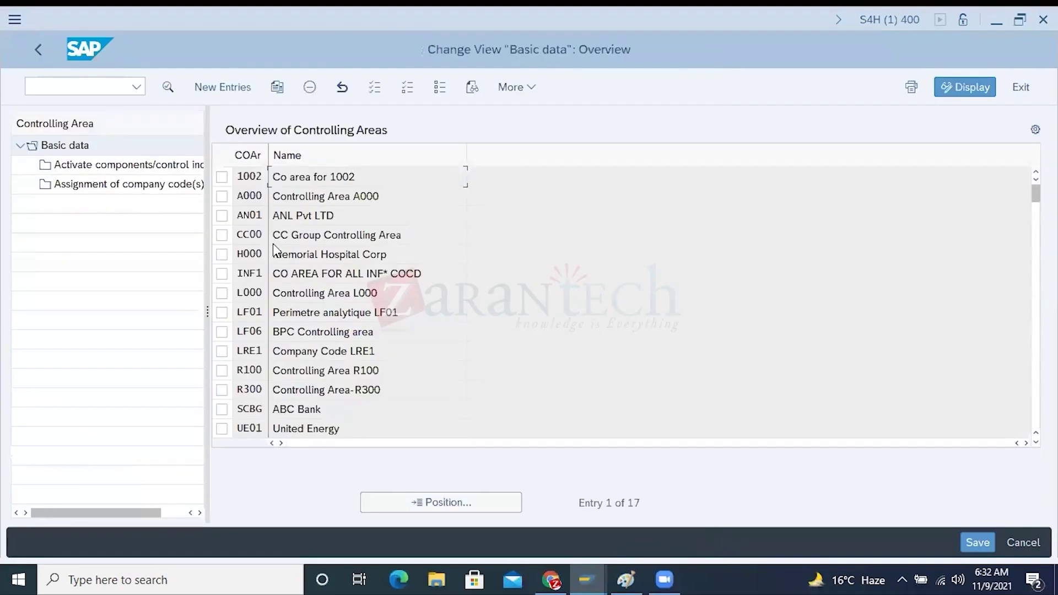
pyautogui.click(222, 197)
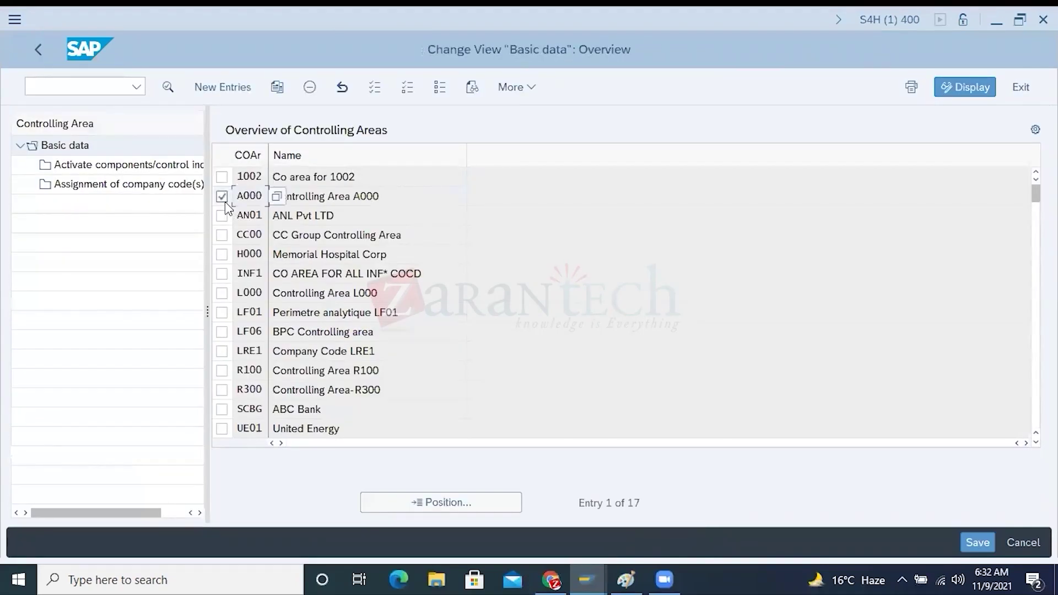
pyautogui.doubleClick(117, 166)
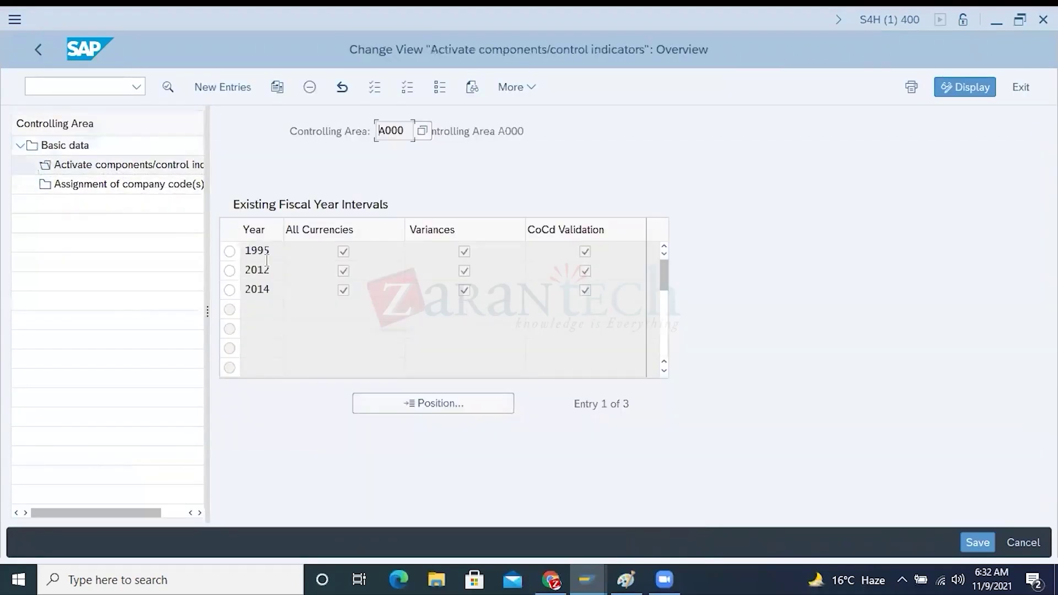
# Step: Point out the fiscal year intervals 1995, 2012 and 2014, and open the details of the 2014 interval
pyautogui.doubleClick(245, 252)
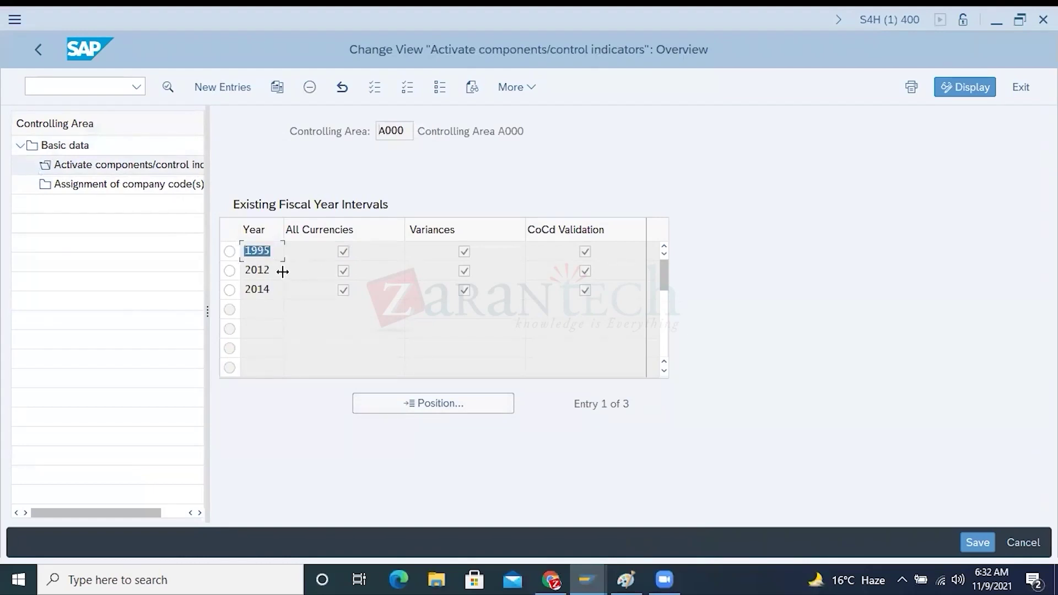
pyautogui.doubleClick(262, 271)
pyautogui.moveTo(272, 291); pyautogui.dragTo(249, 290)
pyautogui.click(229, 289)
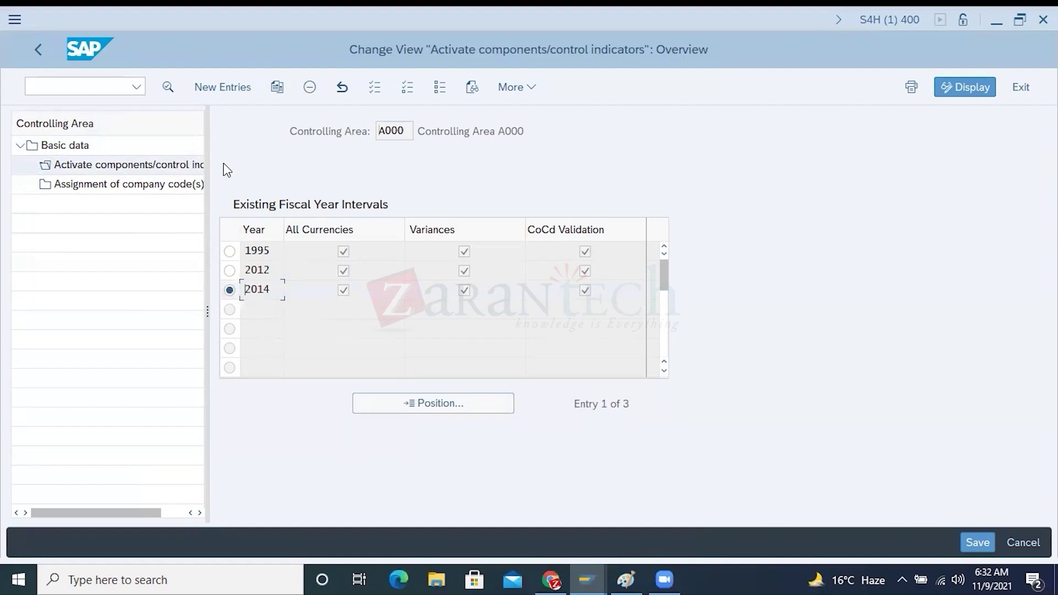
pyautogui.click(168, 86)
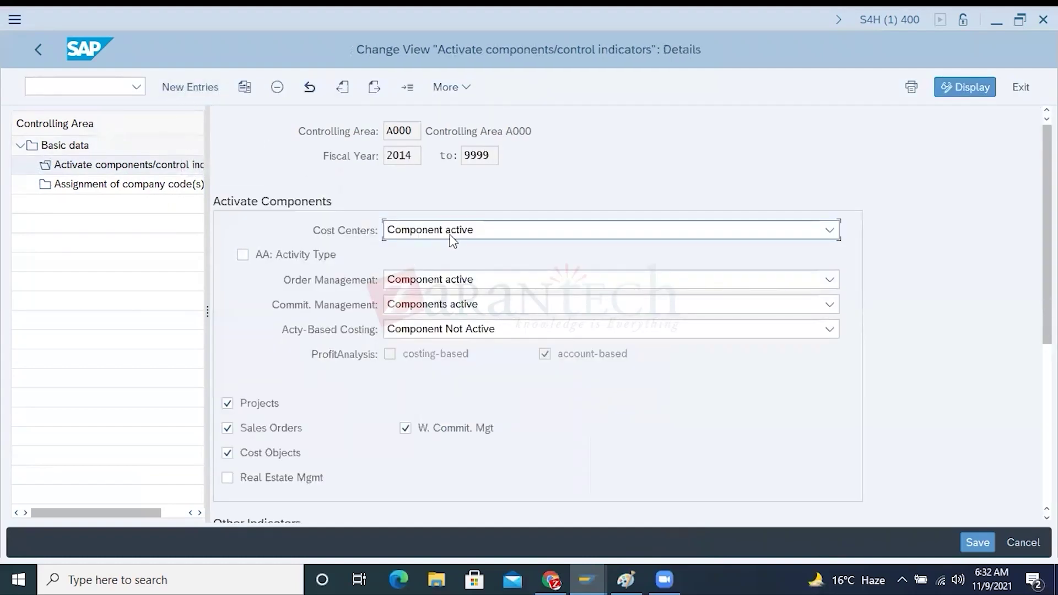
# Step: Point out the start and end fiscal years of the 2014 interval and return to the interval overview
pyautogui.click(410, 154)
pyautogui.doubleClick(410, 154)
pyautogui.press('Tab')
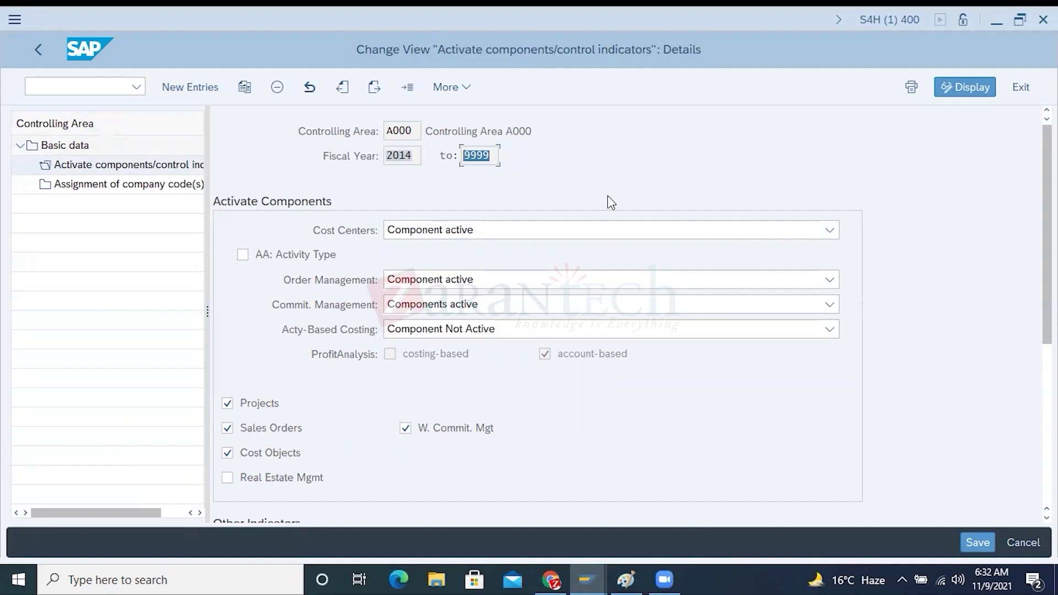
pyautogui.moveTo(415, 155); pyautogui.dragTo(372, 155)
pyautogui.moveTo(498, 155); pyautogui.dragTo(464, 155)
pyautogui.click(34, 50)
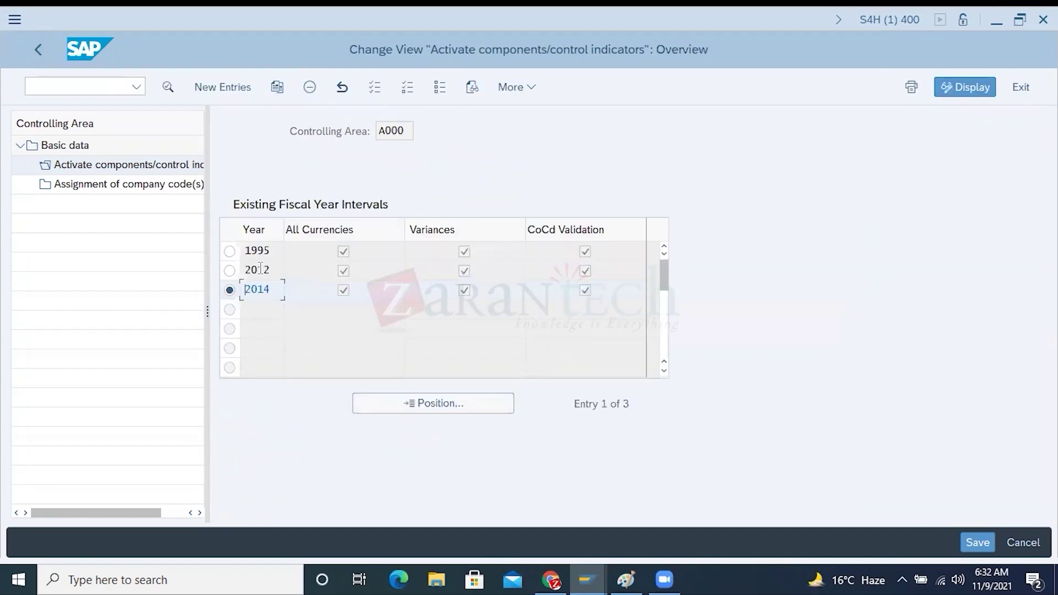
# Step: Compare the fiscal year ranges of the 2014 and 2012 intervals by viewing the details of each
pyautogui.doubleClick(276, 286)
pyautogui.click(408, 155)
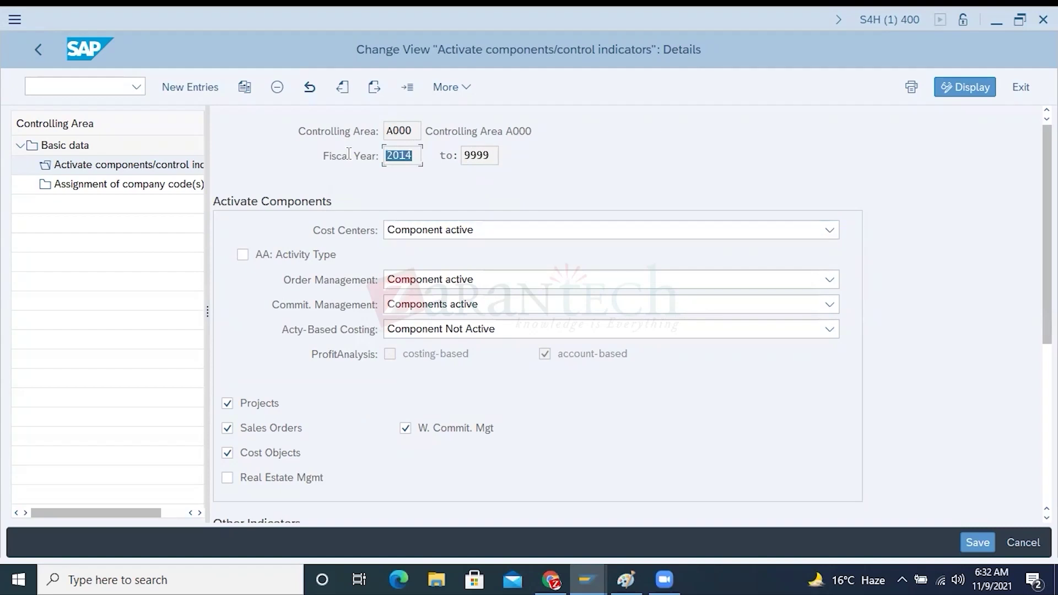
pyautogui.click(38, 49)
pyautogui.click(230, 271)
pyautogui.doubleClick(259, 273)
pyautogui.moveTo(419, 155); pyautogui.dragTo(365, 152)
pyautogui.moveTo(499, 155); pyautogui.dragTo(453, 159)
pyautogui.click(35, 52)
# Step: View the 2014 interval's details again, point out its end year, and return to the overview
pyautogui.click(230, 290)
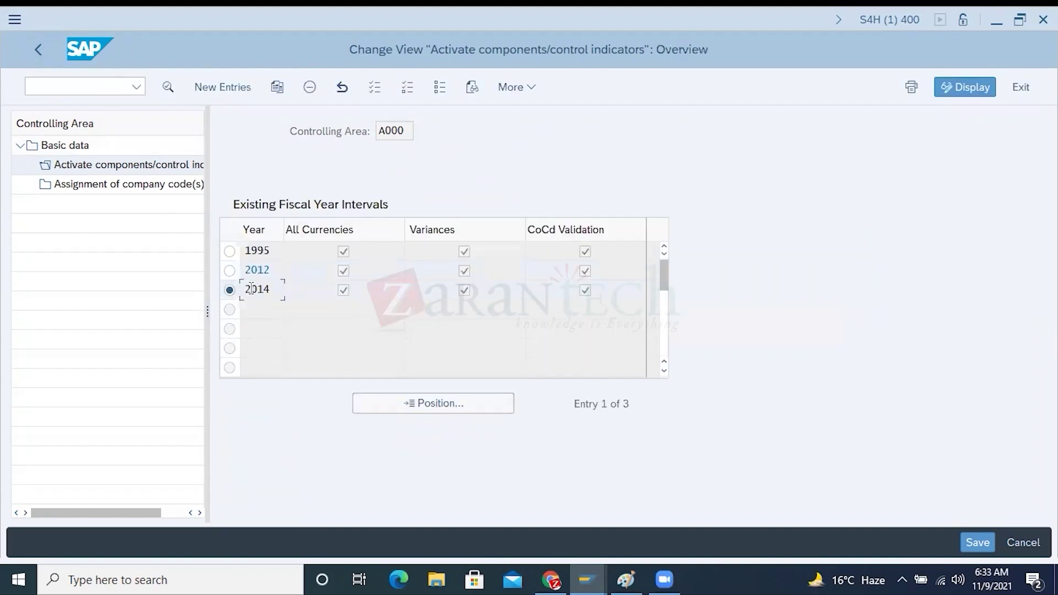
pyautogui.doubleClick(252, 292)
pyautogui.moveTo(493, 154); pyautogui.dragTo(452, 154)
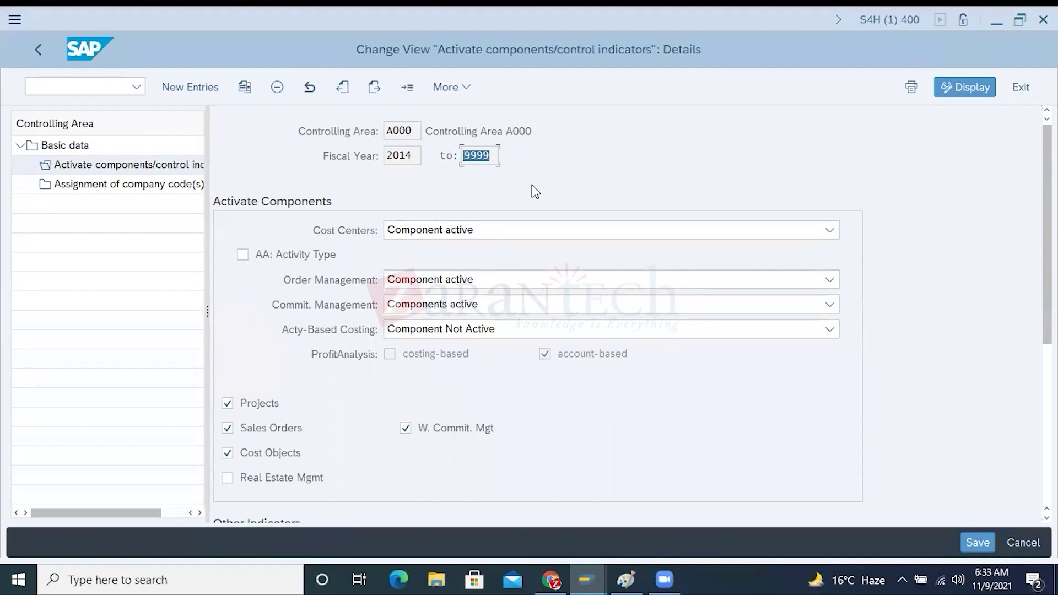
pyautogui.click(39, 49)
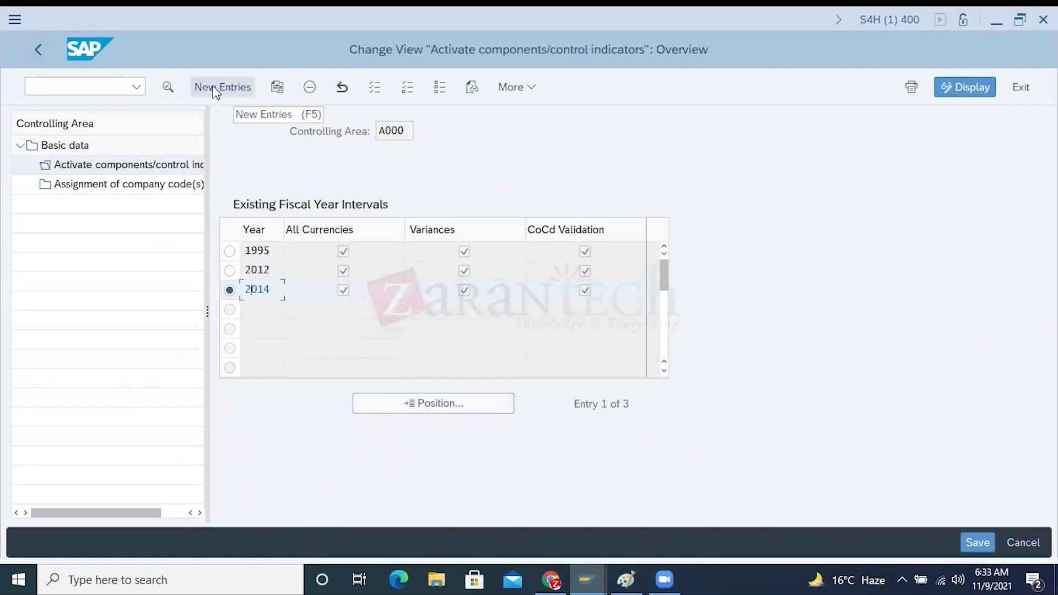
# Step: Review the full fiscal year range of the 2014 interval, return to the overview, and reopen its details
pyautogui.doubleClick(272, 291)
pyautogui.click(167, 86)
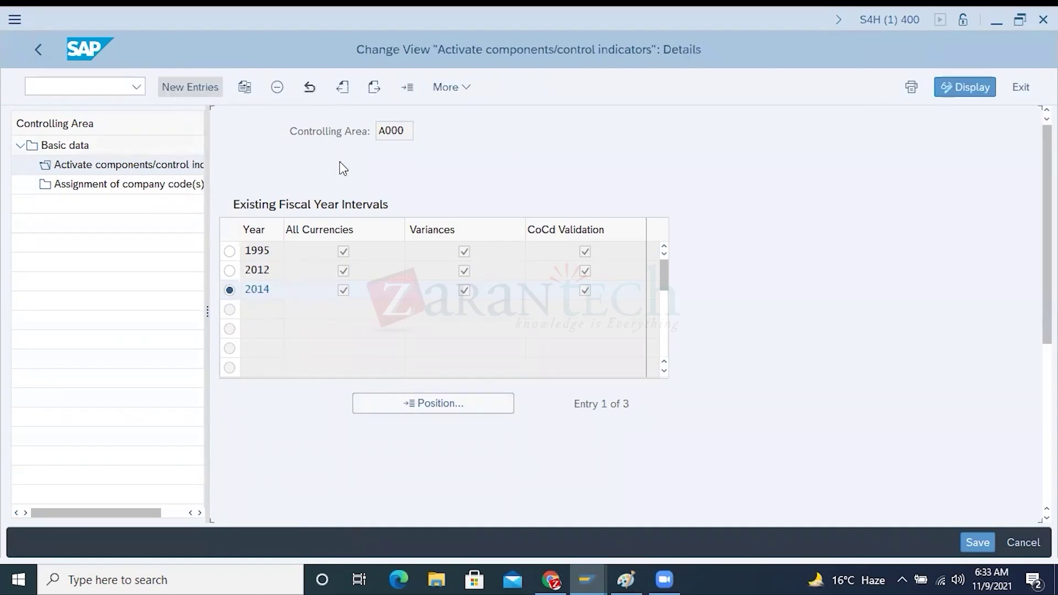
pyautogui.moveTo(418, 158); pyautogui.dragTo(364, 161)
pyautogui.moveTo(497, 159); pyautogui.dragTo(461, 160)
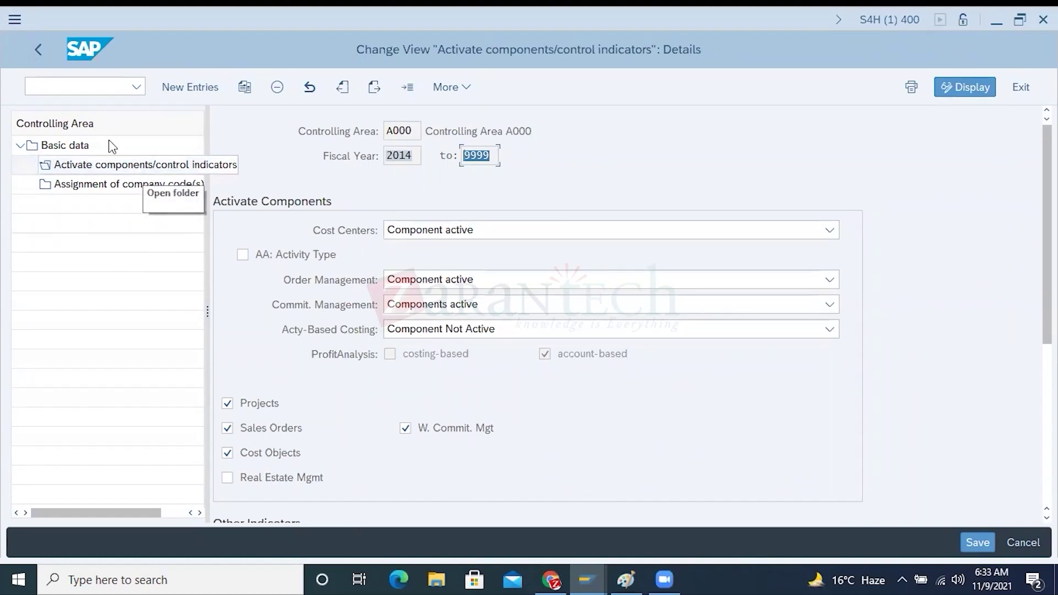
pyautogui.click(39, 49)
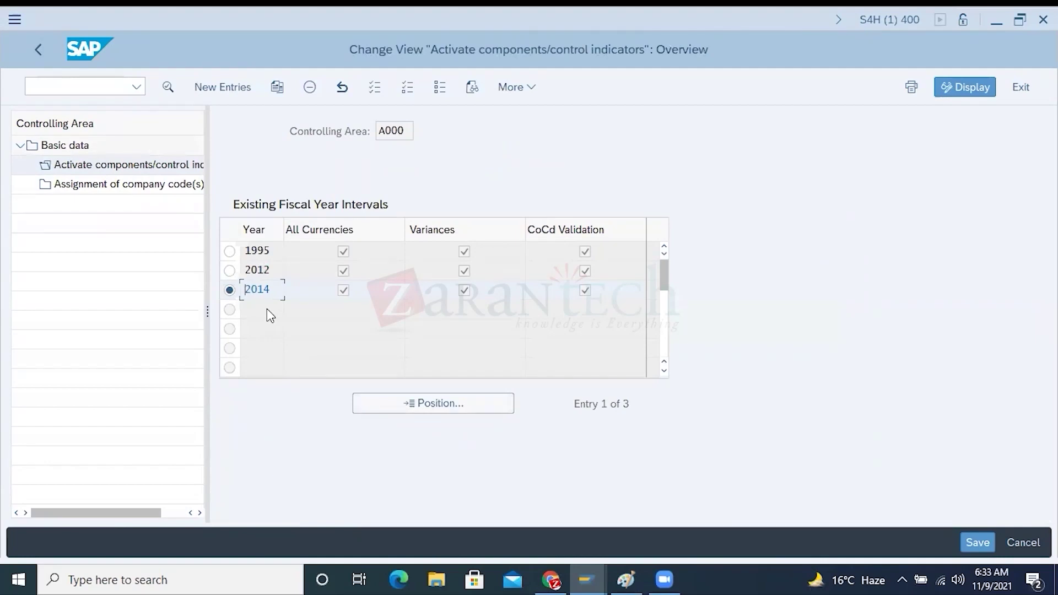
pyautogui.doubleClick(266, 292)
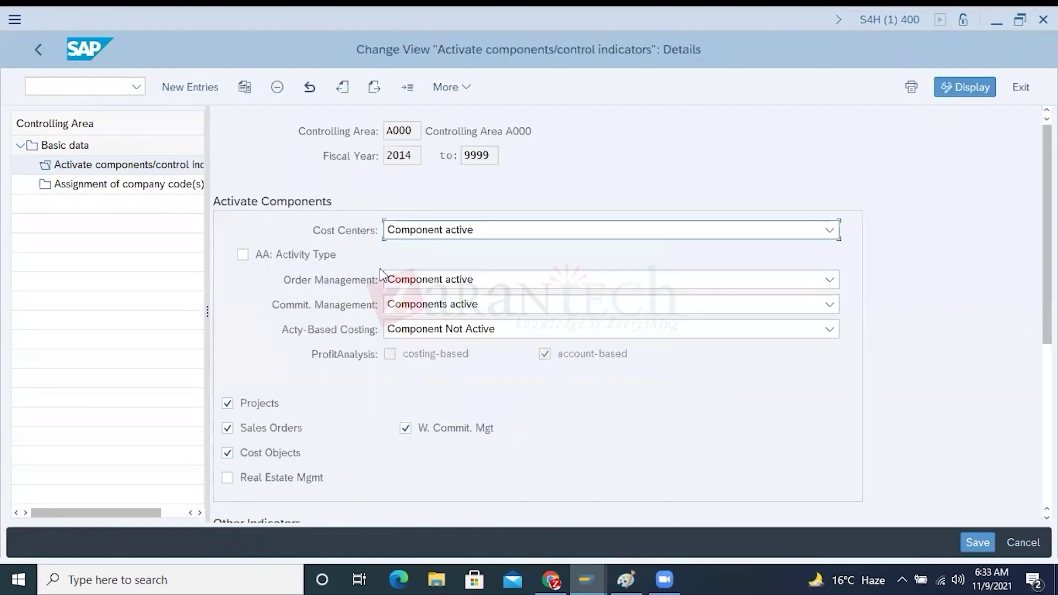
# Step: Set Cost Centers to Component not active for the 2014 interval, and point out the controlling area and fiscal year range affected
pyautogui.click(331, 232)
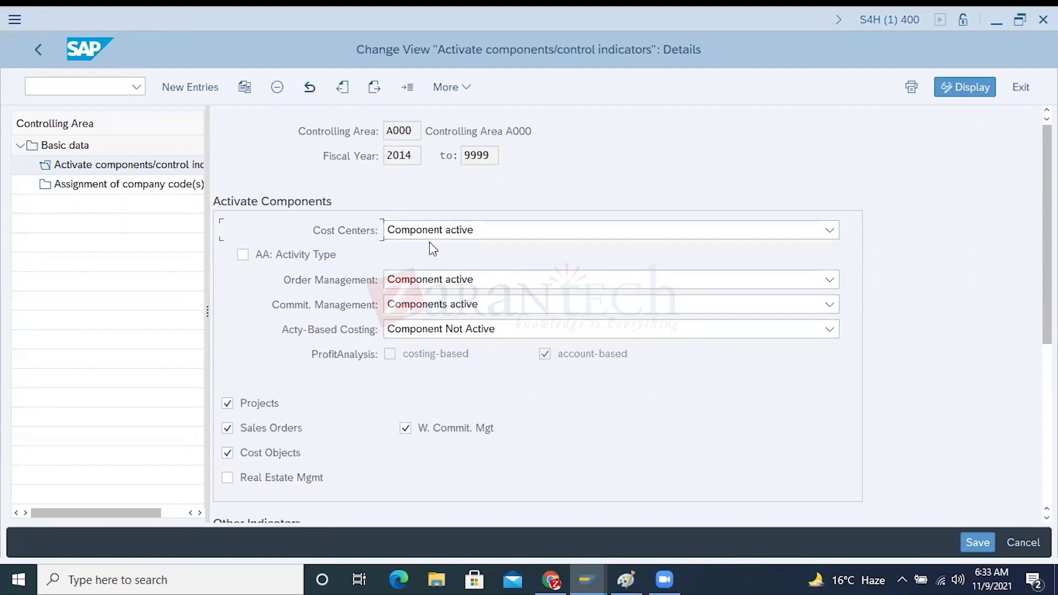
pyautogui.click(477, 232)
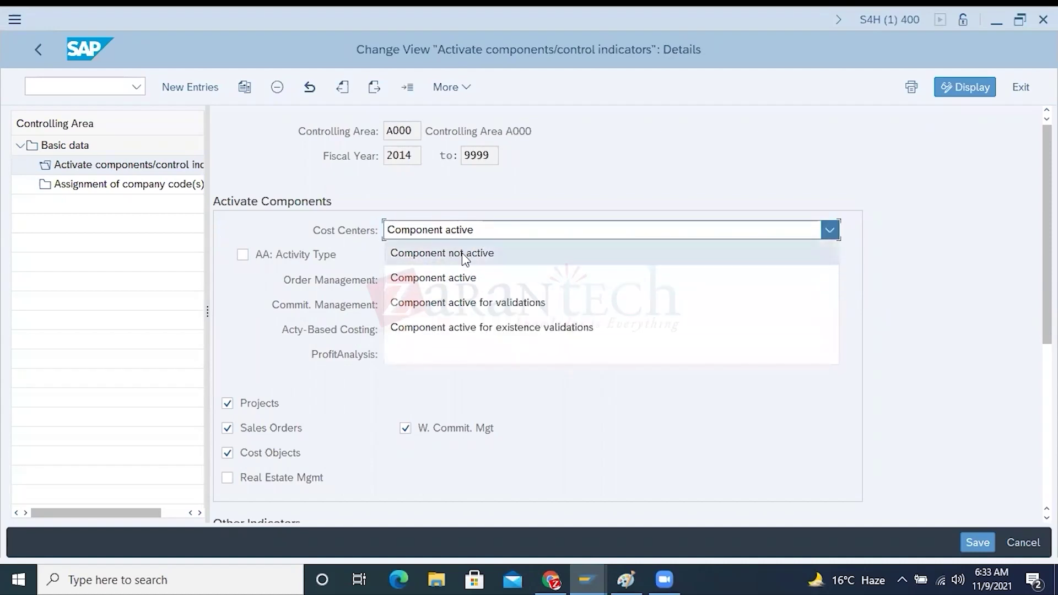
pyautogui.click(462, 251)
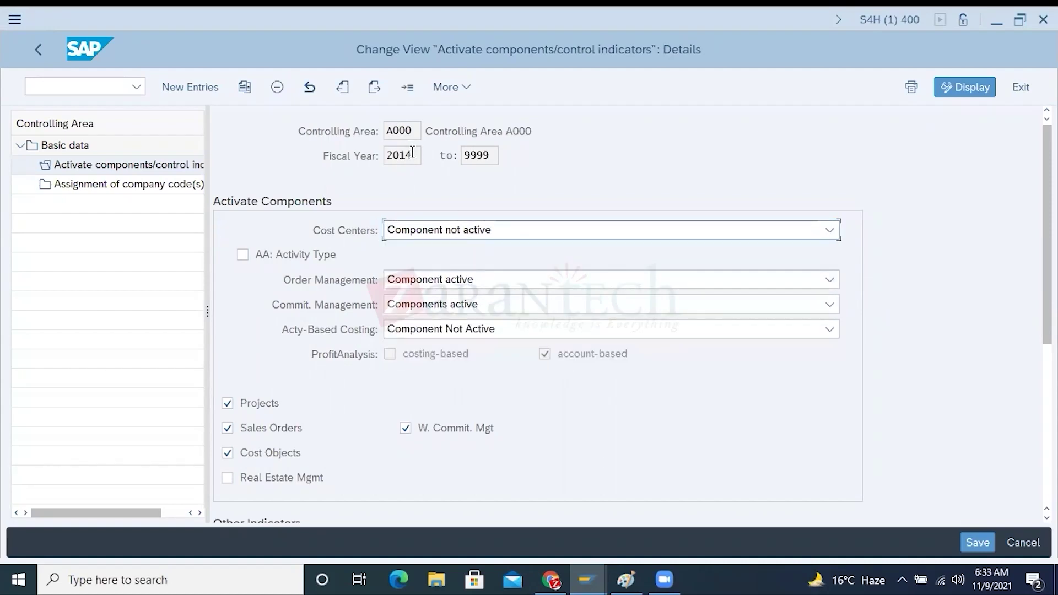
pyautogui.click(396, 131)
pyautogui.click(408, 155)
pyautogui.click(492, 156)
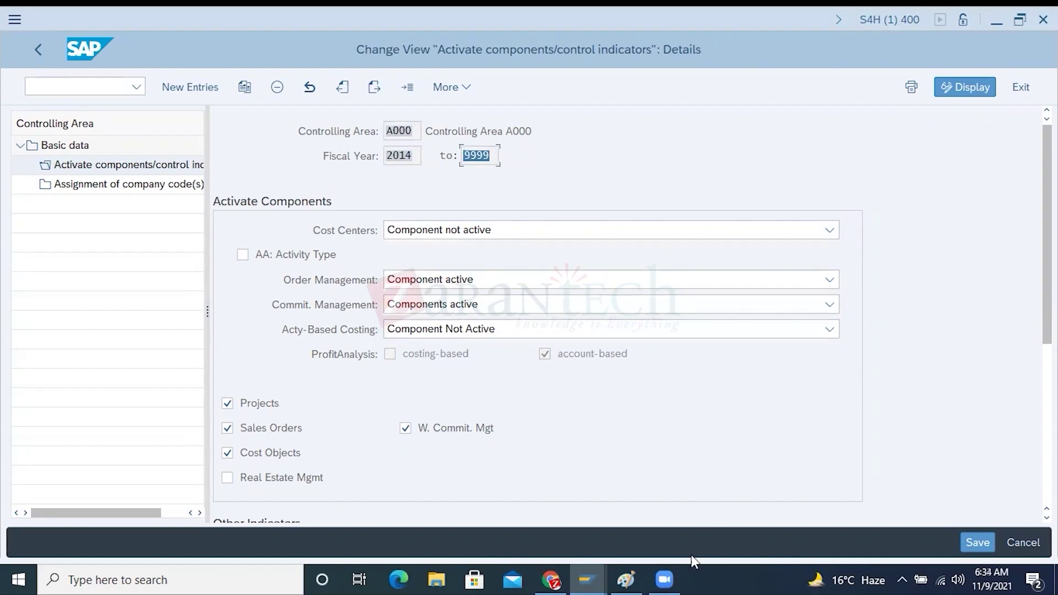
# Step: Switch to the travel expense posting and relate the debit amount to its cost center field
pyautogui.moveTo(600, 570)
pyautogui.click(686, 528)
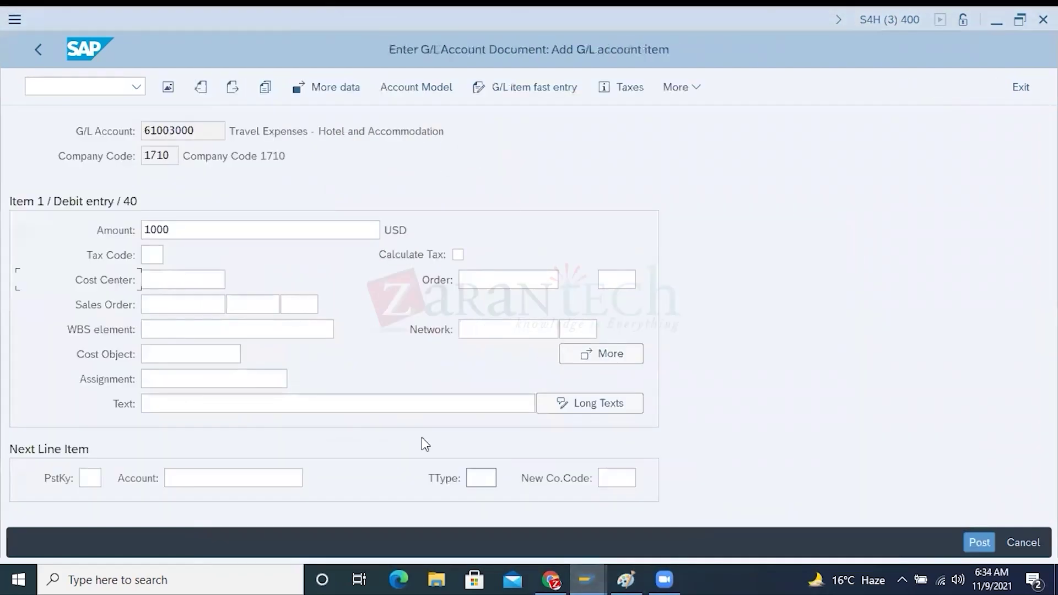
pyautogui.click(150, 279)
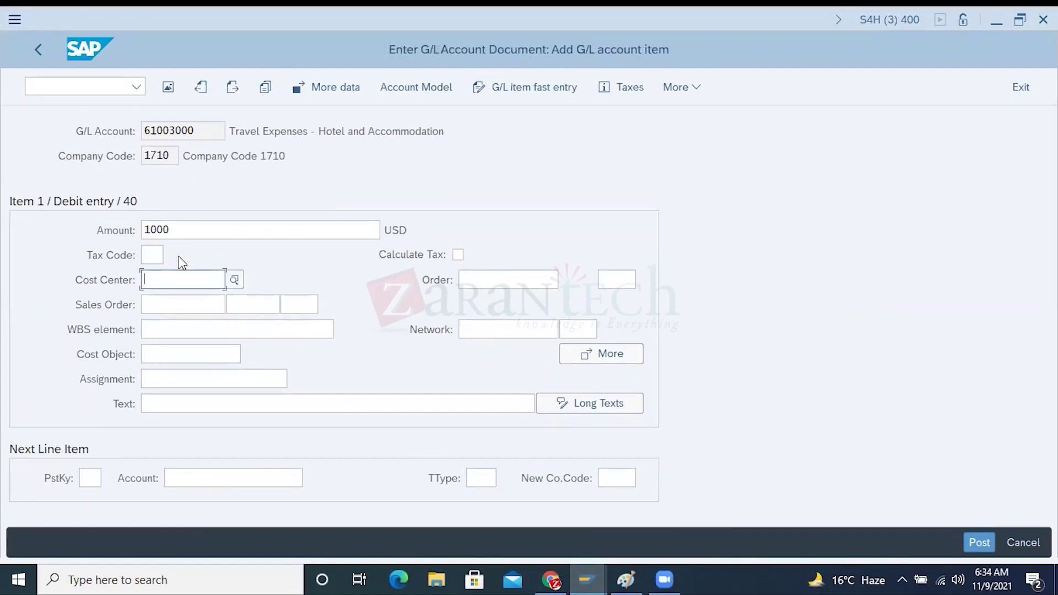
pyautogui.moveTo(172, 229); pyautogui.dragTo(140, 228)
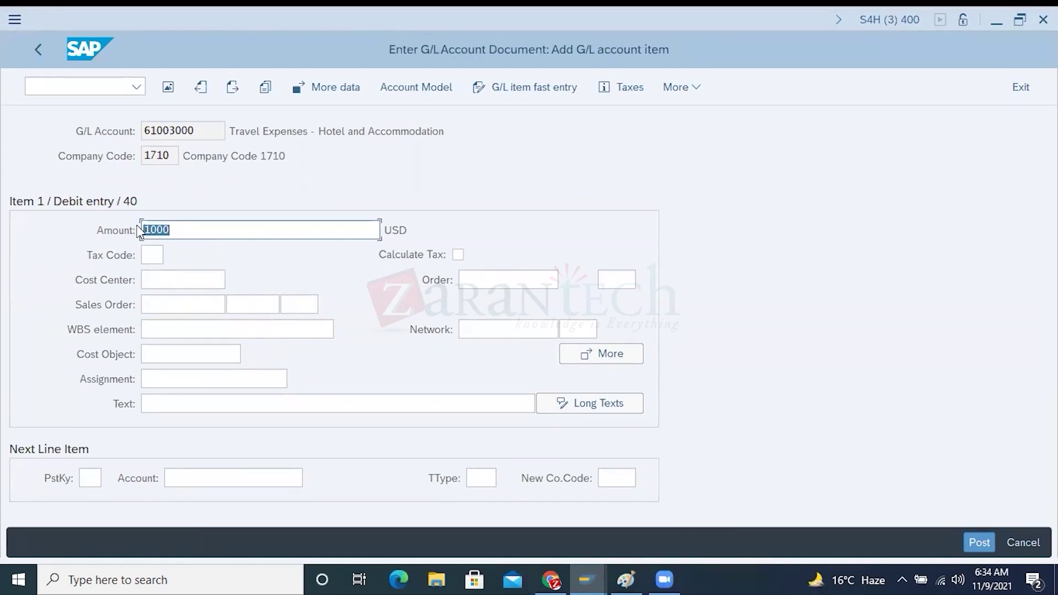
pyautogui.click(130, 282)
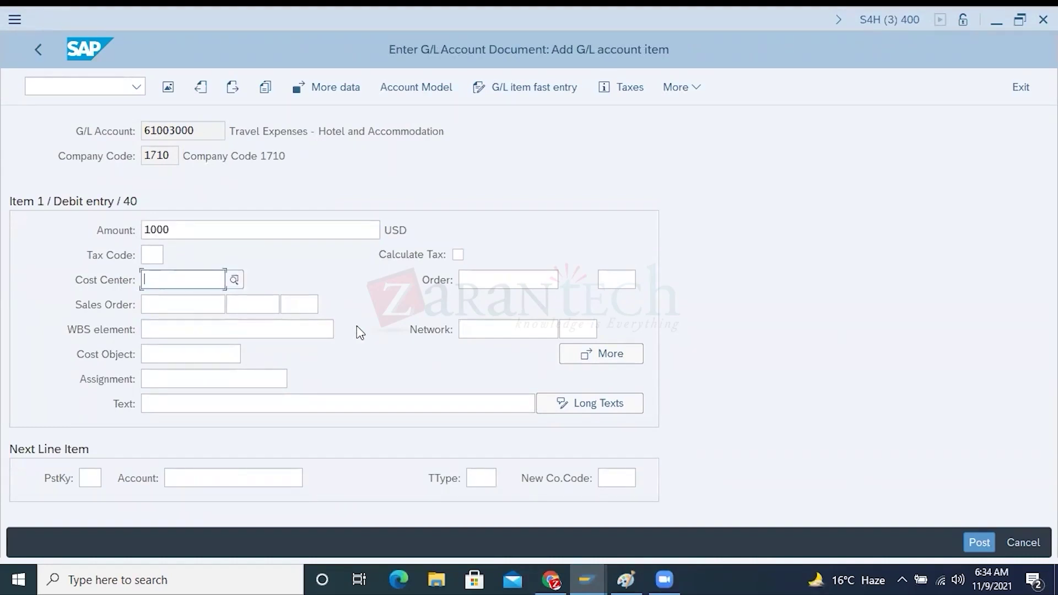
# Step: Return to the A000 activation settings, set Cost Centers to Component active, and point out Order Management
pyautogui.moveTo(581, 570)
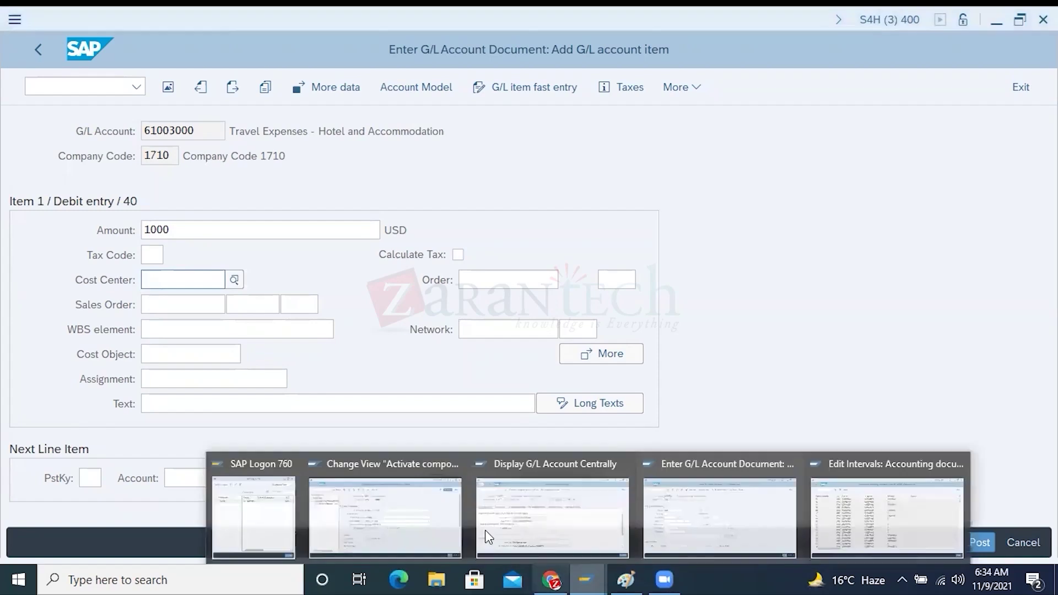
pyautogui.click(551, 485)
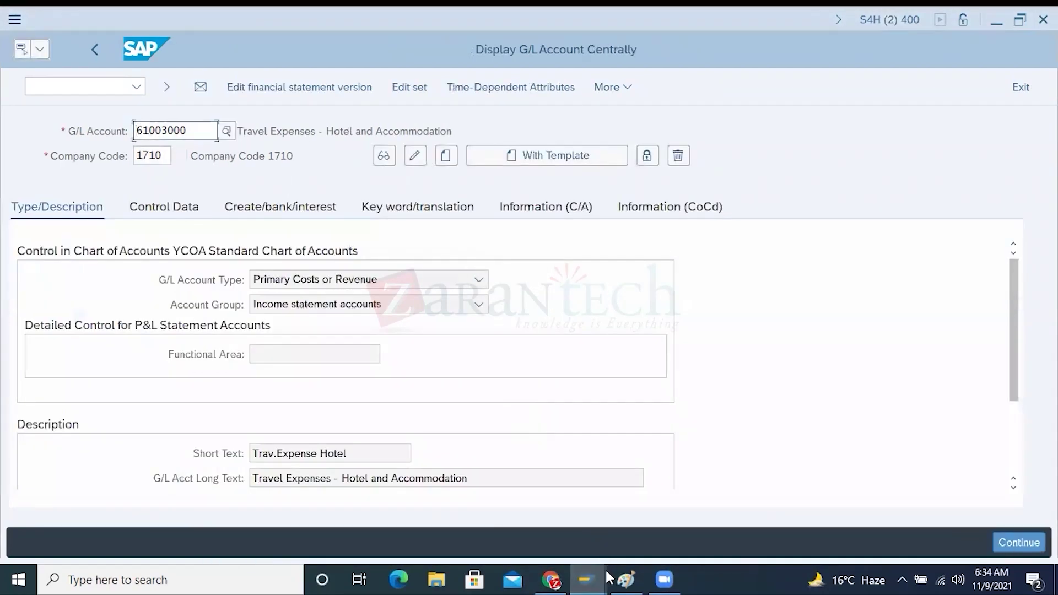
pyautogui.moveTo(588, 578)
pyautogui.click(390, 509)
pyautogui.click(450, 232)
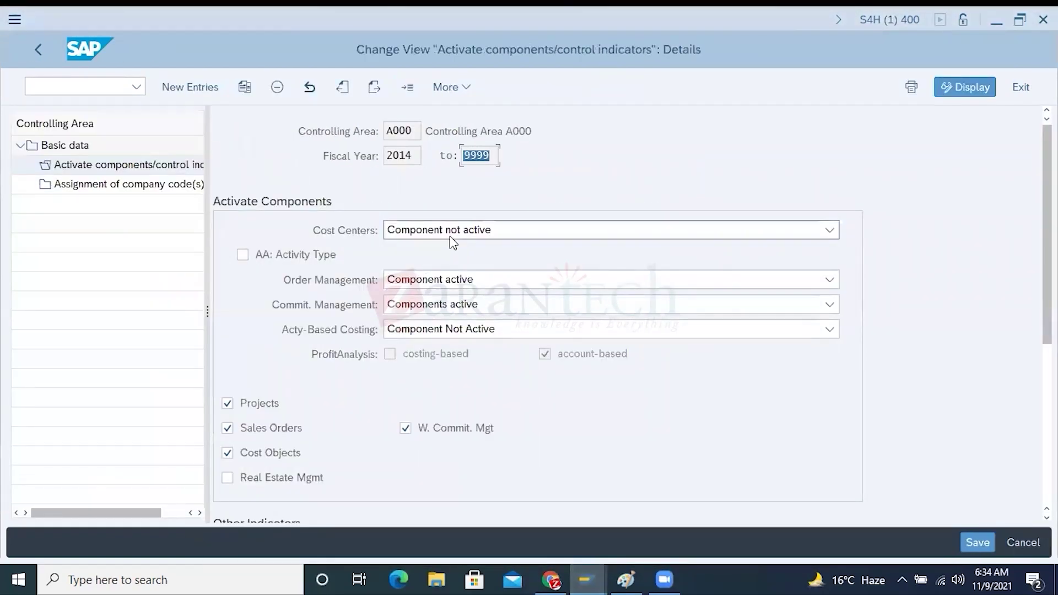
pyautogui.click(452, 277)
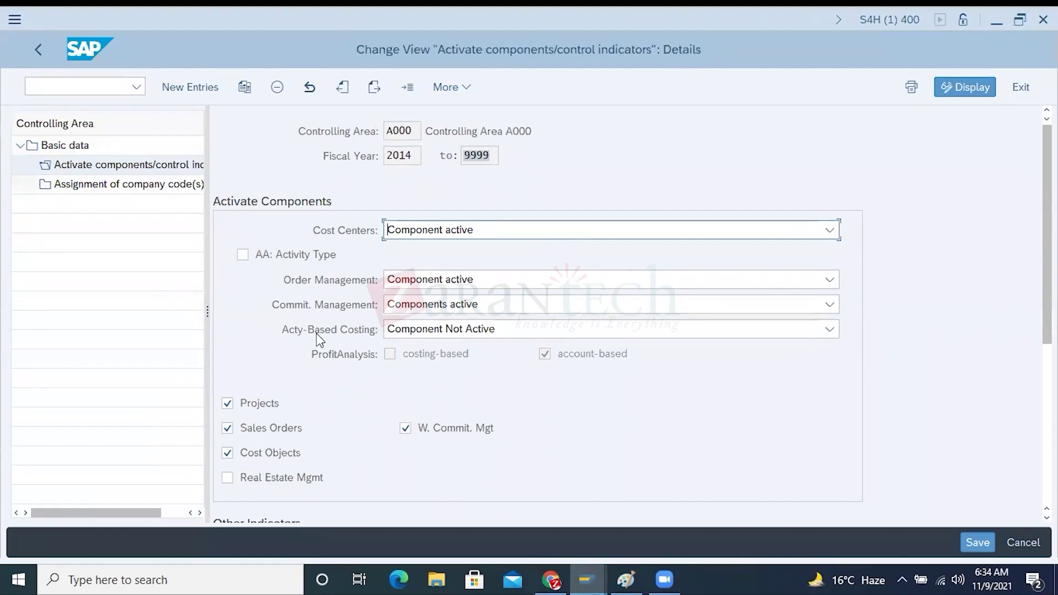
pyautogui.click(314, 284)
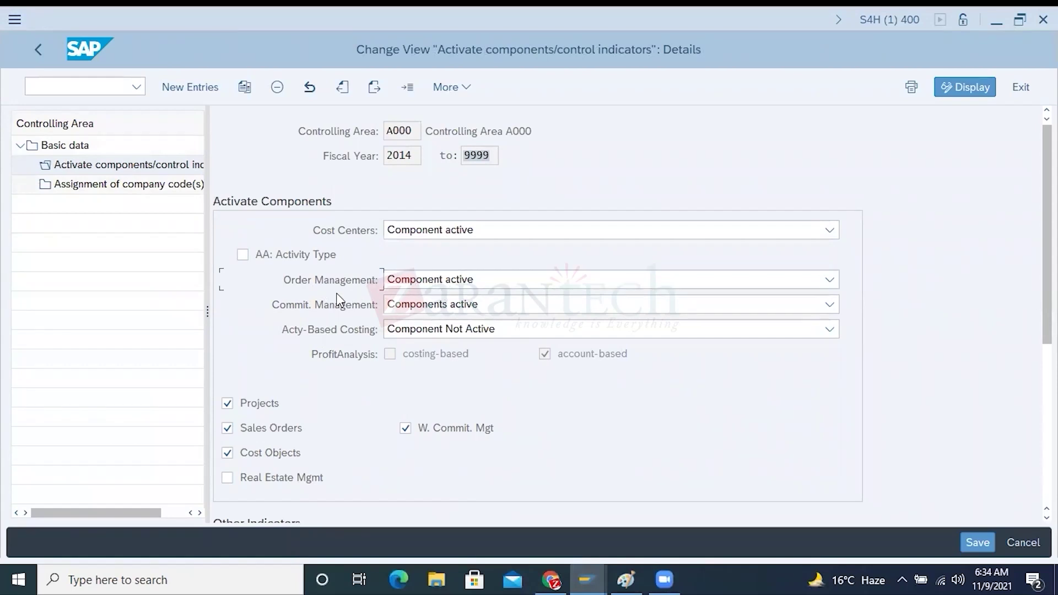
# Step: Review the active components of controlling area A000, including Commit. Management, Acty-Based Costing and the Other Indicators section
pyautogui.click(316, 306)
pyautogui.click(331, 329)
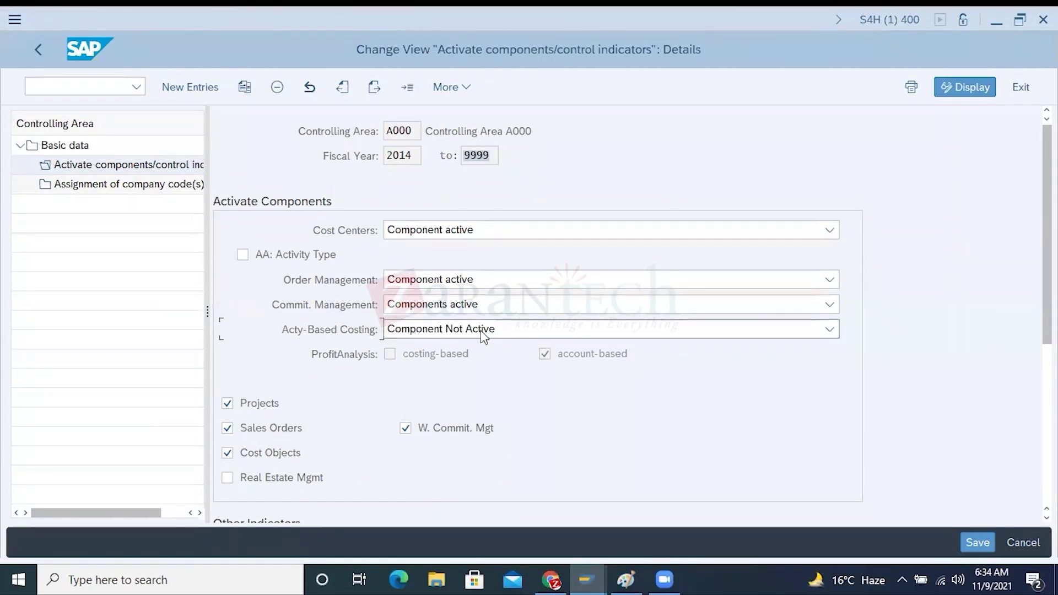
pyautogui.scroll(-3, 480, 329)
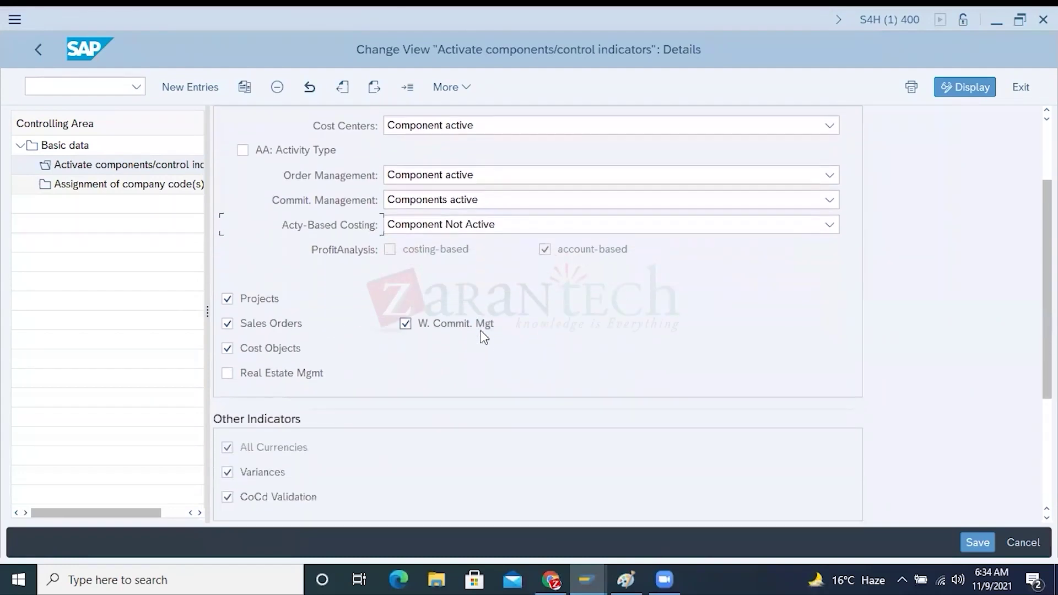
pyautogui.scroll(-1, 481, 330)
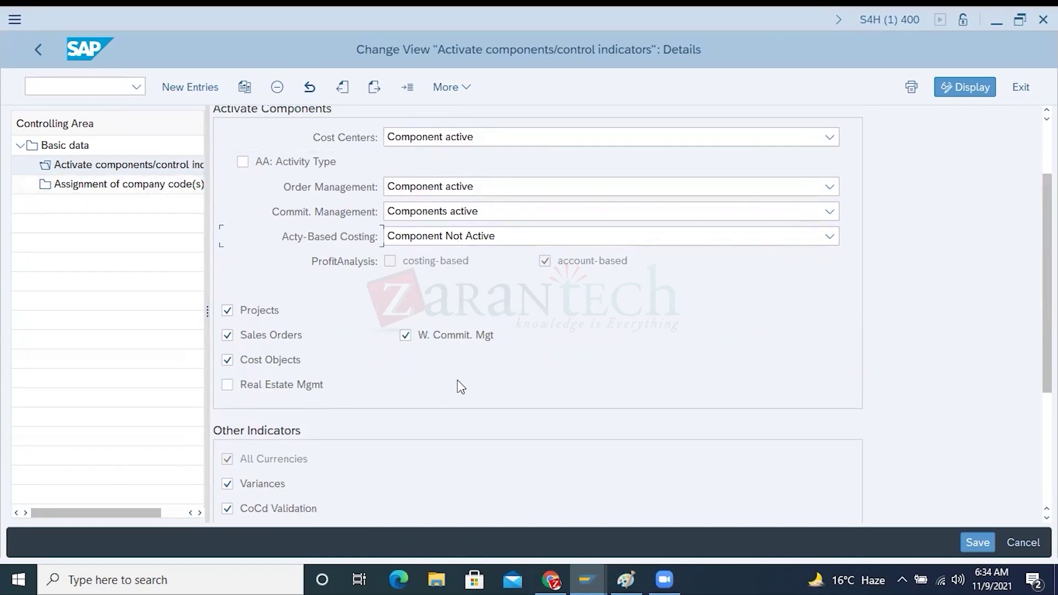
pyautogui.scroll(-4, 461, 385)
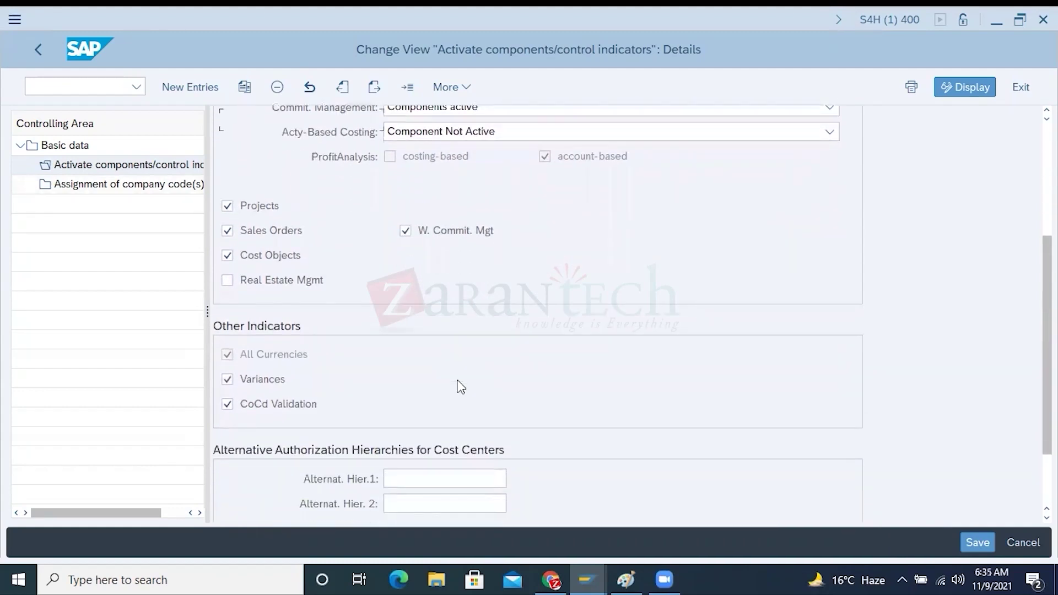
pyautogui.scroll(-2, 462, 387)
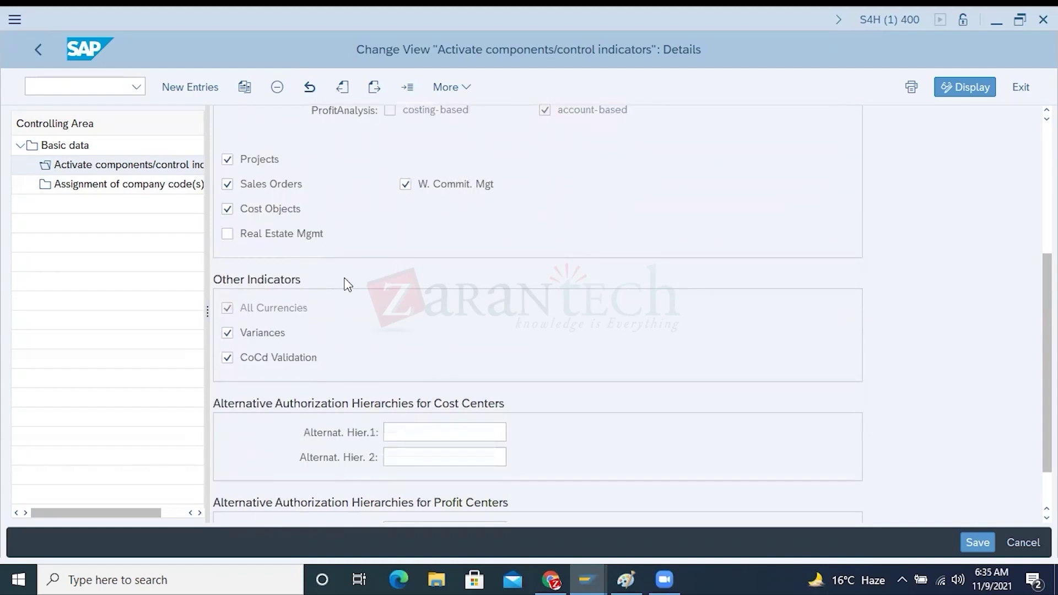
pyautogui.scroll(8, 347, 284)
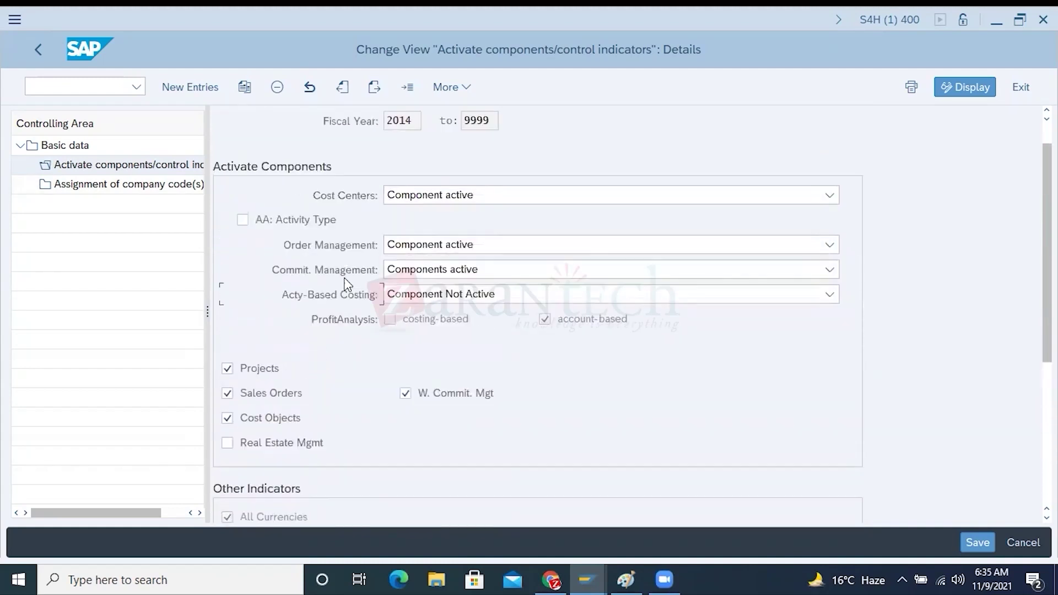
# Step: Deactivate W. Commit. Mgt for sales orders in controlling area A000, leaving Projects and Sales Orders active
pyautogui.click(272, 395)
pyautogui.click(266, 398)
pyautogui.click(345, 199)
pyautogui.click(266, 378)
pyautogui.click(256, 393)
pyautogui.click(426, 395)
pyautogui.click(265, 393)
pyautogui.click(262, 375)
pyautogui.click(263, 392)
pyautogui.click(296, 394)
# Step: Examine the Other Indicators of controlling area A000: All Currencies, Variances and CoCd Validation
pyautogui.scroll(-5, 595, 306)
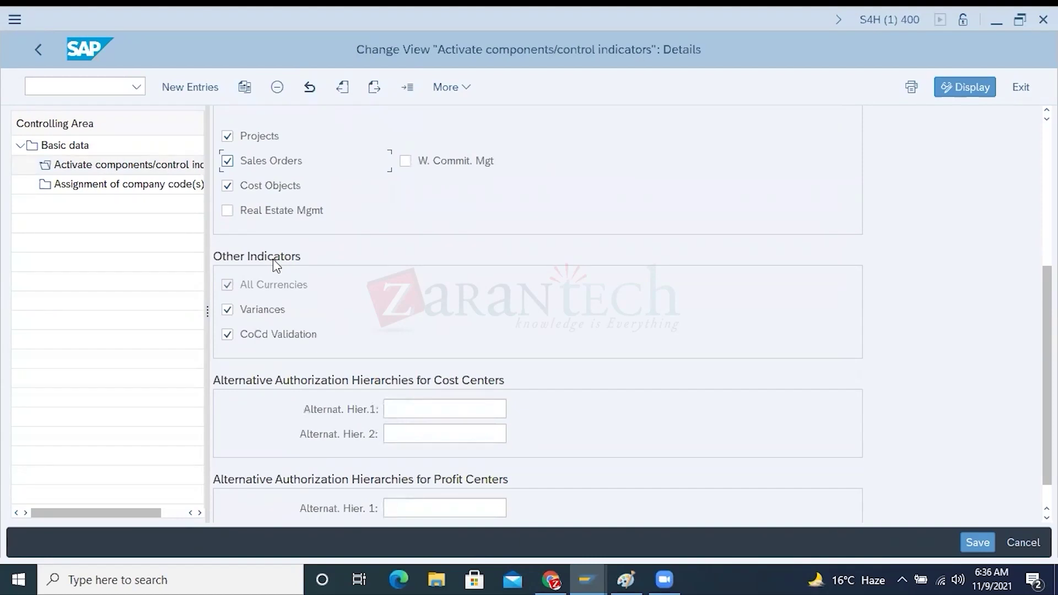
pyautogui.click(256, 286)
pyautogui.click(229, 311)
pyautogui.click(236, 334)
pyautogui.click(228, 334)
pyautogui.click(227, 289)
# Step: Open the company code assignments of controlling area A000 and check the first assigned company codes
pyautogui.doubleClick(82, 187)
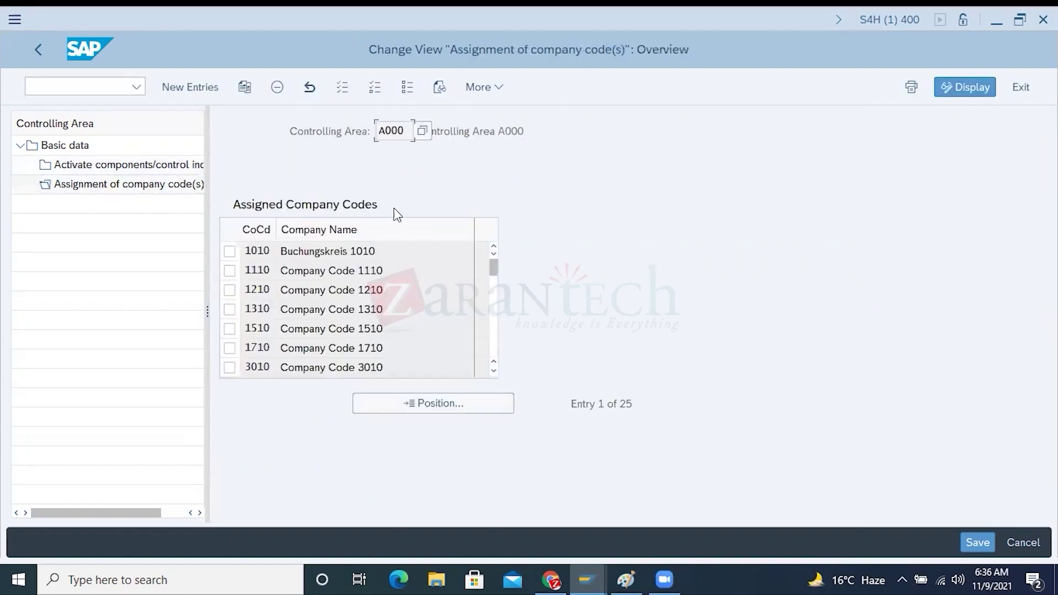
pyautogui.moveTo(408, 131); pyautogui.dragTo(371, 133)
pyautogui.moveTo(380, 253); pyautogui.dragTo(243, 256)
pyautogui.moveTo(397, 269); pyautogui.dragTo(259, 278)
pyautogui.moveTo(386, 287); pyautogui.dragTo(269, 290)
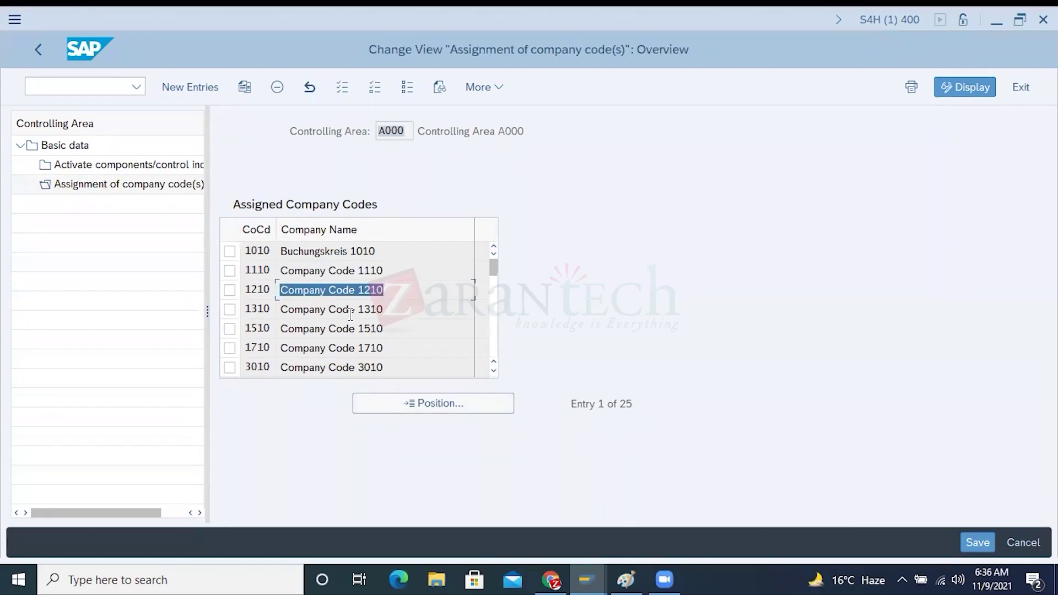
# Step: View the basic data details of controlling area A000, and return to its control indicators to check All Currencies
pyautogui.doubleClick(68, 148)
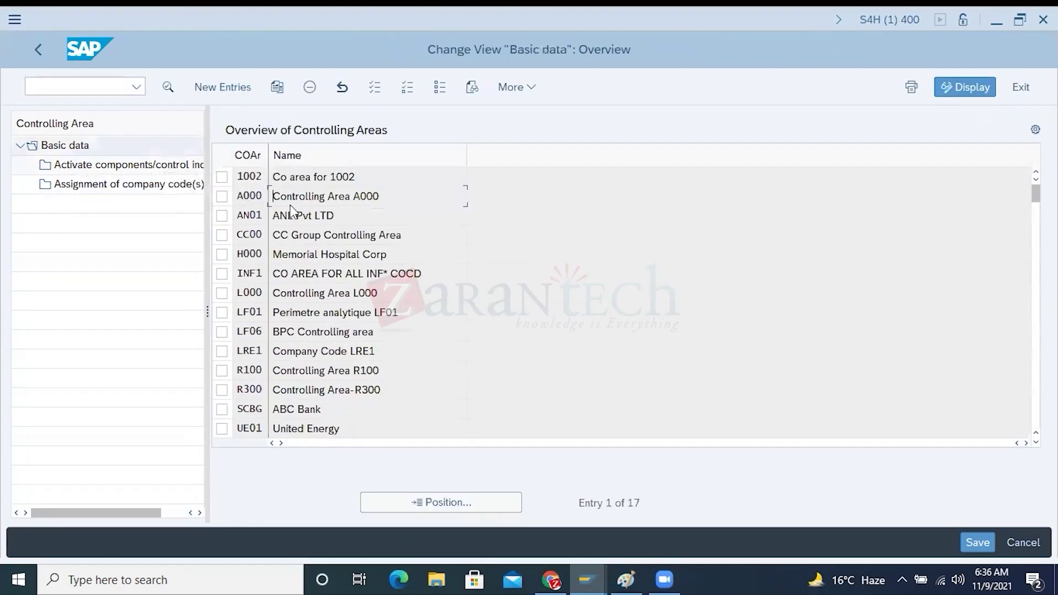
pyautogui.doubleClick(283, 198)
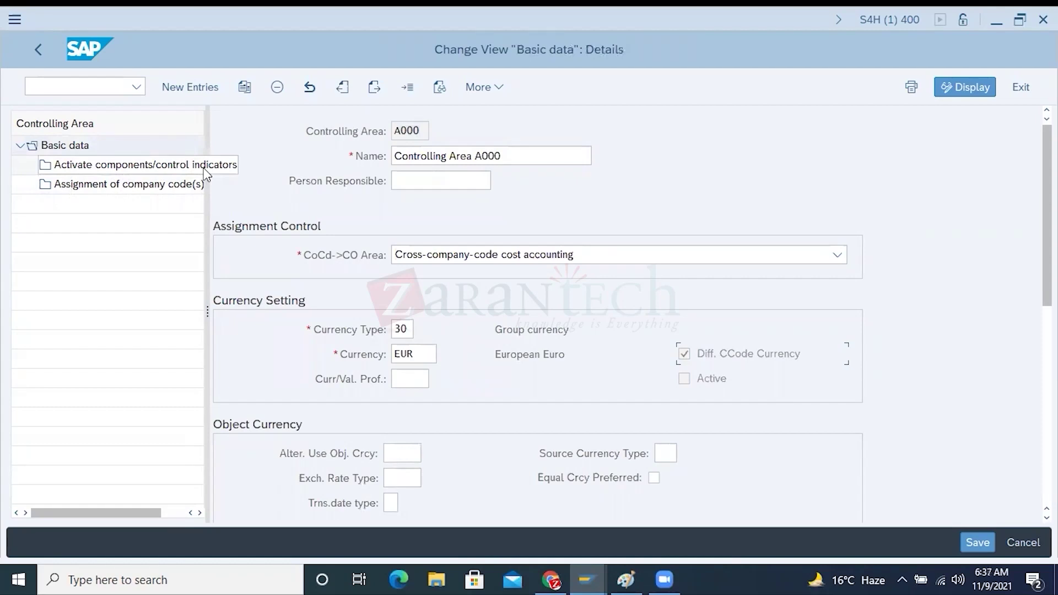
pyautogui.doubleClick(172, 169)
pyautogui.scroll(-5, 300, 449)
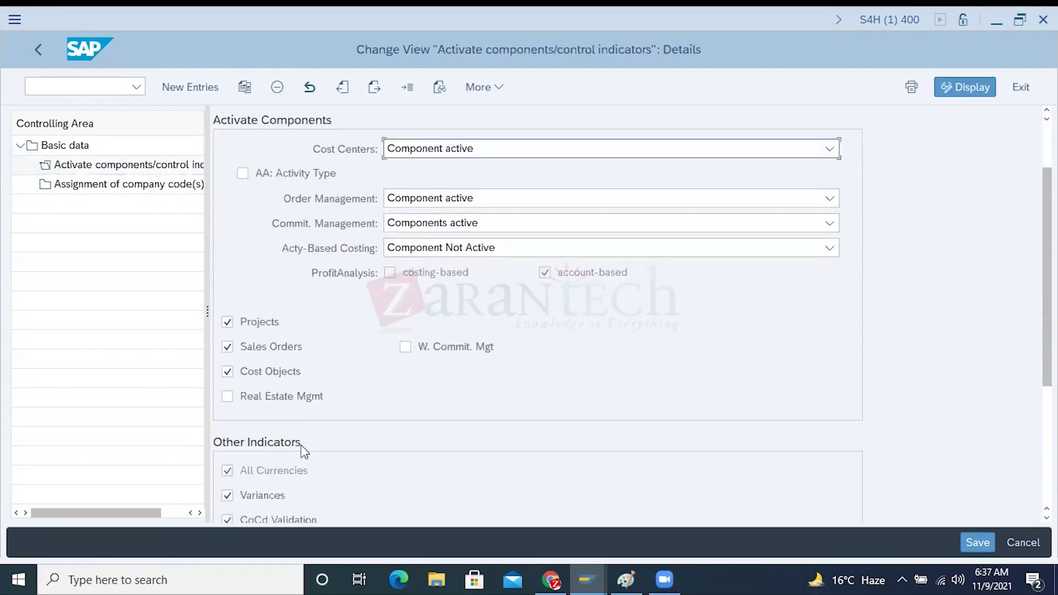
pyautogui.click(265, 336)
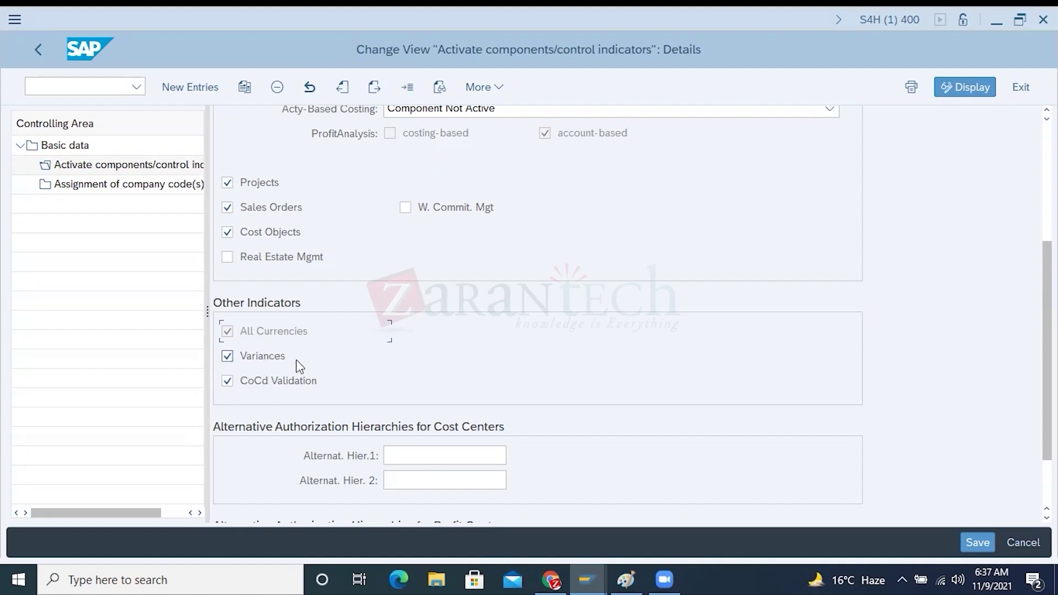
# Step: Open the field help for CoCd Validation, read how it applies in accounting, and close the help
pyautogui.rightClick(230, 380)
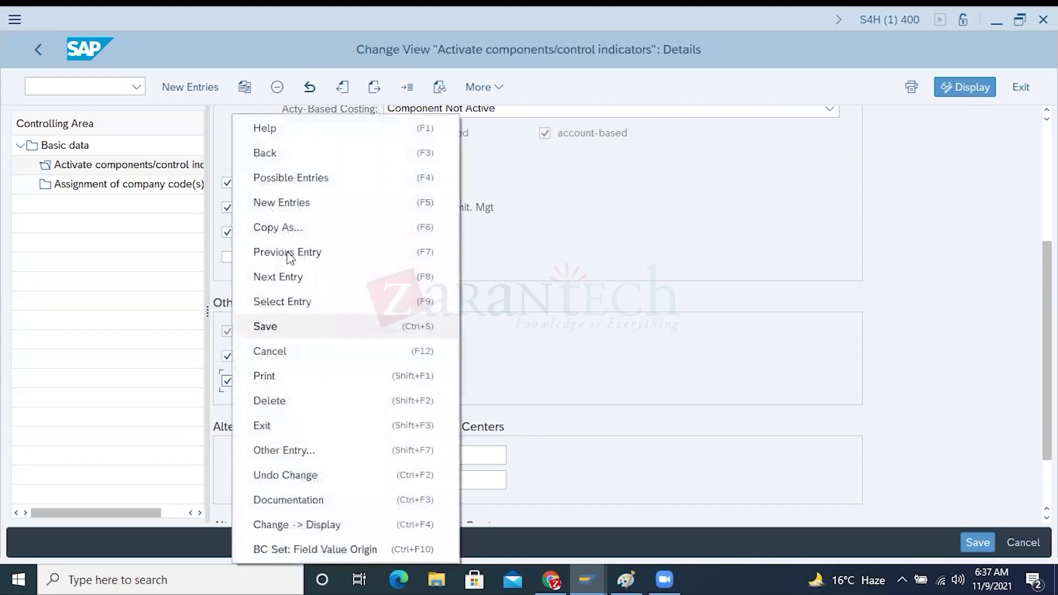
pyautogui.click(282, 124)
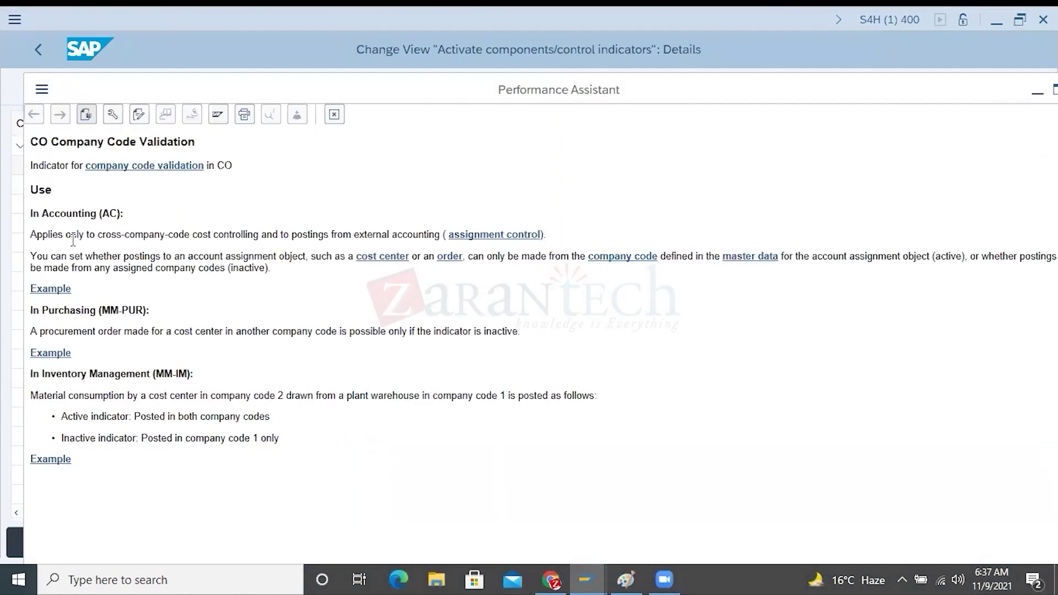
pyautogui.moveTo(44, 237); pyautogui.dragTo(423, 240)
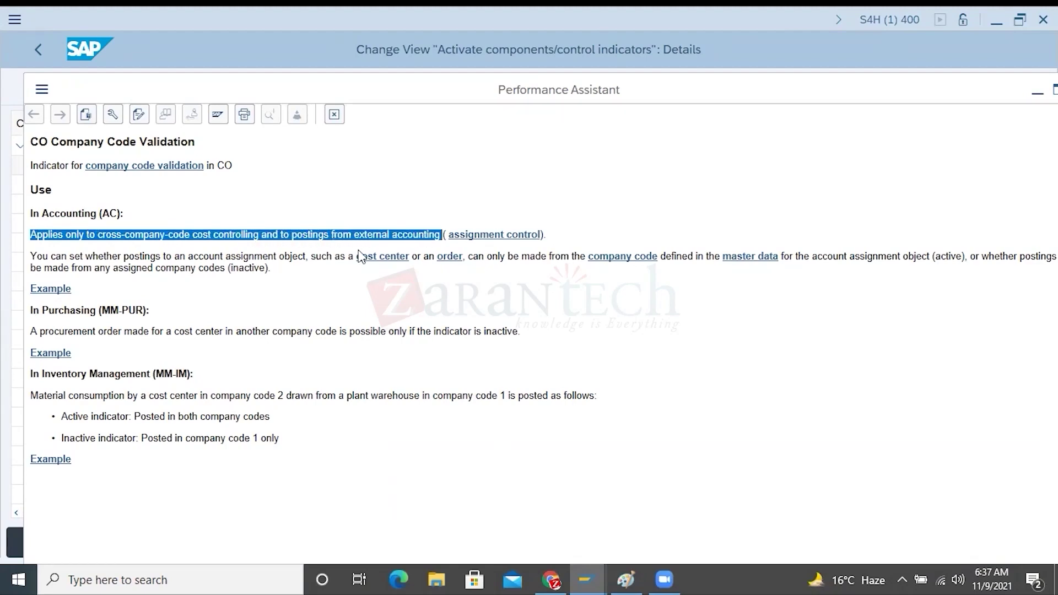
pyautogui.moveTo(33, 256); pyautogui.dragTo(744, 267)
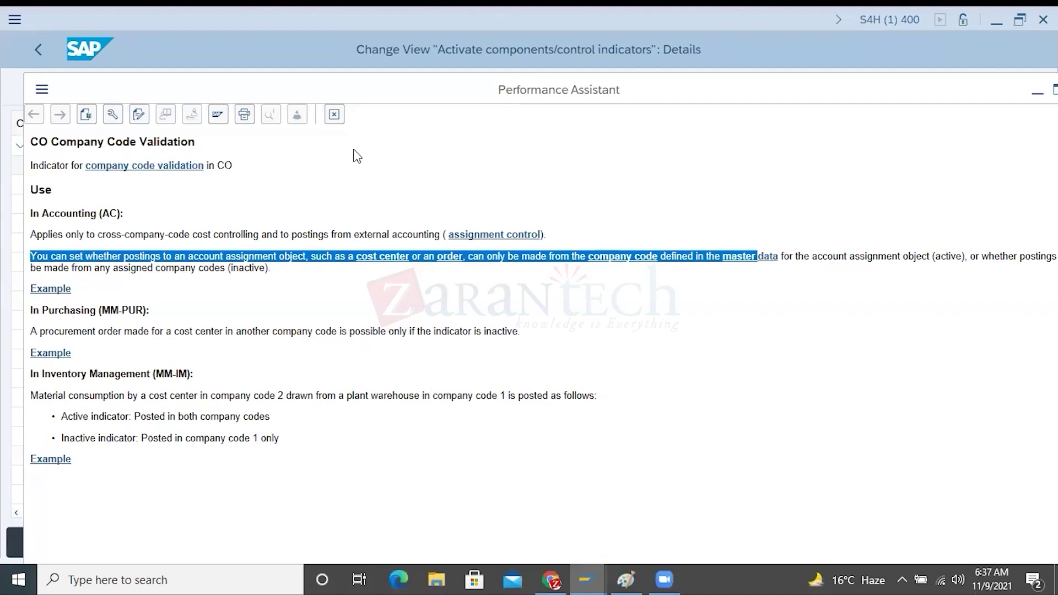
pyautogui.click(334, 114)
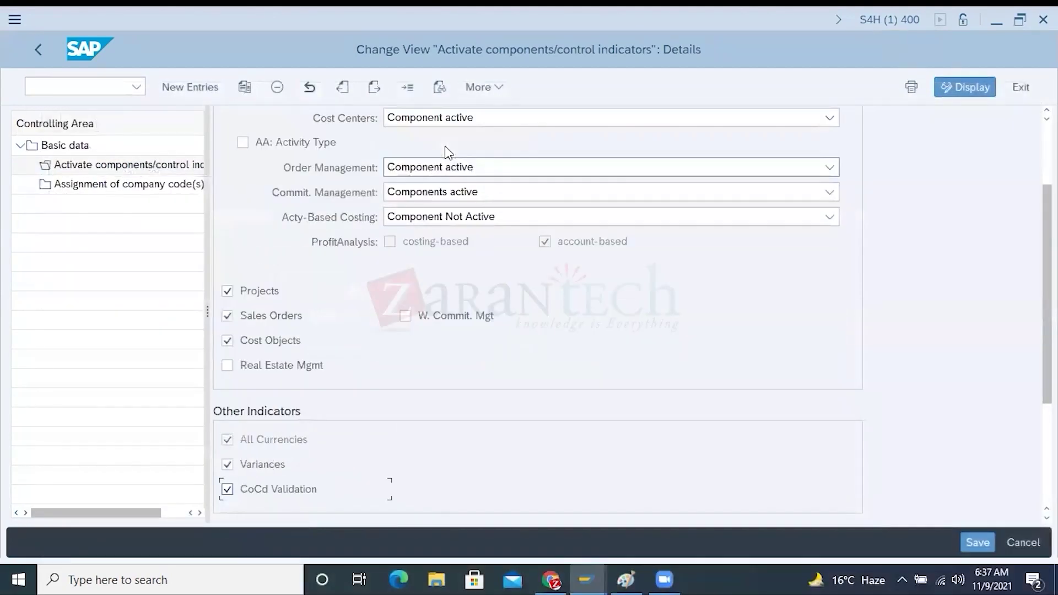
pyautogui.scroll(-4, 574, 231)
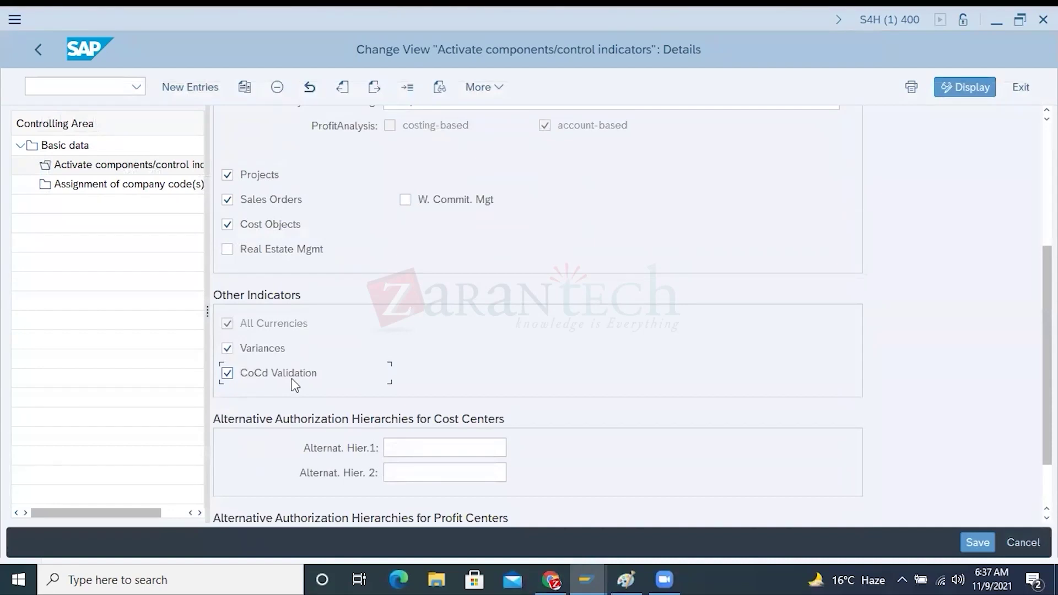
# Step: Switch to the Paint diagram and add the text "HP10-----" in front of the FINANCIAL heading
pyautogui.click(626, 578)
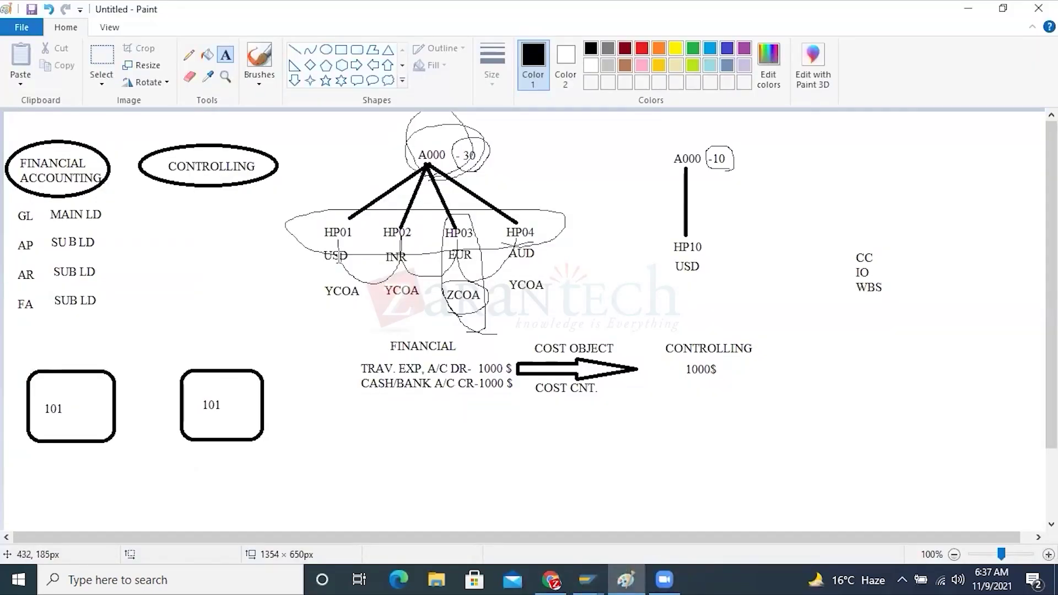
pyautogui.click(332, 344)
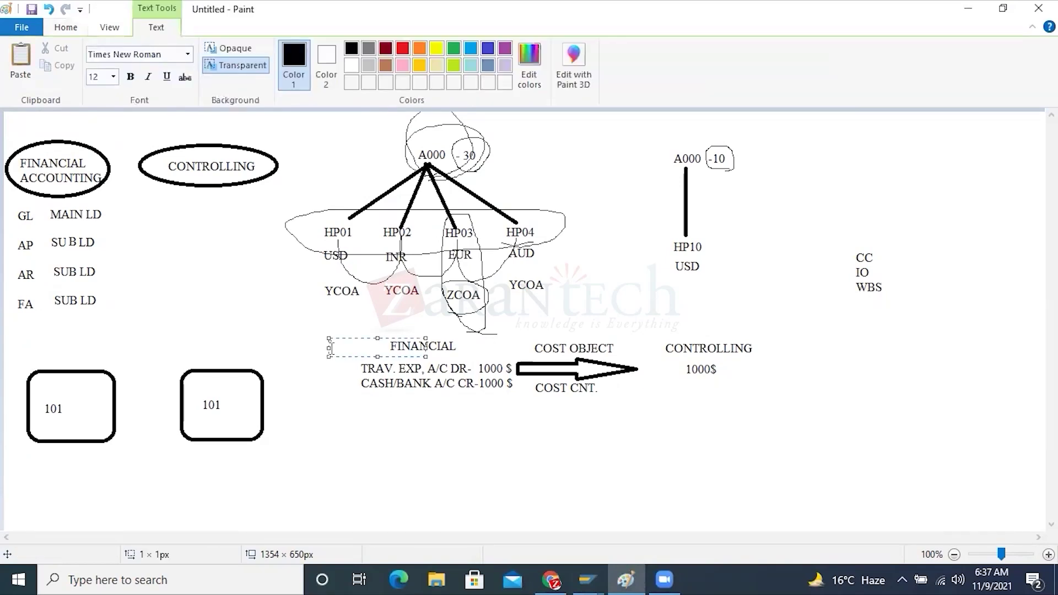
pyautogui.write('HP10')
pyautogui.press('BackSpace')
pyautogui.press('BackSpace')
pyautogui.write('P10-----')
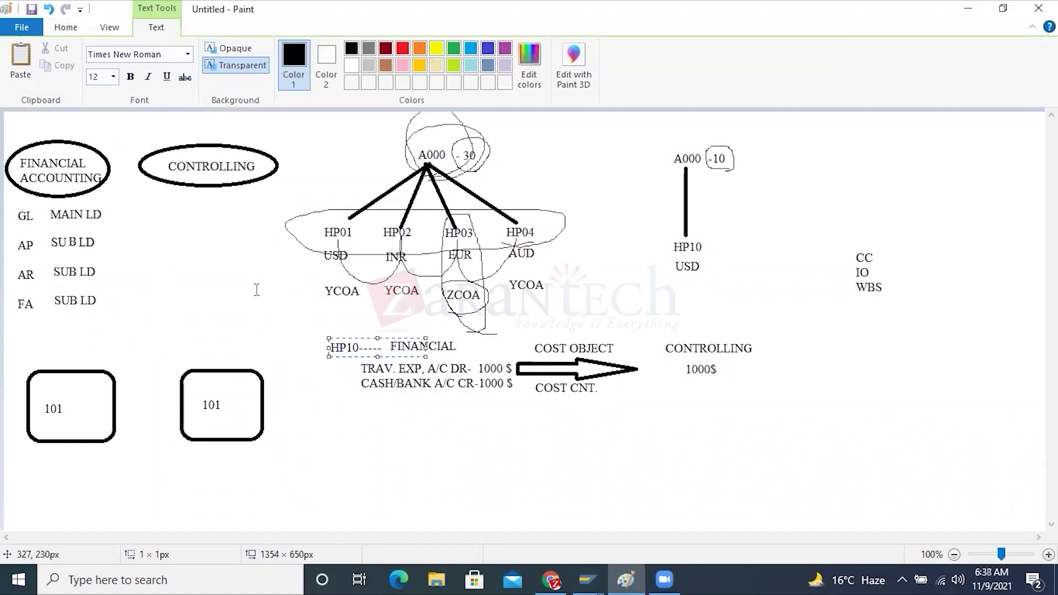
pyautogui.click(358, 347)
pyautogui.doubleClick(340, 347)
# Step: Switch back to the SAP controlling area window and view the company codes assigned to A000
pyautogui.click(580, 570)
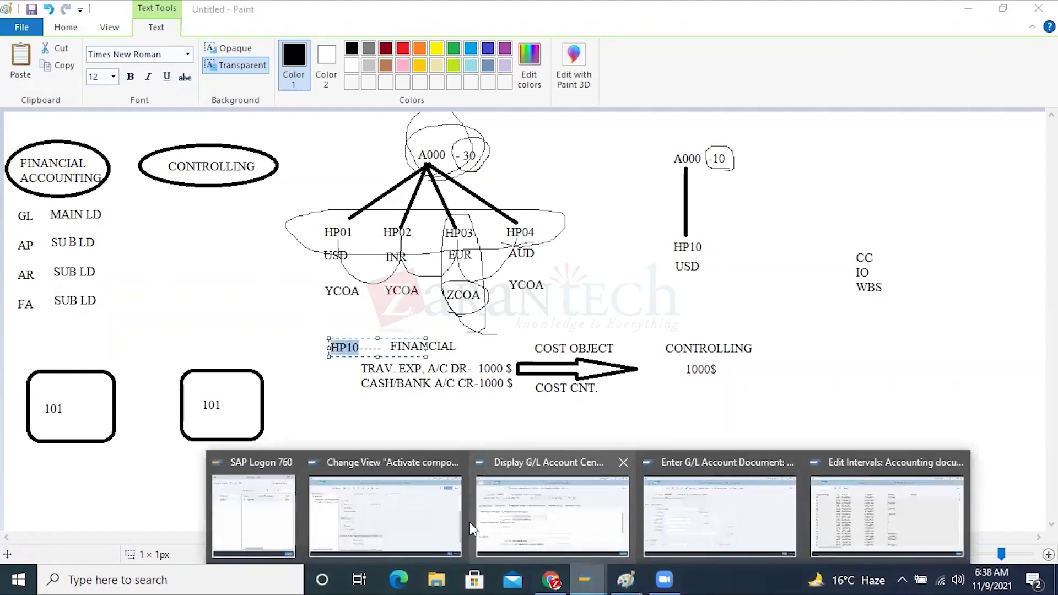
pyautogui.click(463, 521)
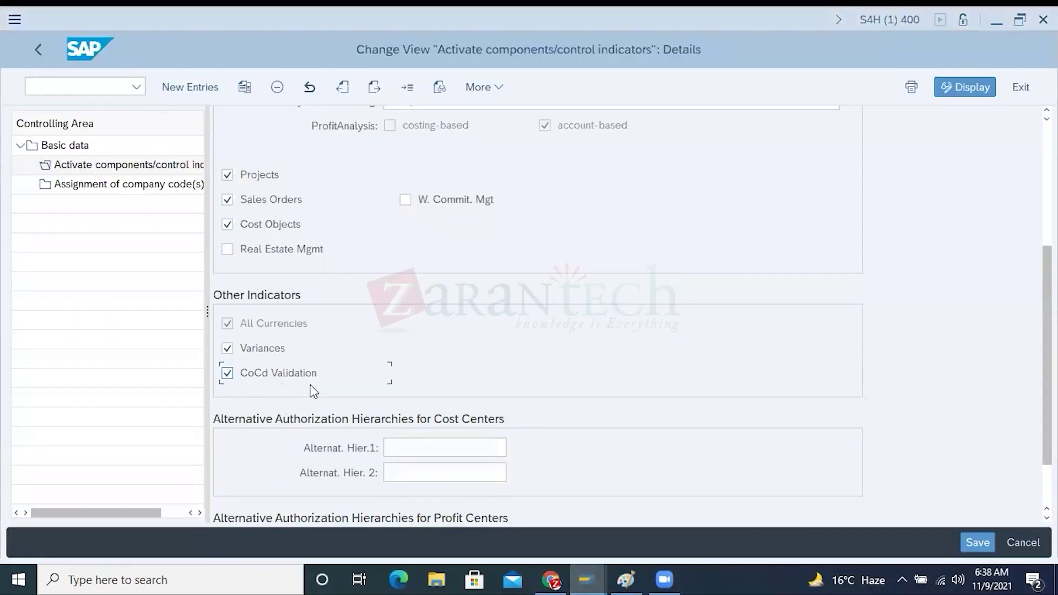
pyautogui.click(80, 186)
pyautogui.doubleClick(82, 190)
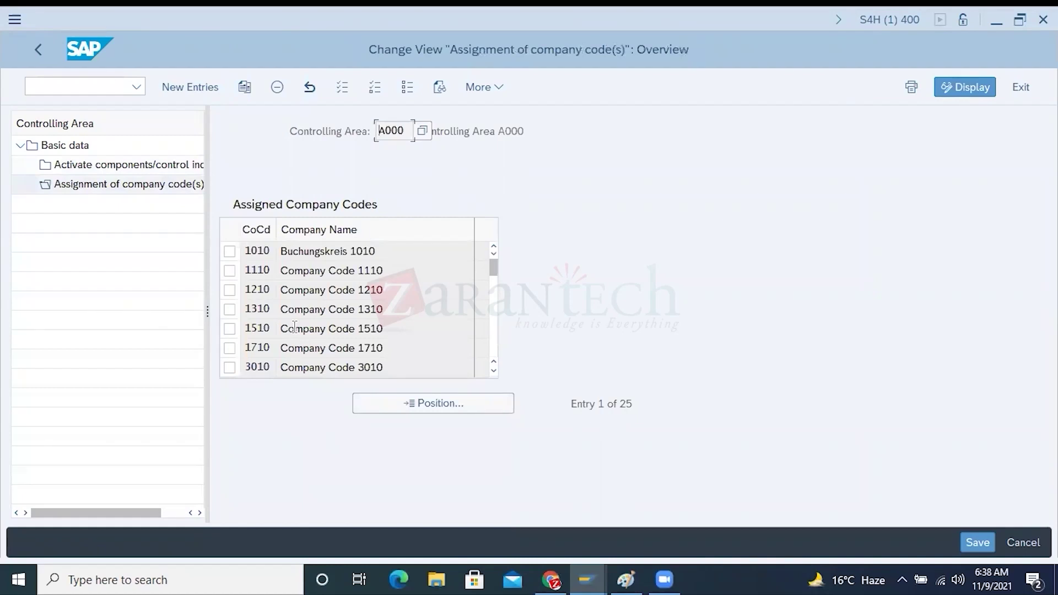
# Step: Return to the component activation details of A000 and review Cost Centers and the All Currencies indicator
pyautogui.doubleClick(82, 165)
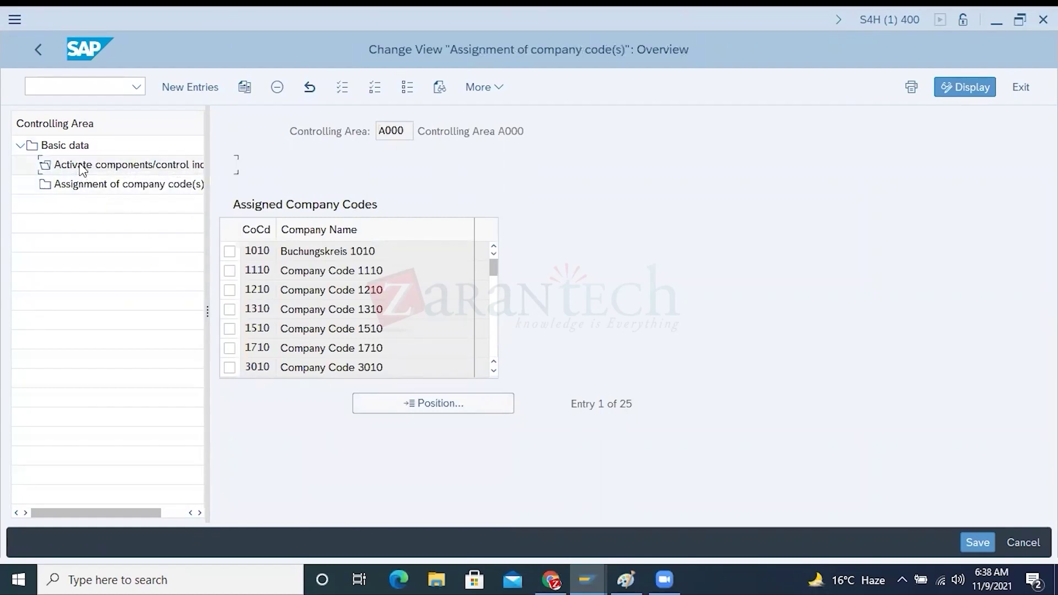
pyautogui.click(336, 234)
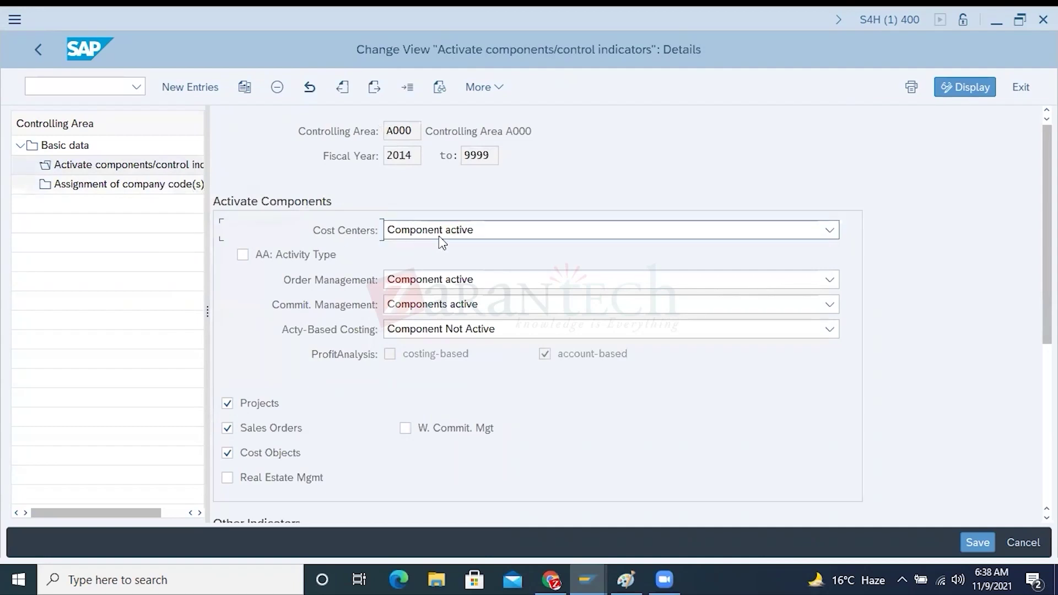
pyautogui.scroll(-5, 438, 239)
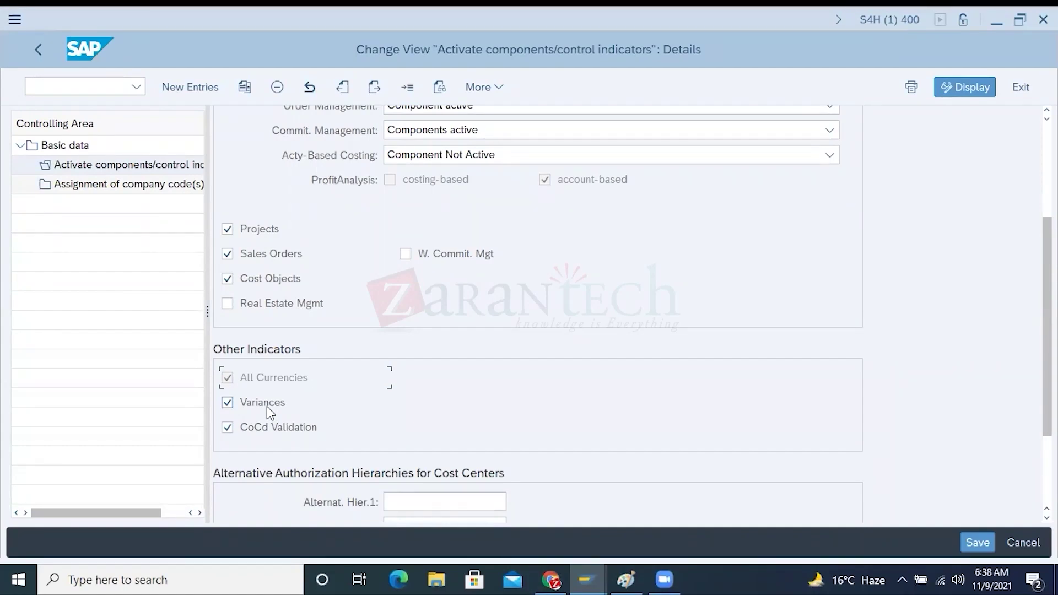
# Step: Switch to the Paint diagram and add the text "50000$" below the 1000$ amount under CONTROLLING
pyautogui.click(628, 577)
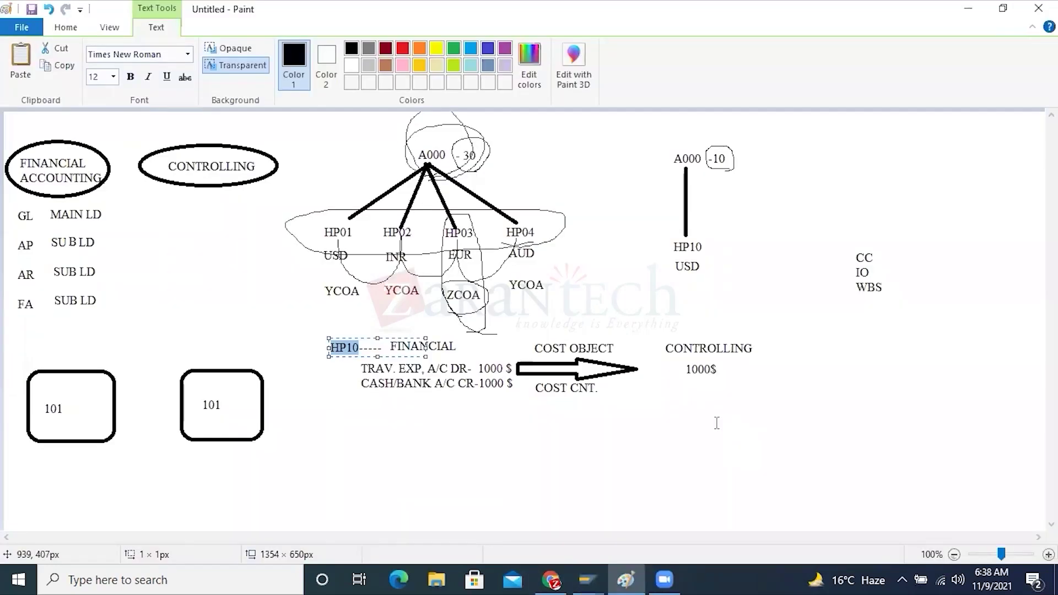
pyautogui.click(687, 409)
pyautogui.click(687, 409)
pyautogui.write('50000')
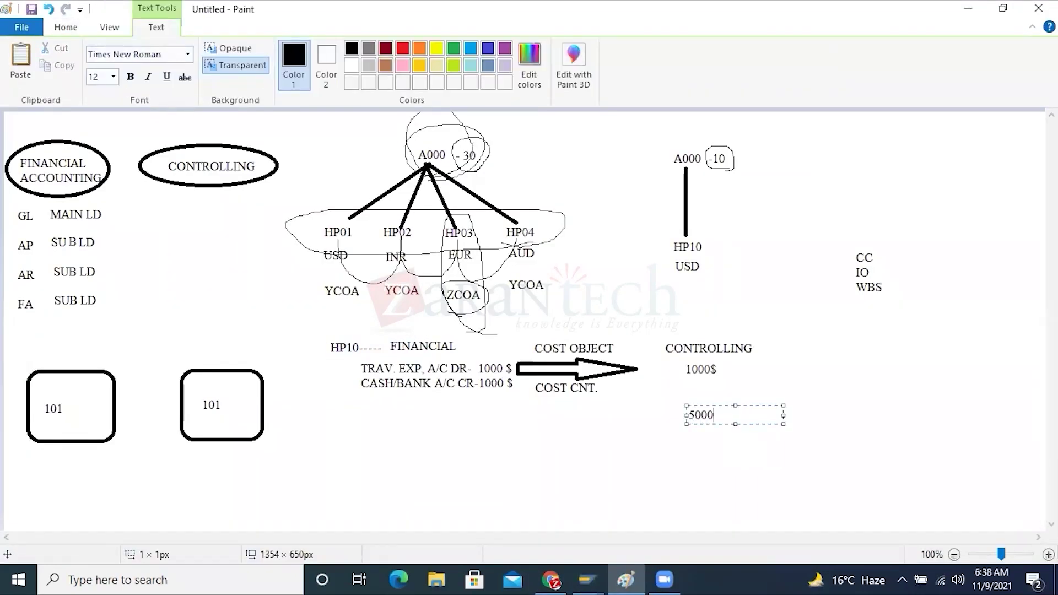
pyautogui.write('$')
pyautogui.click(786, 420)
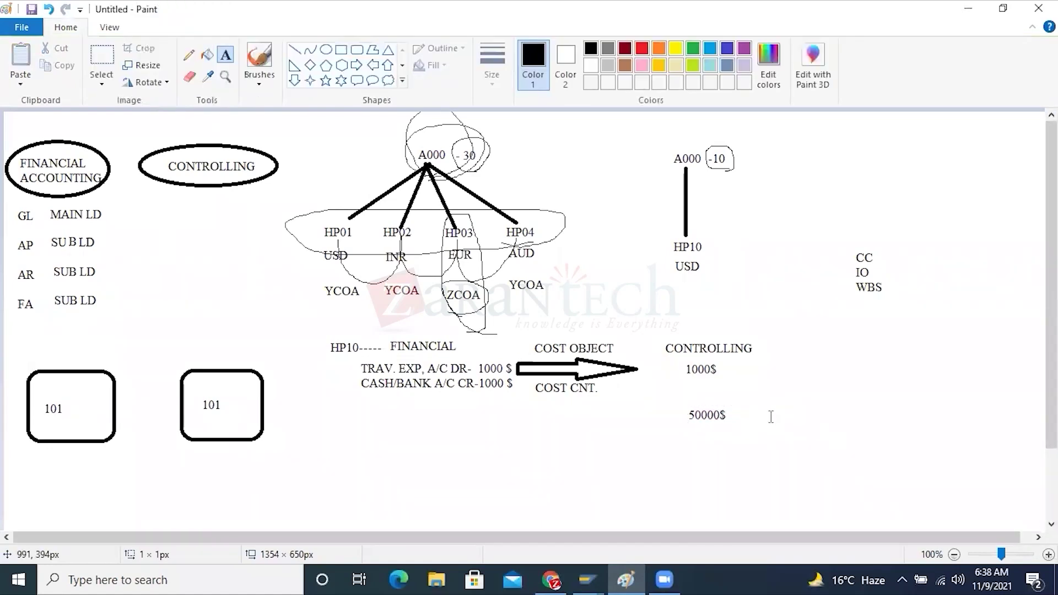
# Step: Add the amounts "45000$" and "5000$" as separate texts in a row beside 50000$
pyautogui.click(771, 413)
pyautogui.write('45000')
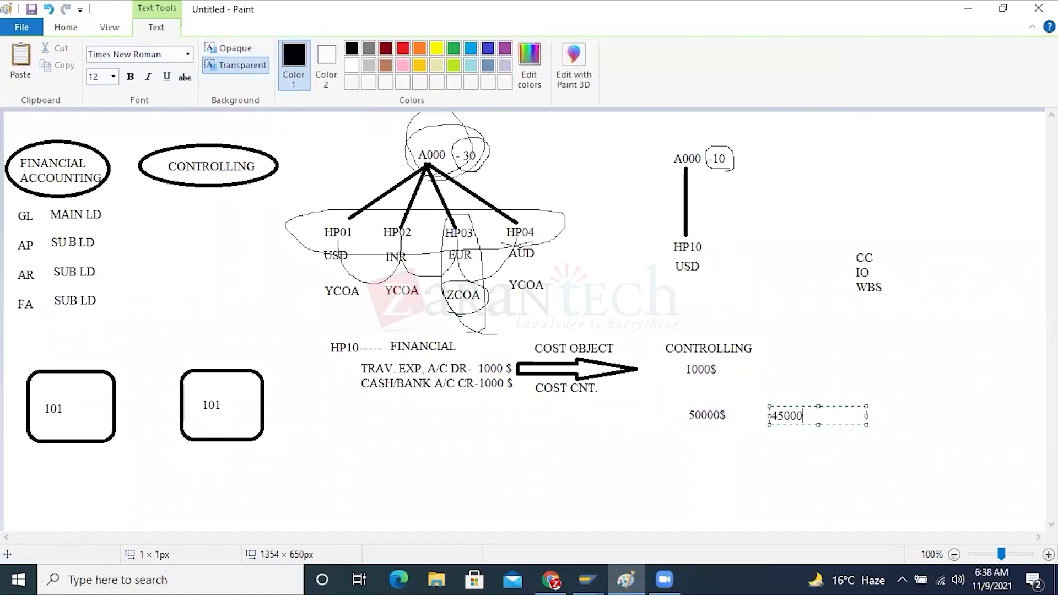
pyautogui.write('$')
pyautogui.click(854, 417)
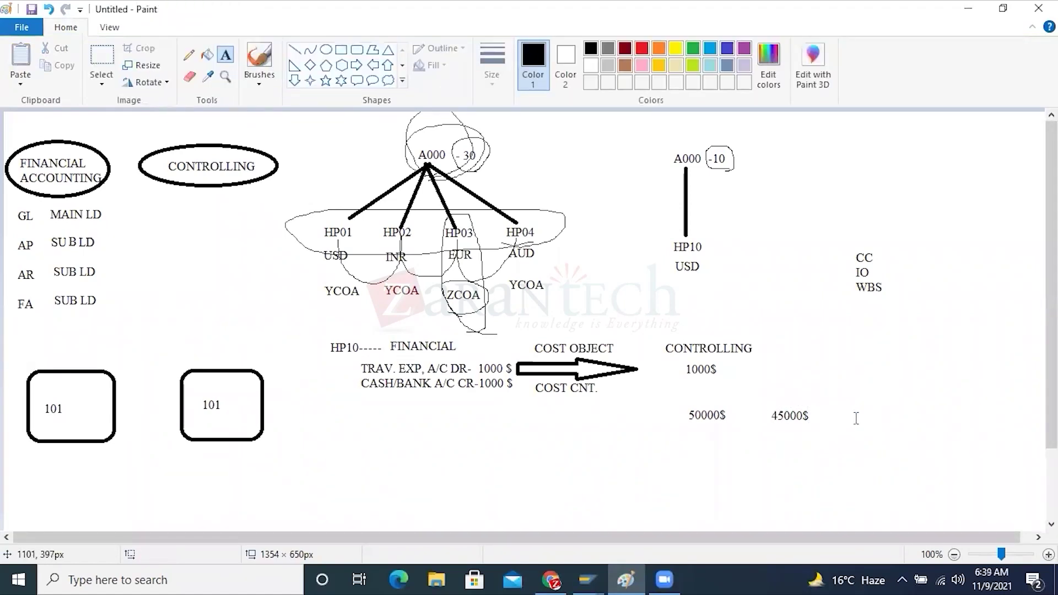
pyautogui.click(855, 415)
pyautogui.write('50')
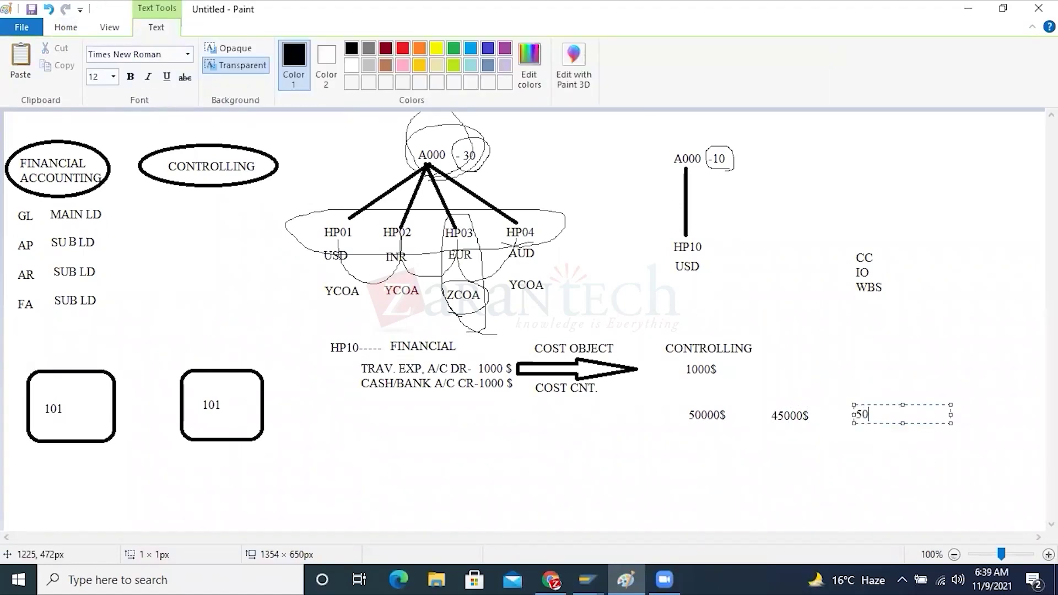
pyautogui.write('00$')
# Step: Switch to the SAP component activation details of A000 and review Cost Centers, Other Indicators and the alternative authorization hierarchies
pyautogui.click(587, 568)
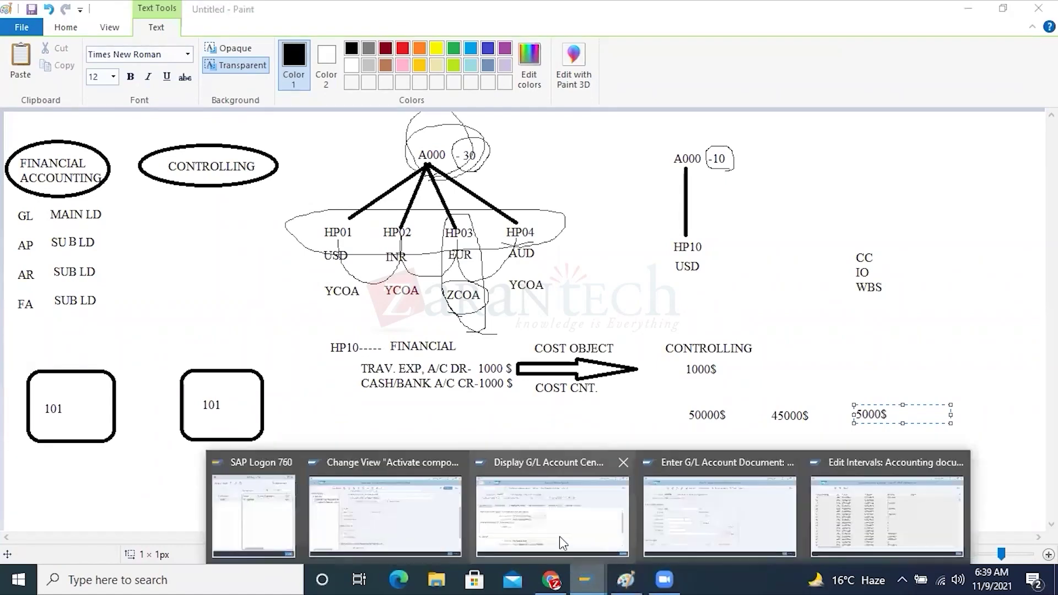
pyautogui.click(406, 522)
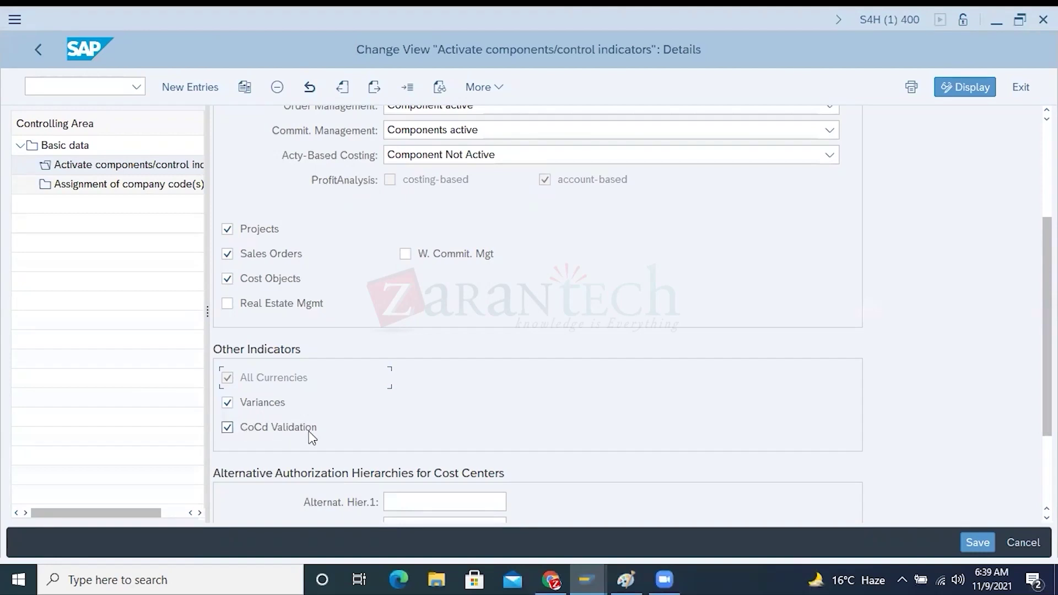
pyautogui.scroll(5, 309, 431)
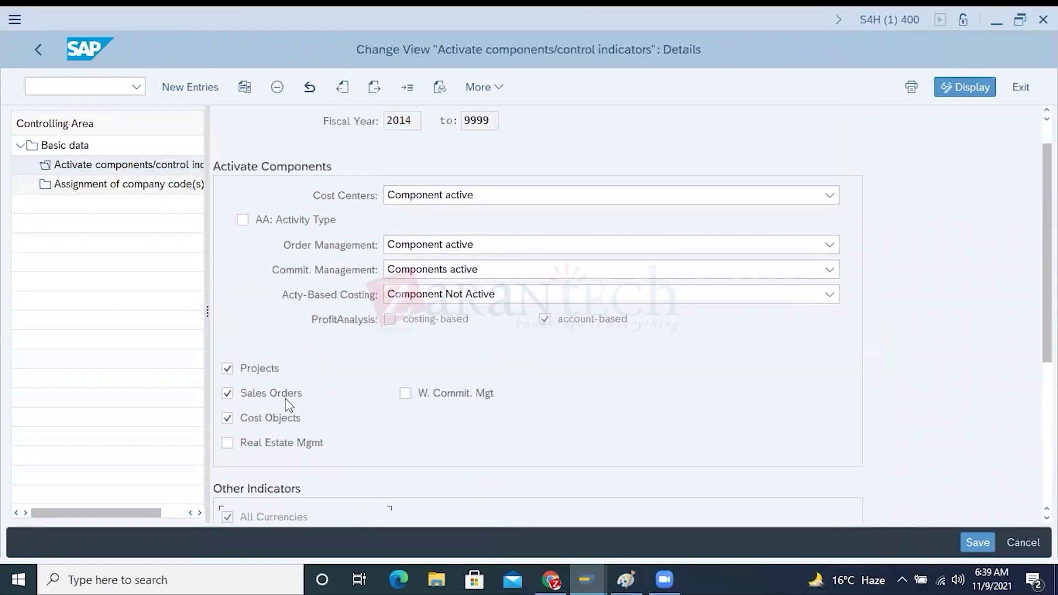
pyautogui.click(339, 194)
pyautogui.scroll(-5, 427, 387)
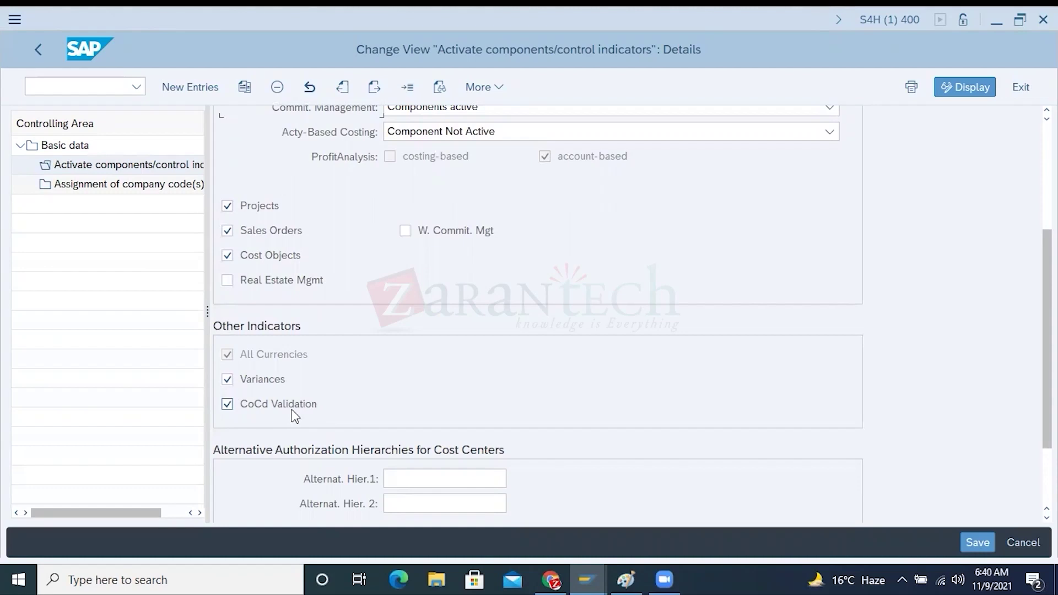
pyautogui.scroll(3, 292, 409)
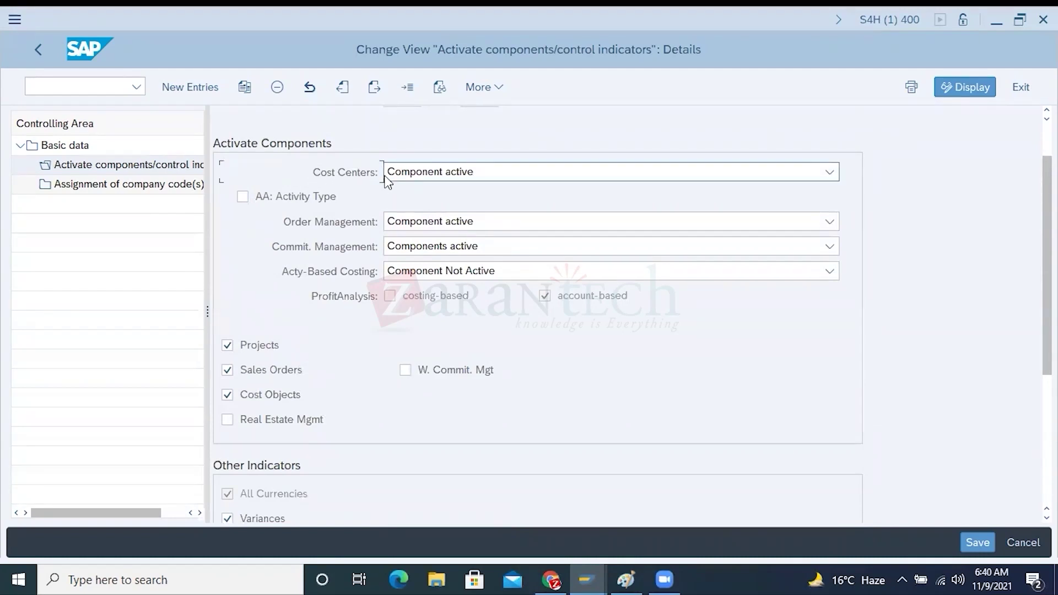
pyautogui.scroll(-1, 386, 182)
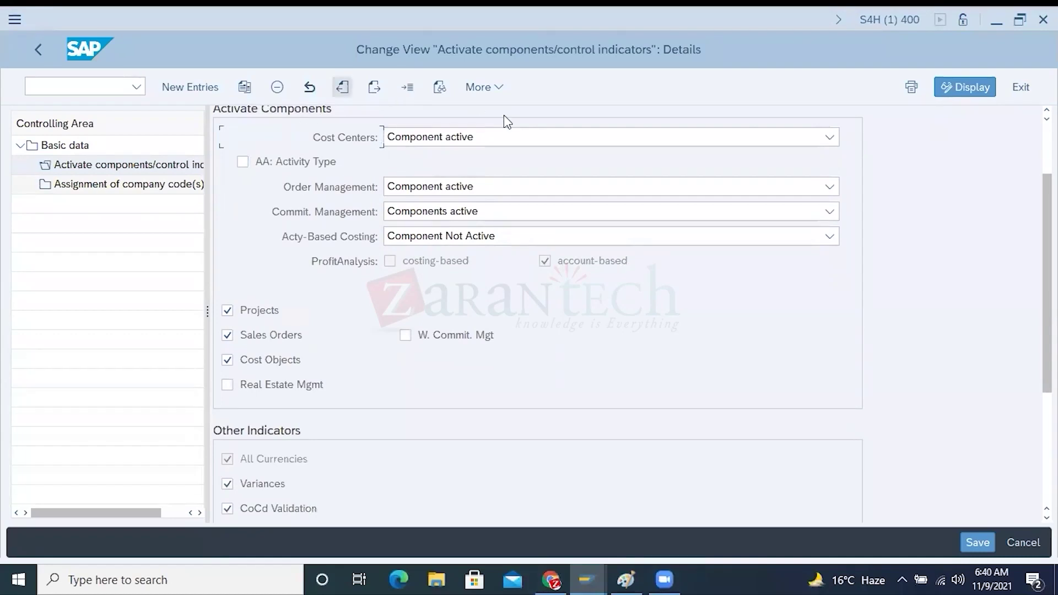
pyautogui.scroll(-5, 477, 350)
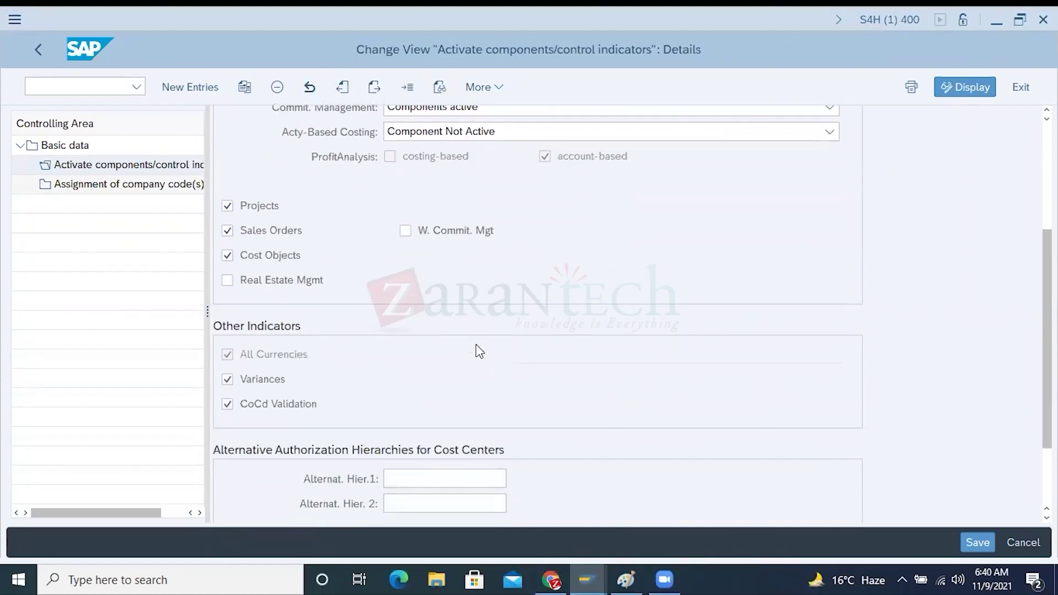
pyautogui.scroll(-2, 479, 351)
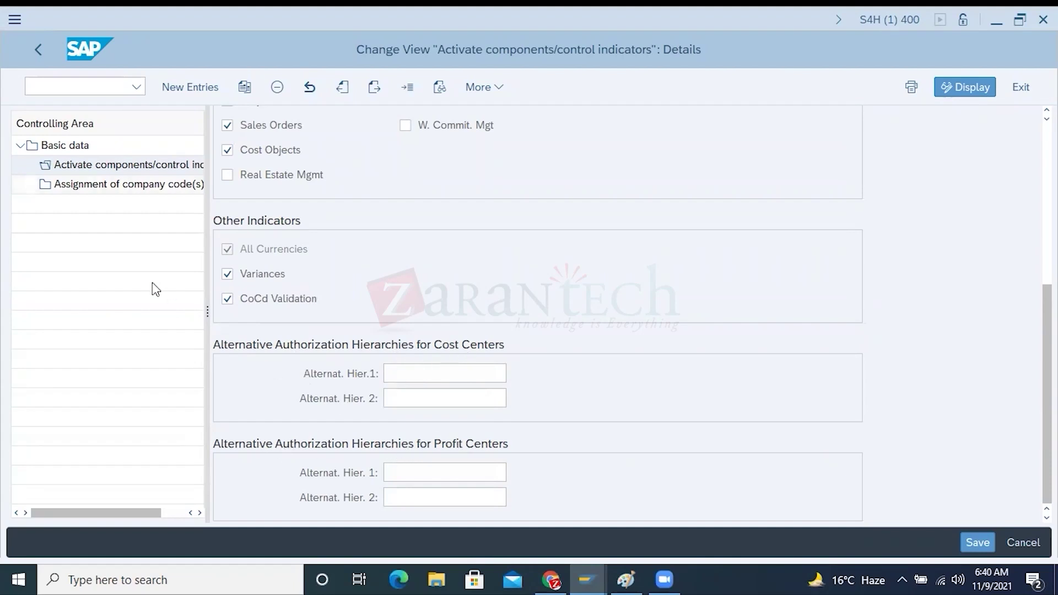
# Step: Open the basic data of controlling area A000 and examine the CCtr Std. Hierarchy under Other Settings
pyautogui.doubleClick(76, 146)
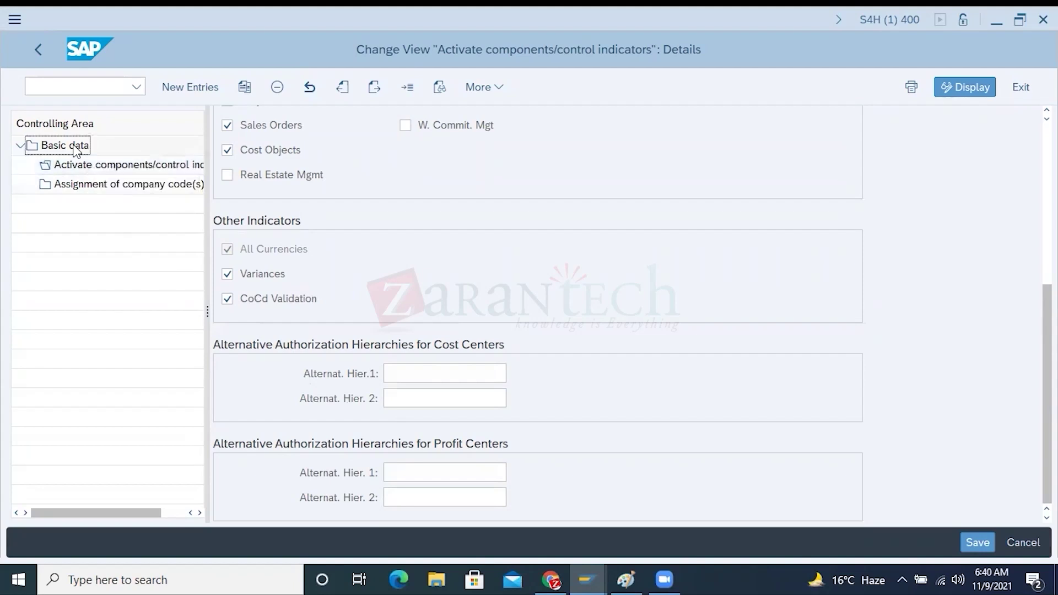
pyautogui.doubleClick(419, 130)
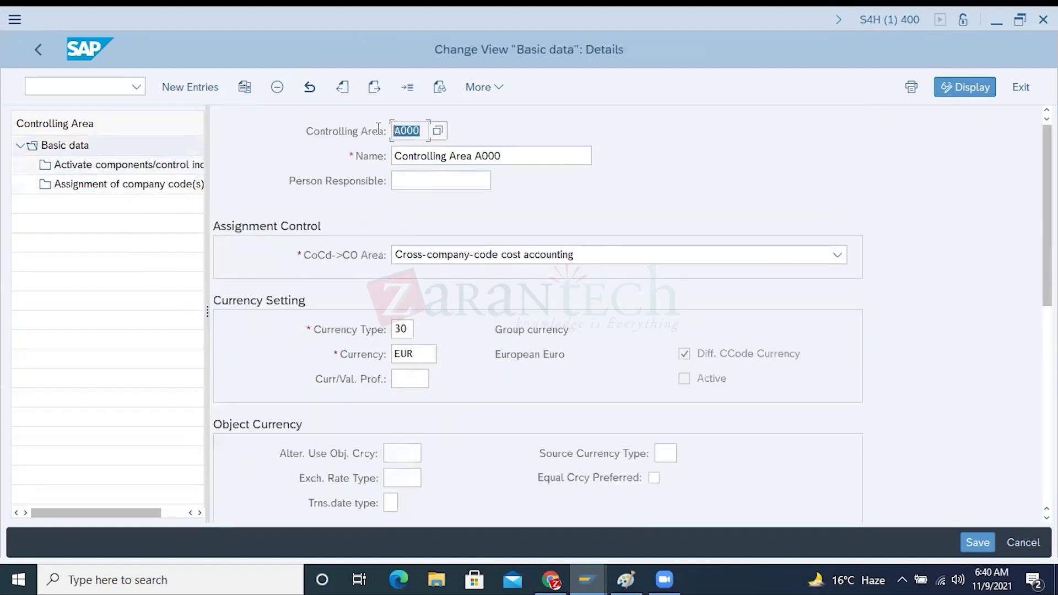
pyautogui.scroll(-5, 393, 381)
pyautogui.scroll(-2, 394, 380)
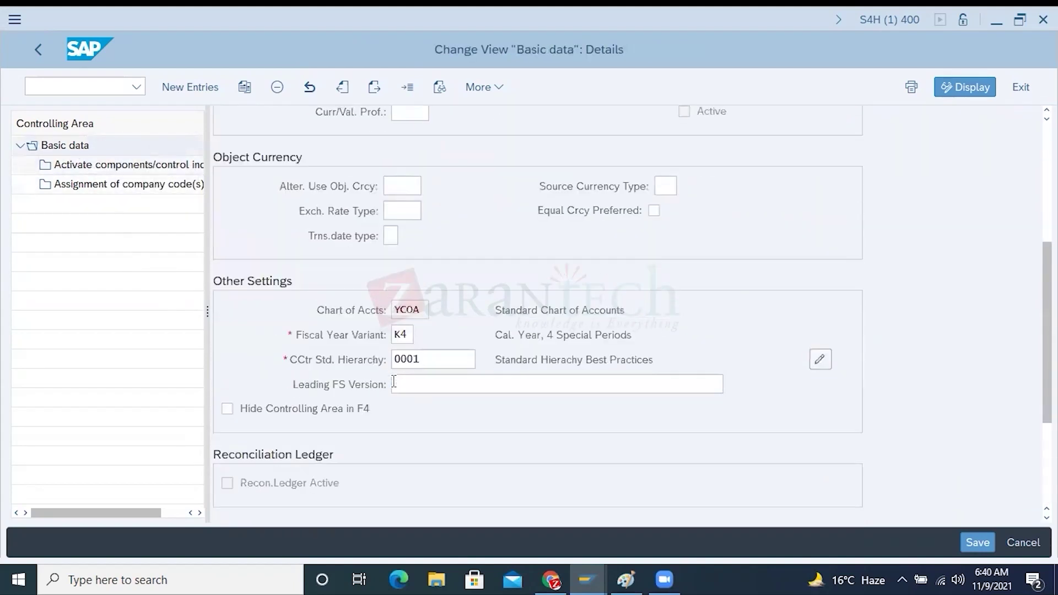
pyautogui.moveTo(418, 357); pyautogui.dragTo(385, 360)
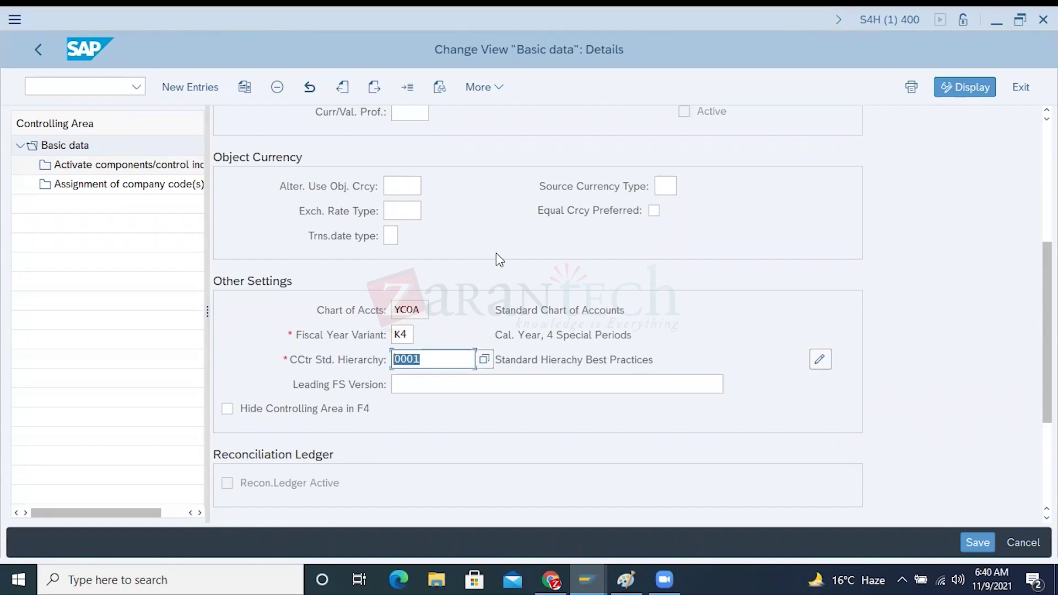
pyautogui.click(427, 359)
pyautogui.doubleClick(406, 359)
# Step: Switch to the Paint diagram and start a text reading "0001- COST" below the CASH/BANK line
pyautogui.click(626, 580)
pyautogui.scroll(-3, 392, 373)
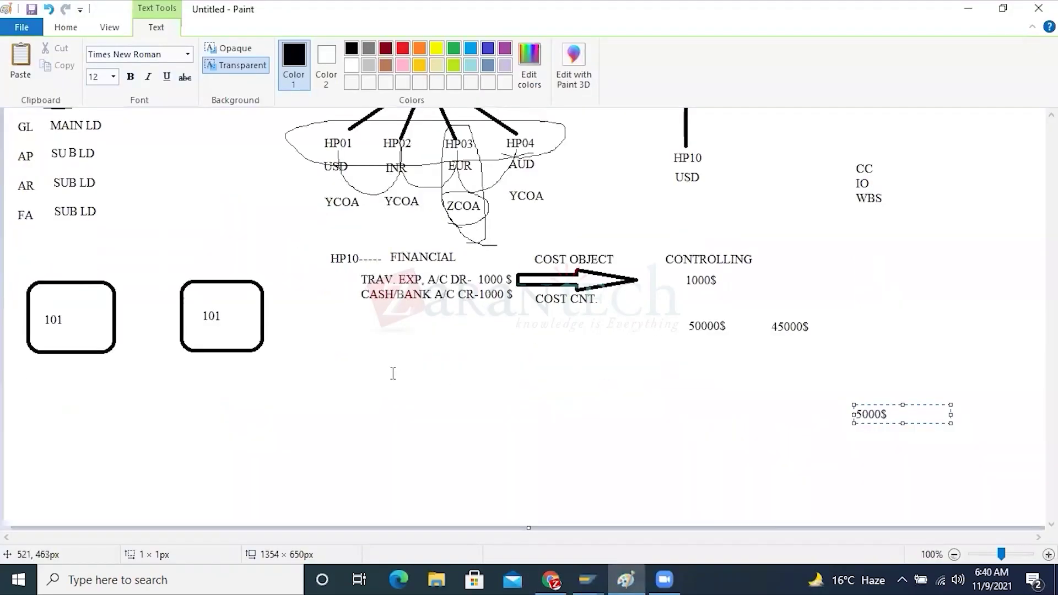
pyautogui.click(377, 329)
pyautogui.click(377, 330)
pyautogui.write('0001- COST')
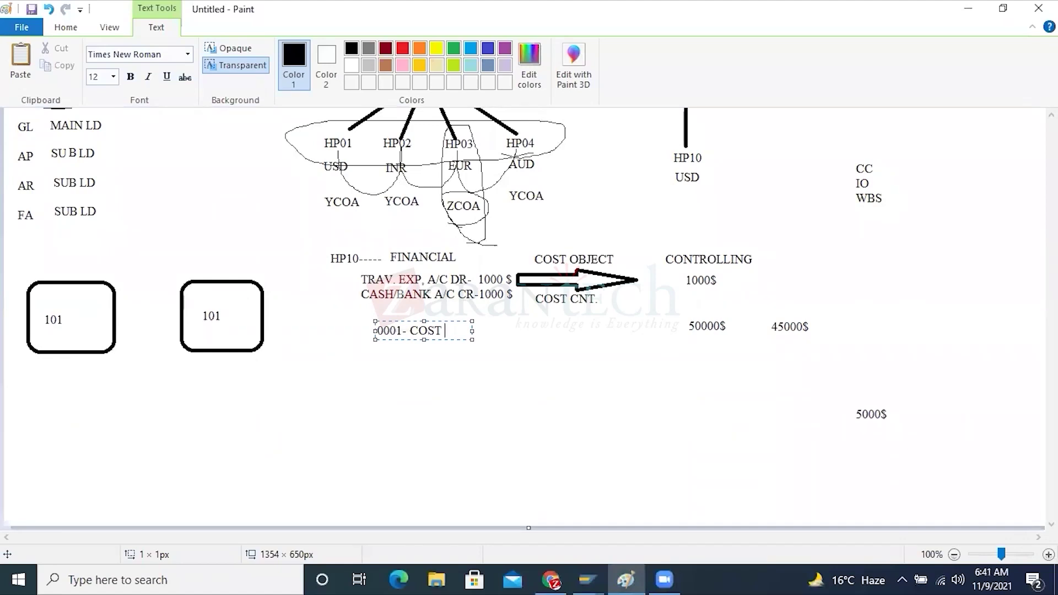
# Step: Switch back to SAP and check the CCtr Std. Hierarchy value in the A000 basic data
pyautogui.hotkey('alt', 'Tab')
pyautogui.click(424, 358)
pyautogui.moveTo(424, 357); pyautogui.dragTo(391, 358)
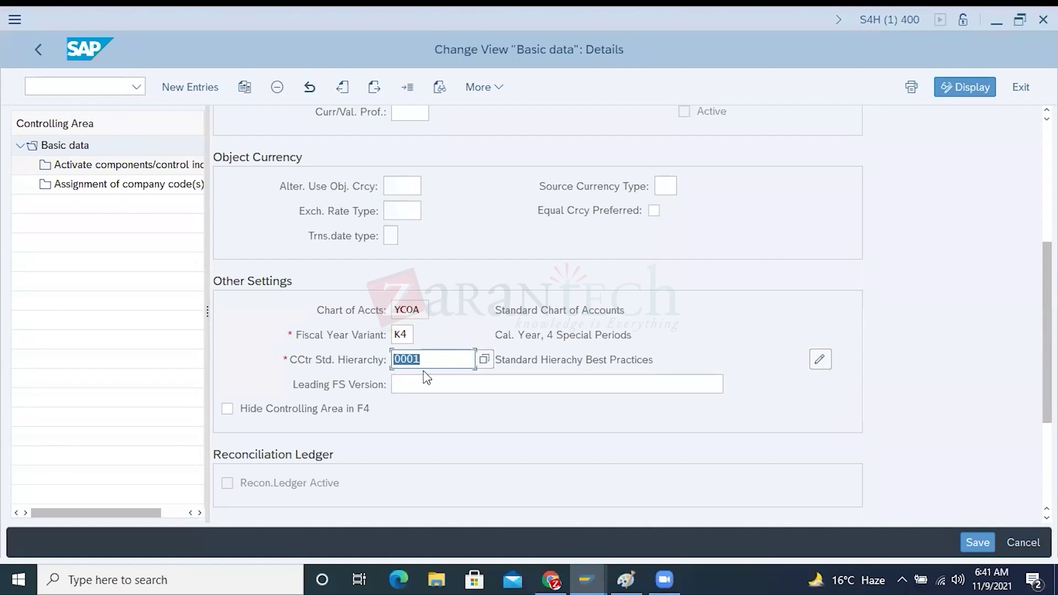
# Step: Return to Paint, complete the text as "0001- COST CNT. HIER. FOR A000" and widen its box so it fits on one line
pyautogui.hotkey('alt', 'Tab')
pyautogui.write('CNT. HIER. FOR ')
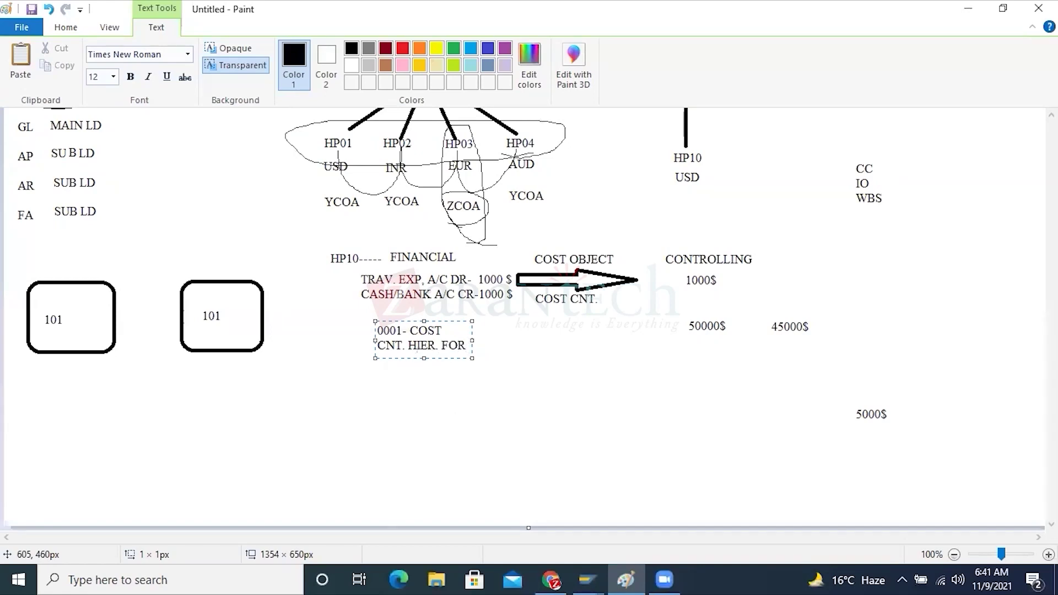
pyautogui.write('A000')
pyautogui.moveTo(472, 348); pyautogui.dragTo(692, 347)
pyautogui.moveTo(578, 330); pyautogui.dragTo(536, 330)
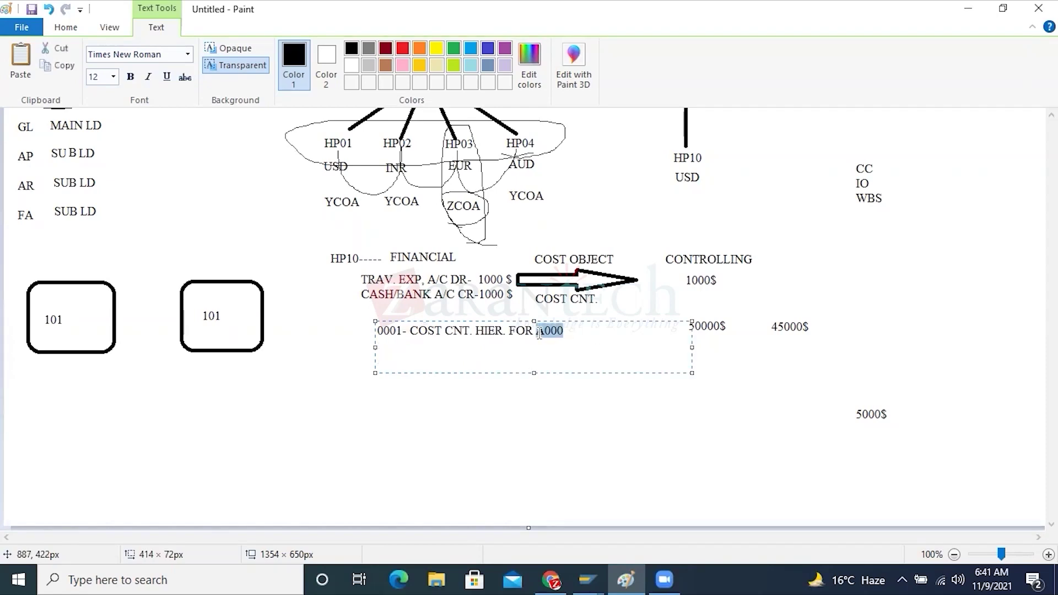
pyautogui.click(427, 352)
pyautogui.click(428, 395)
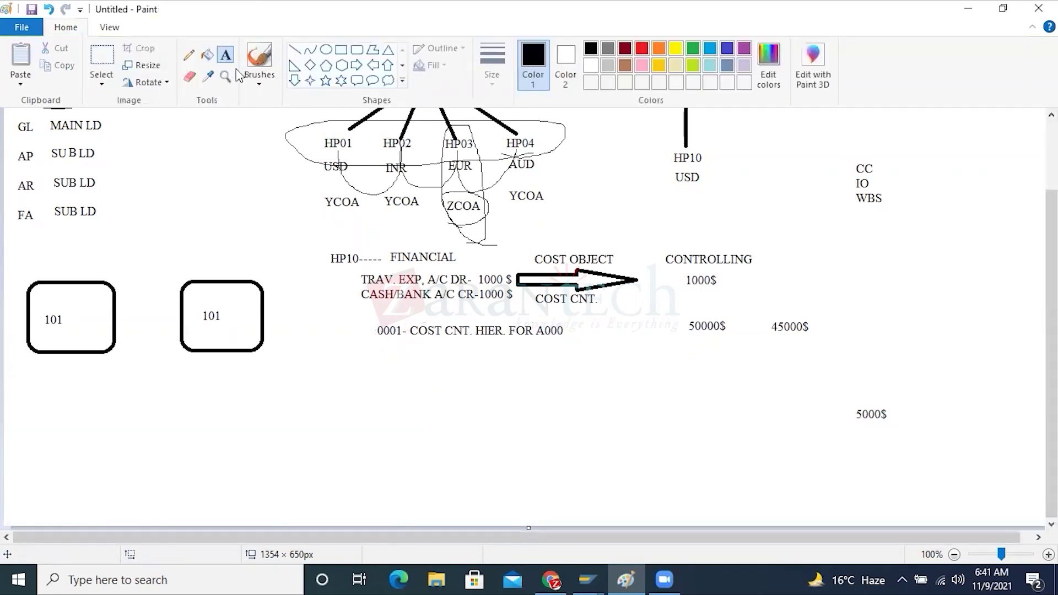
# Step: Draw a hierarchy tree under the 0001 text: a vertical line about 164 px long, four horizontal branches and two short lines below the first branch
pyautogui.click(294, 53)
pyautogui.moveTo(392, 339); pyautogui.dragTo(390, 466)
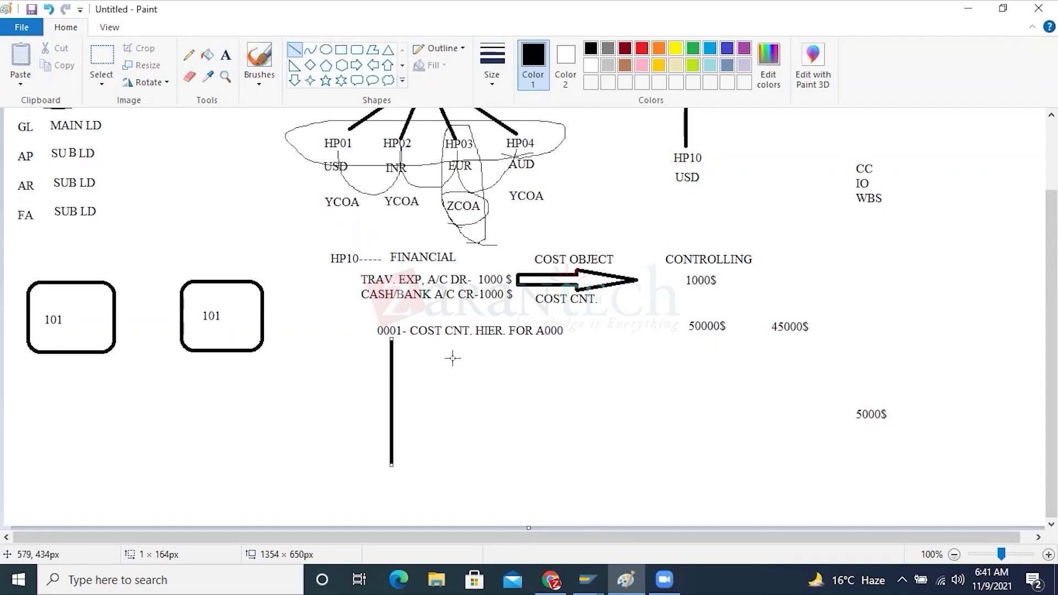
pyautogui.moveTo(453, 358); pyautogui.dragTo(392, 359)
pyautogui.moveTo(459, 393); pyautogui.dragTo(393, 395)
pyautogui.moveTo(457, 424); pyautogui.dragTo(392, 425)
pyautogui.moveTo(455, 458); pyautogui.dragTo(393, 457)
pyautogui.moveTo(434, 369); pyautogui.dragTo(460, 369)
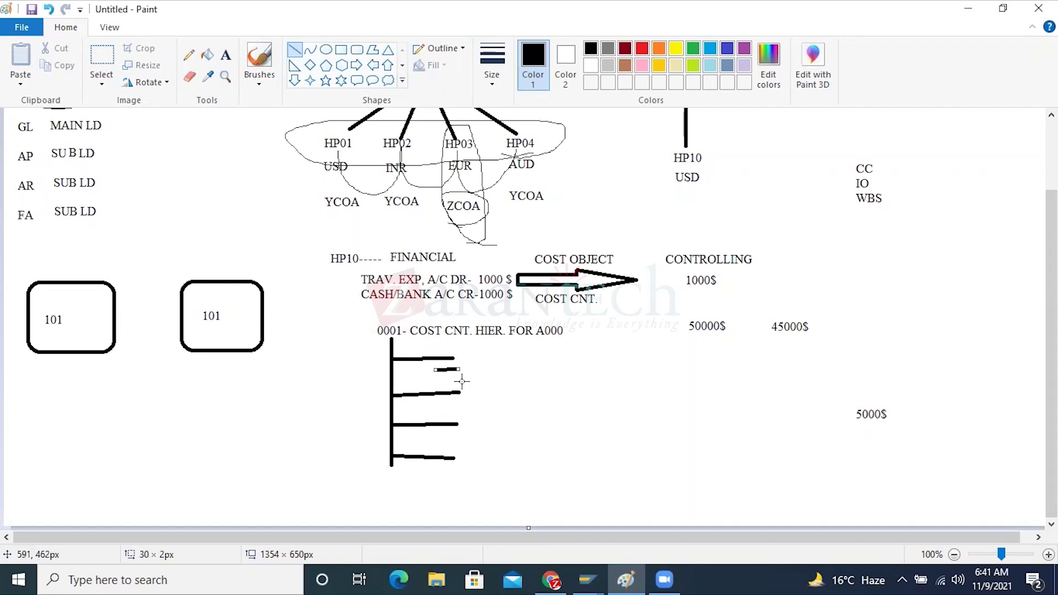
pyautogui.moveTo(462, 383); pyautogui.dragTo(435, 383)
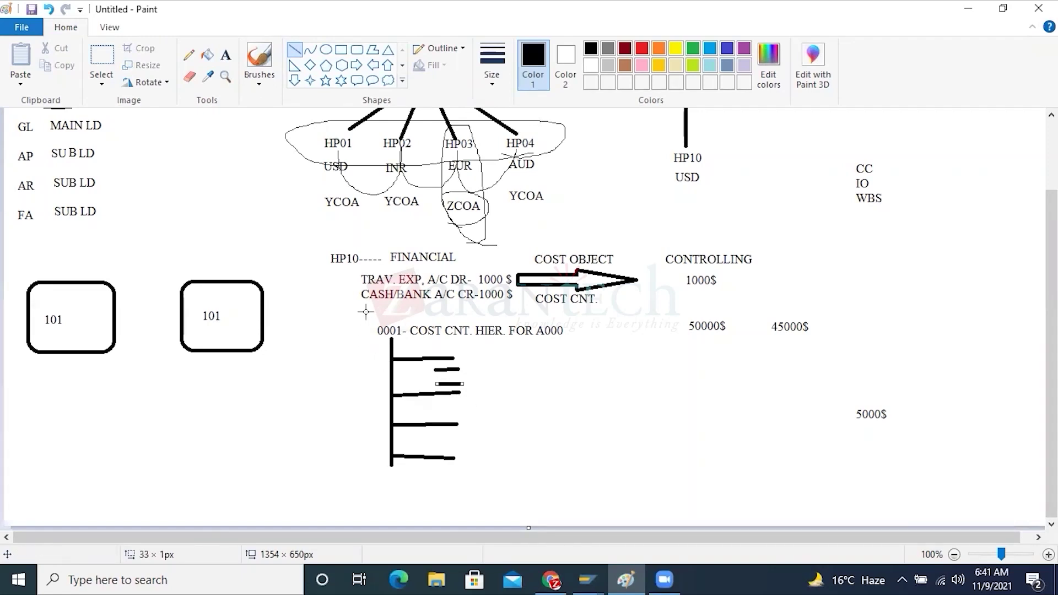
# Step: Switch to the SAP controlling area window and examine the alternative authorization hierarchies for cost centers in the component activation details
pyautogui.moveTo(599, 570)
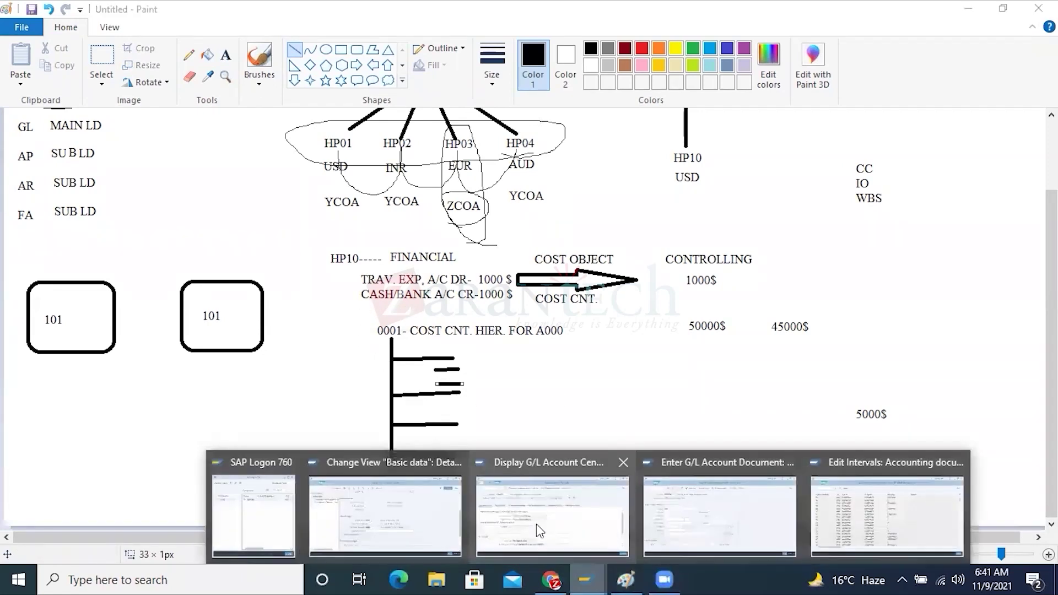
pyautogui.click(379, 521)
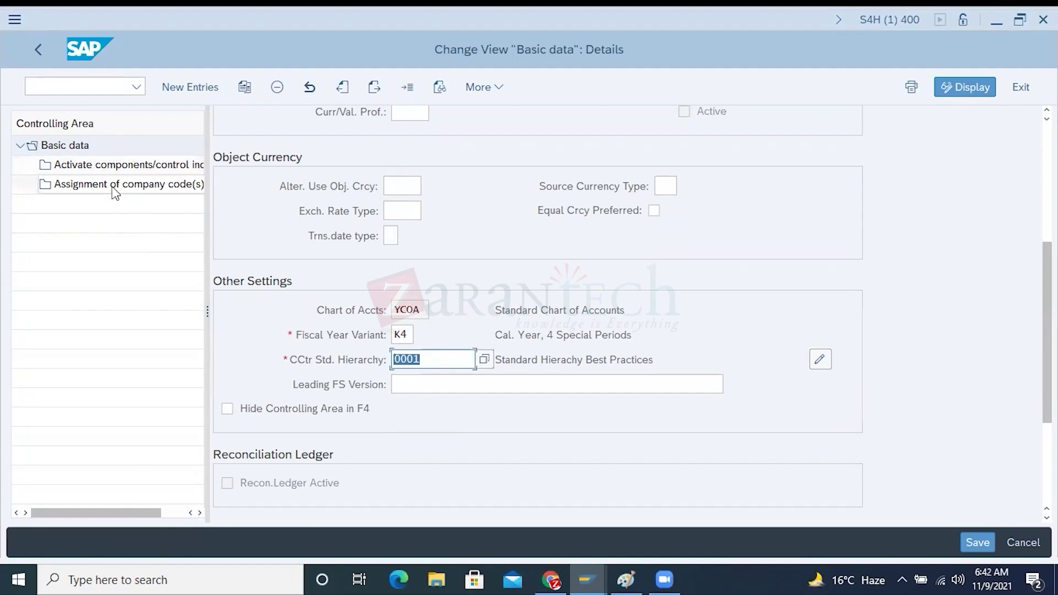
pyautogui.doubleClick(110, 168)
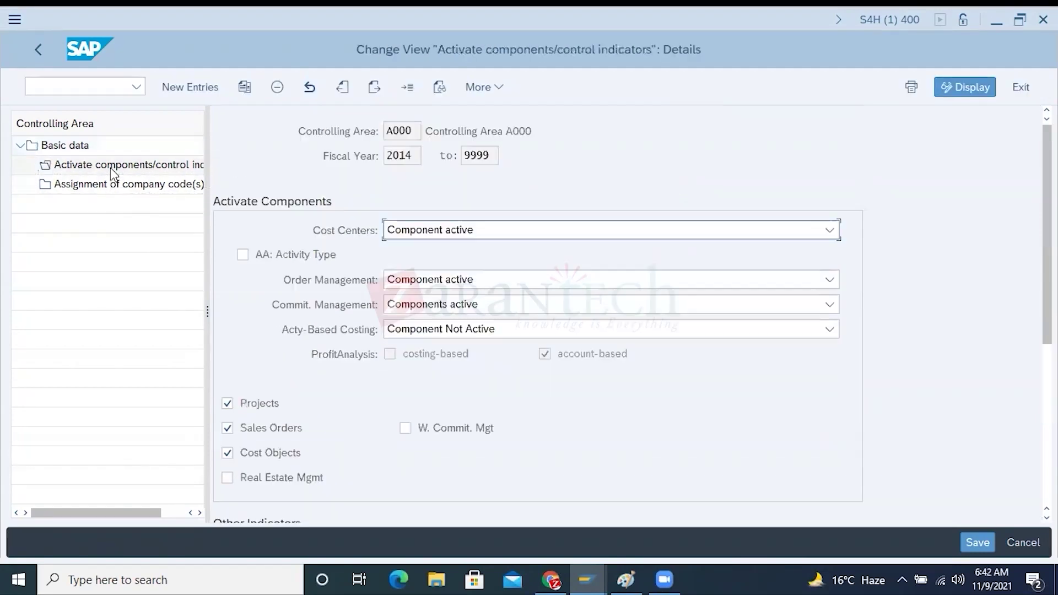
pyautogui.scroll(-5, 513, 408)
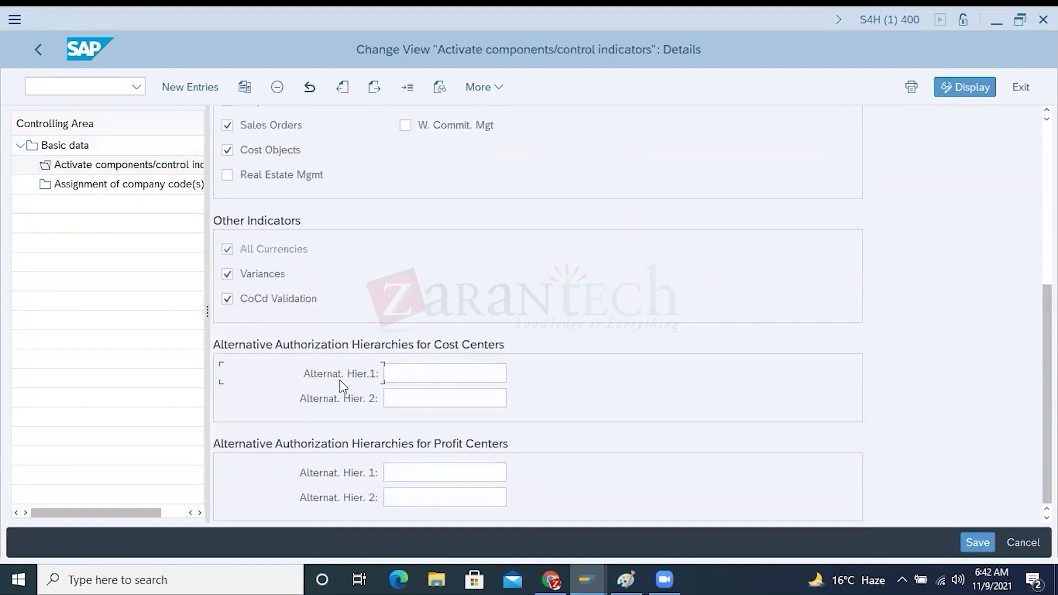
pyautogui.click(420, 373)
pyautogui.click(425, 397)
# Step: Return to the basic data of A000 and point out the CCtr Std. Hierarchy field and its value
pyautogui.doubleClick(73, 147)
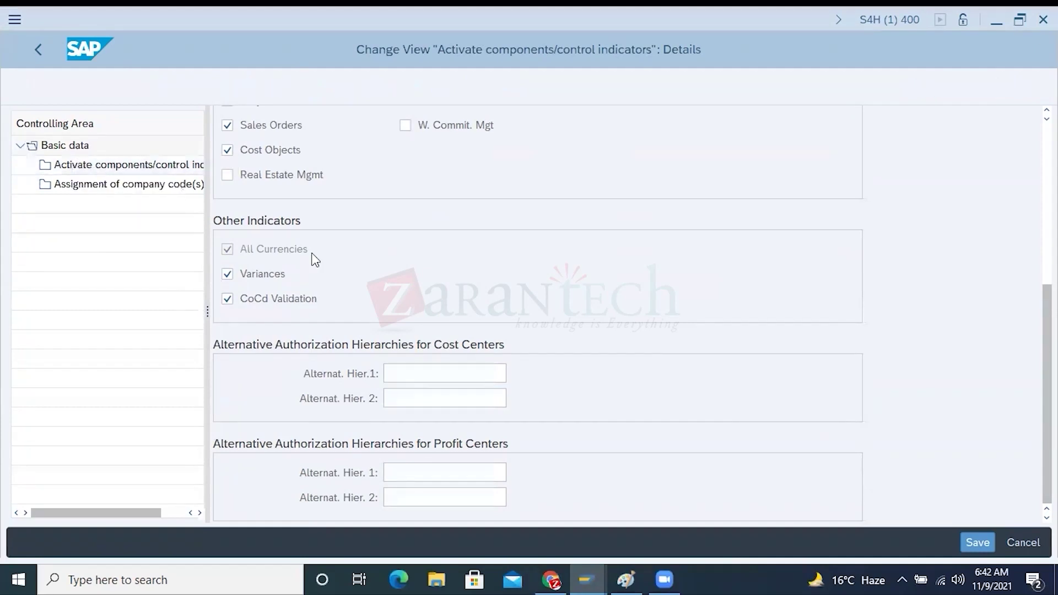
pyautogui.scroll(-3, 446, 431)
pyautogui.scroll(-3, 446, 431)
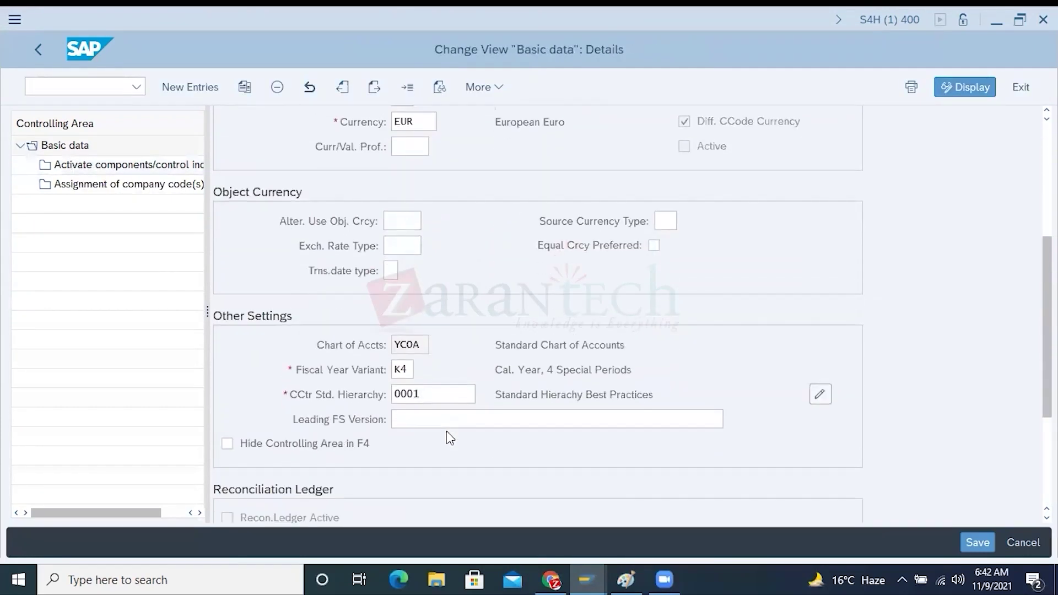
pyautogui.doubleClick(429, 371)
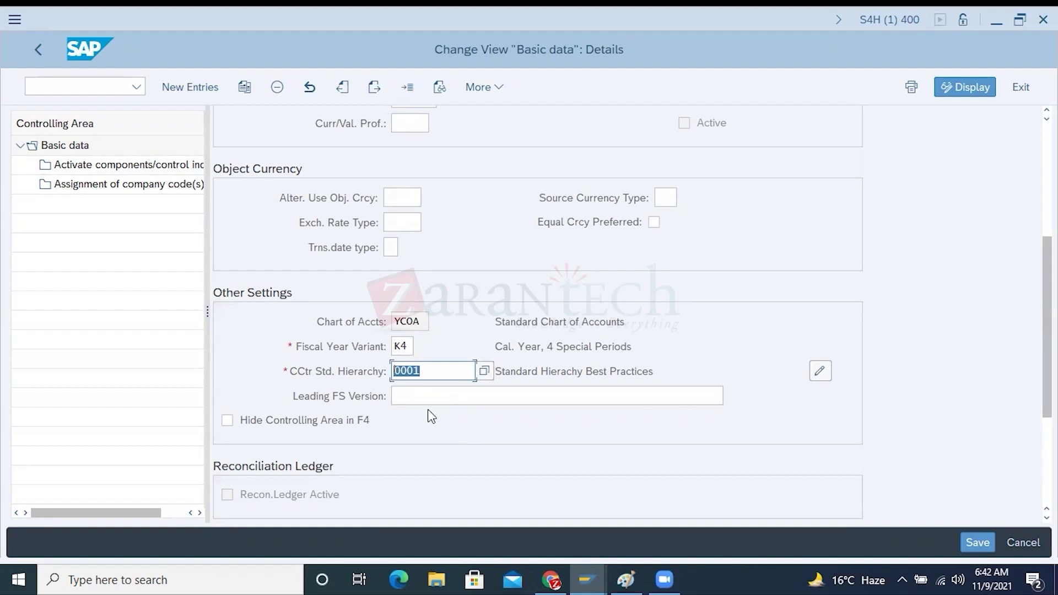
pyautogui.click(347, 371)
pyautogui.moveTo(421, 371); pyautogui.dragTo(363, 371)
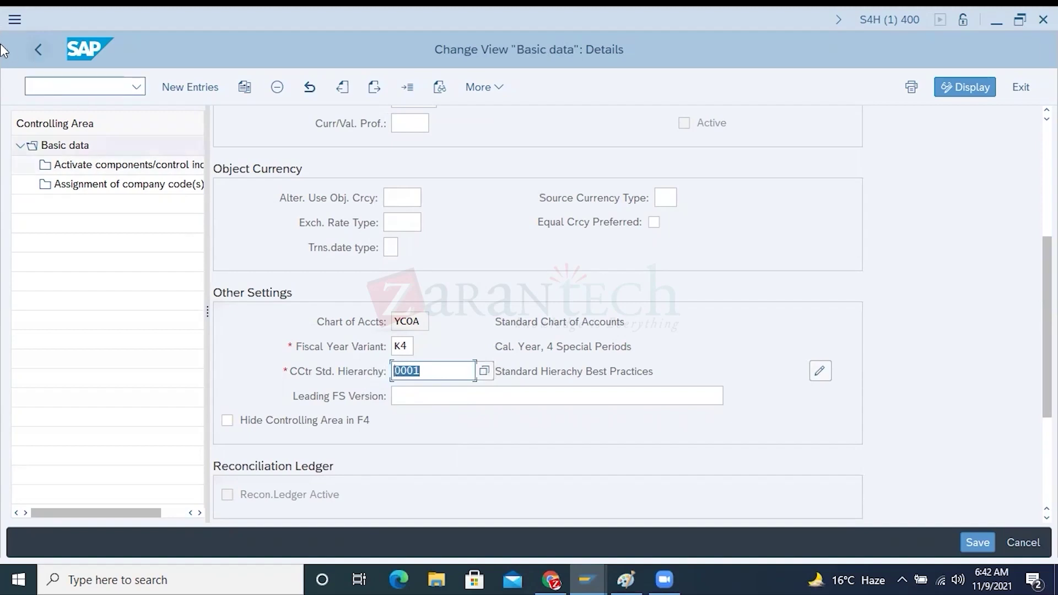
# Step: Leave the controlling area maintenance without saving changes and close the activity selection to get back to the IMG structure
pyautogui.click(37, 51)
pyautogui.click(36, 51)
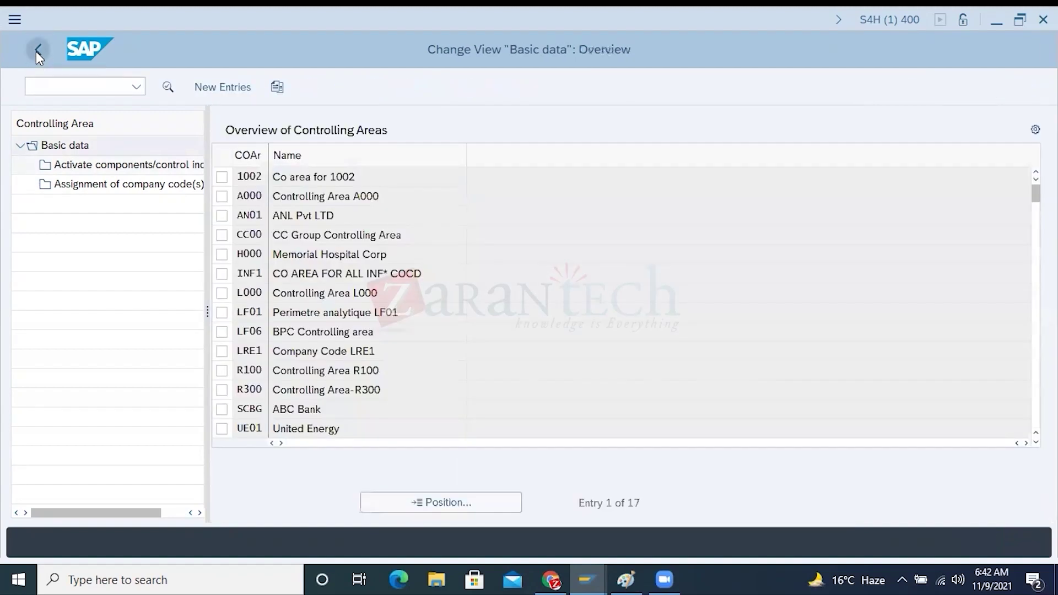
pyautogui.click(416, 387)
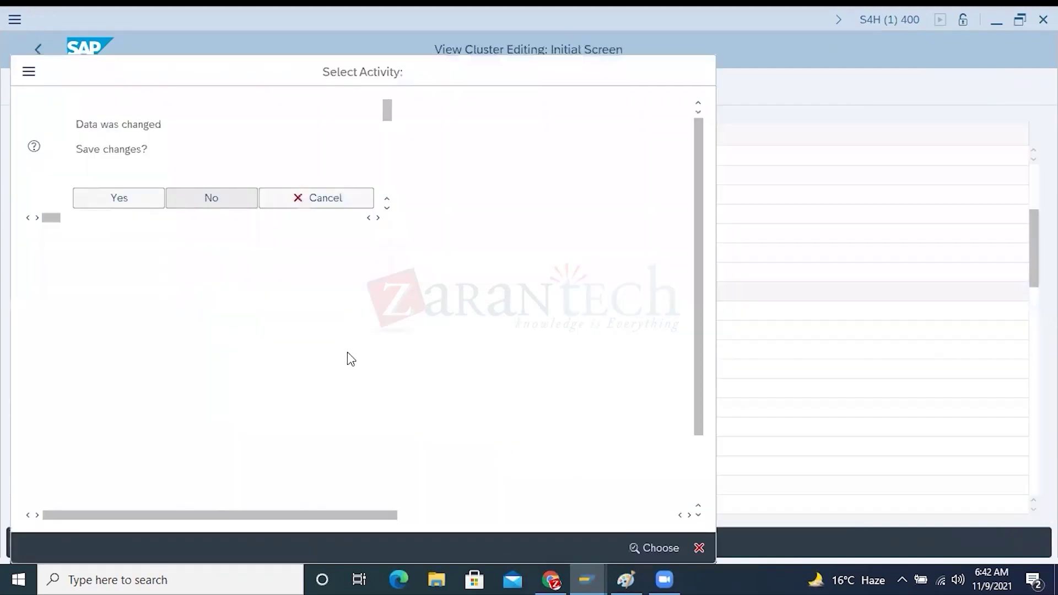
pyautogui.click(700, 547)
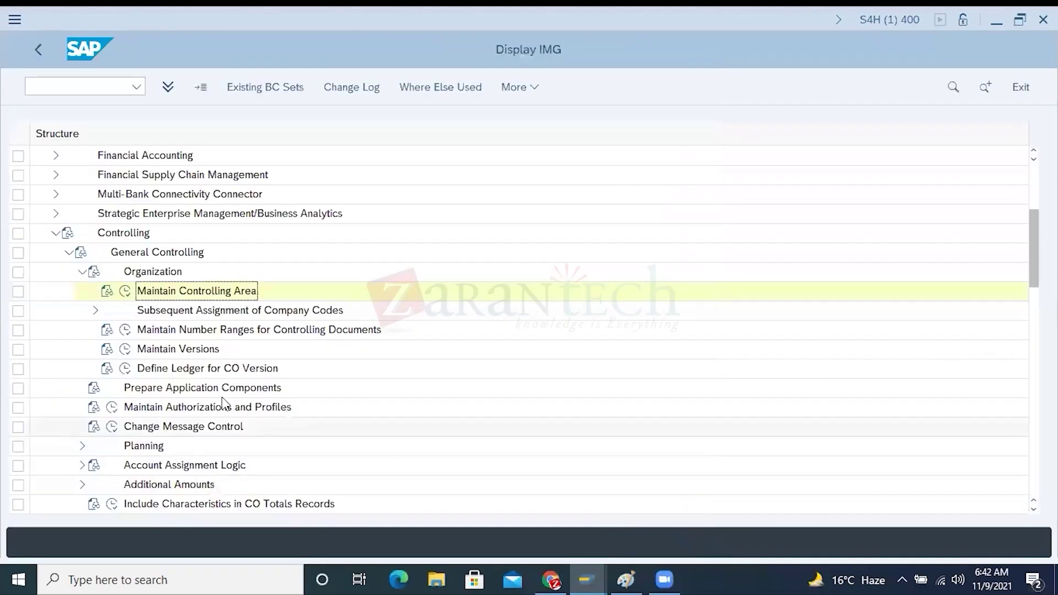
# Step: Collapse Organization and General Controlling in the IMG structure and select Cost Center Accounting
pyautogui.click(83, 272)
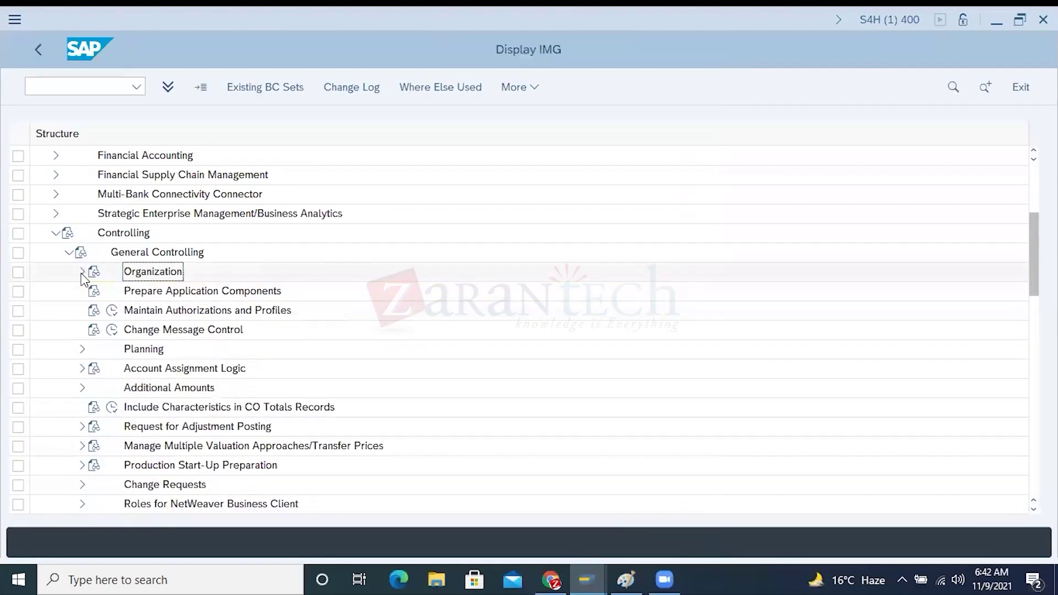
pyautogui.click(70, 253)
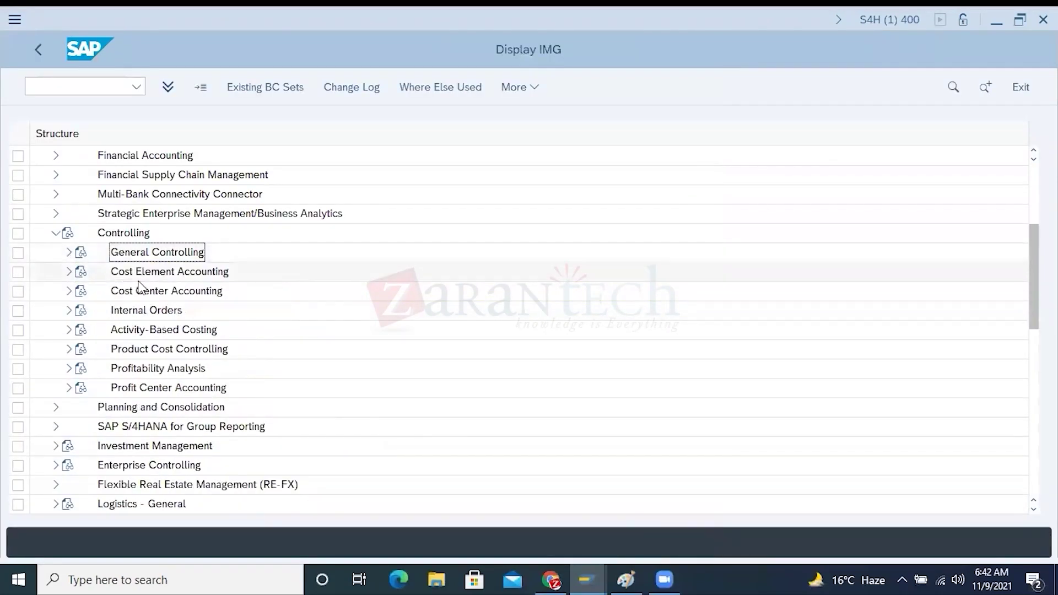
pyautogui.click(210, 293)
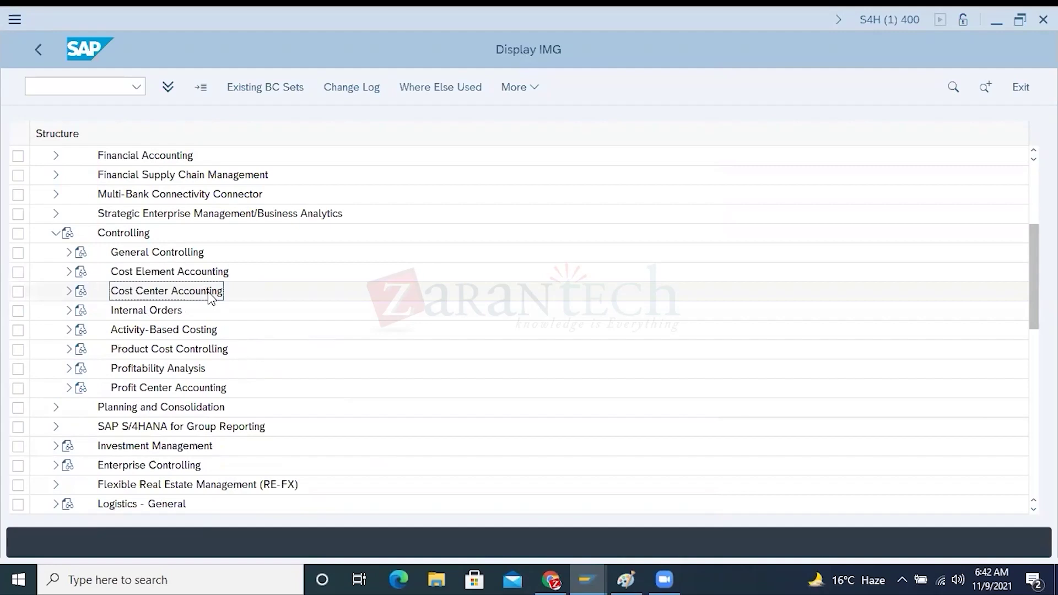
# Step: Expand Cost Center Accounting down to Master Data > Cost Centers in the IMG structure and select Define Hierarchy Versions
pyautogui.click(68, 292)
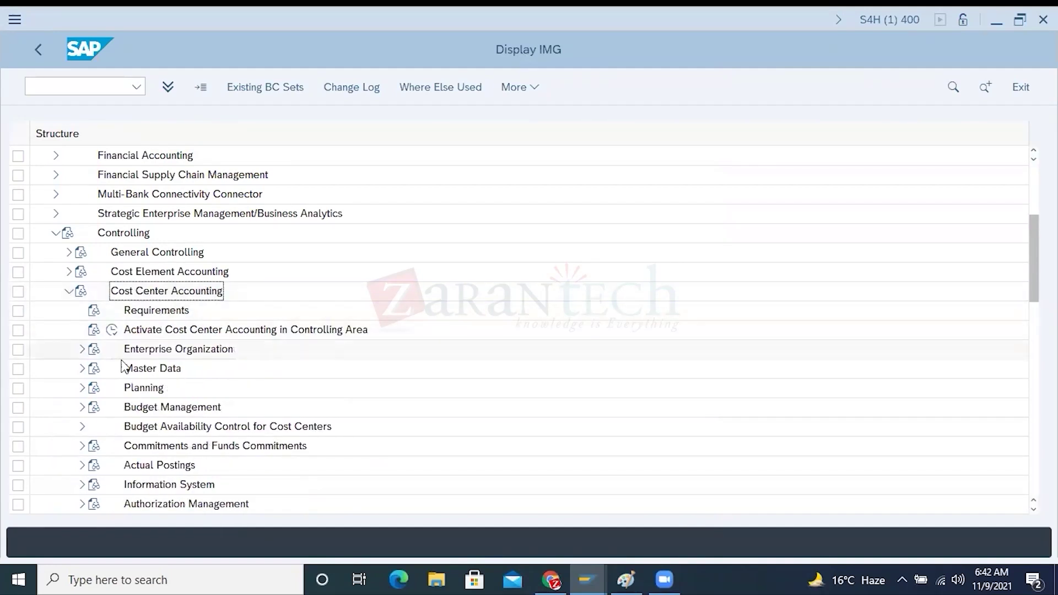
pyautogui.click(153, 367)
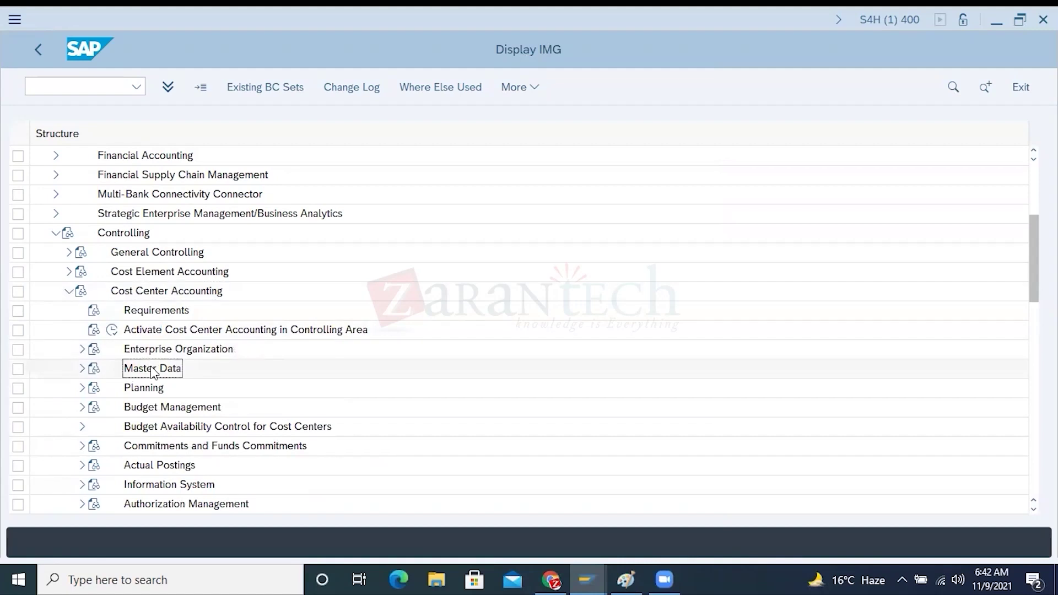
pyautogui.click(84, 370)
pyautogui.click(143, 387)
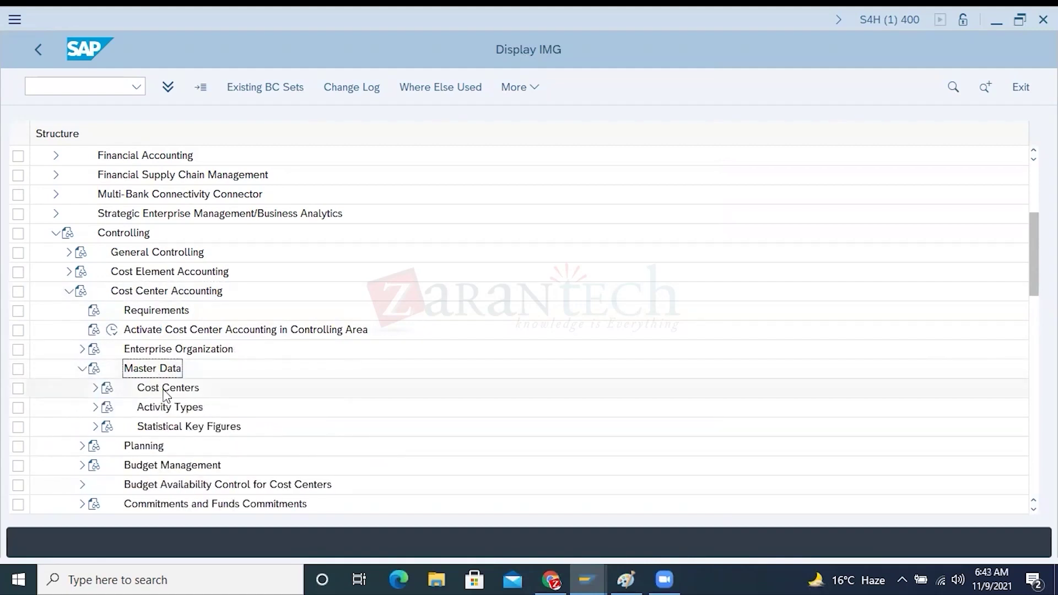
pyautogui.click(96, 388)
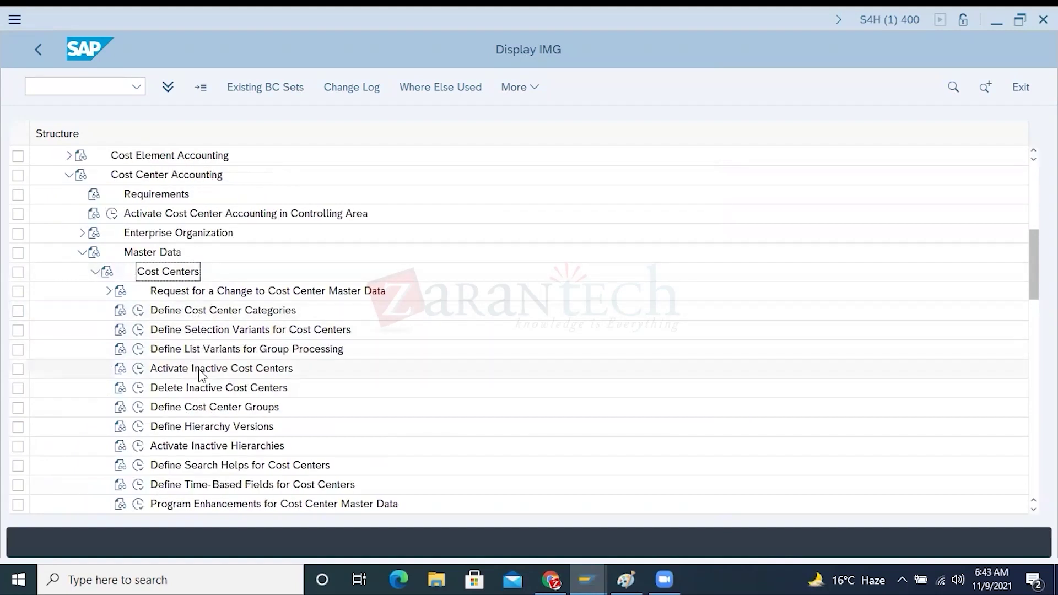
pyautogui.click(198, 429)
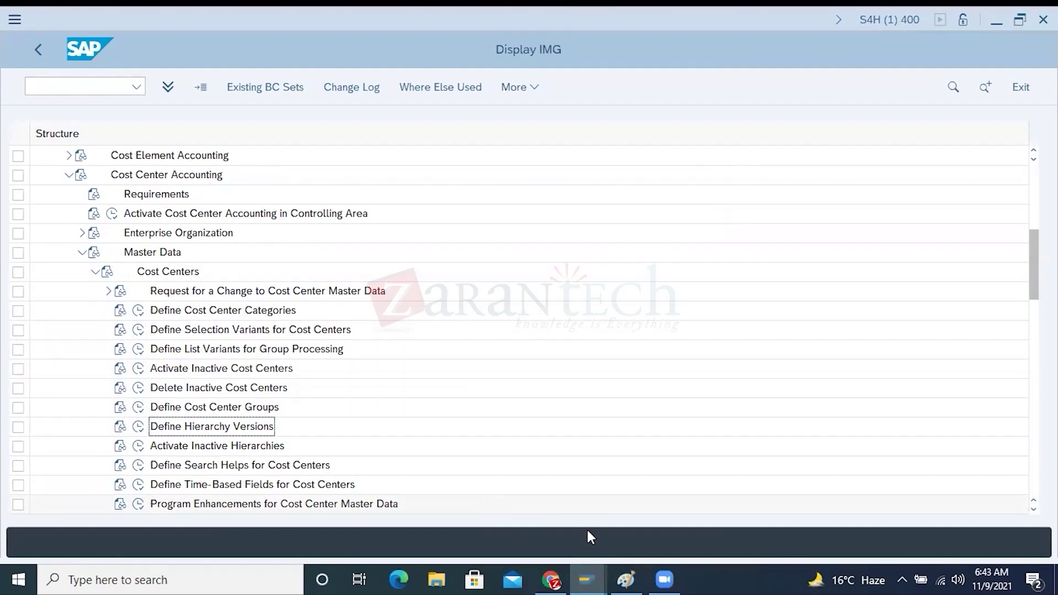
# Step: Switch to Paint and draw a circle around the hierarchy number 0001 in the diagram
pyautogui.click(625, 571)
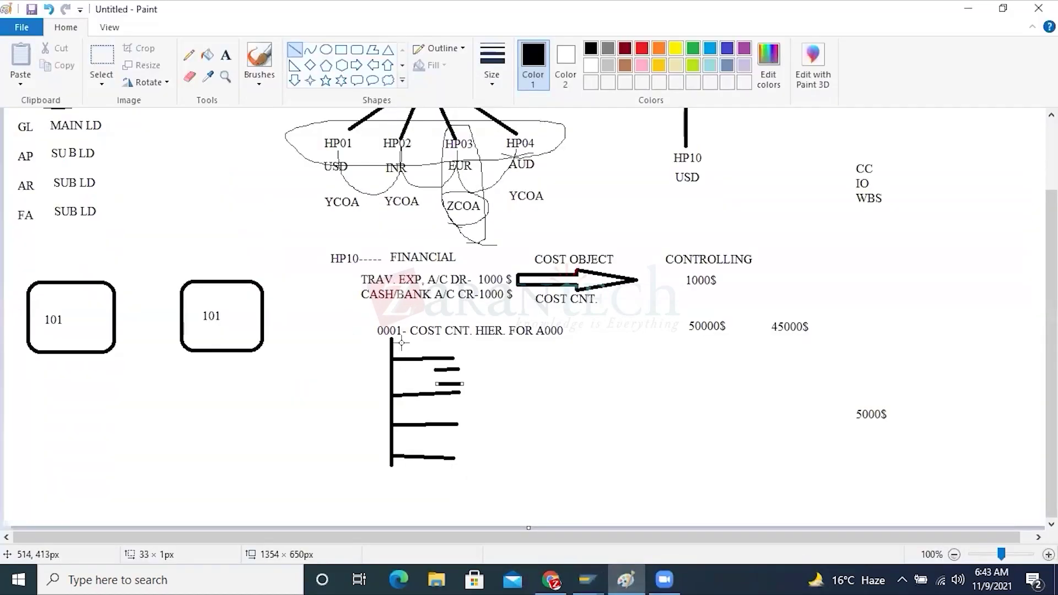
pyautogui.click(328, 50)
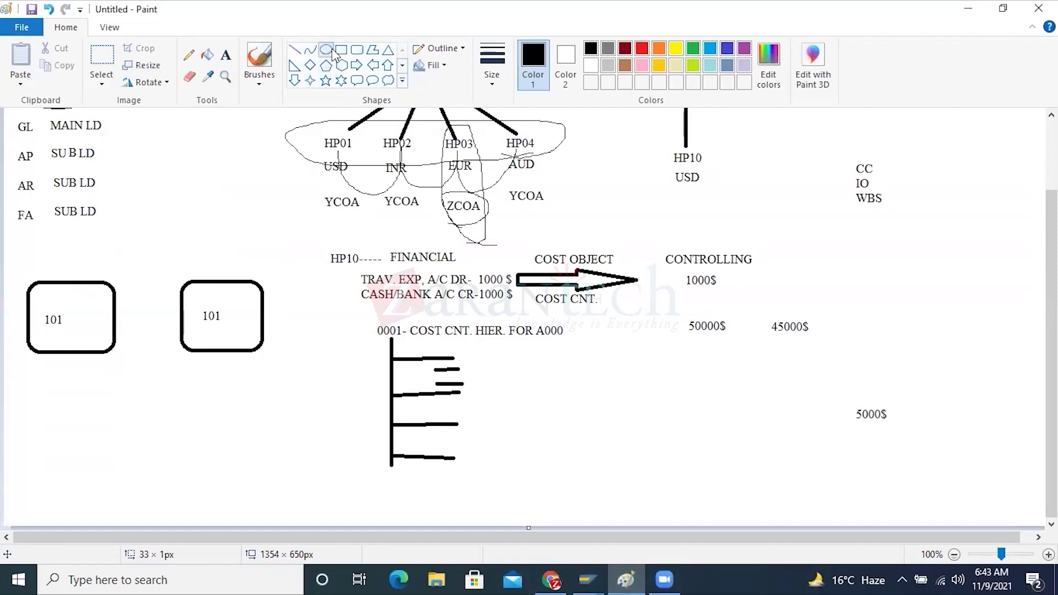
pyautogui.moveTo(405, 353); pyautogui.dragTo(362, 309)
pyautogui.click(543, 346)
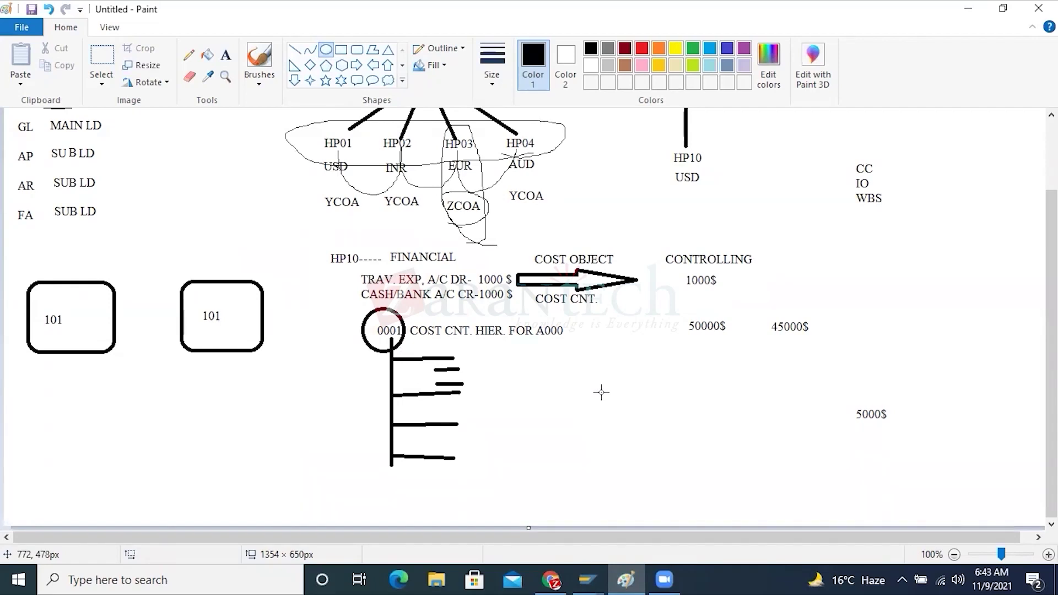
# Step: Add a text list below WBS with the entries PA, PM, DE, TE, SR. and CON, separated by blank lines
pyautogui.click(225, 55)
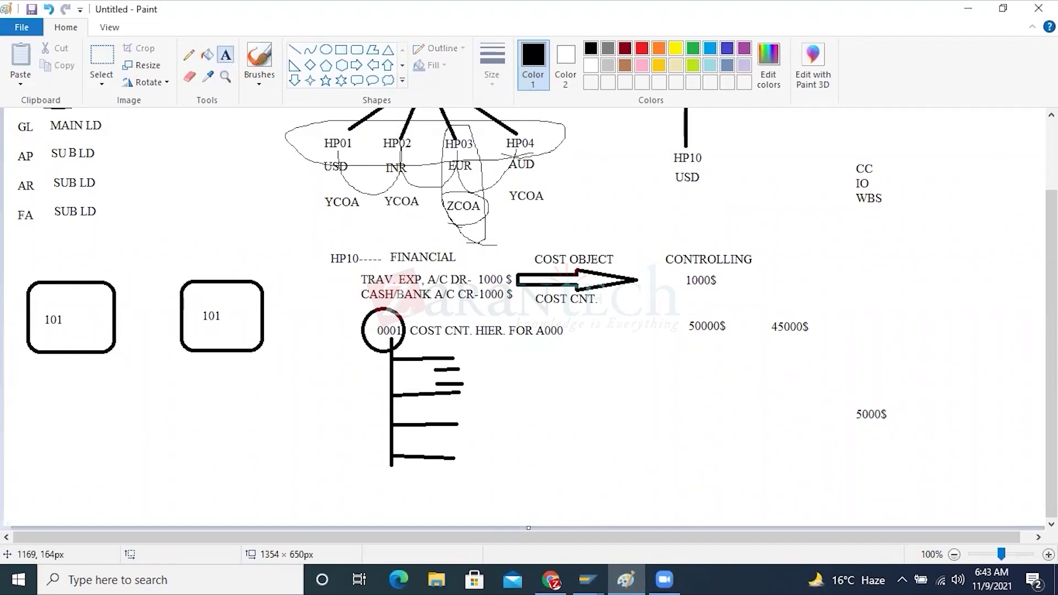
pyautogui.click(877, 234)
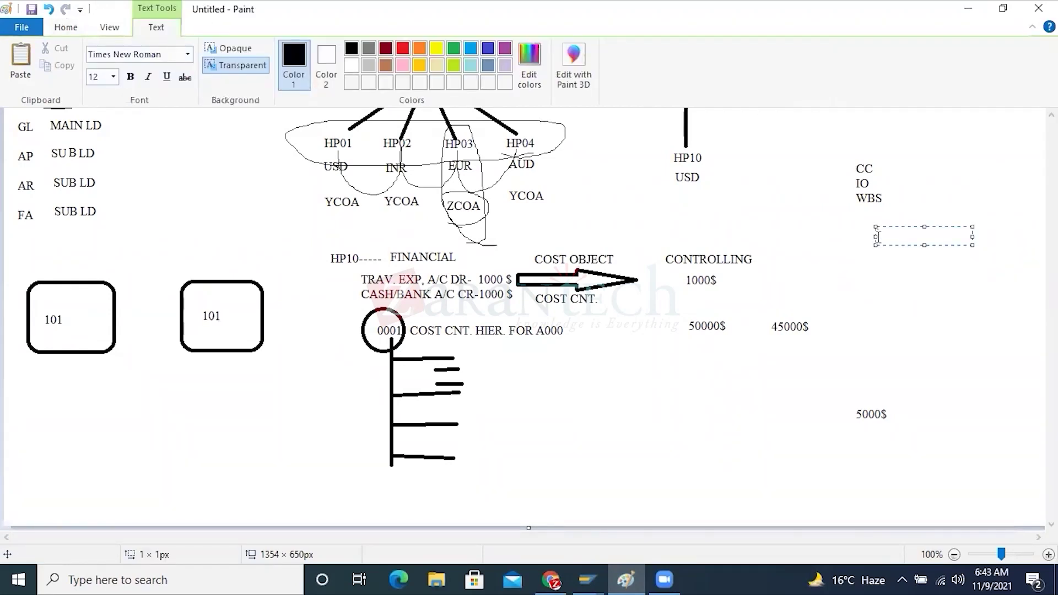
pyautogui.write('PA')
pyautogui.press('Return')
pyautogui.press('Return')
pyautogui.write('PM')
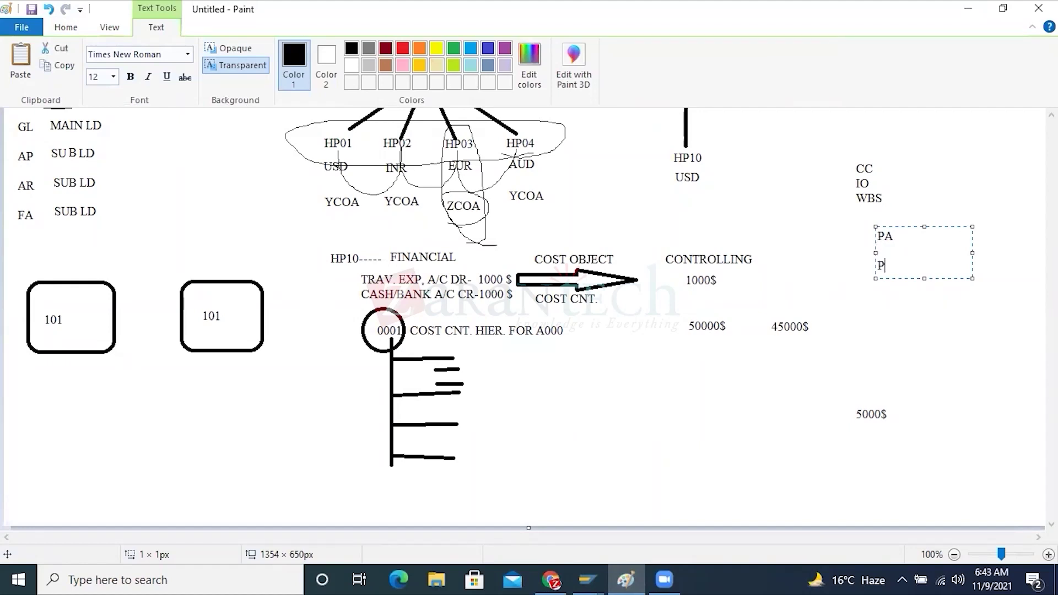
pyautogui.press('Return')
pyautogui.press('Return')
pyautogui.write('DE')
pyautogui.press('Return')
pyautogui.press('Return')
pyautogui.write('TE')
pyautogui.press('Return')
pyautogui.press('Return')
pyautogui.write('SR.')
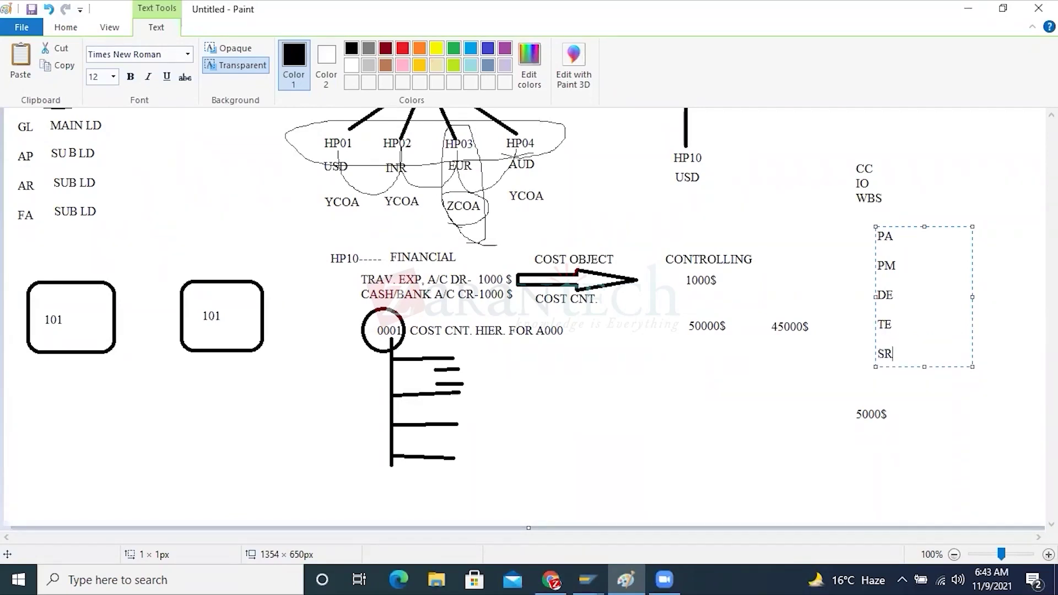
pyautogui.press('Return')
pyautogui.press('Return')
pyautogui.write('CON')
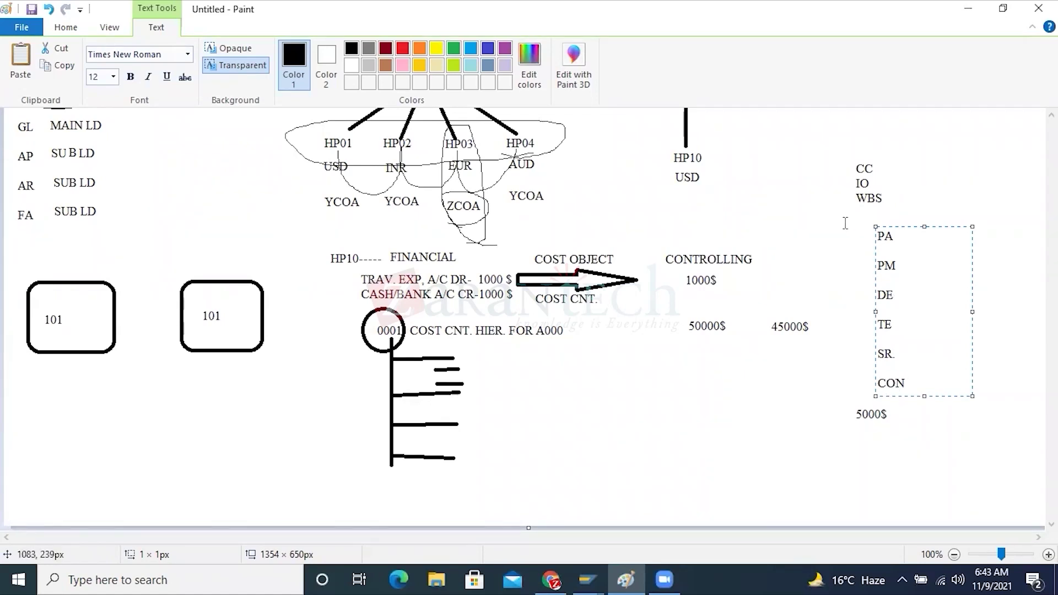
pyautogui.click(829, 238)
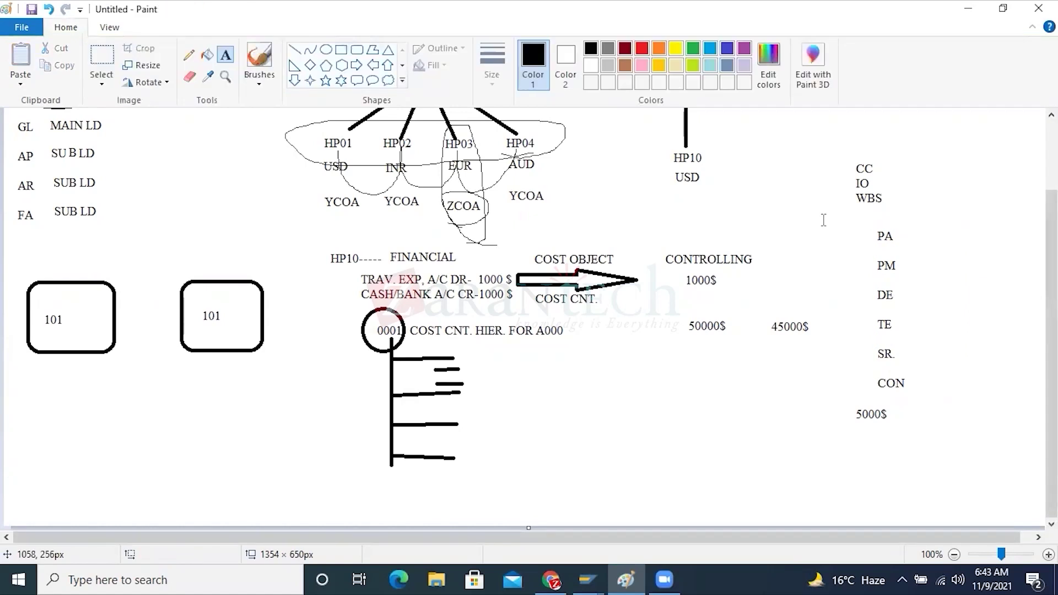
# Step: Add the heading text WALLMART directly above the PA entry of the new list
pyautogui.click(823, 220)
pyautogui.write('WALLMART')
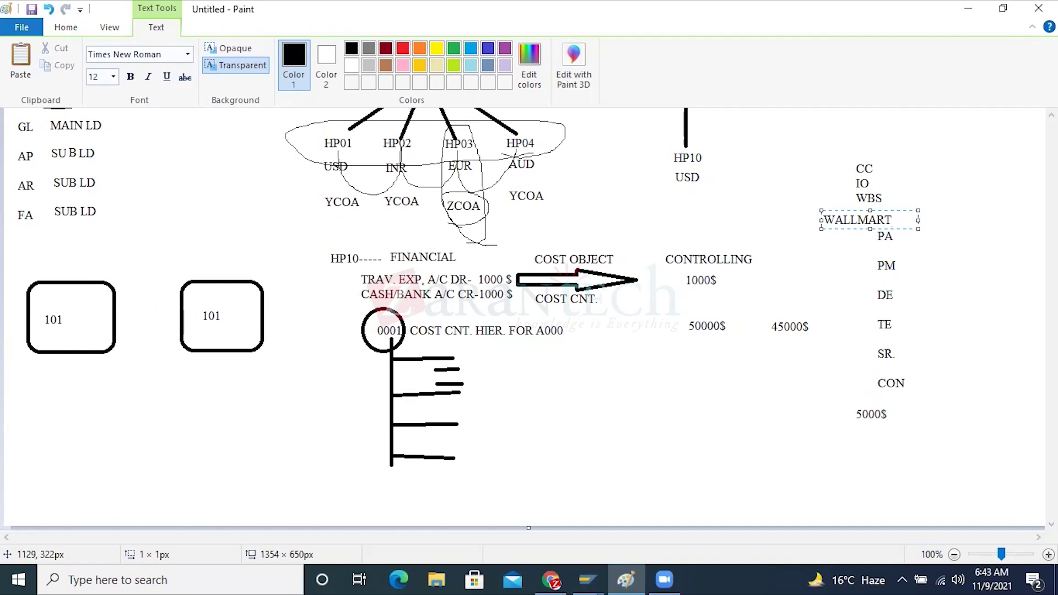
pyautogui.click(903, 248)
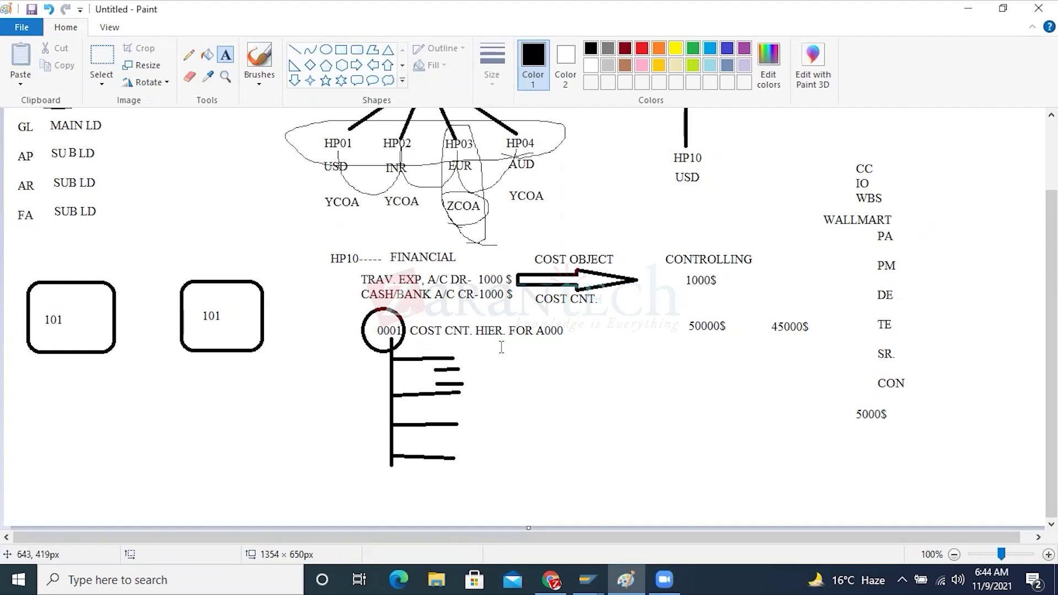
# Step: Switch to the SAP Display IMG window and start Change Cost Center Group from the Define Cost Center Groups activities
pyautogui.click(585, 579)
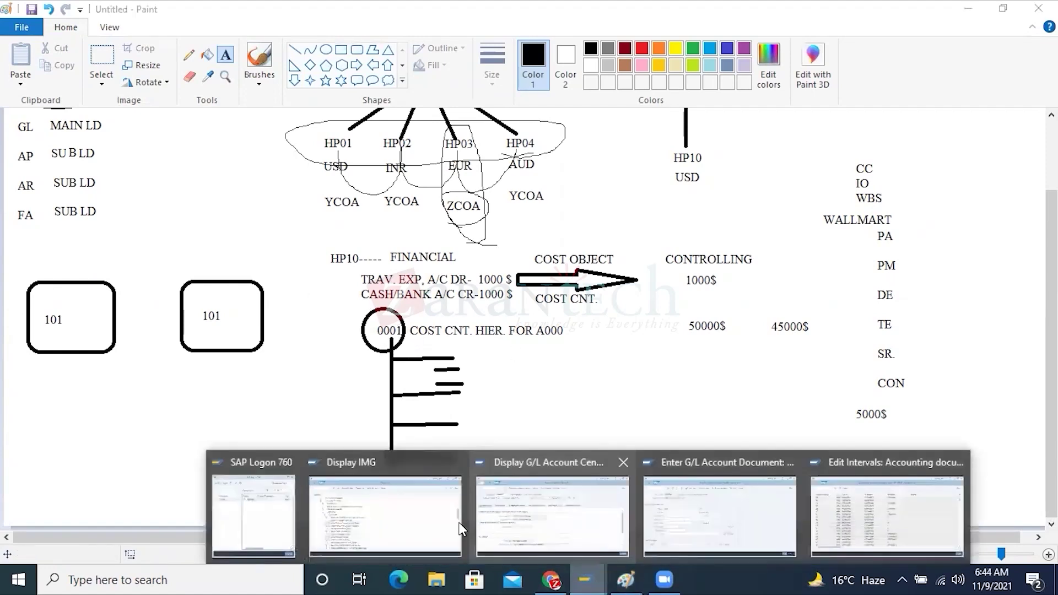
pyautogui.click(462, 529)
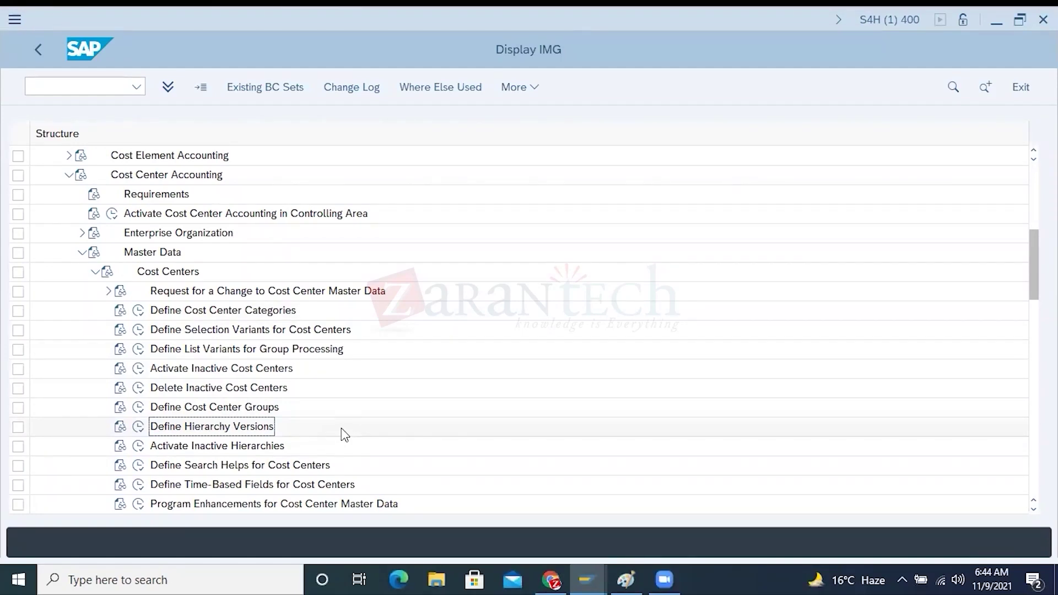
pyautogui.click(196, 409)
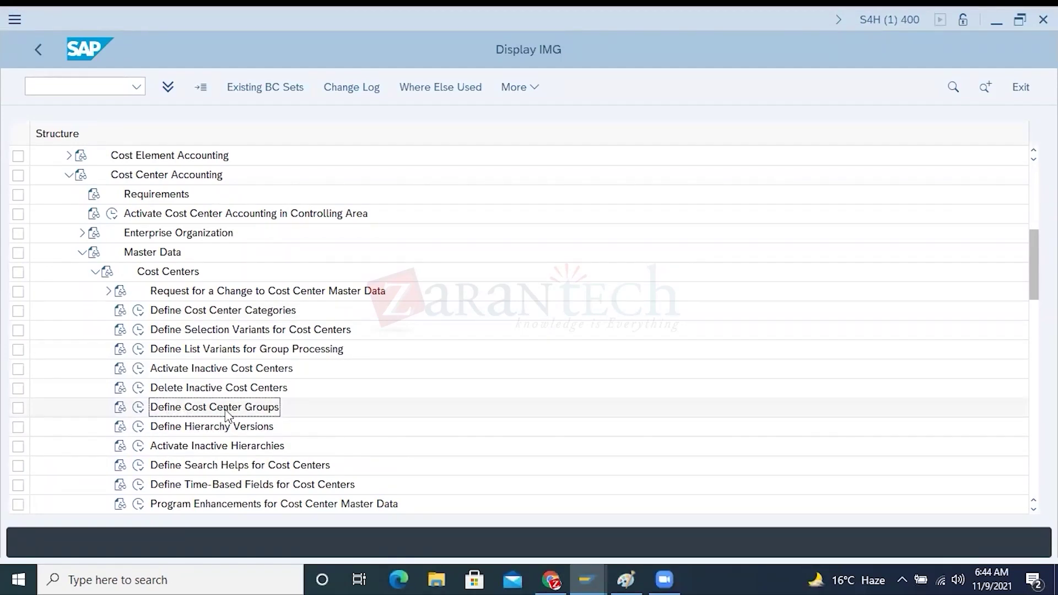
pyautogui.click(139, 408)
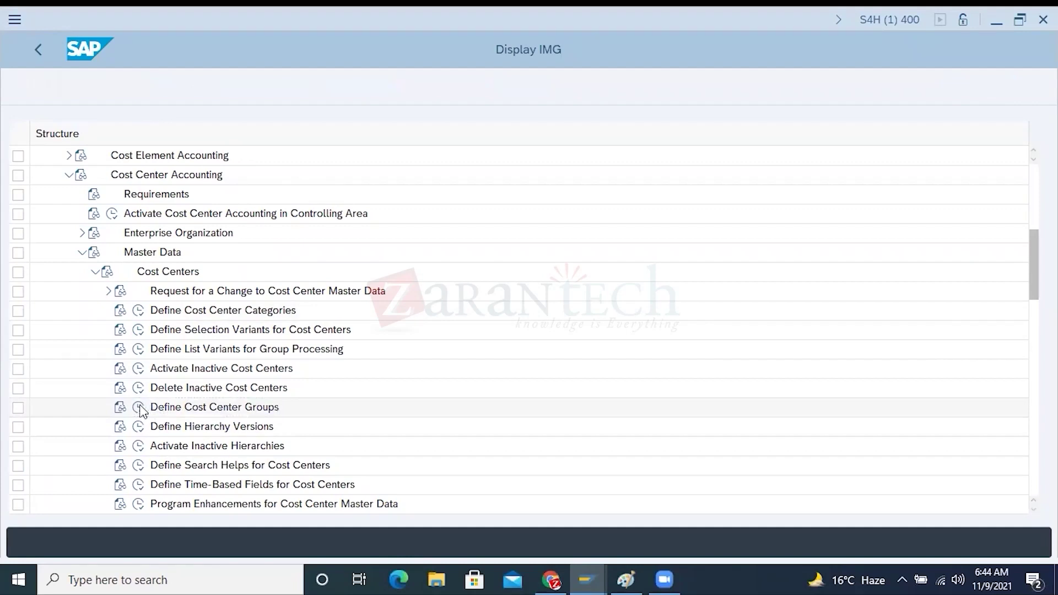
pyautogui.moveTo(221, 171); pyautogui.dragTo(46, 169)
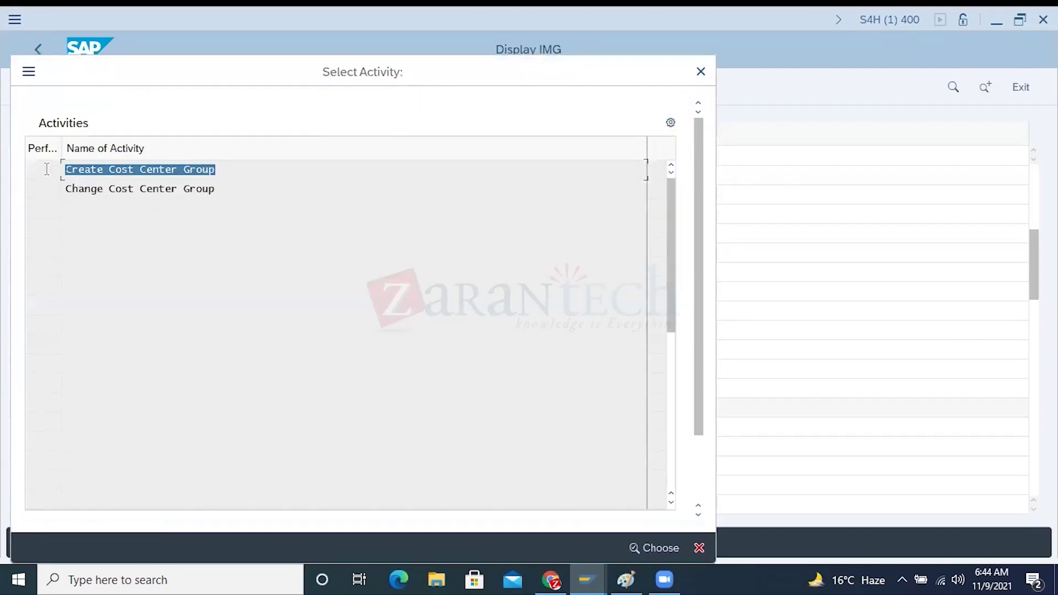
pyautogui.moveTo(221, 189); pyautogui.dragTo(60, 189)
pyautogui.doubleClick(133, 189)
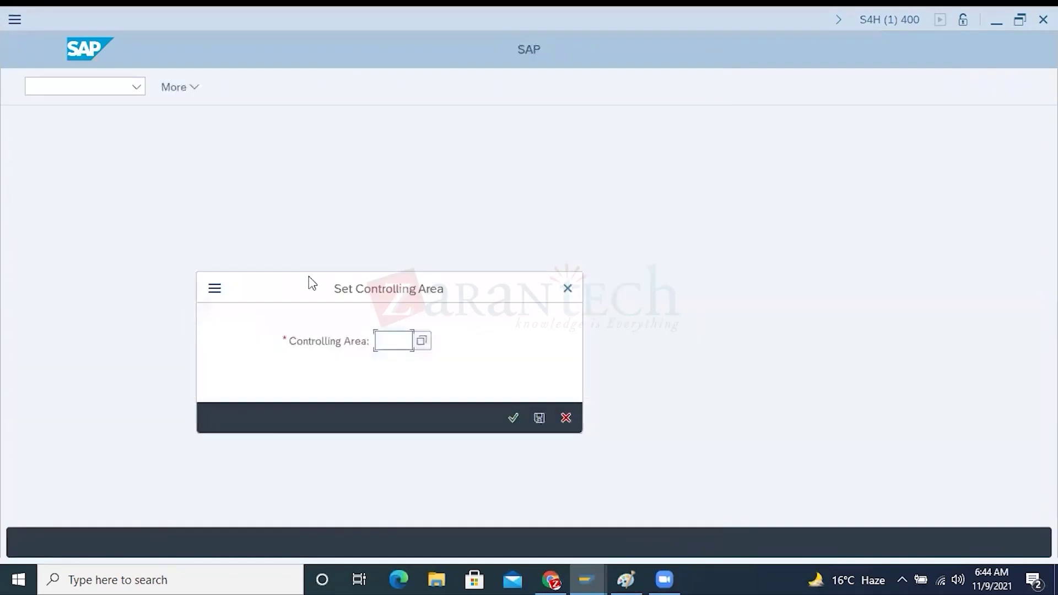
# Step: Set the controlling area to A000 and open the structure of cost center group 0001
pyautogui.moveTo(382, 287); pyautogui.dragTo(475, 224)
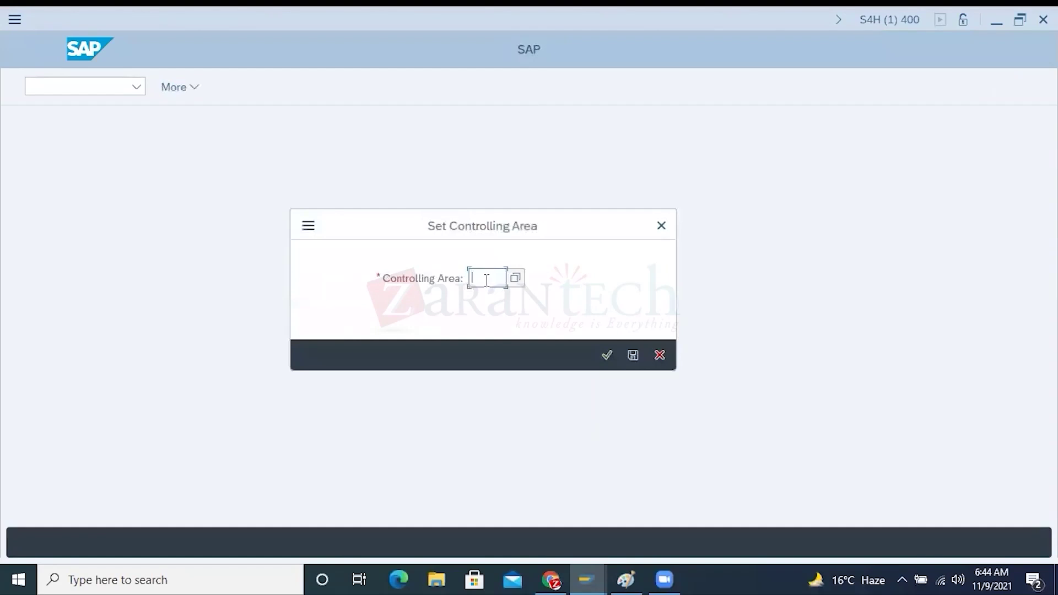
pyautogui.write('A000')
pyautogui.moveTo(504, 275); pyautogui.dragTo(458, 274)
pyautogui.click(470, 280)
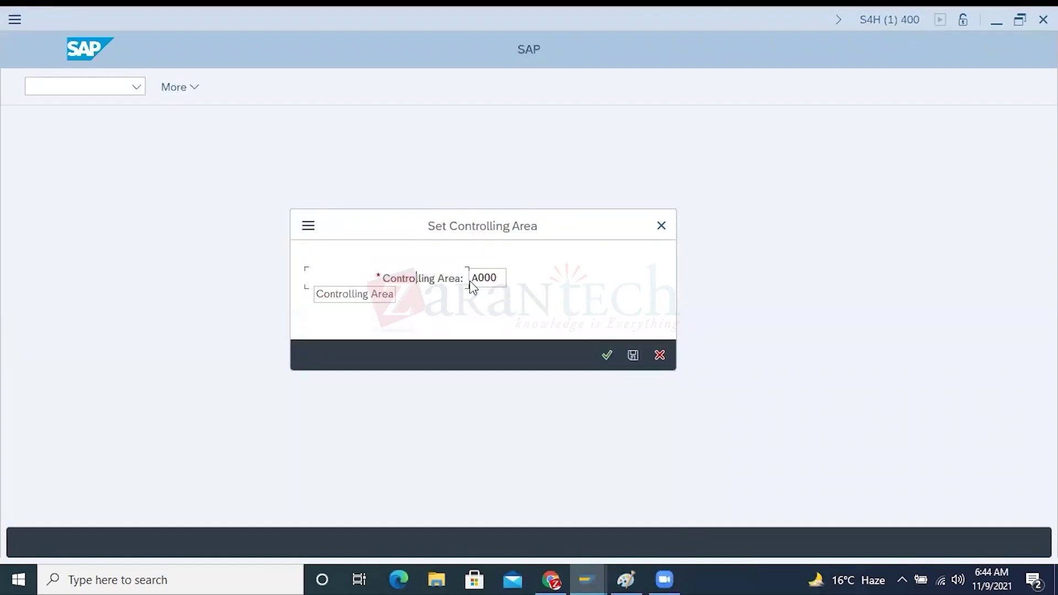
pyautogui.moveTo(502, 277); pyautogui.dragTo(460, 277)
pyautogui.click(608, 354)
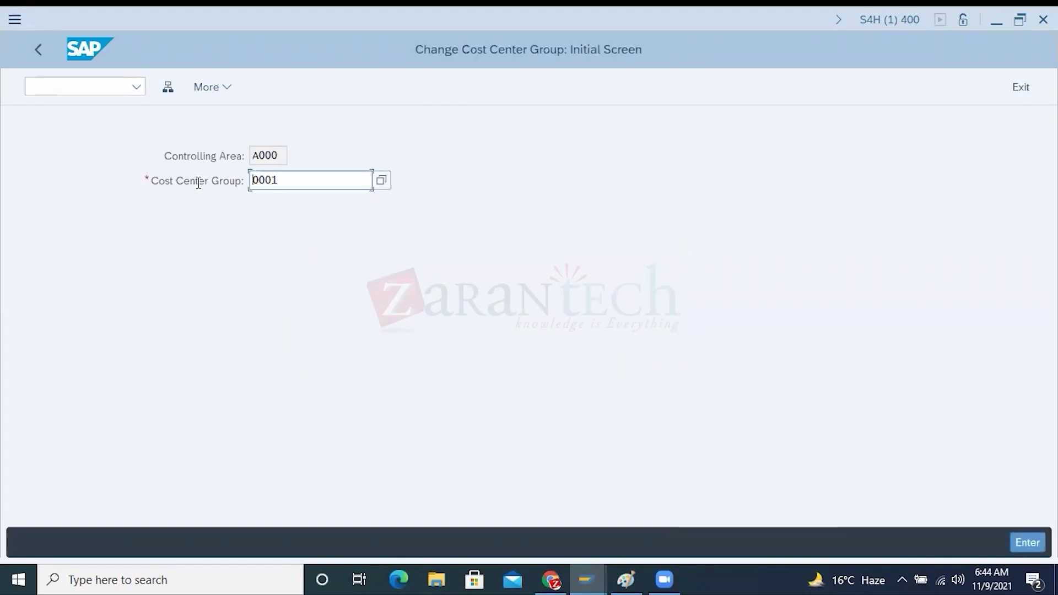
pyautogui.moveTo(267, 176); pyautogui.dragTo(253, 184)
pyautogui.press('Return')
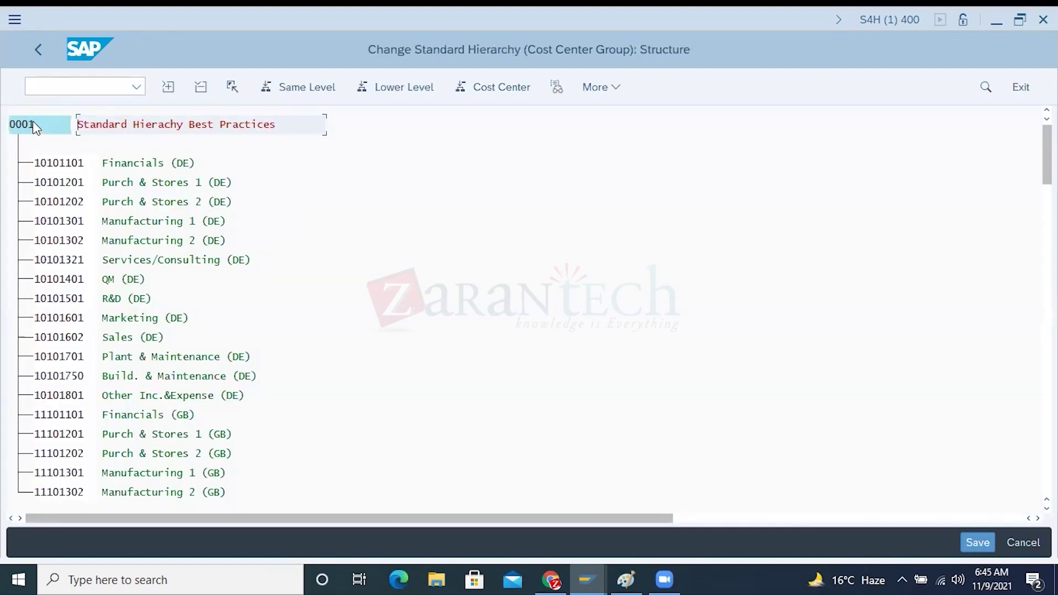
# Step: Examine the cost centers and subordinate groups under top node 0001 throughout the standard hierarchy
pyautogui.click(34, 125)
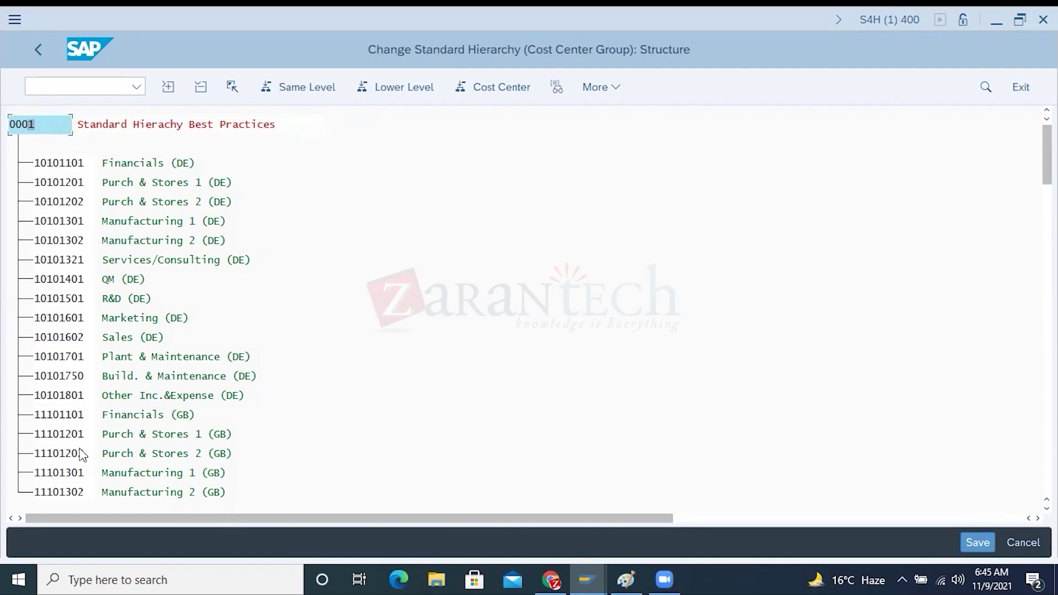
pyautogui.scroll(-3, 82, 454)
pyautogui.scroll(-6, 82, 454)
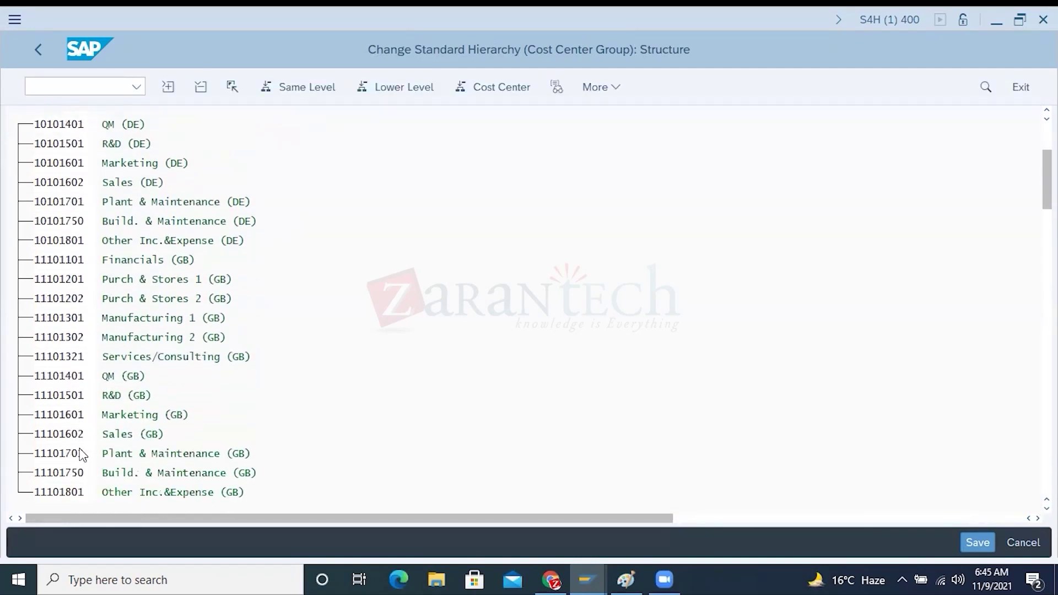
pyautogui.scroll(-5, 81, 454)
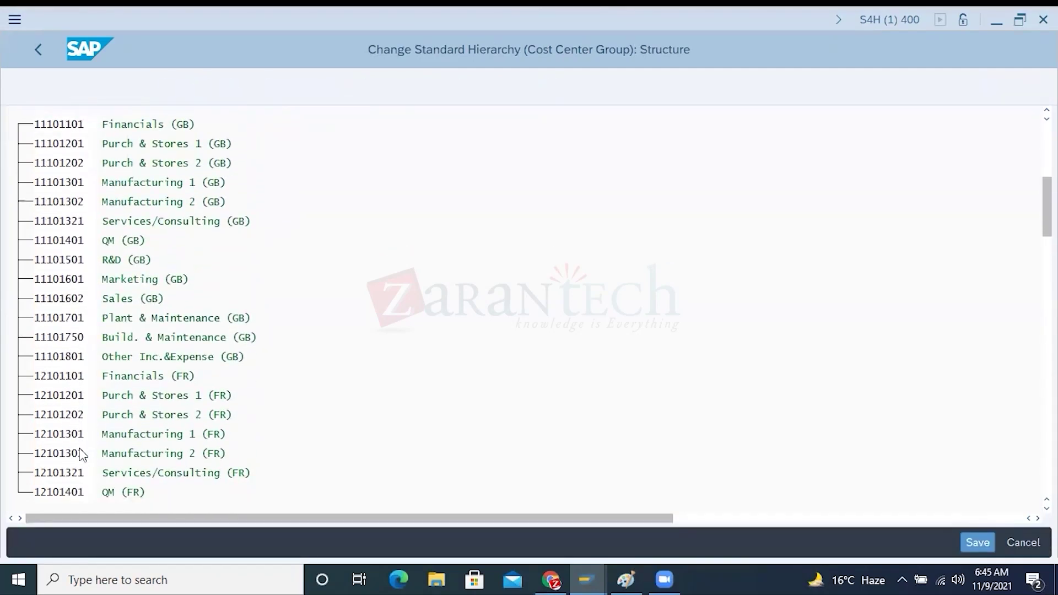
pyautogui.scroll(-6, 81, 455)
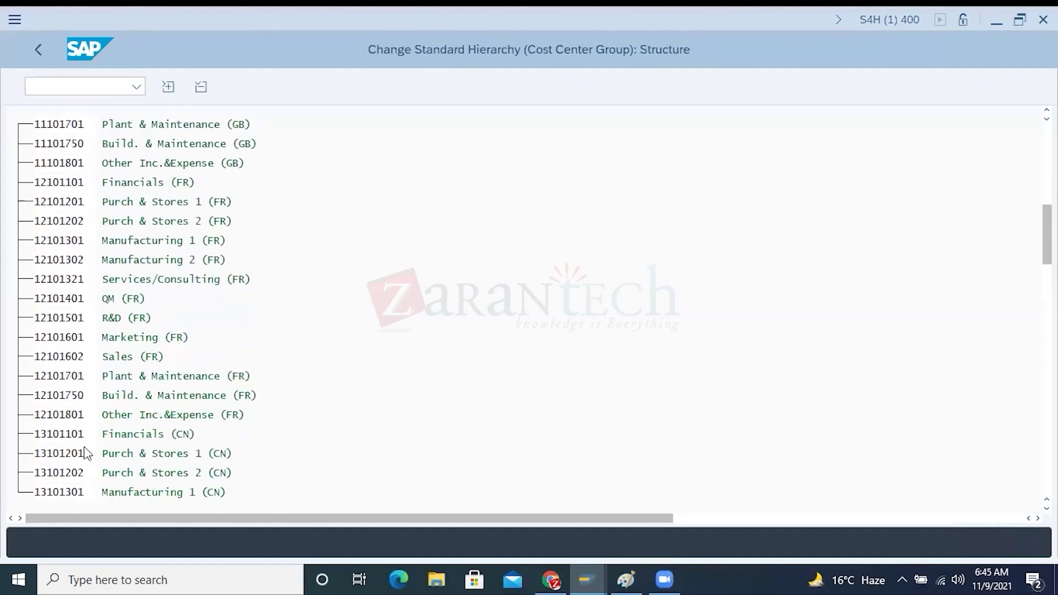
pyautogui.scroll(5, 83, 455)
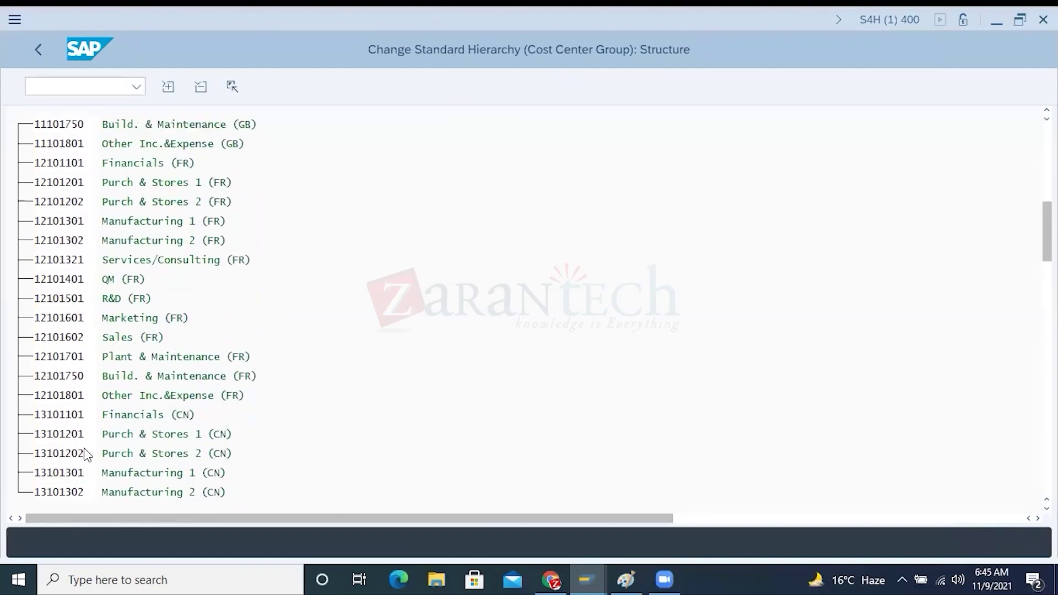
pyautogui.scroll(6, 83, 455)
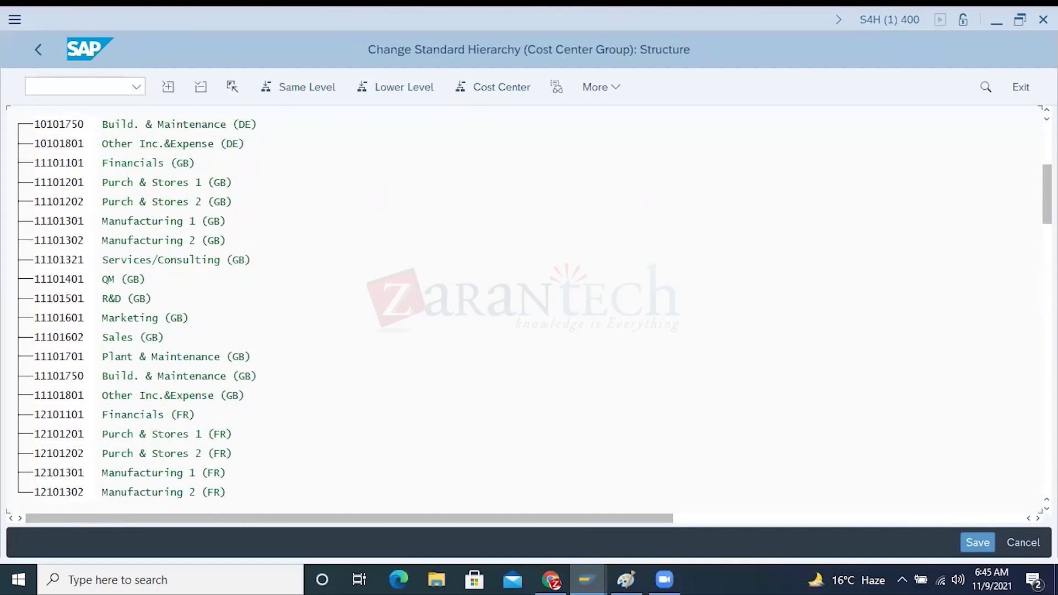
pyautogui.scroll(8, 133, 197)
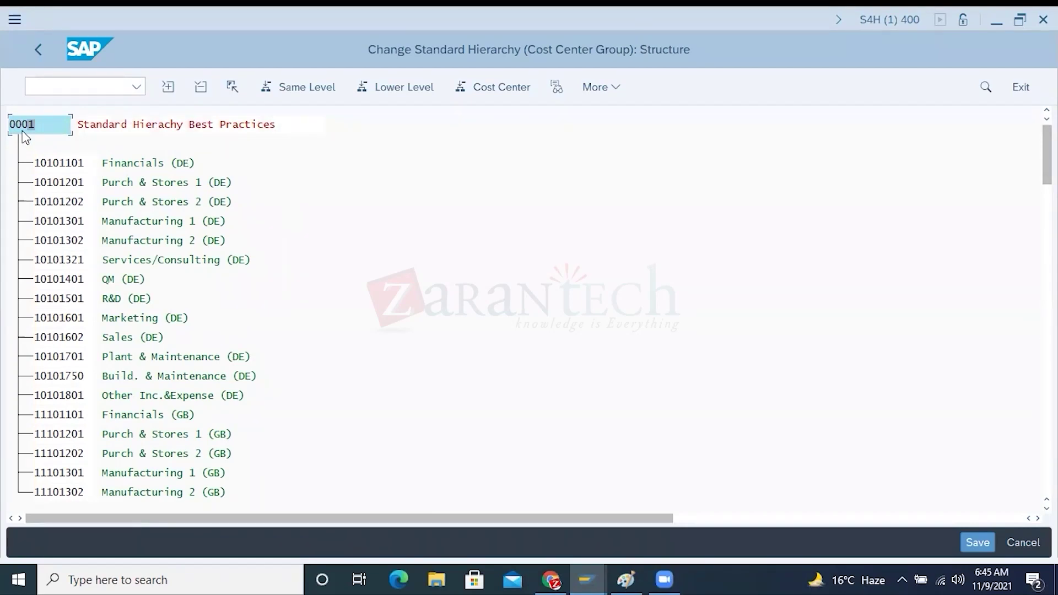
pyautogui.scroll(-20, 24, 137)
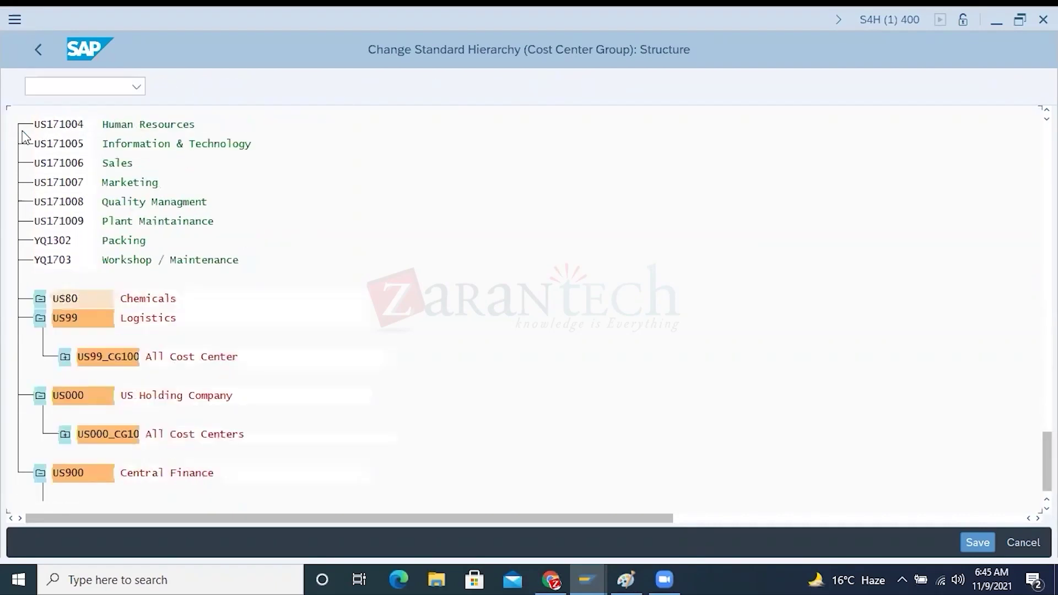
pyautogui.scroll(-7, 25, 137)
pyautogui.scroll(7, 25, 137)
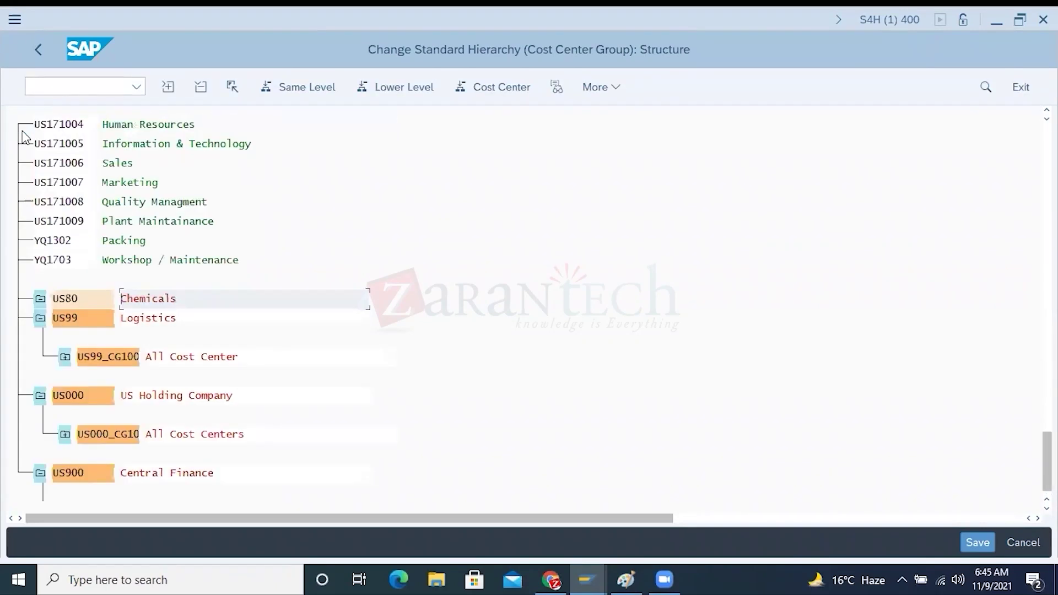
# Step: Collapse the US99, US000 and US900 groups and return to top node 0001 of the standard hierarchy
pyautogui.click(37, 306)
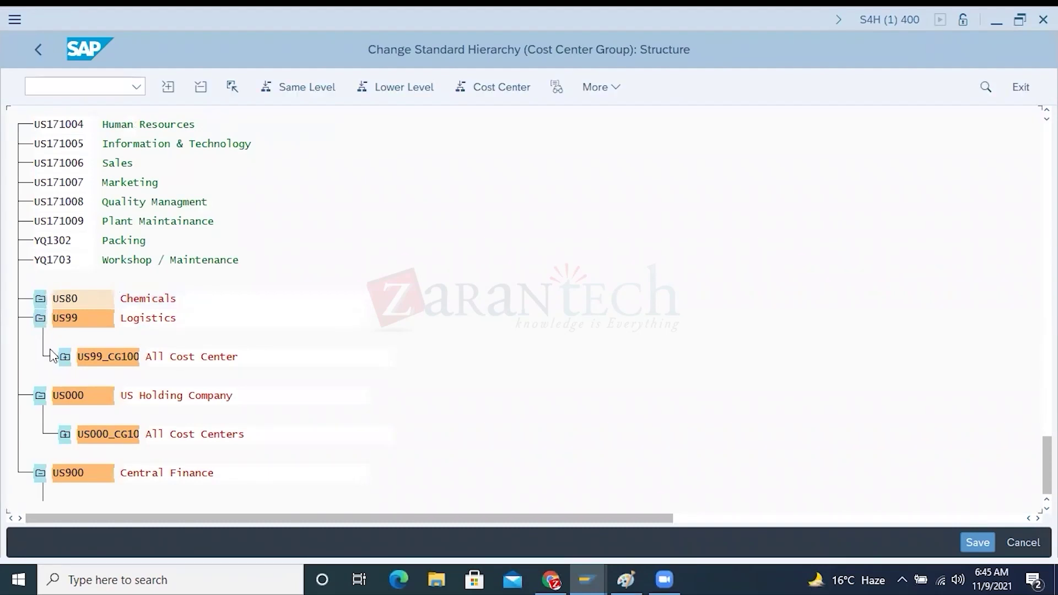
pyautogui.click(40, 337)
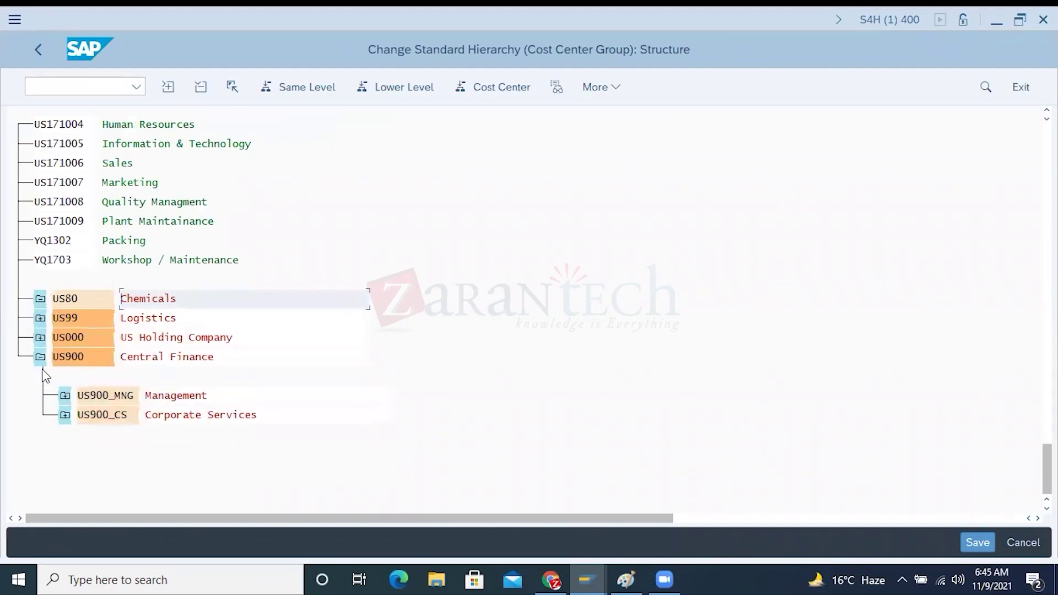
pyautogui.click(40, 356)
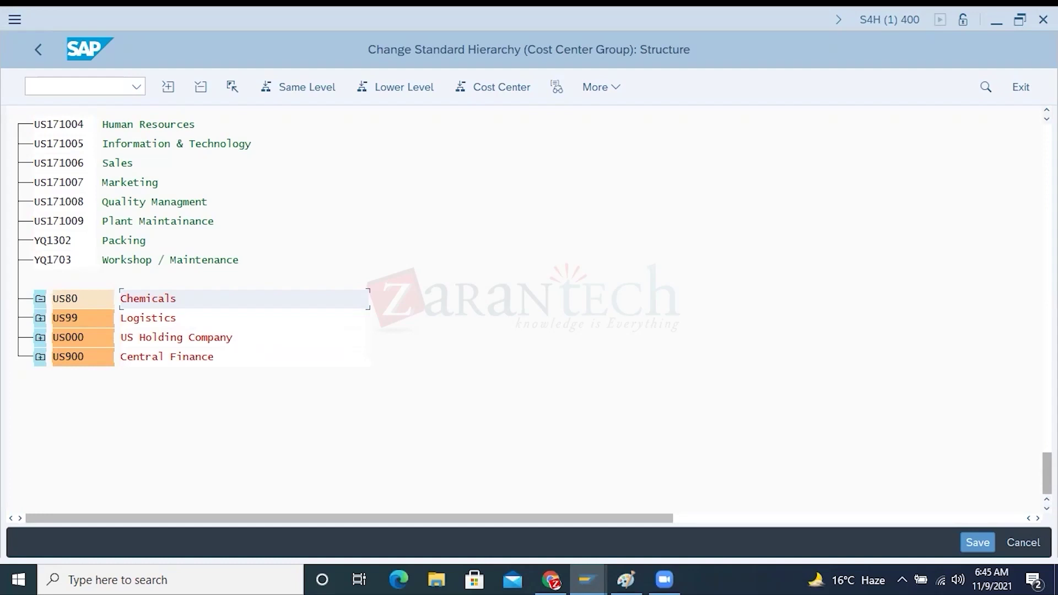
pyautogui.scroll(10, 529, 308)
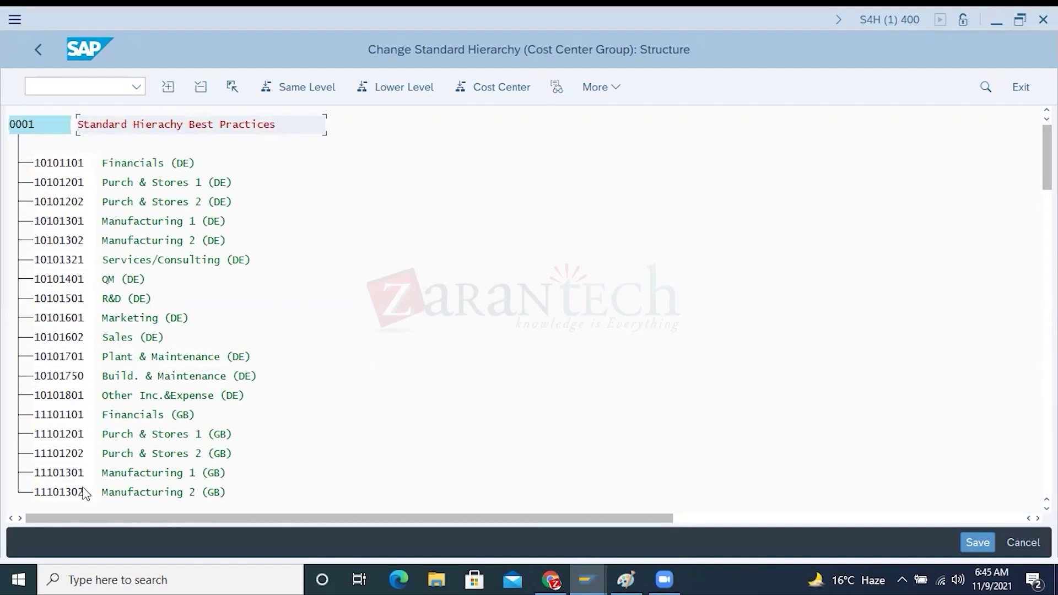
pyautogui.click(18, 124)
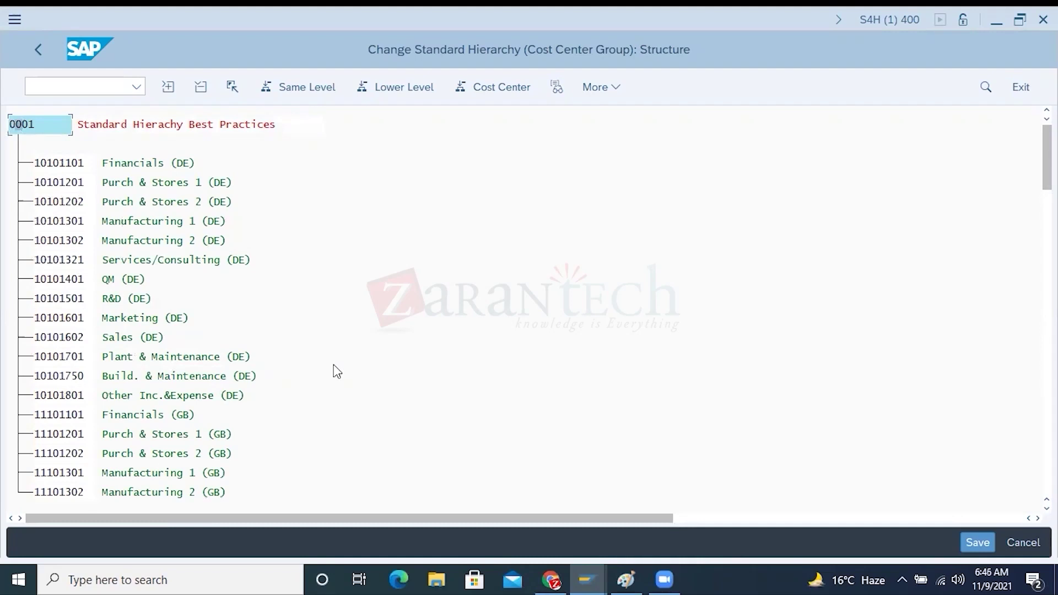
# Step: Show the 0001 cost center hierarchy diagram in Paint and switch back to the SAP standard hierarchy structure
pyautogui.click(626, 579)
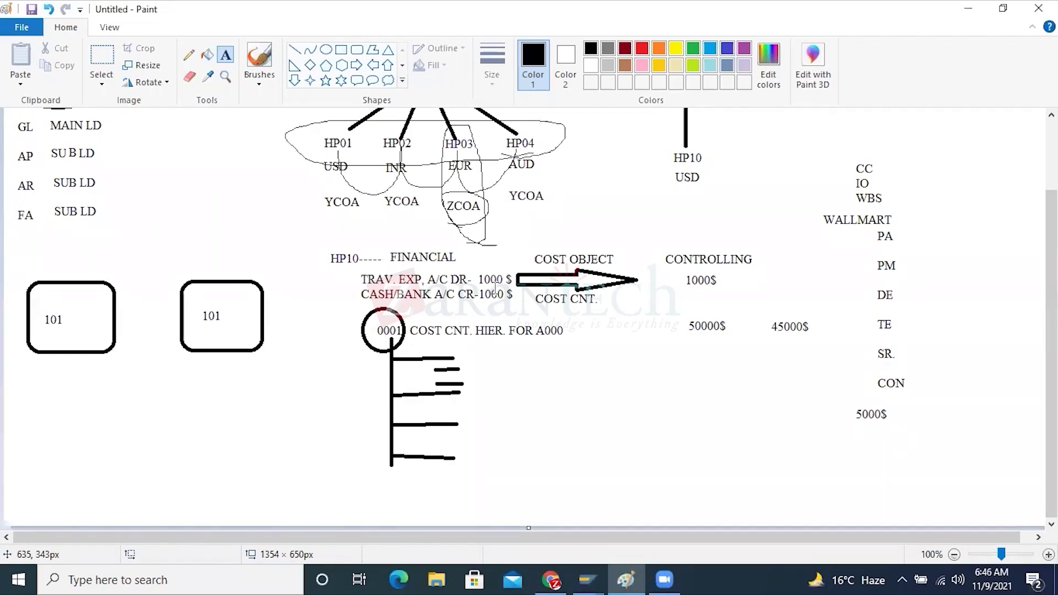
pyautogui.click(578, 576)
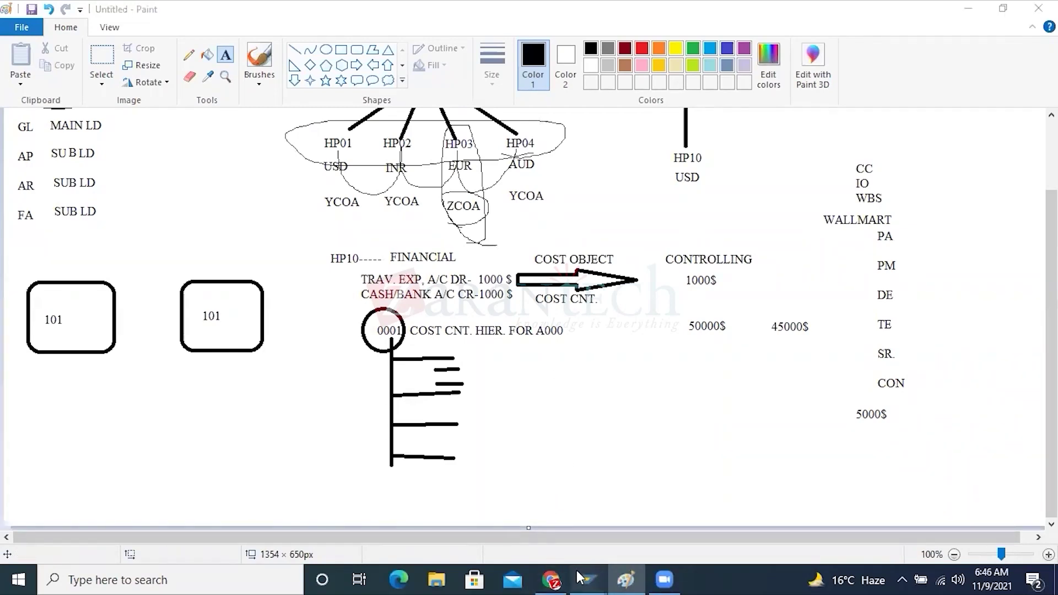
pyautogui.click(447, 525)
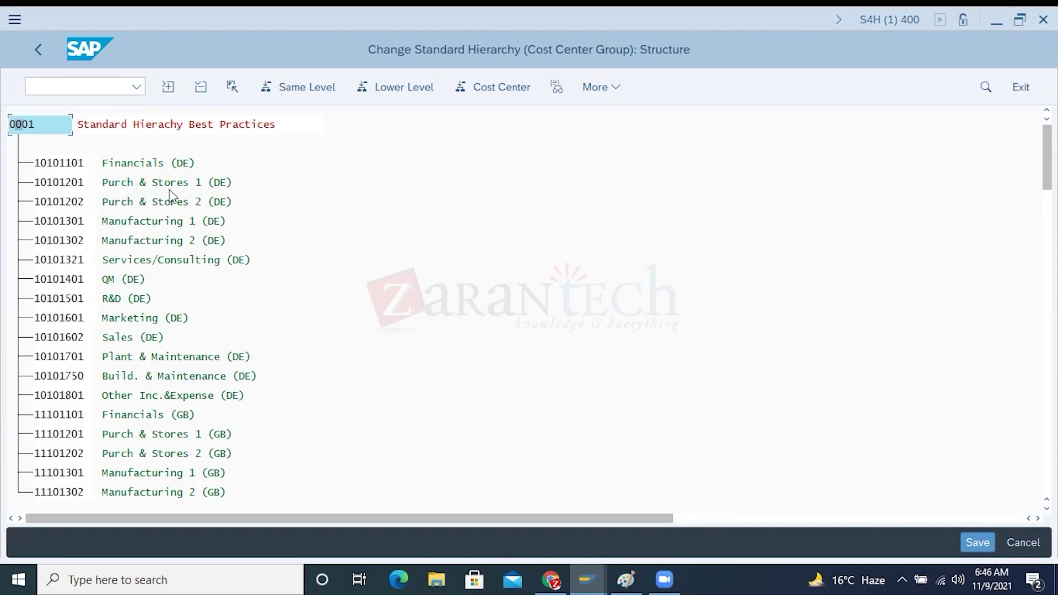
# Step: Look through the DE, GB and FR cost centers assigned directly under node 0001
pyautogui.click(36, 184)
pyautogui.scroll(-1, 160, 378)
pyautogui.scroll(-4, 159, 378)
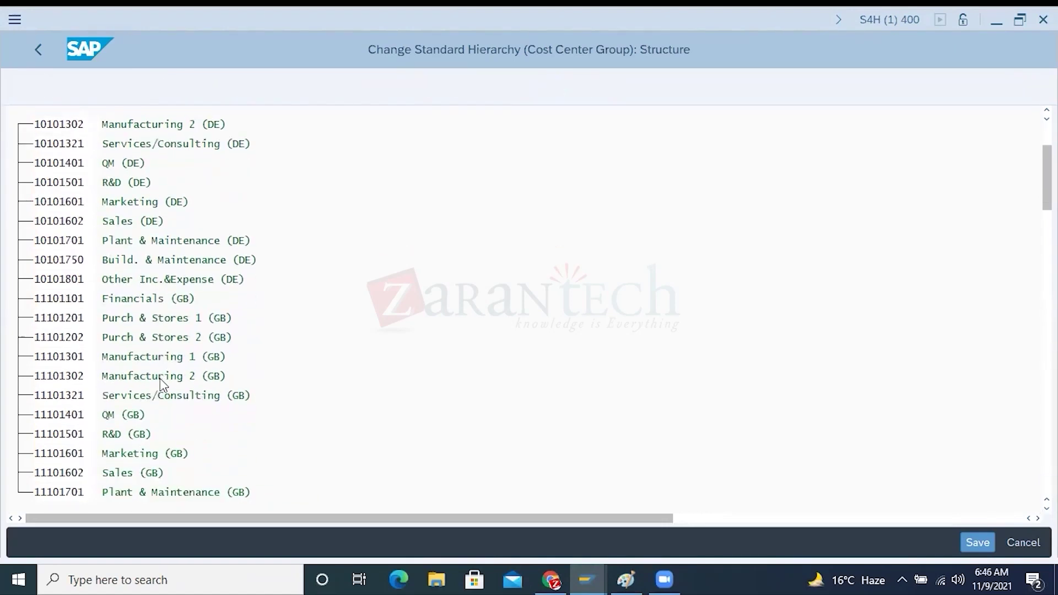
pyautogui.scroll(-3, 159, 378)
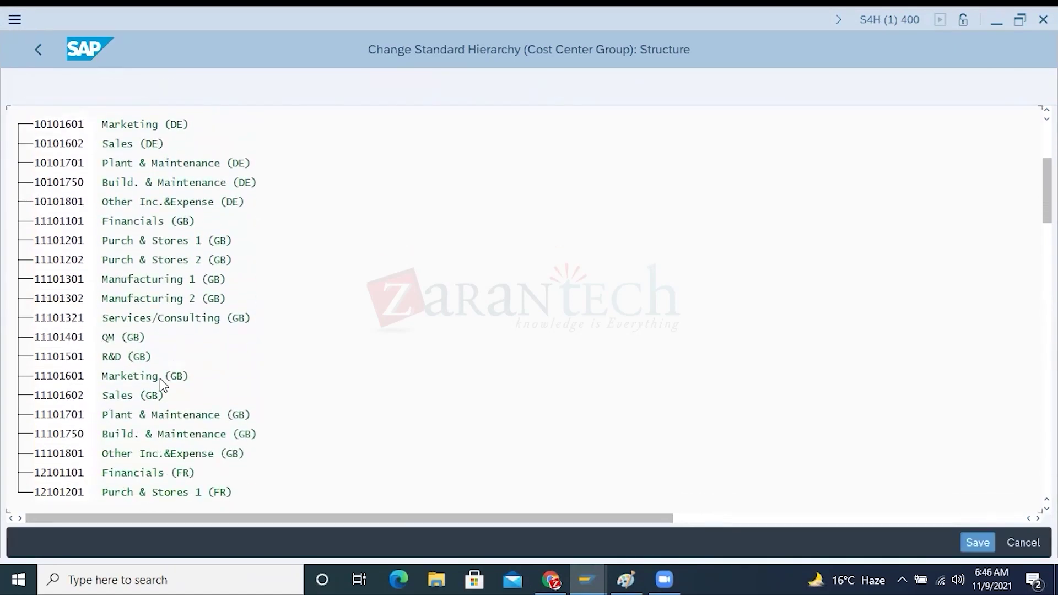
pyautogui.scroll(-6, 159, 378)
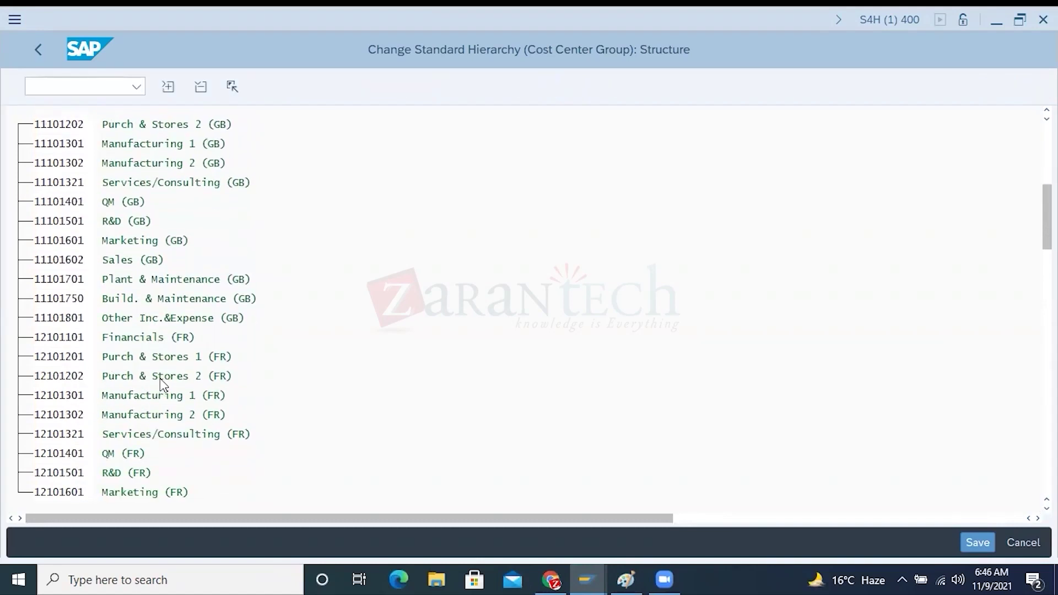
pyautogui.scroll(-2, 164, 384)
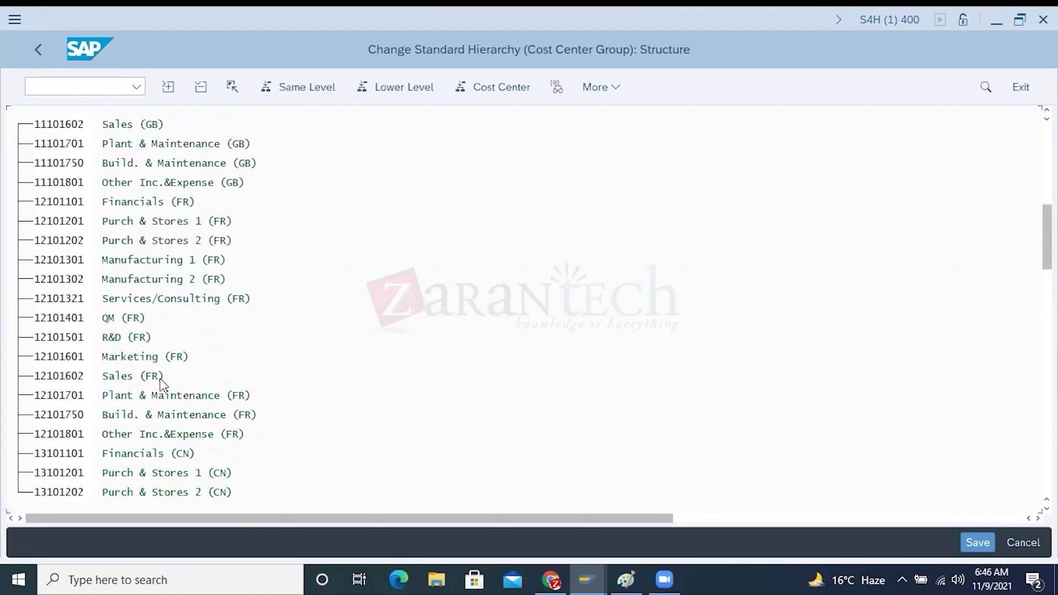
pyautogui.scroll(3, 159, 378)
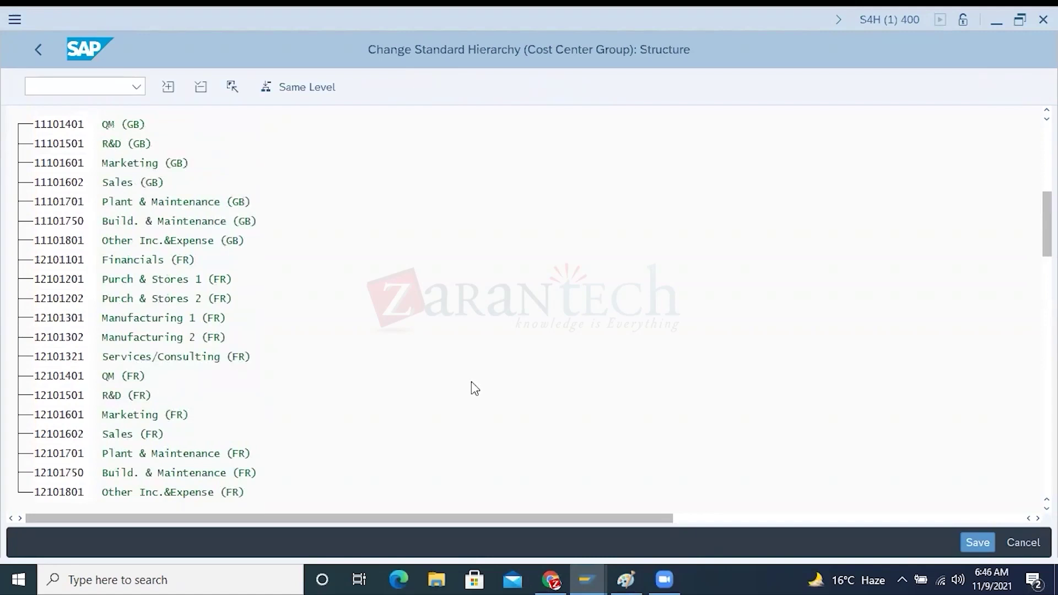
# Step: Switch to the SAP session S4H (2) and leave the central G/L account display for SAP Easy Access
pyautogui.click(580, 570)
pyautogui.click(560, 501)
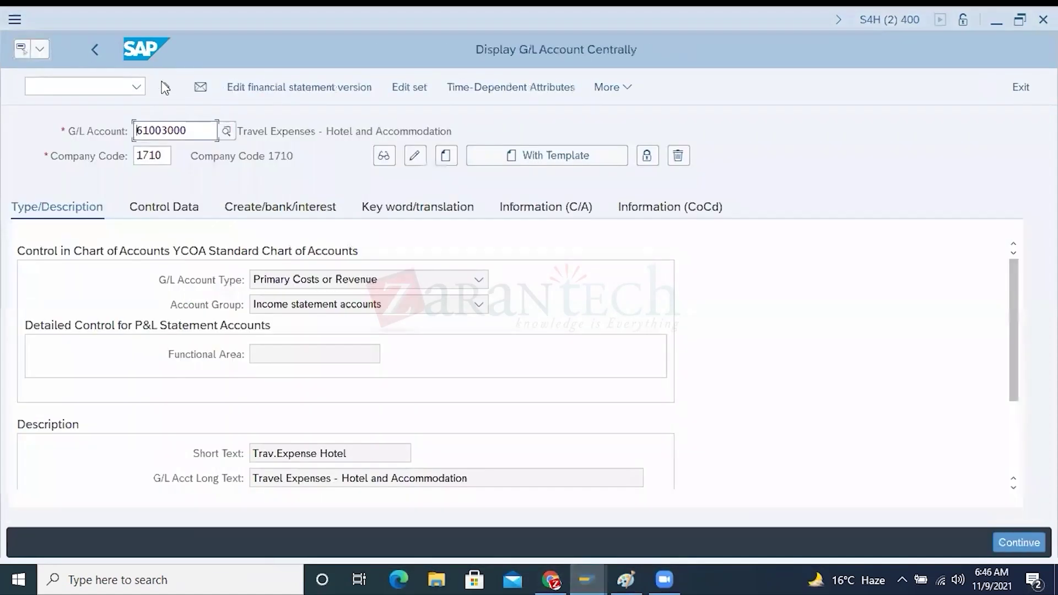
pyautogui.click(99, 53)
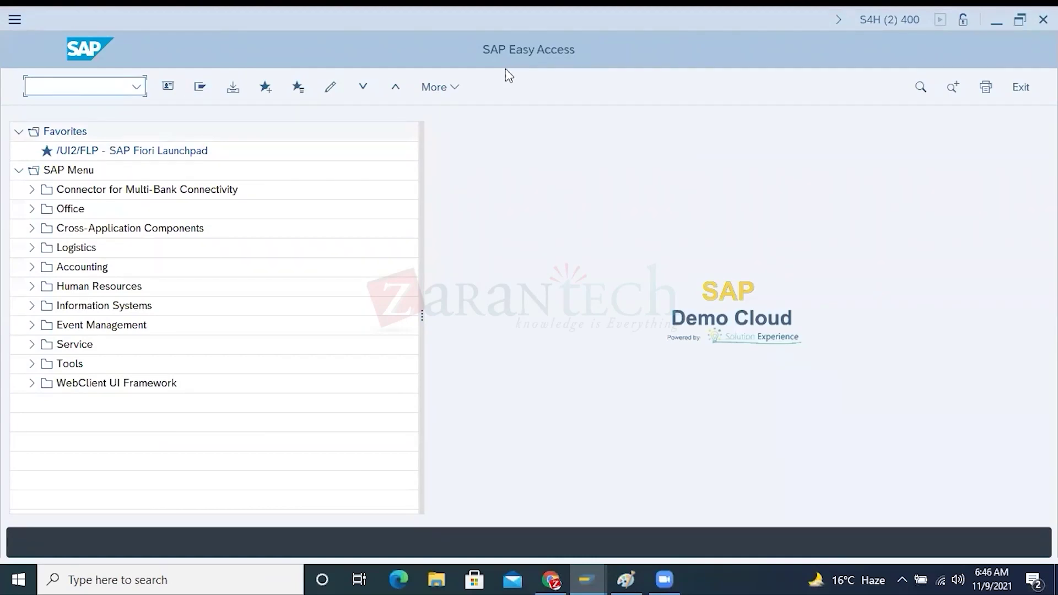
# Step: Expand the SAP menu through Accounting, Controlling and Cost Center Accounting down to the Master Data contents
pyautogui.click(31, 267)
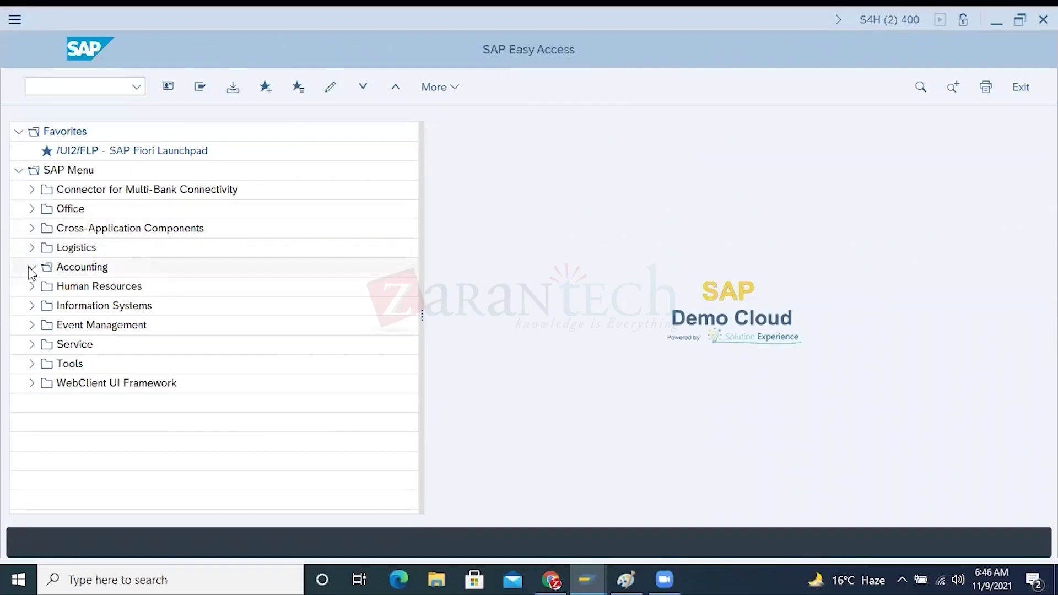
pyautogui.click(88, 328)
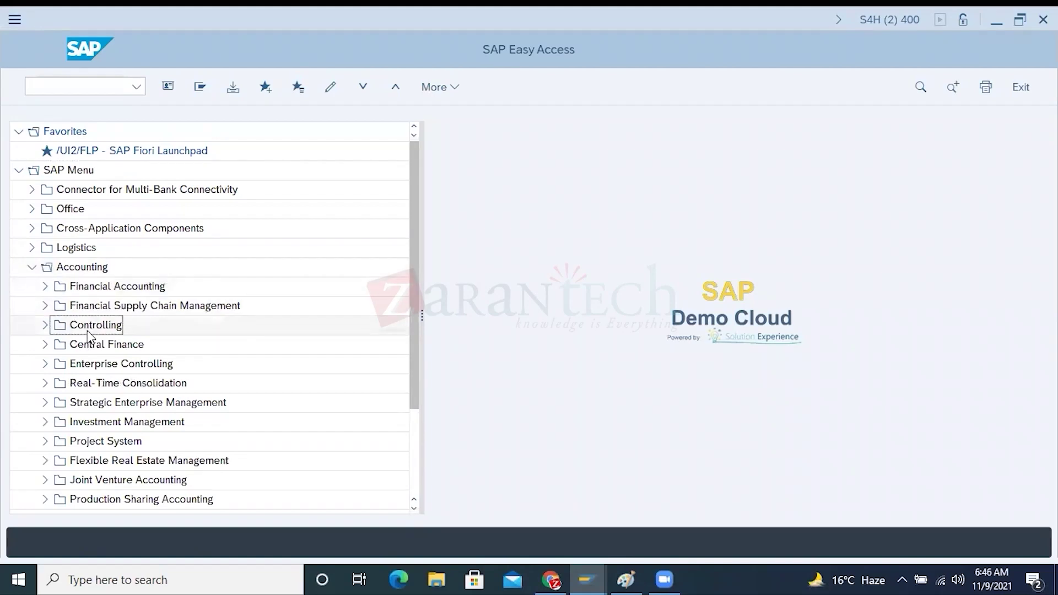
pyautogui.click(45, 326)
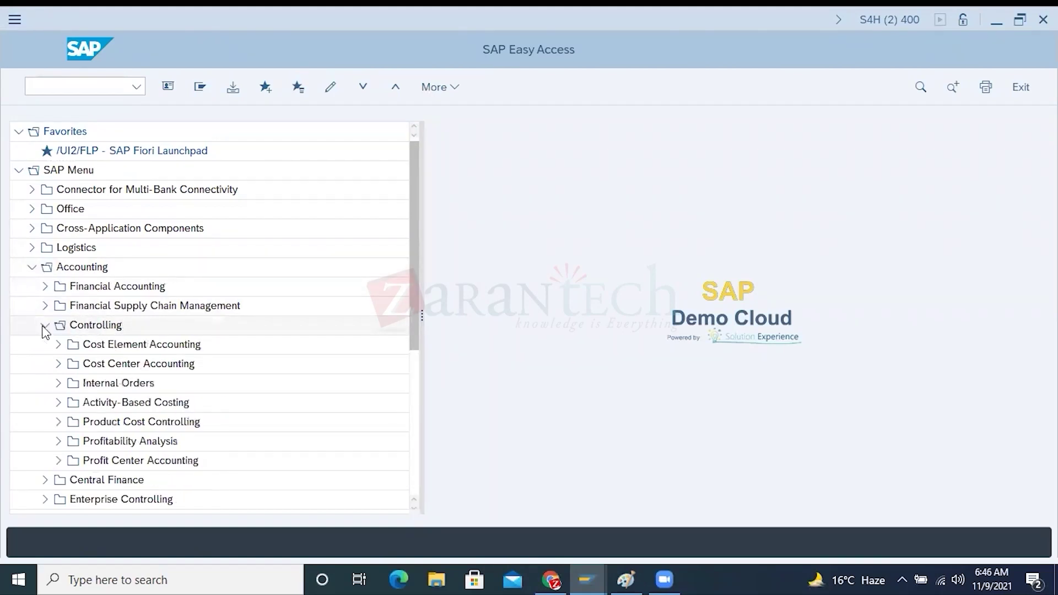
pyautogui.click(108, 367)
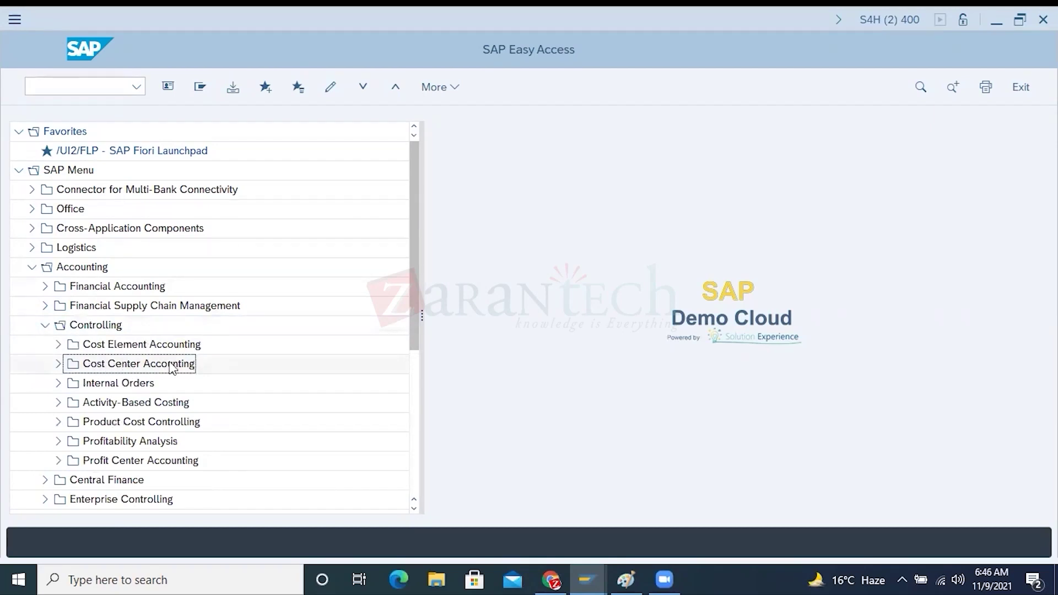
pyautogui.click(58, 364)
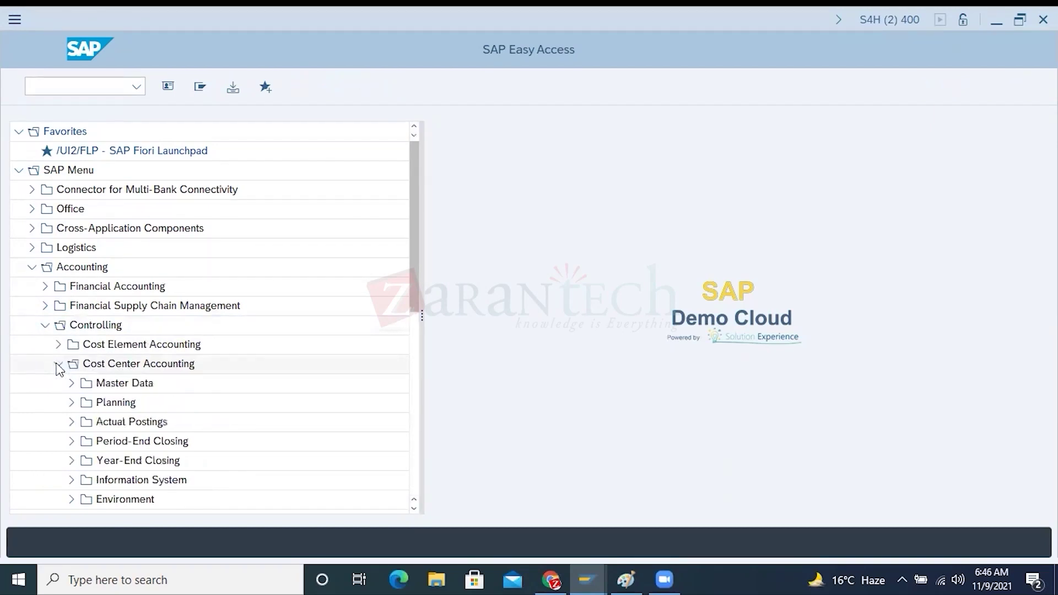
pyautogui.click(115, 388)
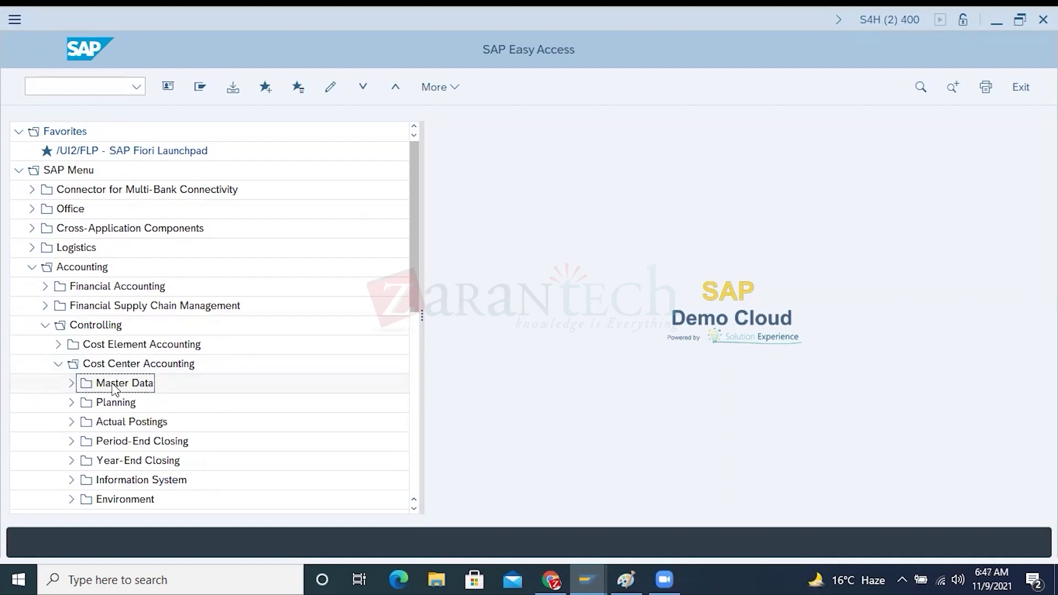
pyautogui.click(72, 383)
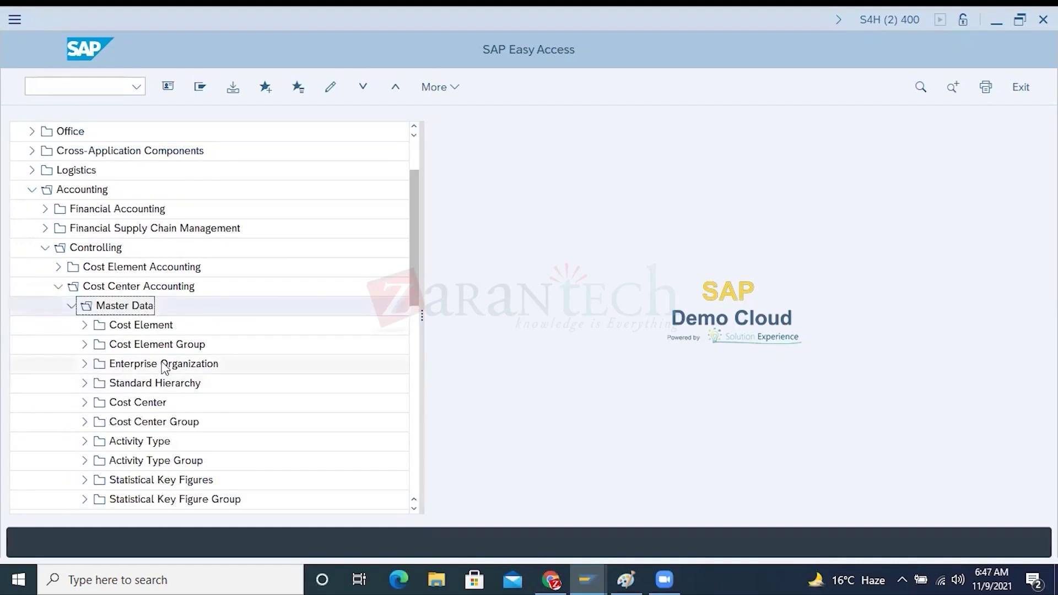
# Step: Expand Individual Processing under the Cost Center master data and select the transaction KS01 - Create
pyautogui.click(141, 328)
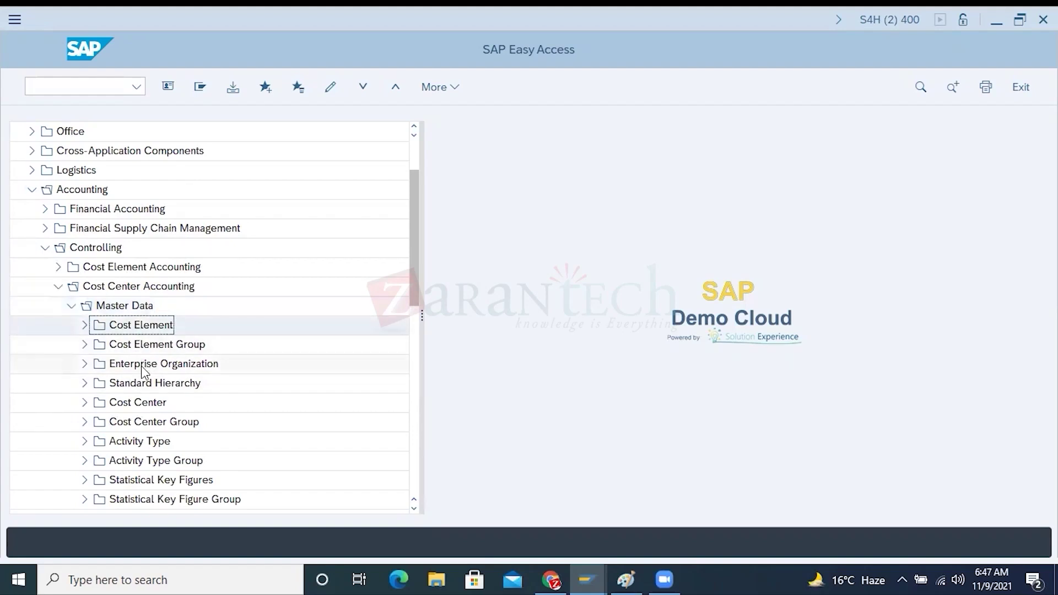
pyautogui.click(144, 403)
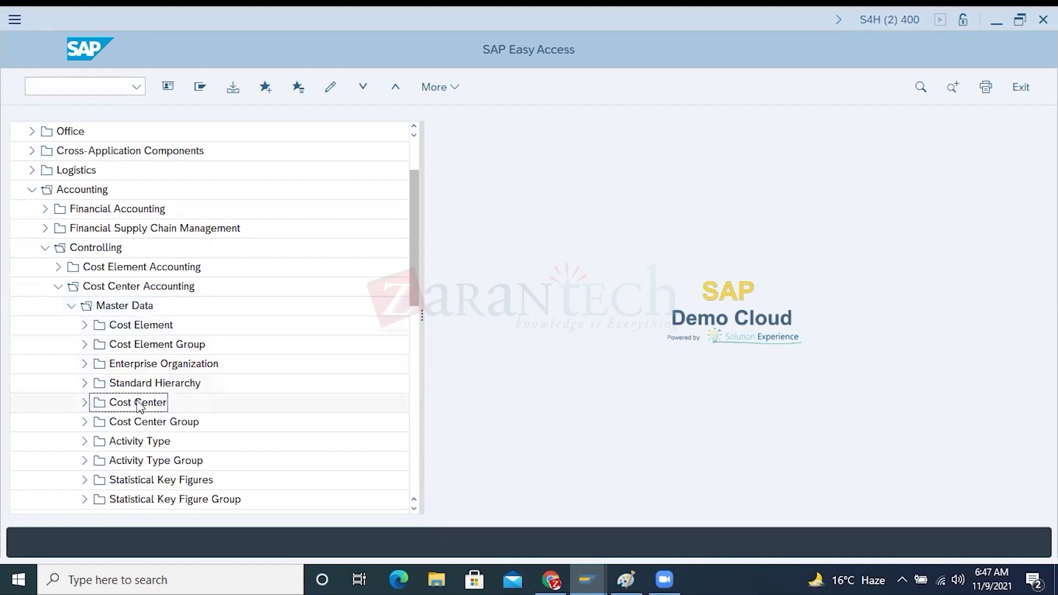
pyautogui.click(85, 403)
pyautogui.click(139, 426)
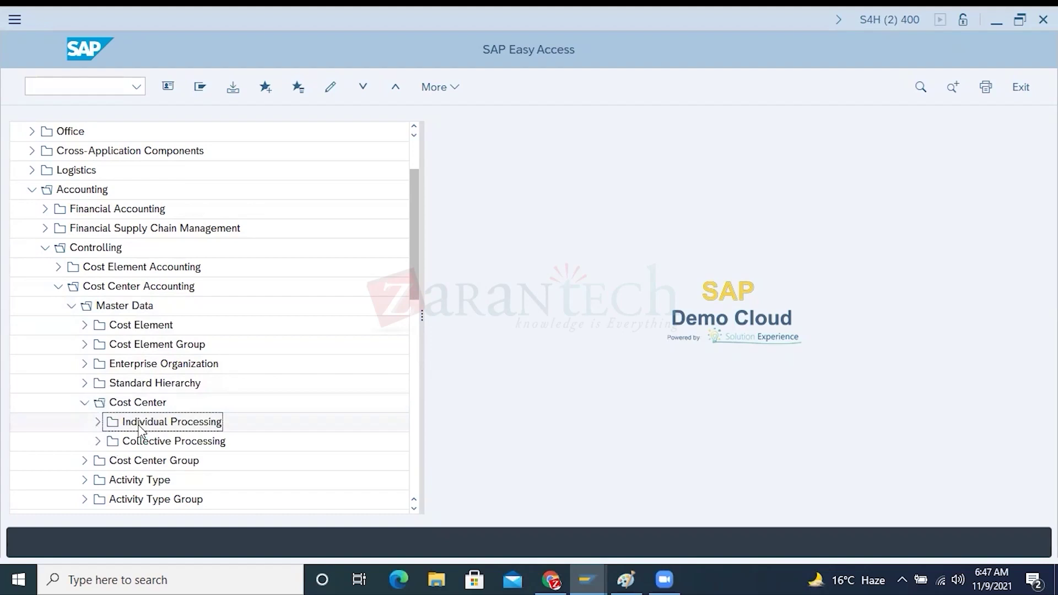
pyautogui.click(98, 421)
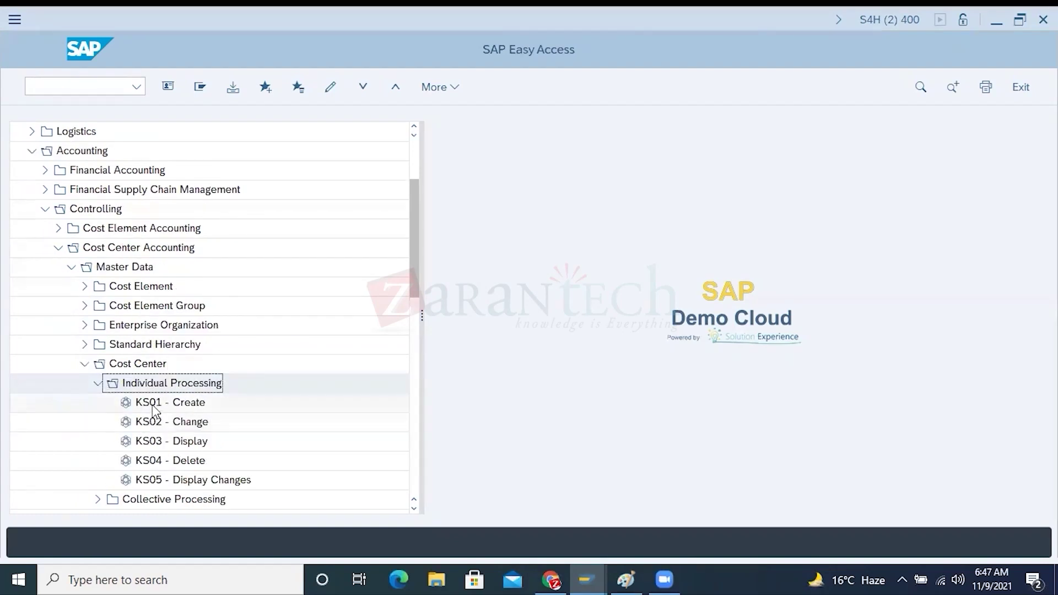
pyautogui.click(157, 404)
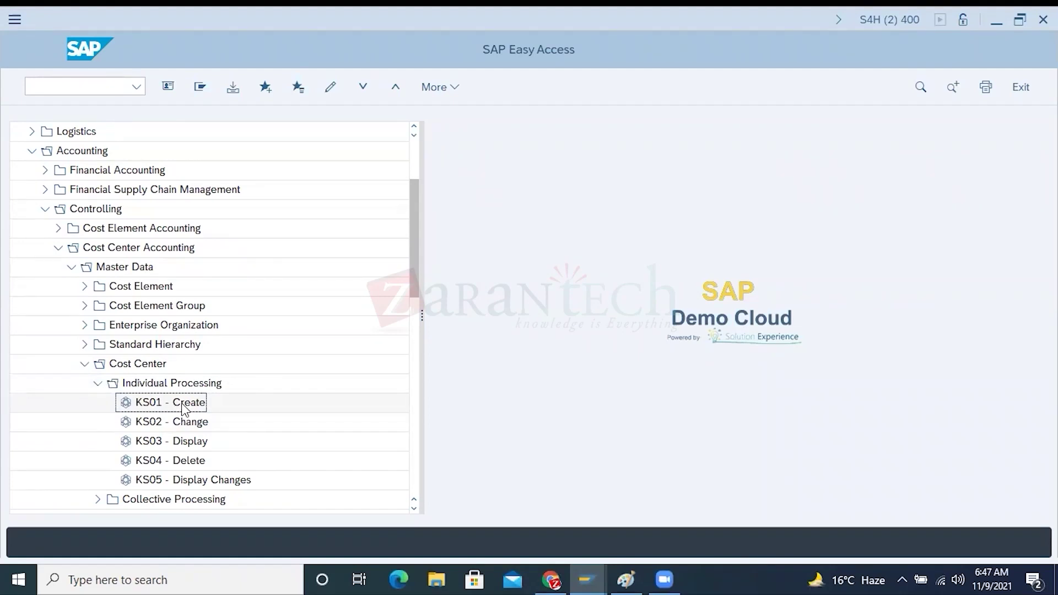
# Step: Switch to the G/L account document entry in session S4H (3), highlight the G/L account number and go to the Cost Center field
pyautogui.moveTo(603, 575)
pyautogui.click(732, 525)
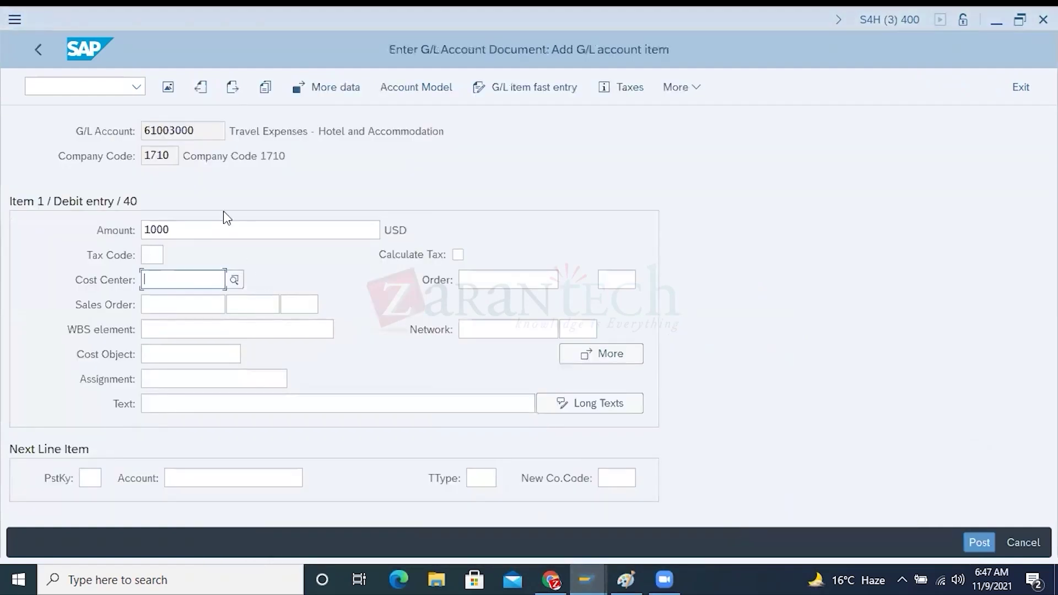
pyautogui.moveTo(198, 130); pyautogui.dragTo(139, 130)
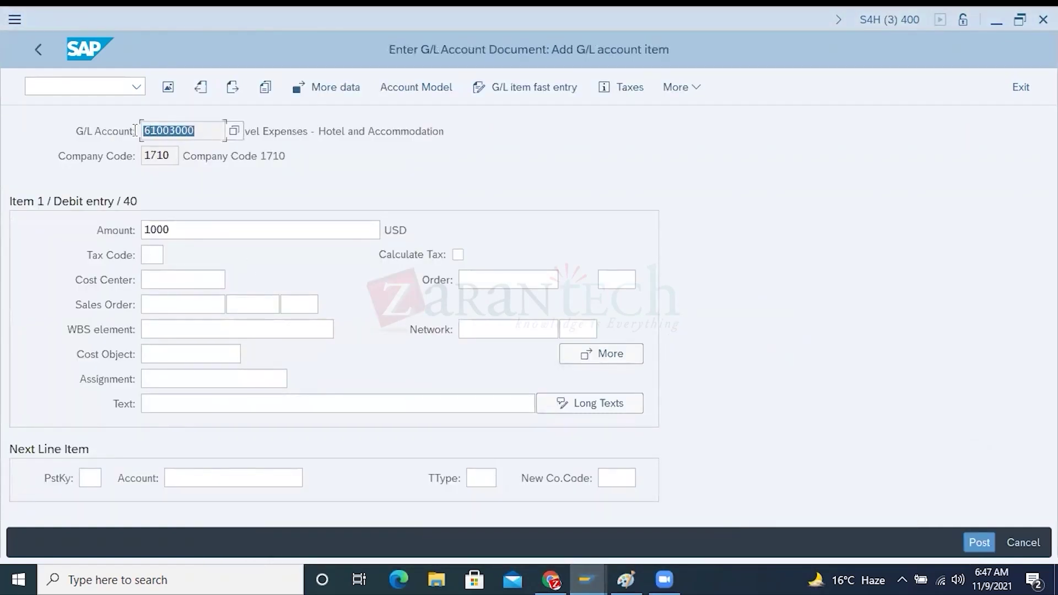
pyautogui.click(163, 280)
# Step: Search for cost centers of controlling area A000 and company code 1710 and look through the whole list
pyautogui.click(235, 280)
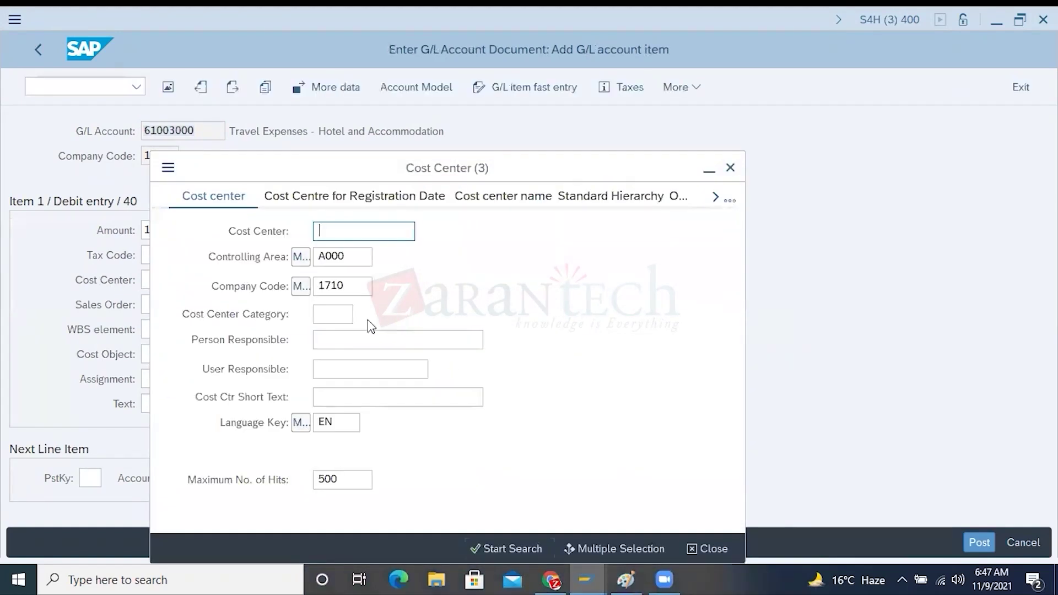
pyautogui.click(495, 549)
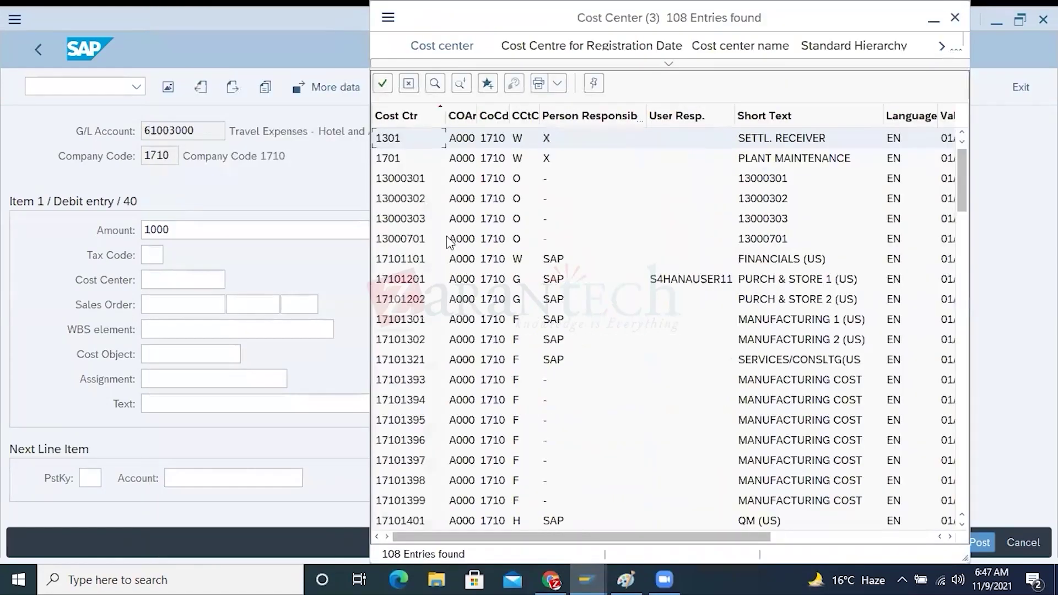
pyautogui.scroll(-5, 799, 337)
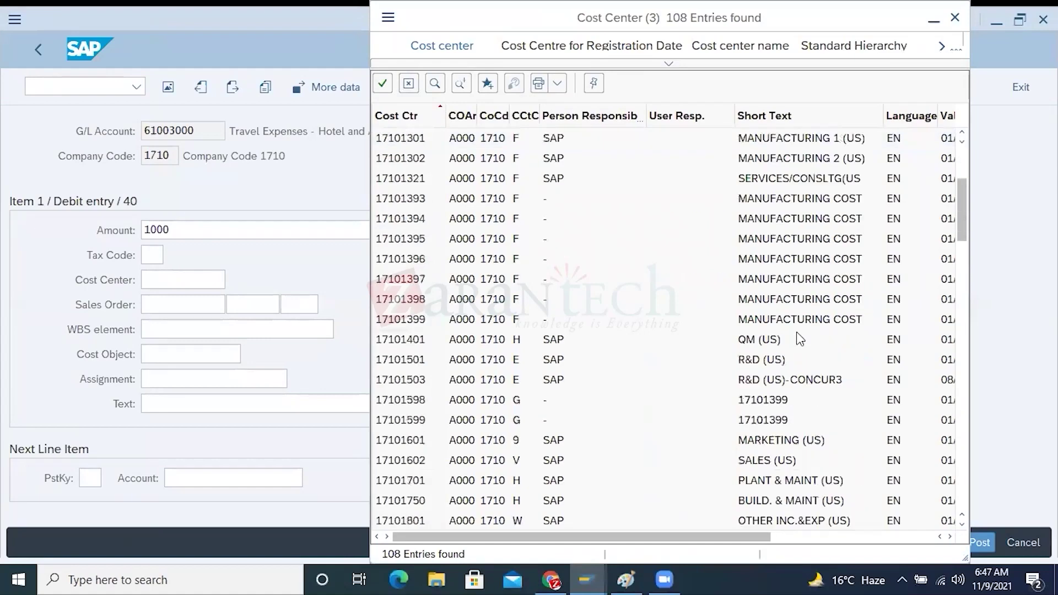
pyautogui.scroll(-4, 795, 331)
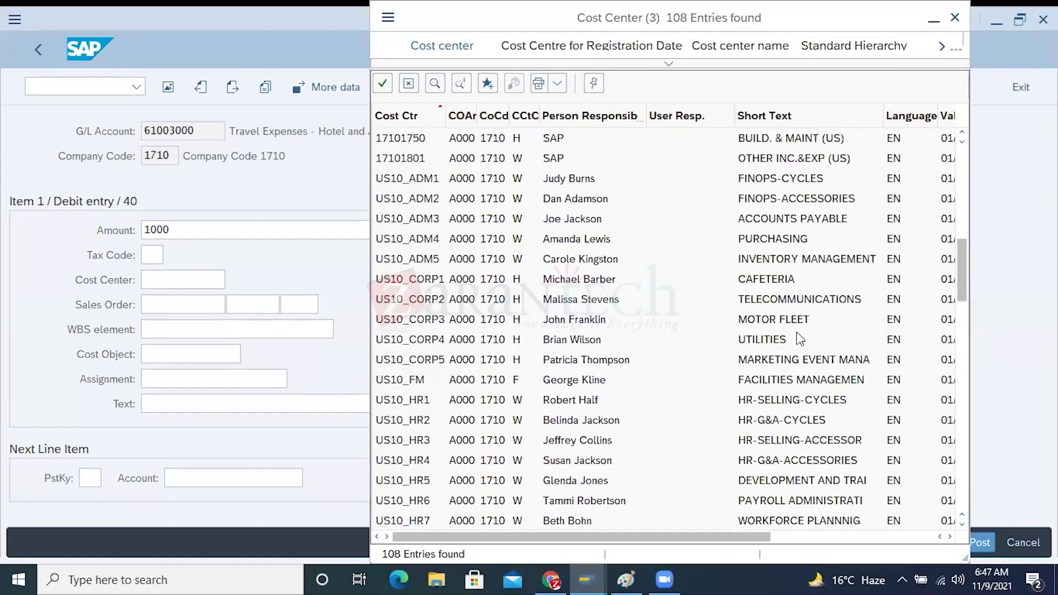
pyautogui.scroll(-4, 796, 332)
pyautogui.scroll(-12, 799, 337)
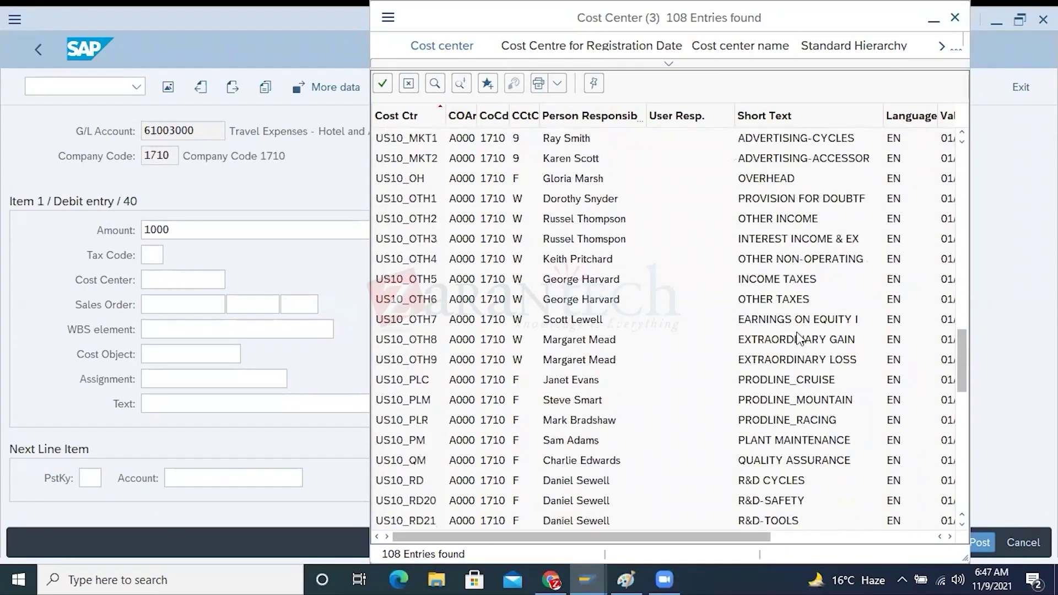
pyautogui.scroll(-5, 799, 338)
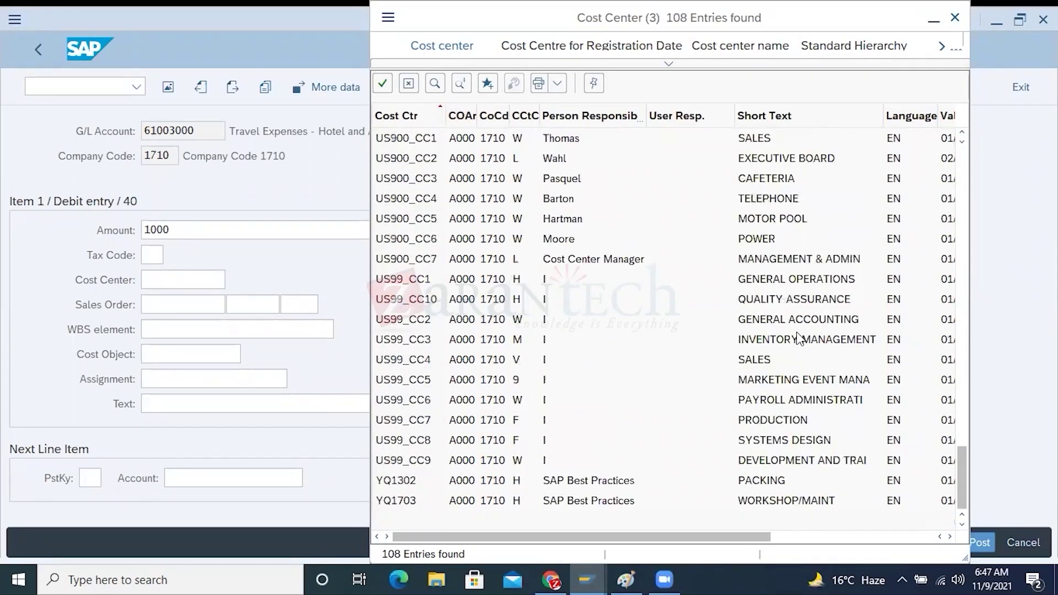
# Step: Return to the start of the cost center list, close it and highlight the debit item's amount before going back to the Cost Center field
pyautogui.scroll(20, 800, 339)
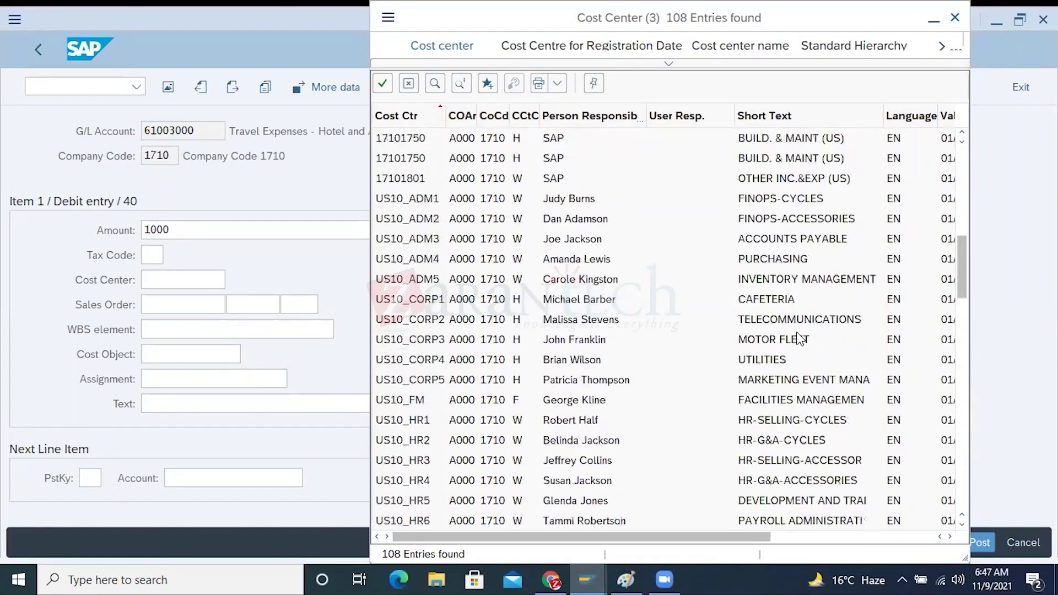
pyautogui.scroll(8, 800, 338)
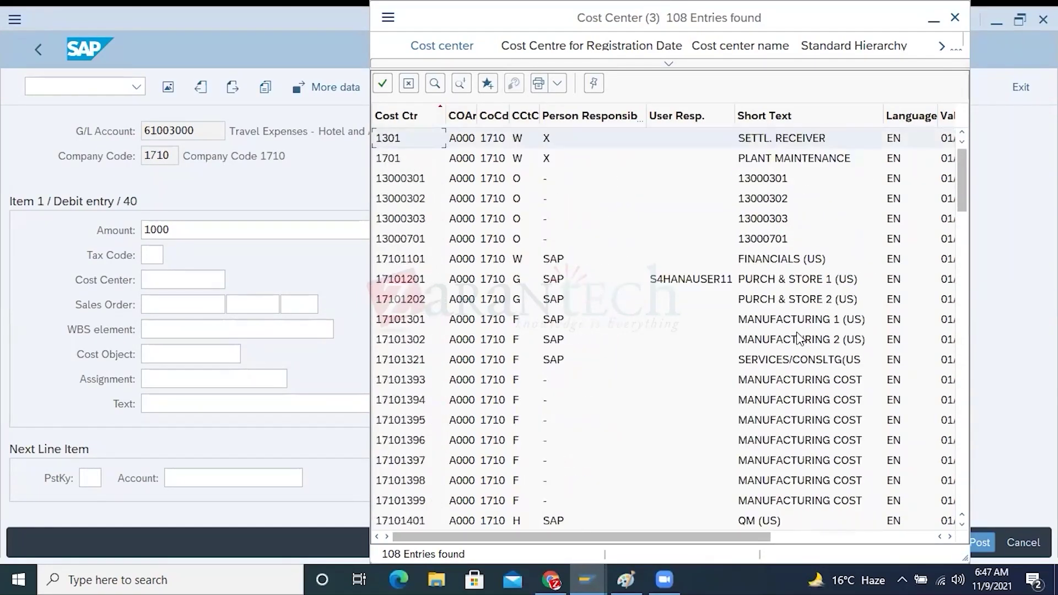
pyautogui.click(407, 87)
pyautogui.moveTo(176, 230); pyautogui.dragTo(140, 235)
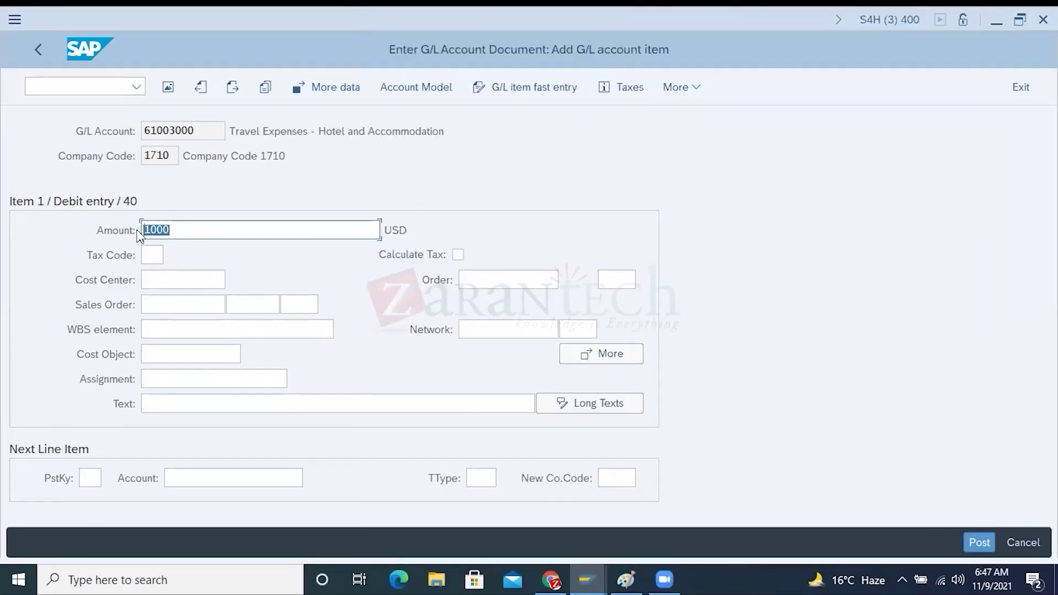
pyautogui.click(146, 280)
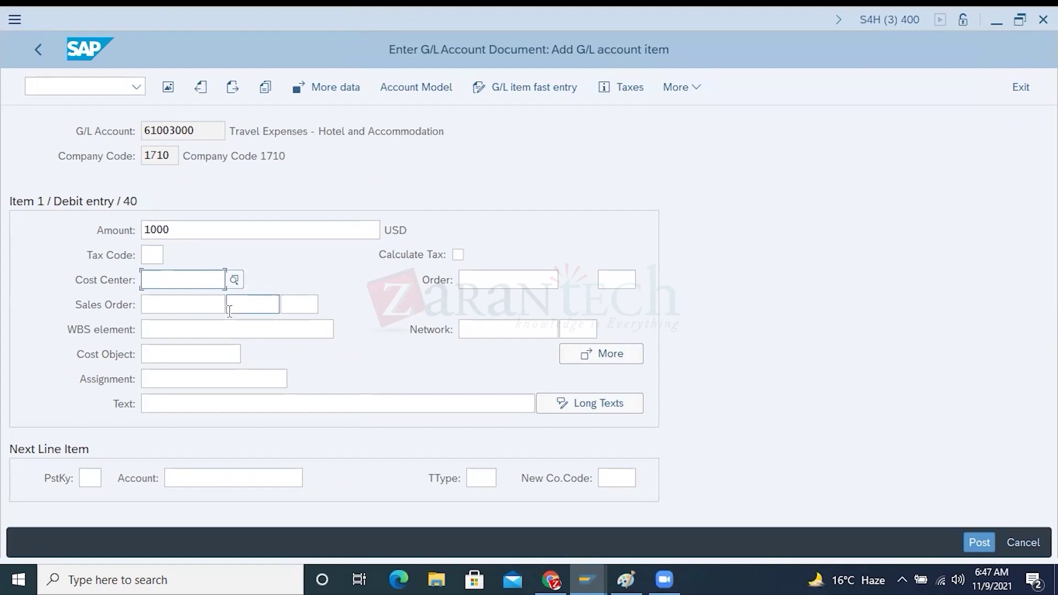
# Step: Switch to the SAP Easy Access session, start transaction KS01 - Create and search for the existing cost centers
pyautogui.hotkey('alt', 'Tab')
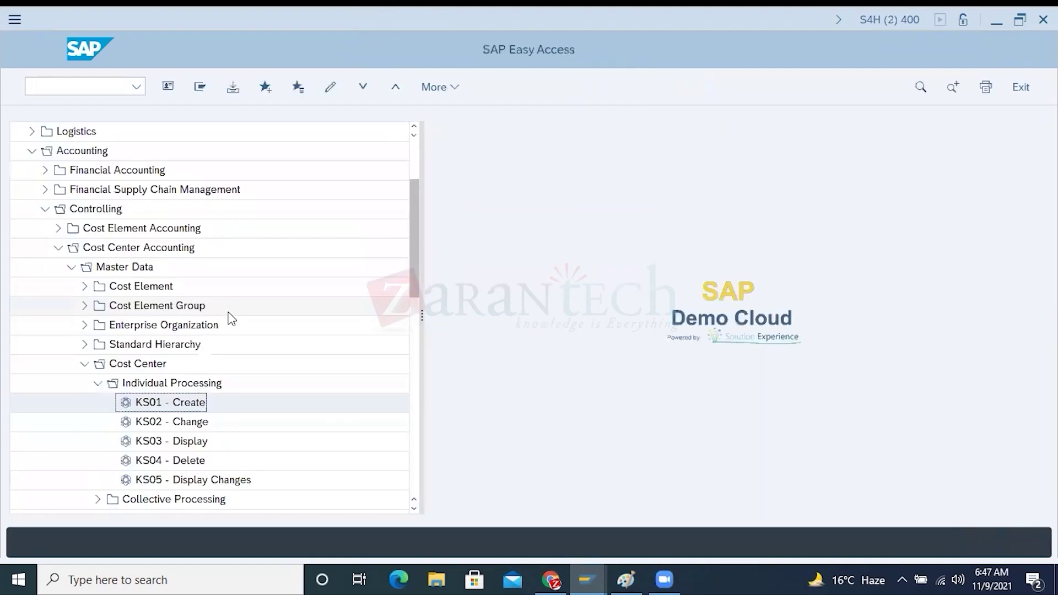
pyautogui.doubleClick(166, 410)
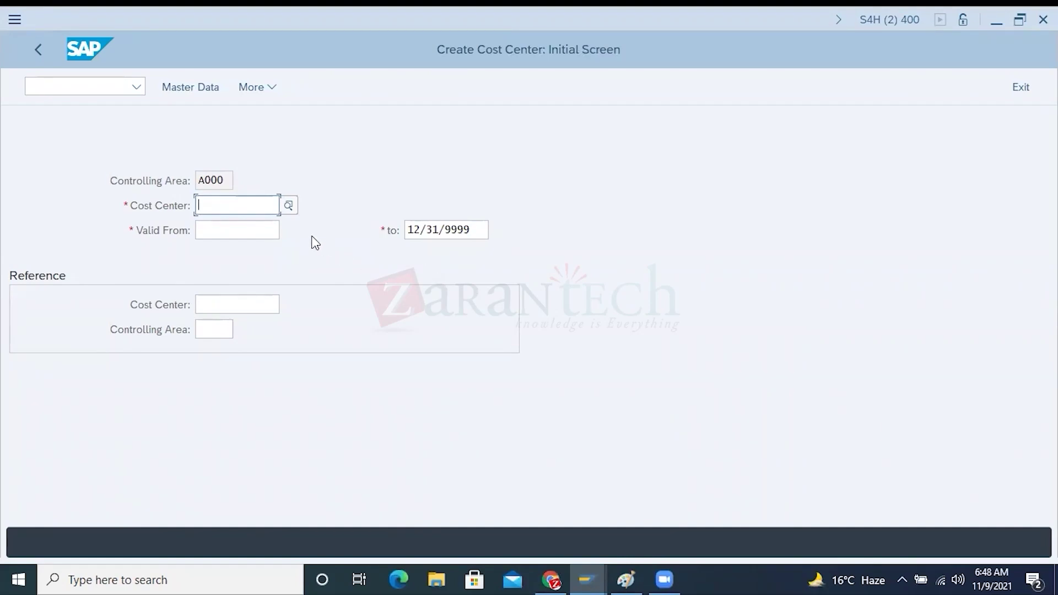
pyautogui.click(285, 206)
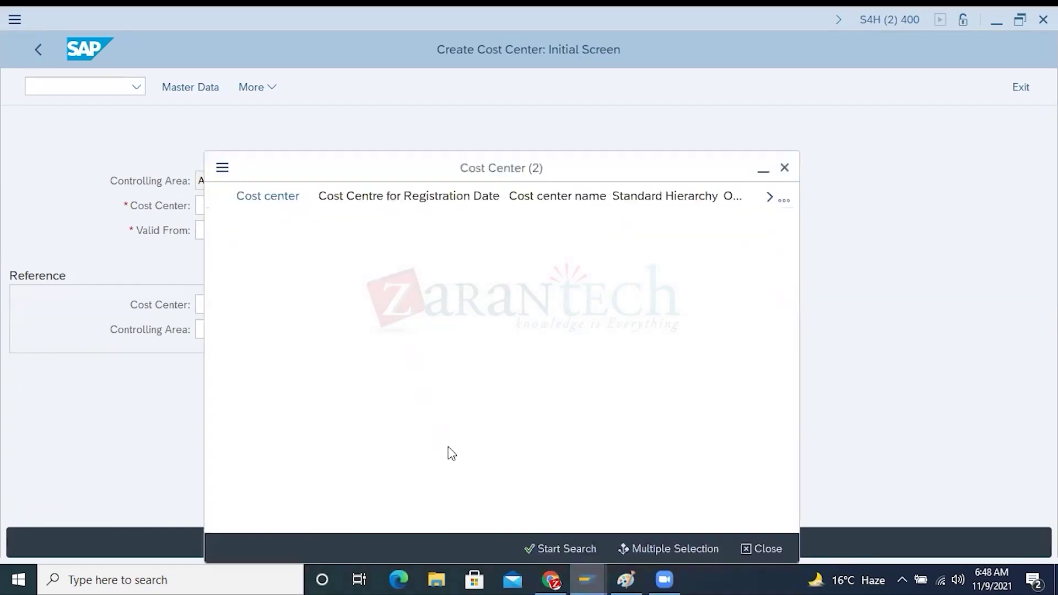
pyautogui.click(572, 550)
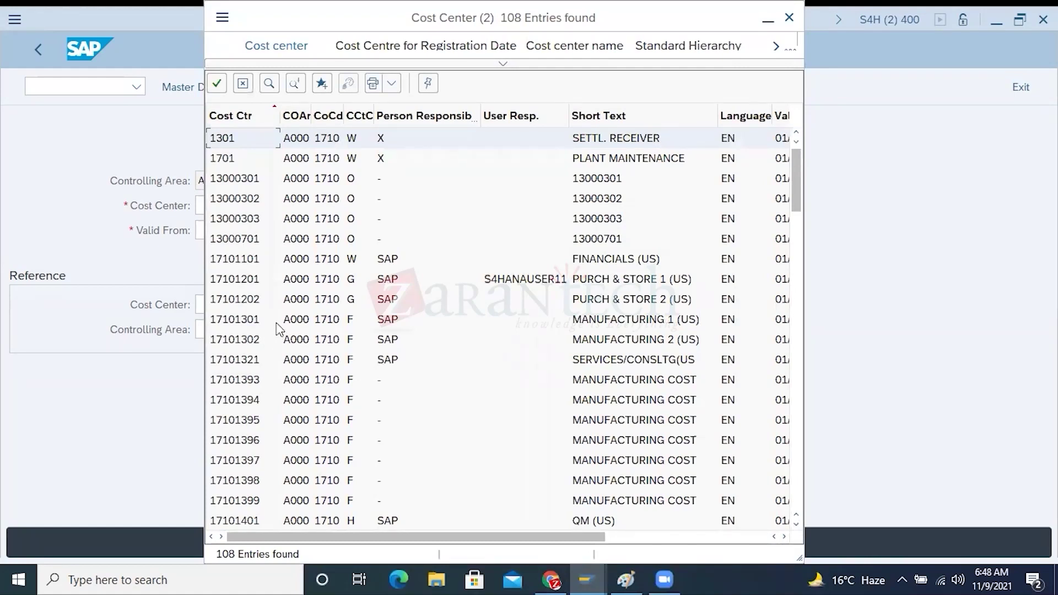
# Step: Take cost center 17101101 from the search list and change the number to 17101102 for the new cost center
pyautogui.click(241, 264)
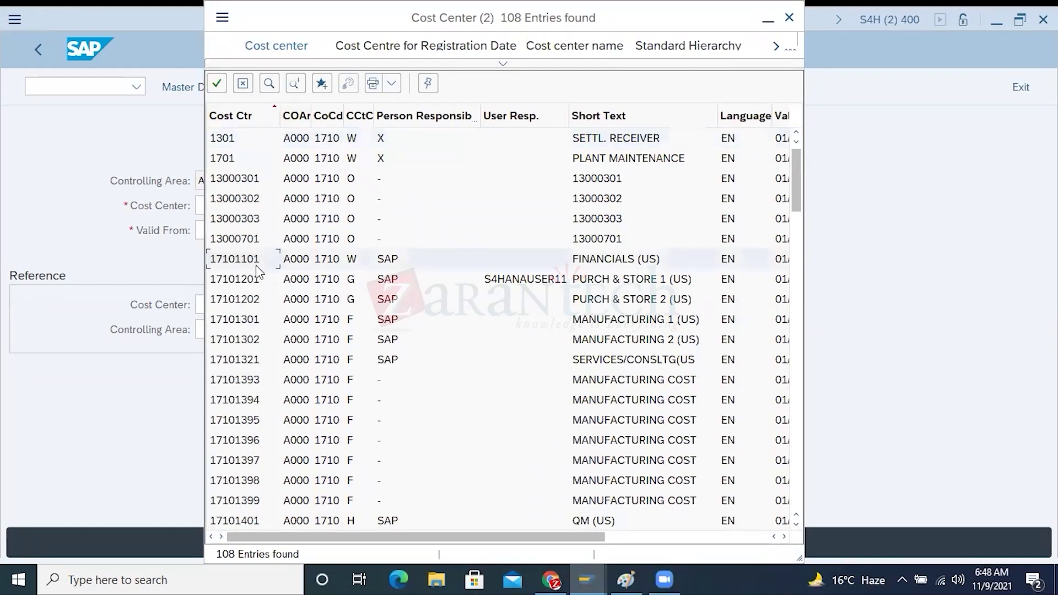
pyautogui.click(257, 280)
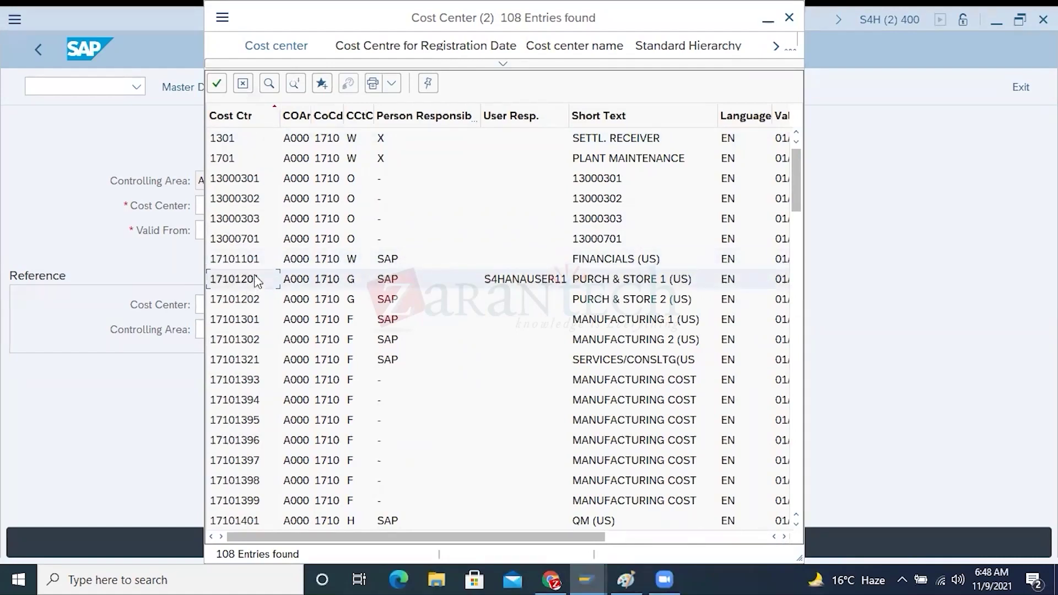
pyautogui.click(245, 265)
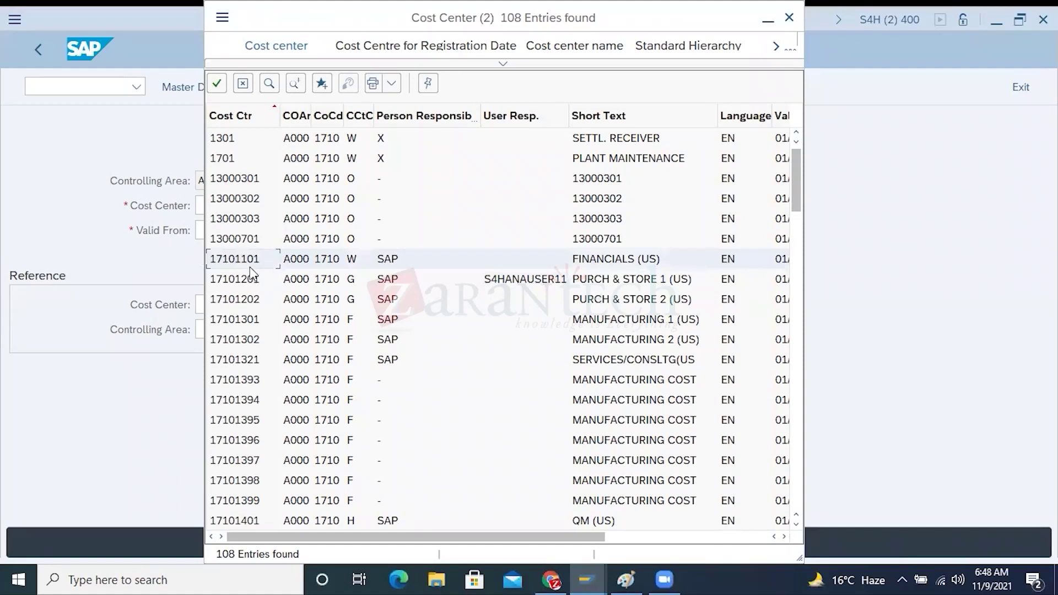
pyautogui.press('Escape')
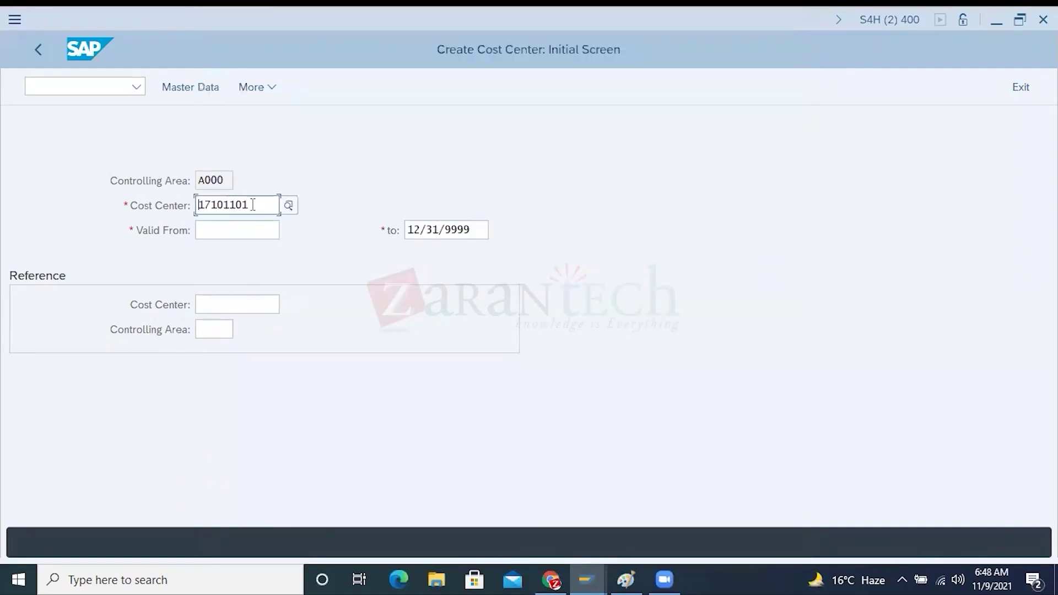
pyautogui.press('BackSpace')
pyautogui.write('2')
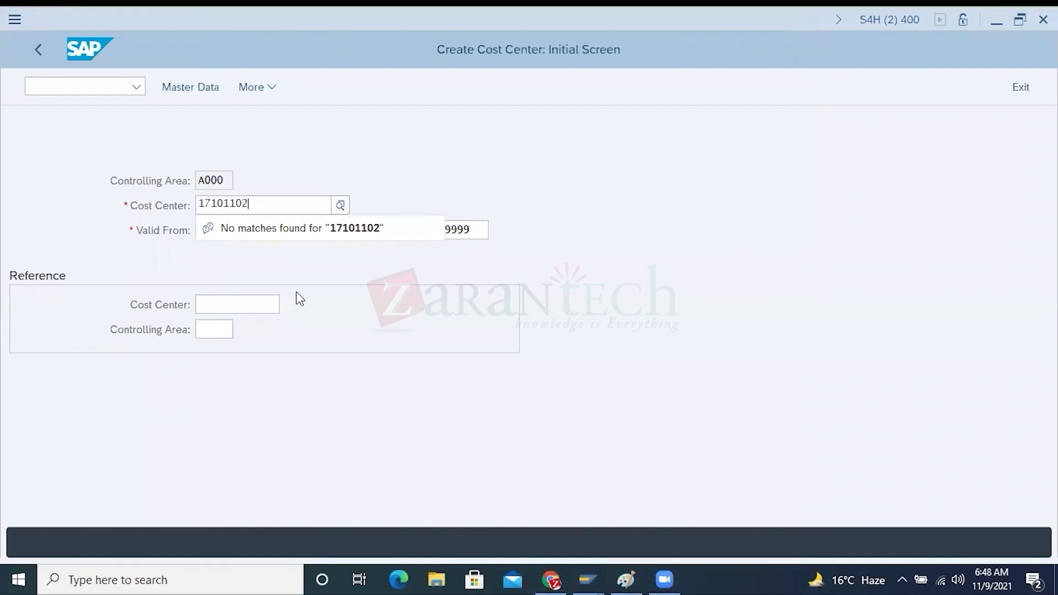
pyautogui.press('Escape')
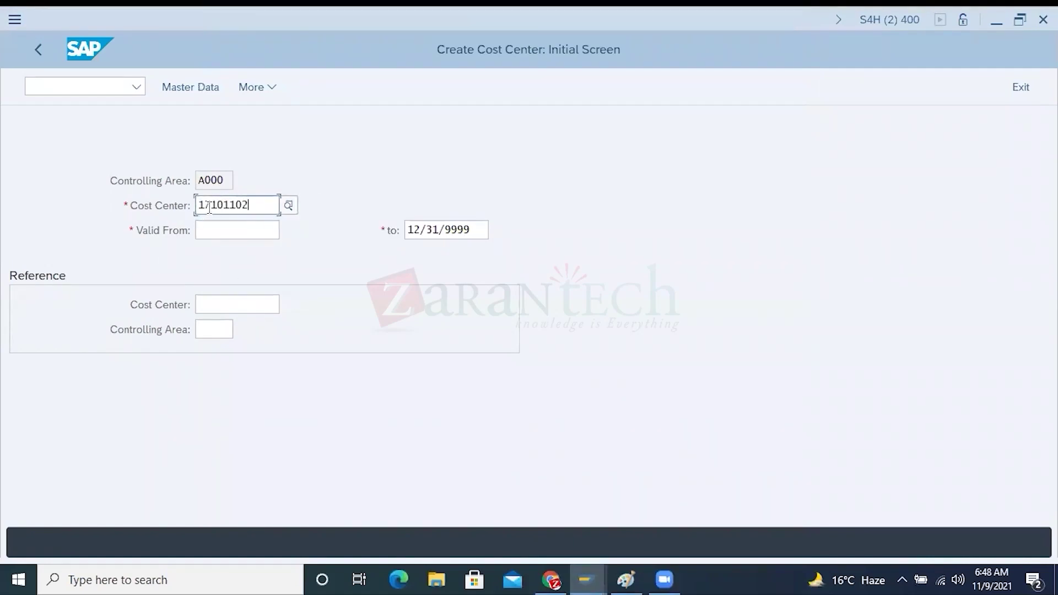
pyautogui.moveTo(224, 204)
pyautogui.mouseDown()
pyautogui.moveTo(197, 204)
pyautogui.moveTo(249, 204)
pyautogui.moveTo(223, 204)
pyautogui.mouseUp()
# Step: Enter 01.01.2021 as the Valid From date, and highlight the end date, cost center and controlling area in turn
pyautogui.click(239, 234)
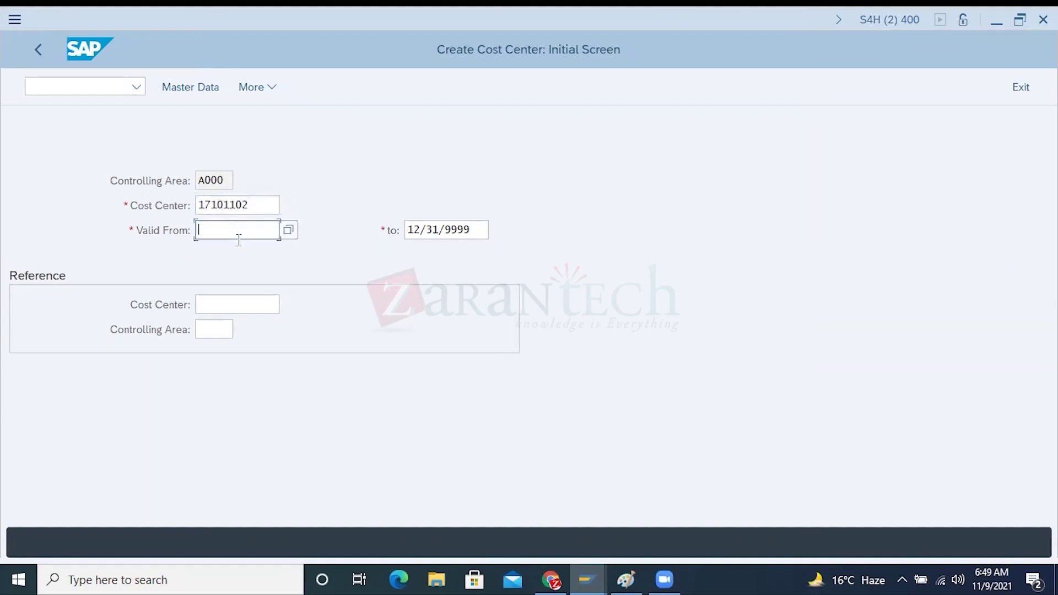
pyautogui.write('01.01.2021')
pyautogui.moveTo(470, 232); pyautogui.dragTo(389, 232)
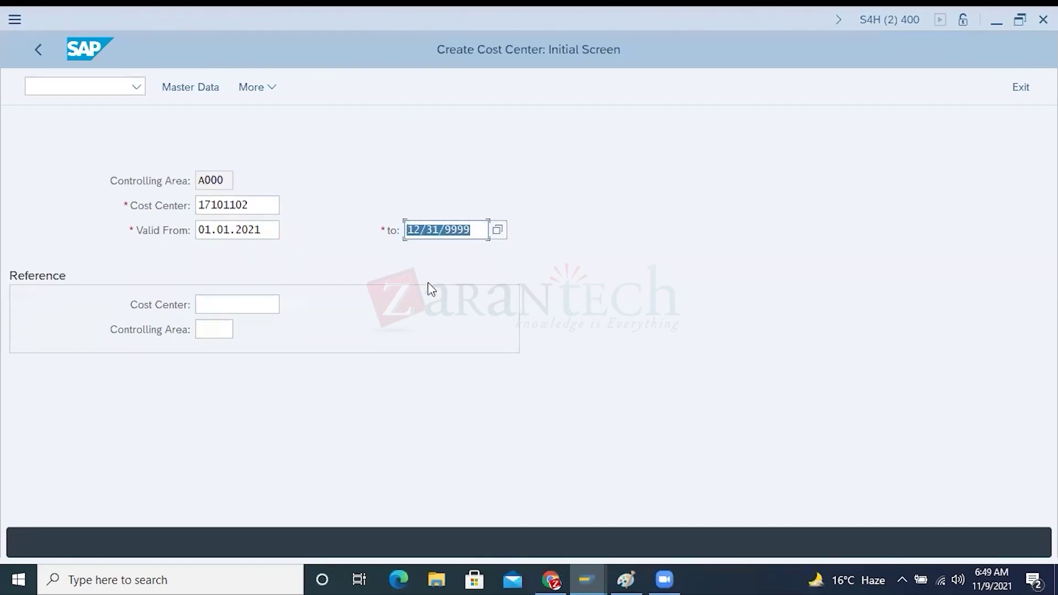
pyautogui.moveTo(256, 205); pyautogui.dragTo(199, 205)
pyautogui.click(253, 205)
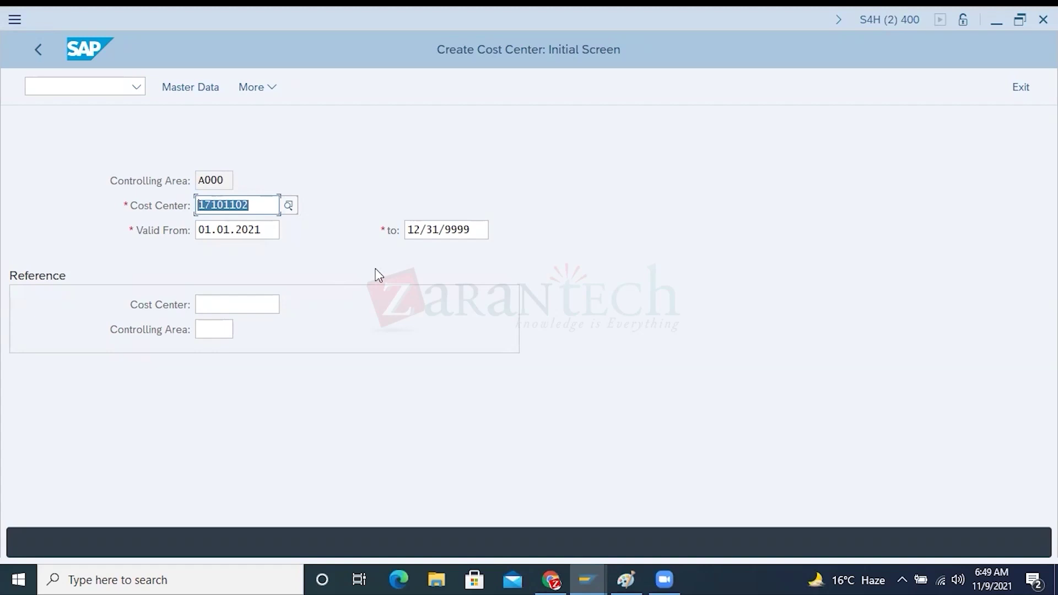
pyautogui.click(226, 180)
pyautogui.moveTo(226, 179); pyautogui.dragTo(194, 180)
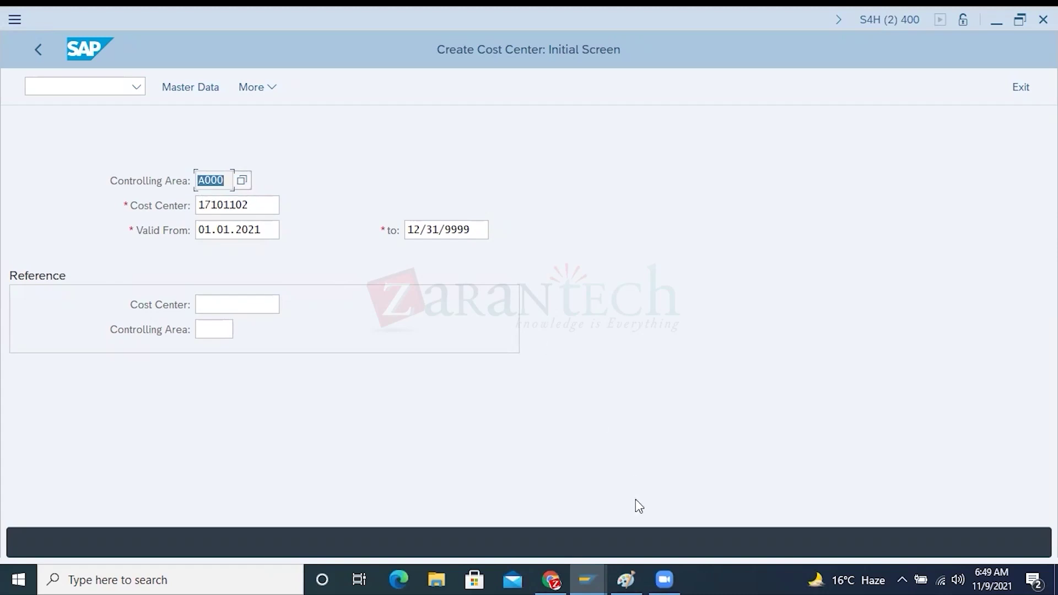
# Step: Switch to Paint and add the text "1710----" beside the travel expense and cash/bank posting lines
pyautogui.click(625, 578)
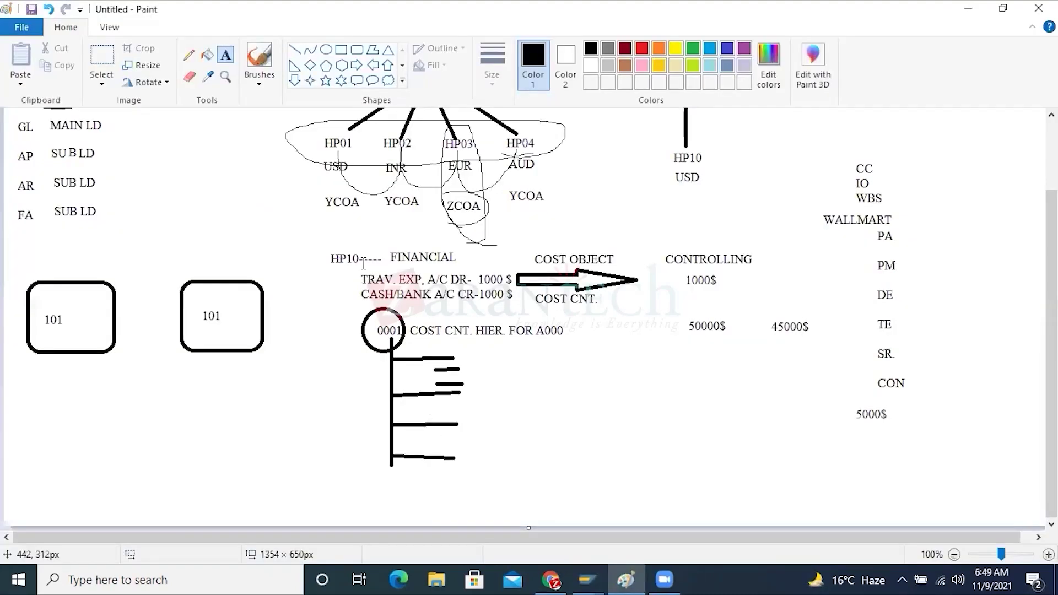
pyautogui.click(305, 287)
pyautogui.write('1710')
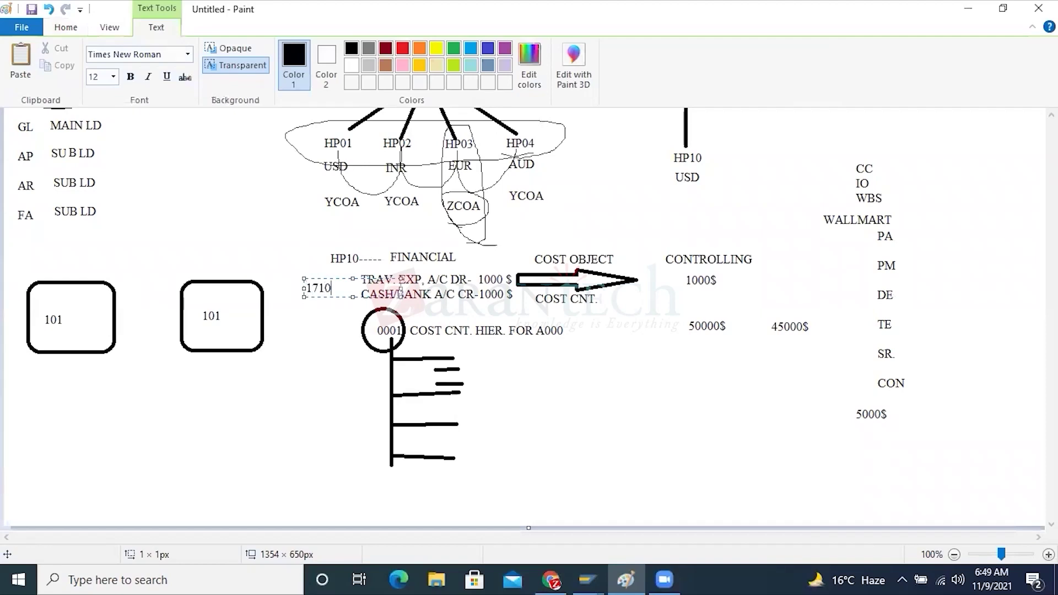
pyautogui.write('----')
pyautogui.moveTo(332, 289); pyautogui.dragTo(295, 291)
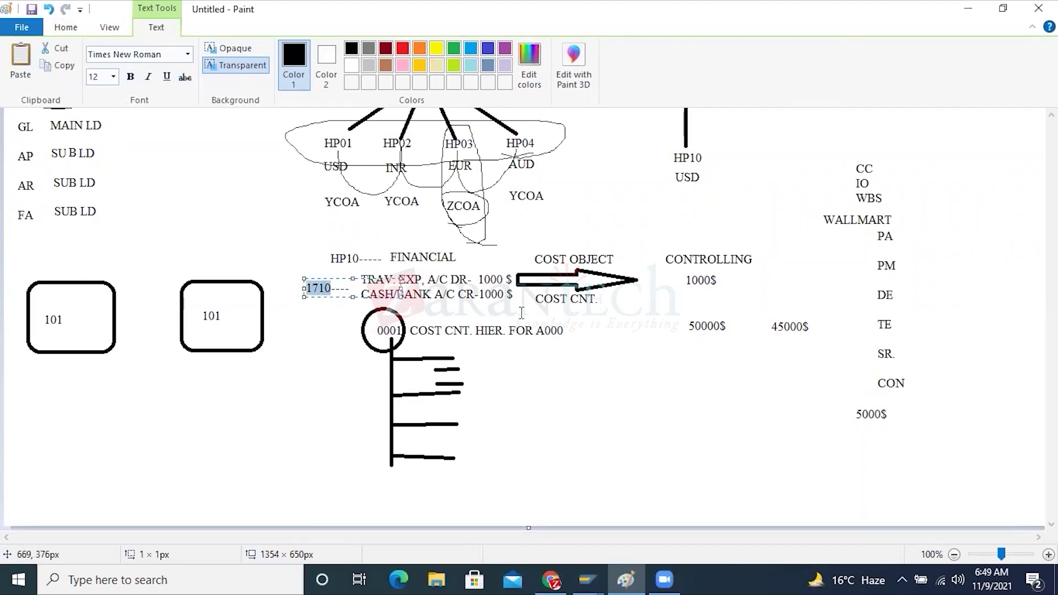
pyautogui.scroll(3, 525, 309)
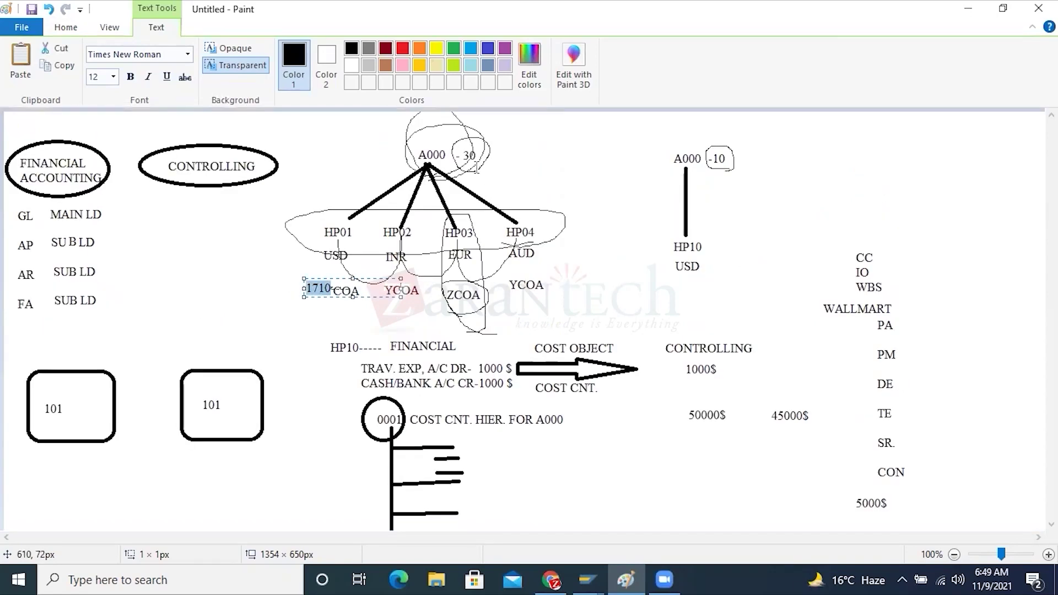
pyautogui.scroll(-3, 476, 167)
pyautogui.click(601, 324)
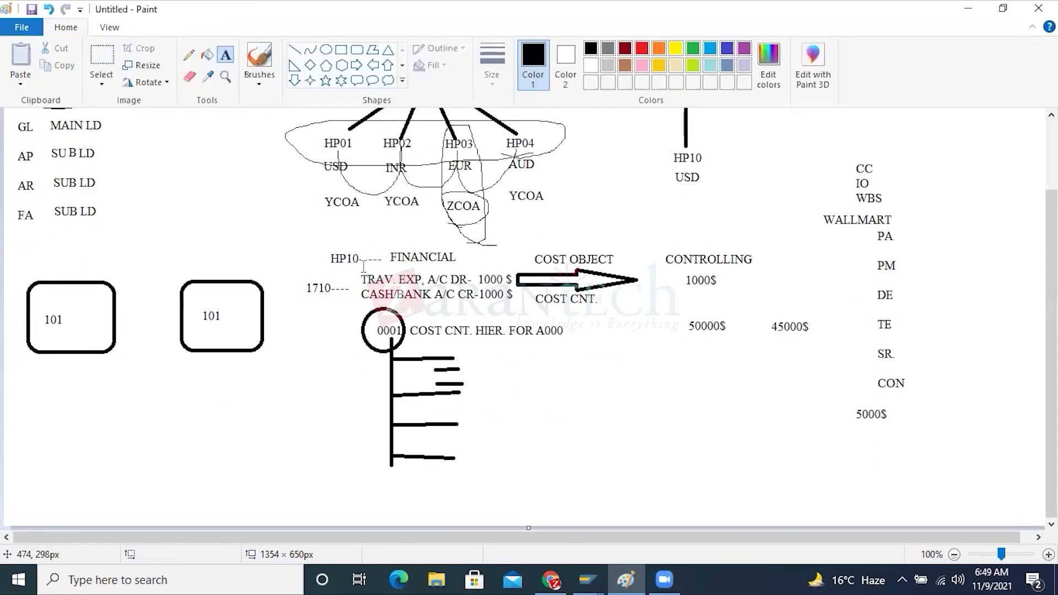
# Step: Show the A000 structure in the drawing, switch to SAP's Change Standard Hierarchy window and return to the Create Cost Center session
pyautogui.scroll(3, 353, 276)
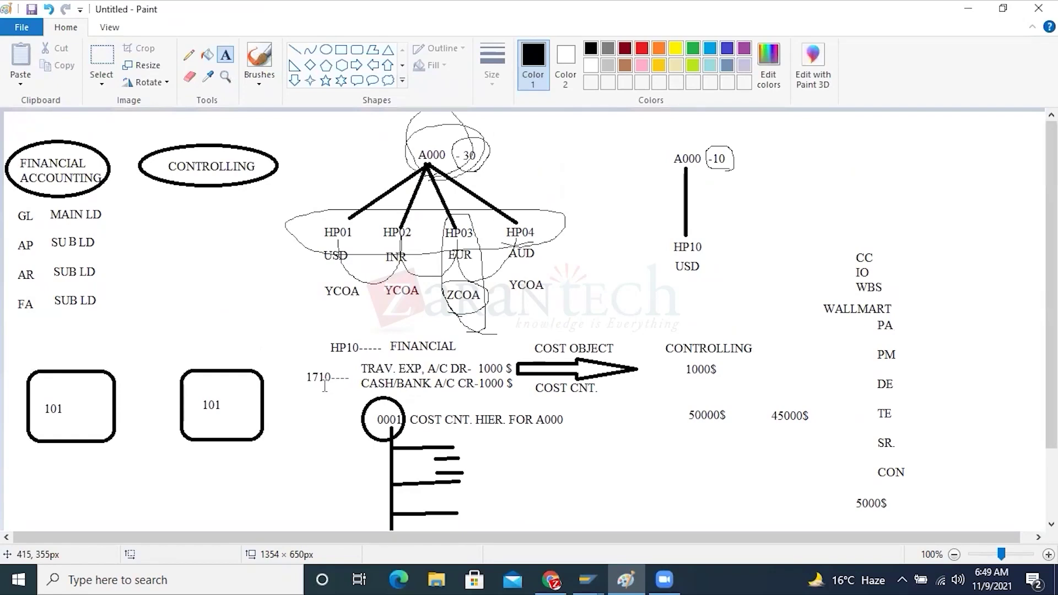
pyautogui.click(593, 576)
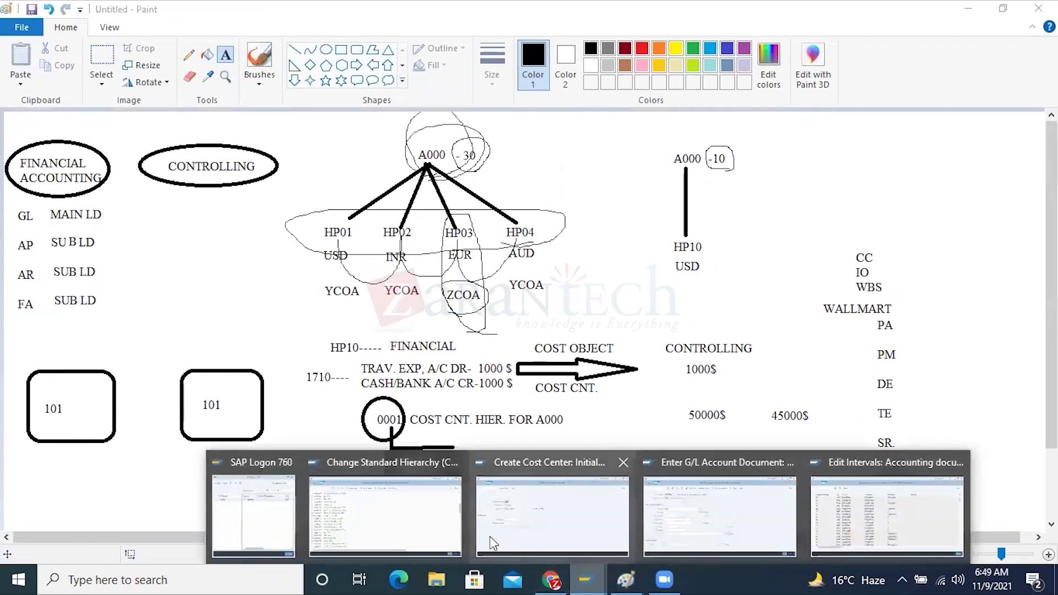
pyautogui.click(385, 515)
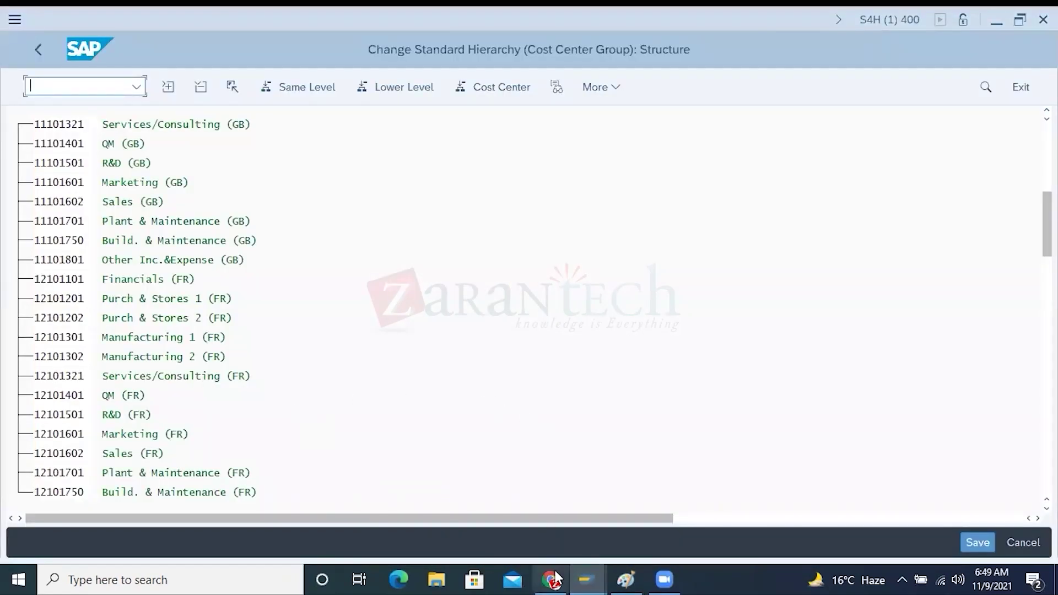
pyautogui.click(579, 570)
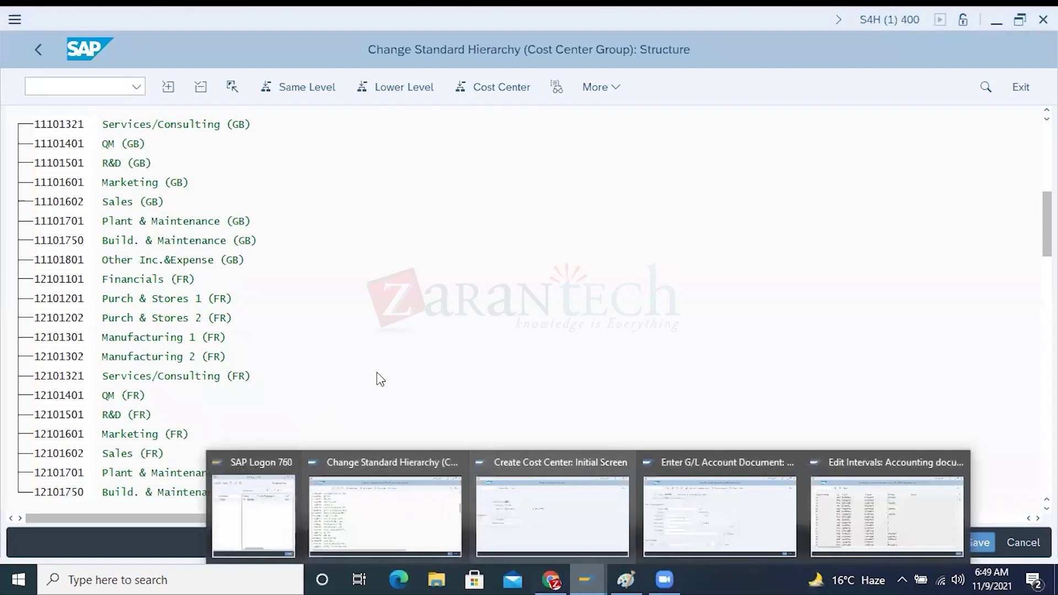
pyautogui.click(351, 497)
pyautogui.click(580, 571)
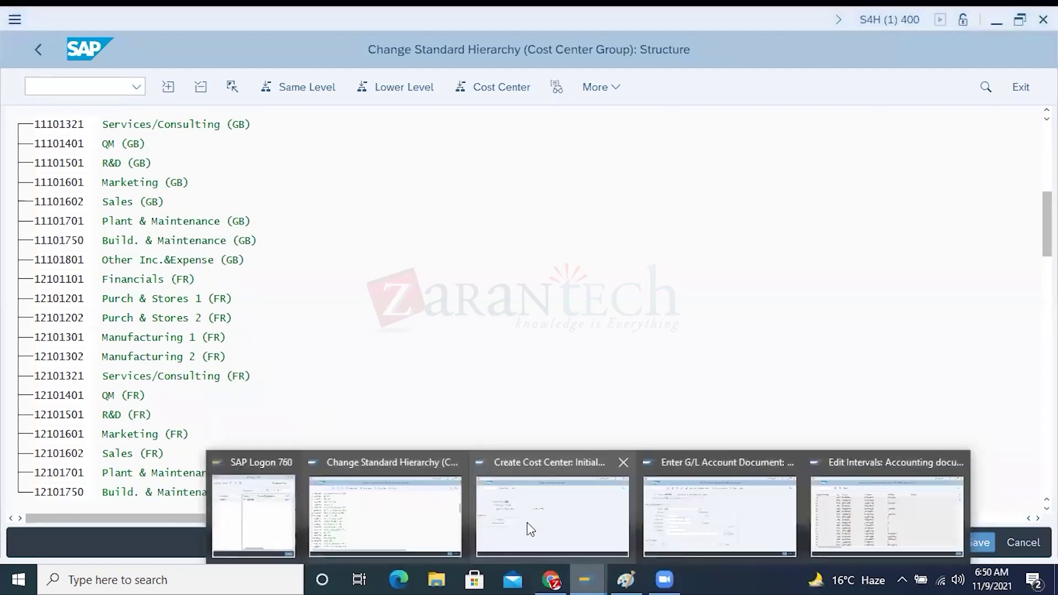
pyautogui.click(539, 507)
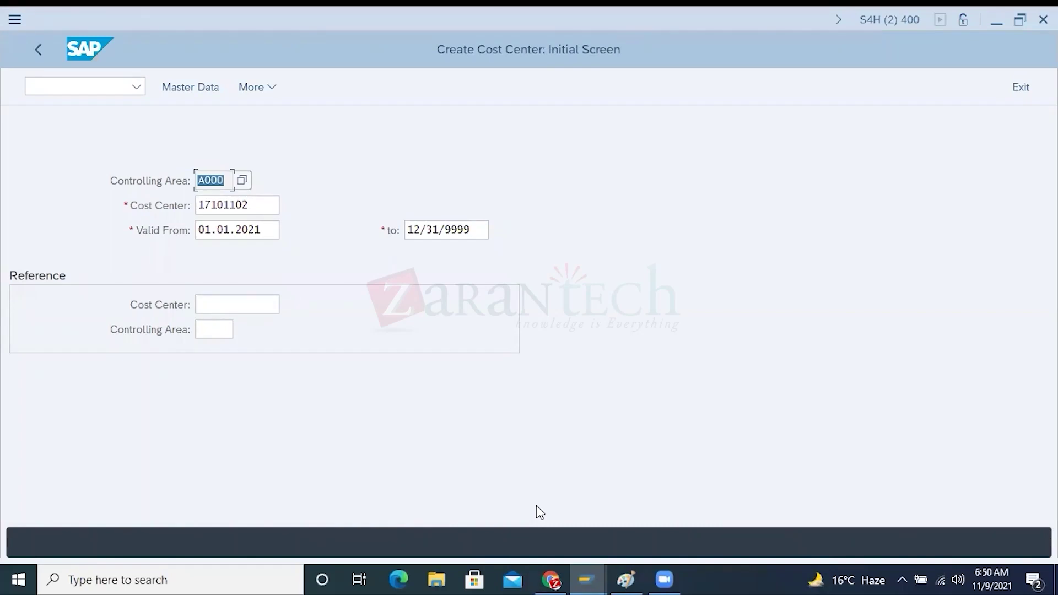
# Step: Highlight the cost center number and both validity dates, and try to continue past the initial screen
pyautogui.moveTo(253, 205); pyautogui.dragTo(193, 209)
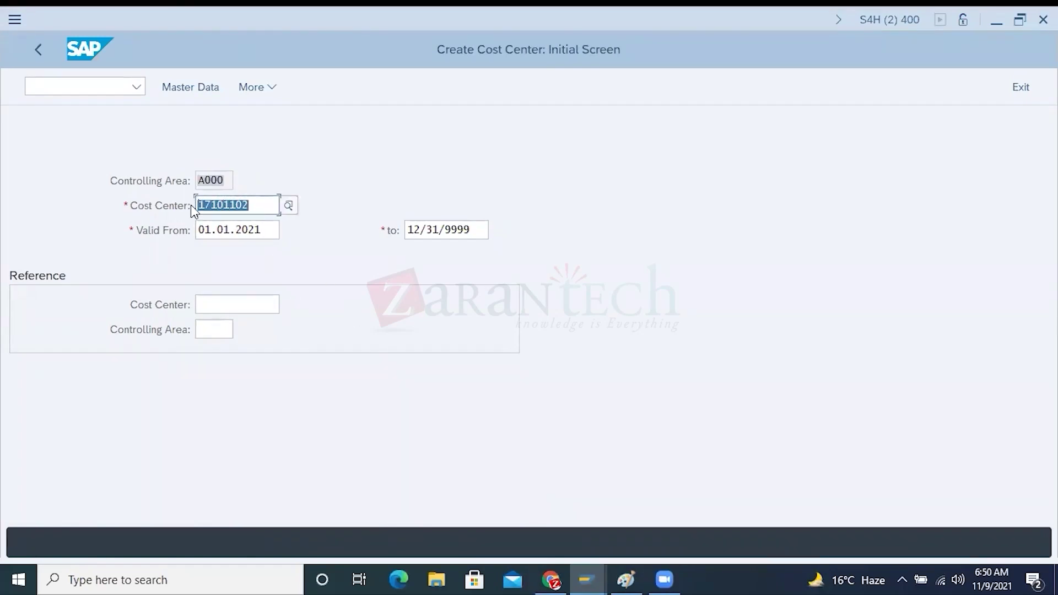
pyautogui.moveTo(260, 229); pyautogui.dragTo(179, 232)
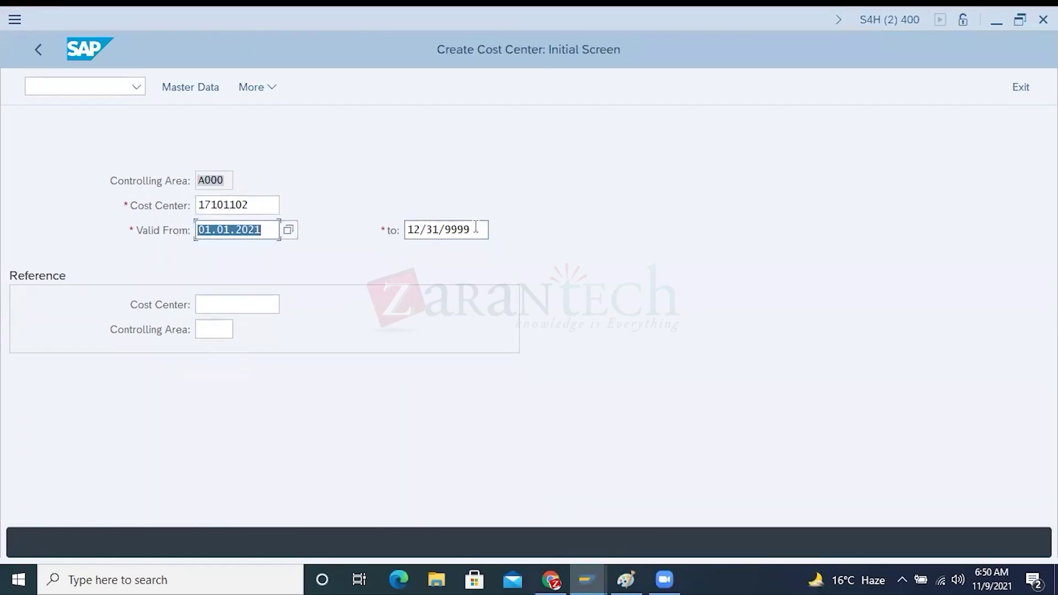
pyautogui.moveTo(476, 227); pyautogui.dragTo(354, 229)
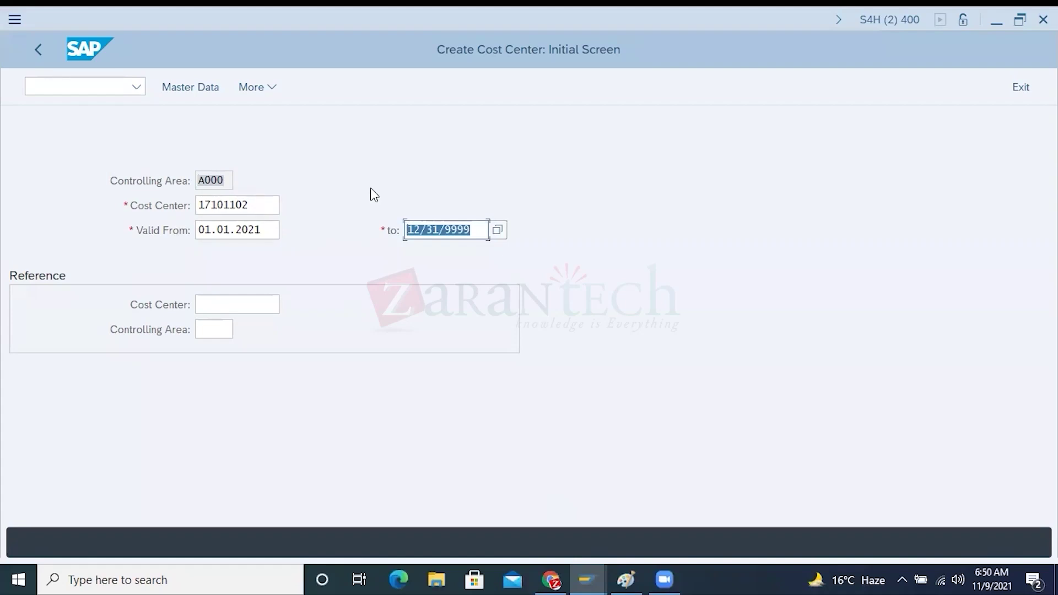
pyautogui.press('Return')
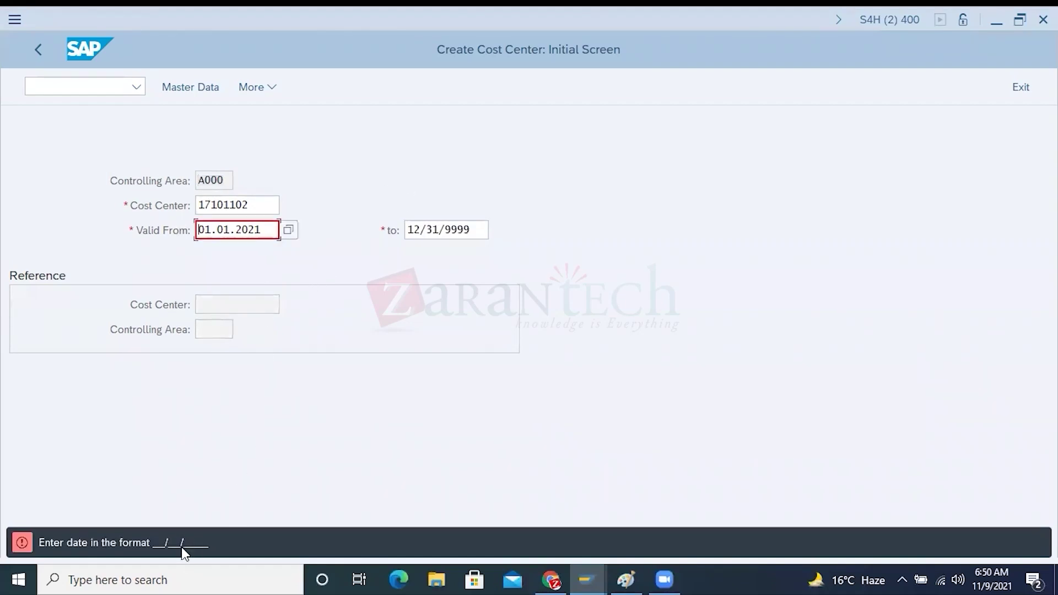
# Step: Reformat the Valid From date as 01/01/2021, and highlight the date and the cost center number
pyautogui.press('Right')
pyautogui.press('Right')
pyautogui.press('Right')
pyautogui.press('BackSpace')
pyautogui.write('/01/')
pyautogui.press('Delete')
pyautogui.write('021')
pyautogui.moveTo(264, 228); pyautogui.dragTo(181, 233)
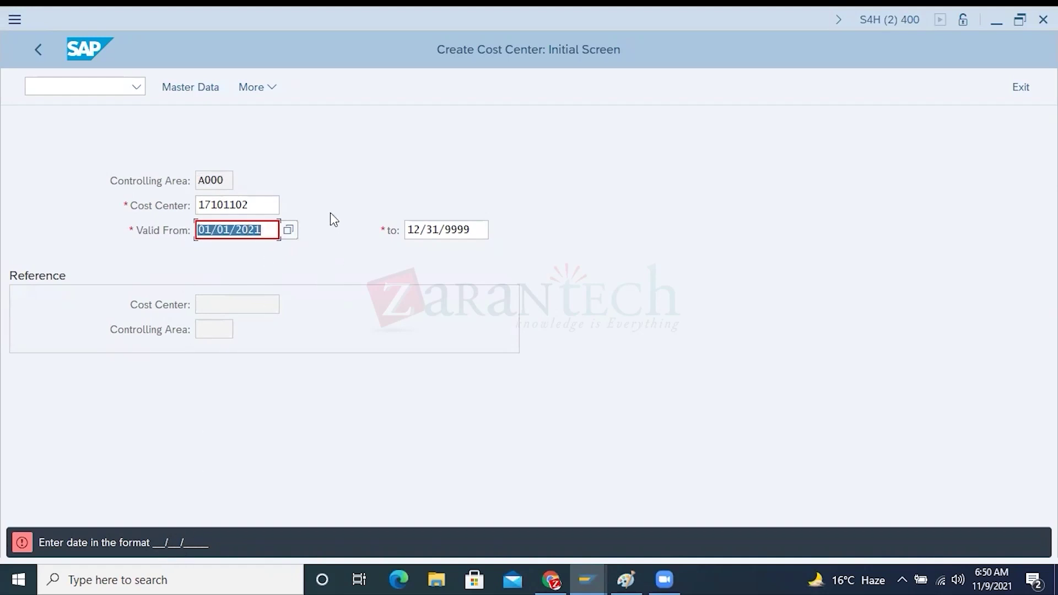
pyautogui.moveTo(264, 205); pyautogui.dragTo(157, 209)
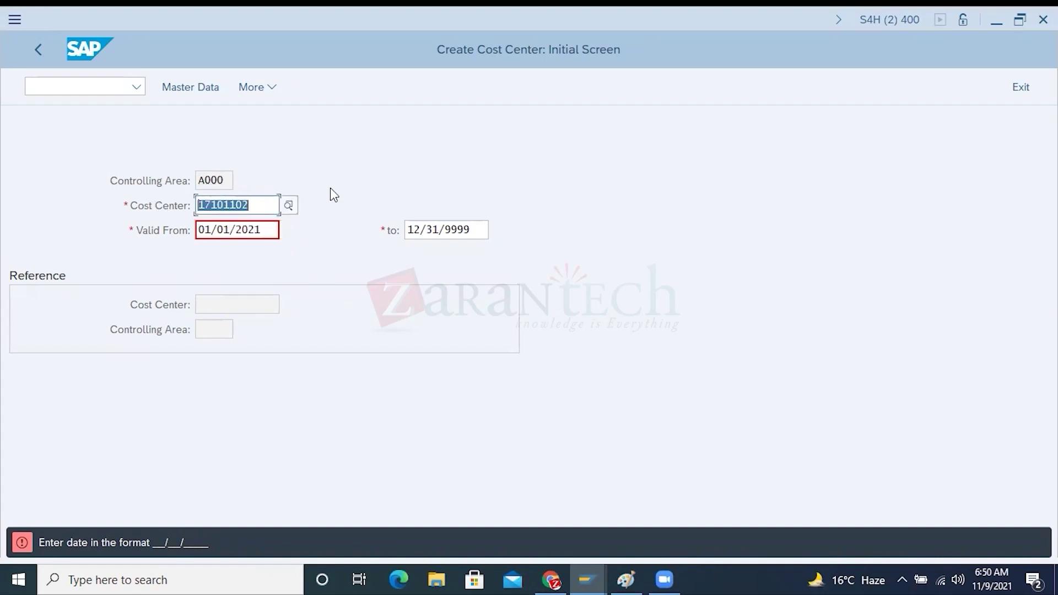
# Step: Continue to the basic data of cost center 17101102 and enter "Travel Exp." as both name and description
pyautogui.click(346, 184)
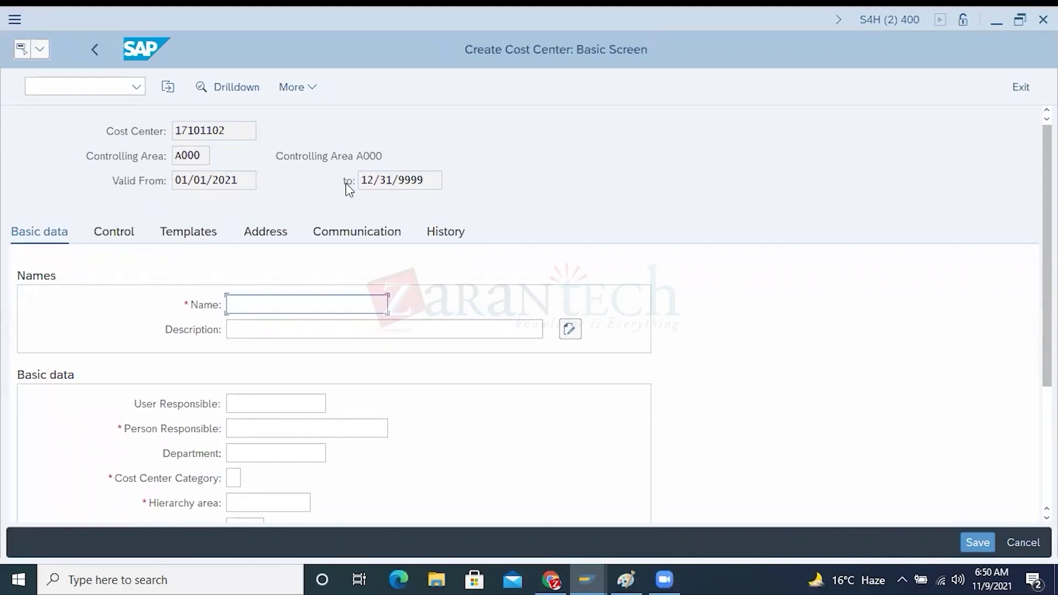
pyautogui.doubleClick(241, 127)
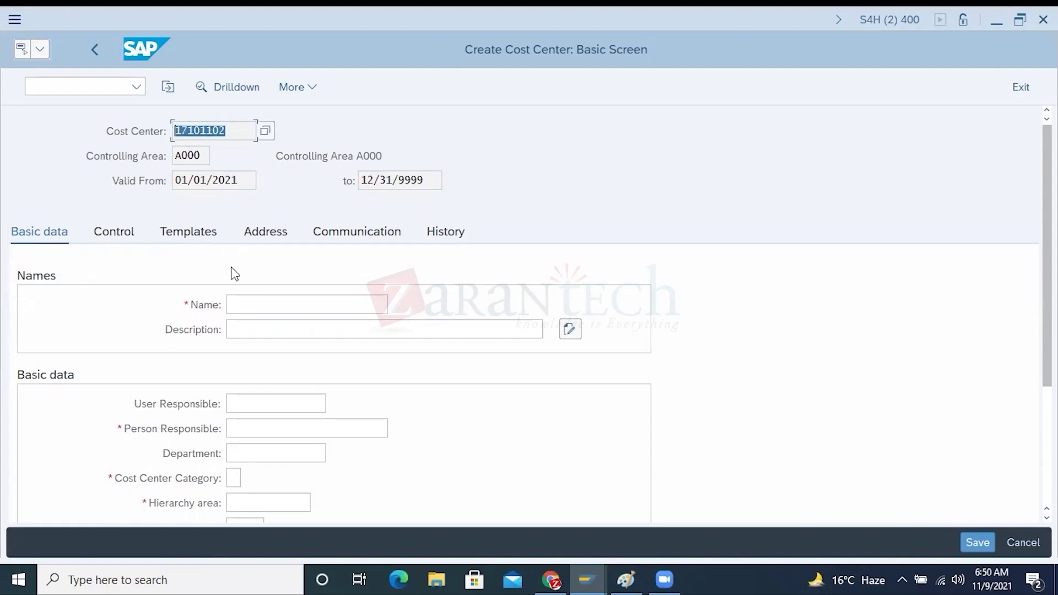
pyautogui.click(243, 303)
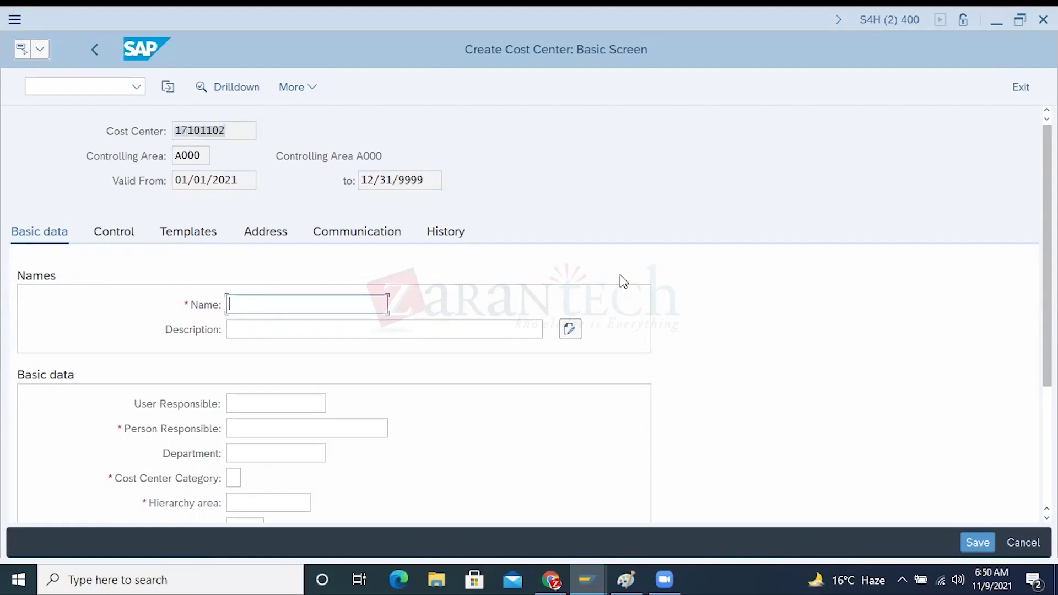
pyautogui.write('Travel Exp.')
pyautogui.click(426, 328)
pyautogui.write('Travel')
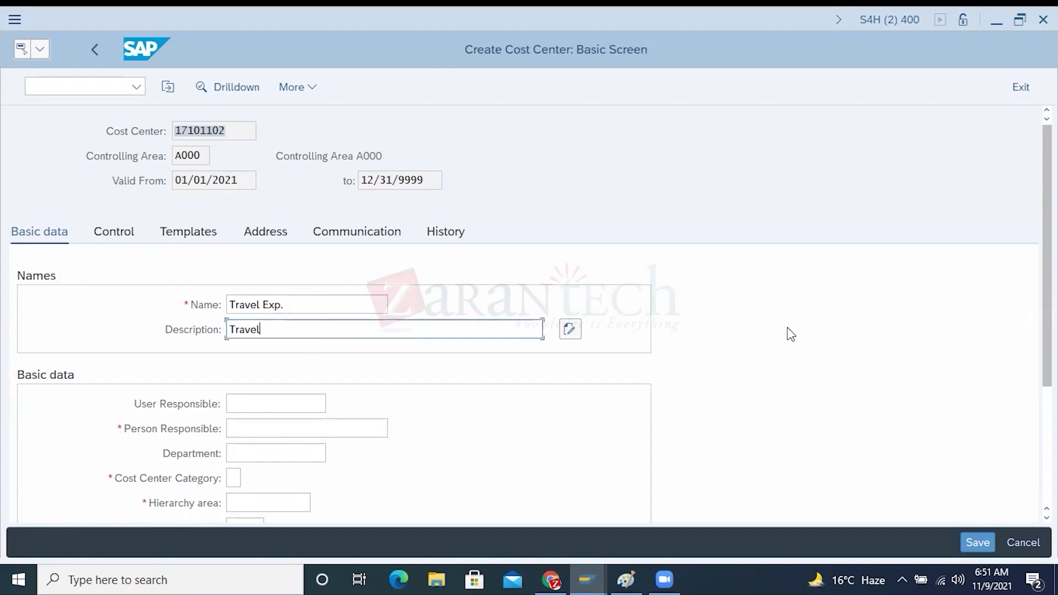
pyautogui.write(' Exp.')
# Step: Enter the person responsible's name and set the department to Admin
pyautogui.scroll(-2, 834, 353)
pyautogui.scroll(-1, 838, 353)
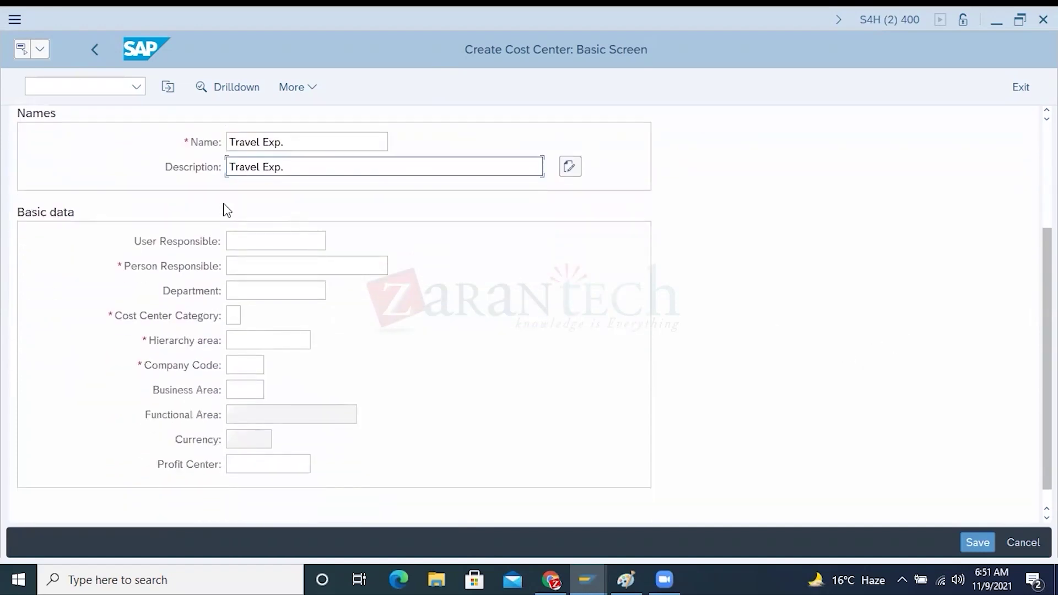
pyautogui.click(251, 266)
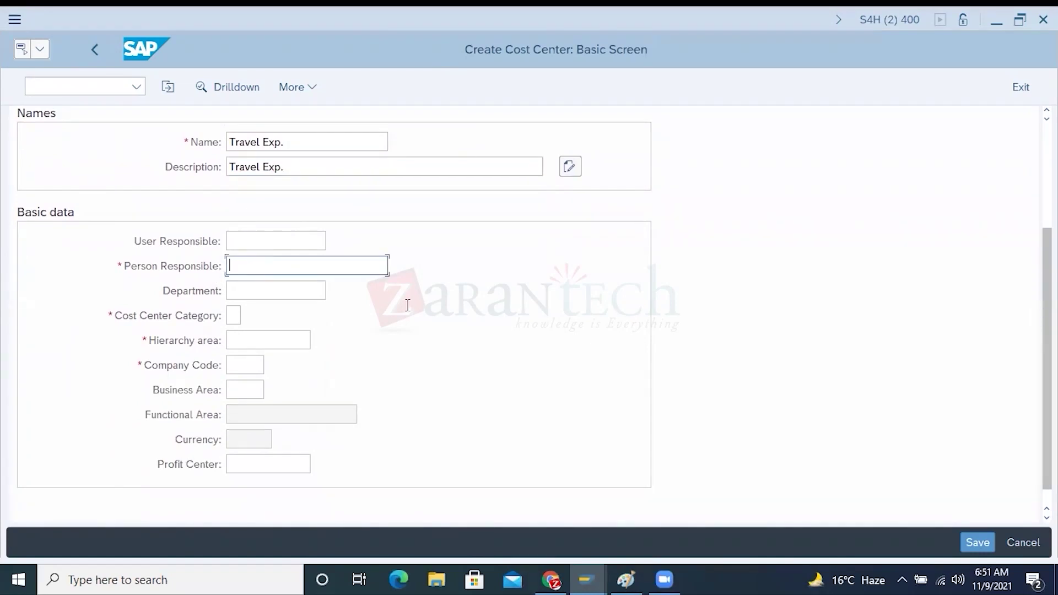
pyautogui.write('Mahesh')
pyautogui.click(307, 291)
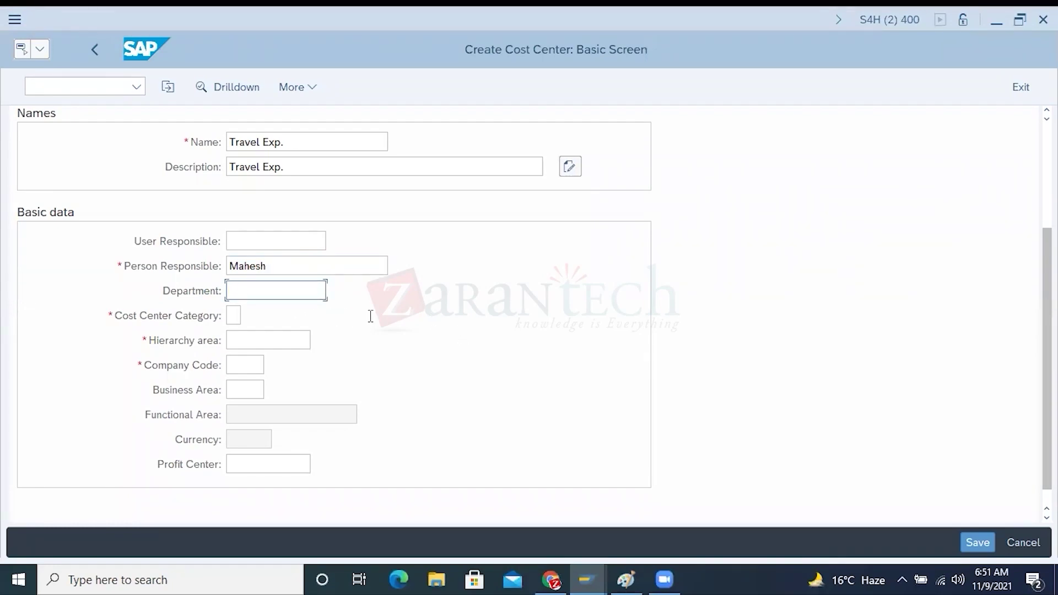
pyautogui.write('Admin')
# Step: Look up the available cost center categories and assign category W (Administration)
pyautogui.click(237, 313)
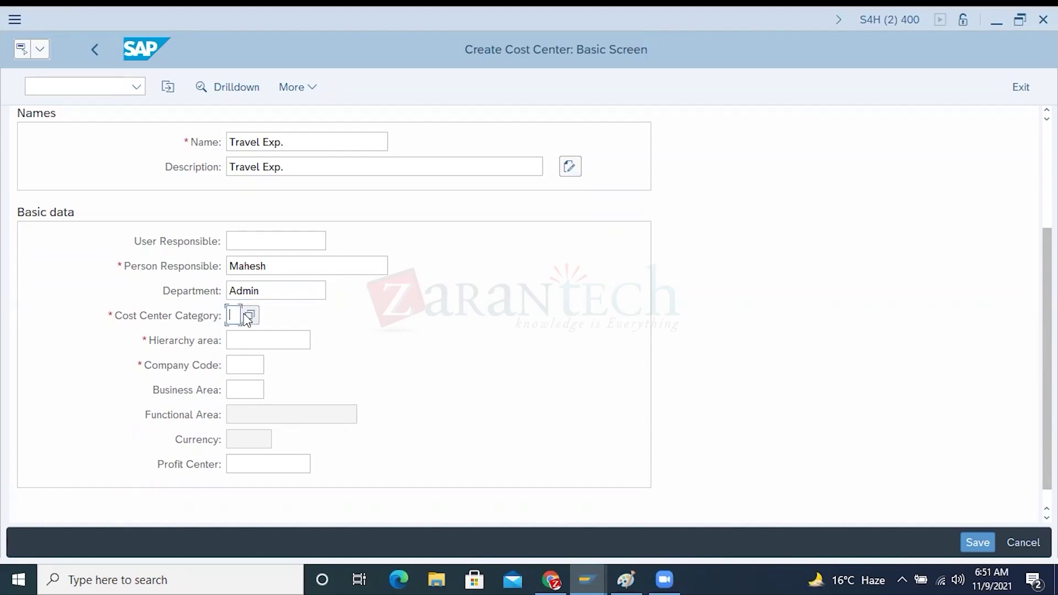
pyautogui.click(248, 316)
pyautogui.press('F4')
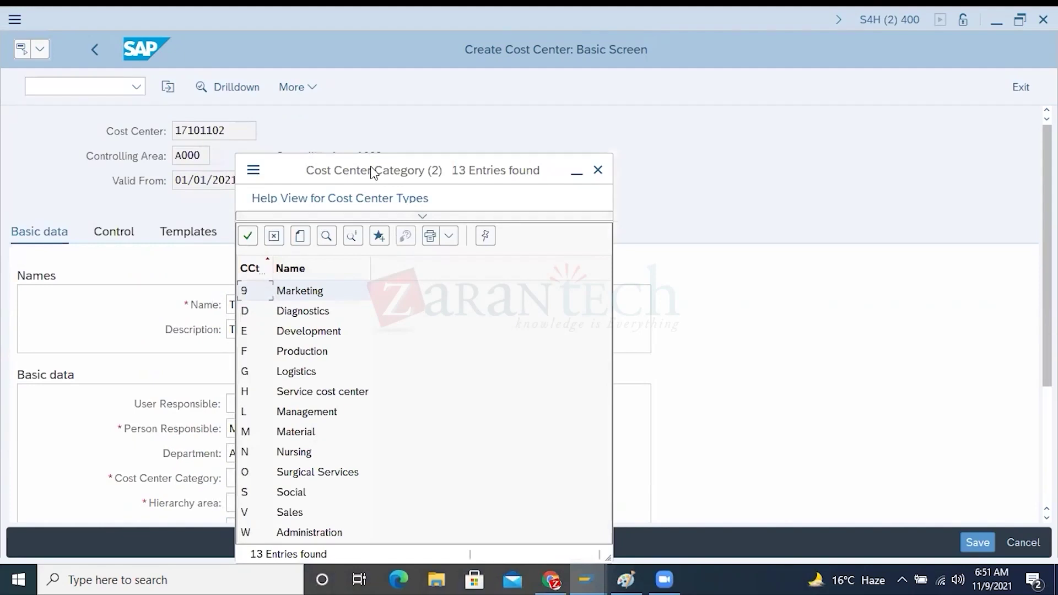
pyautogui.moveTo(373, 169); pyautogui.dragTo(606, 90)
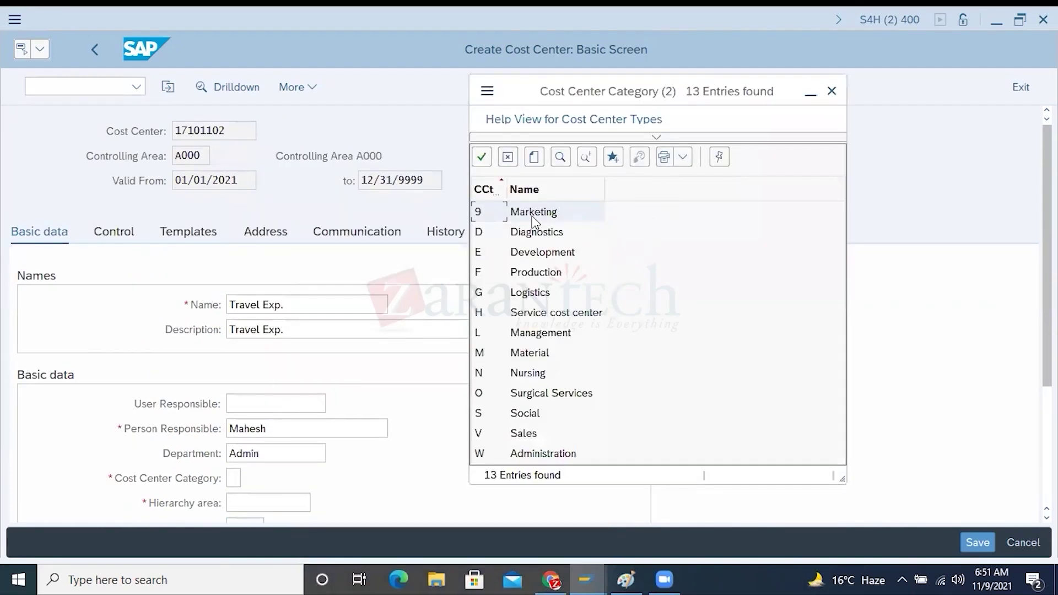
pyautogui.click(536, 232)
pyautogui.click(536, 257)
pyautogui.click(544, 276)
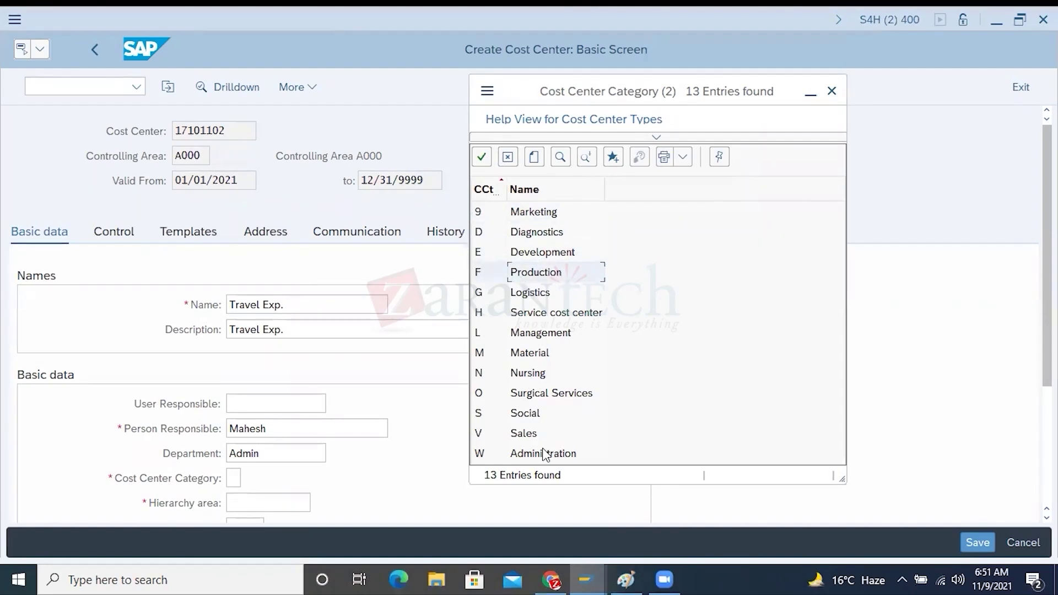
pyautogui.click(522, 456)
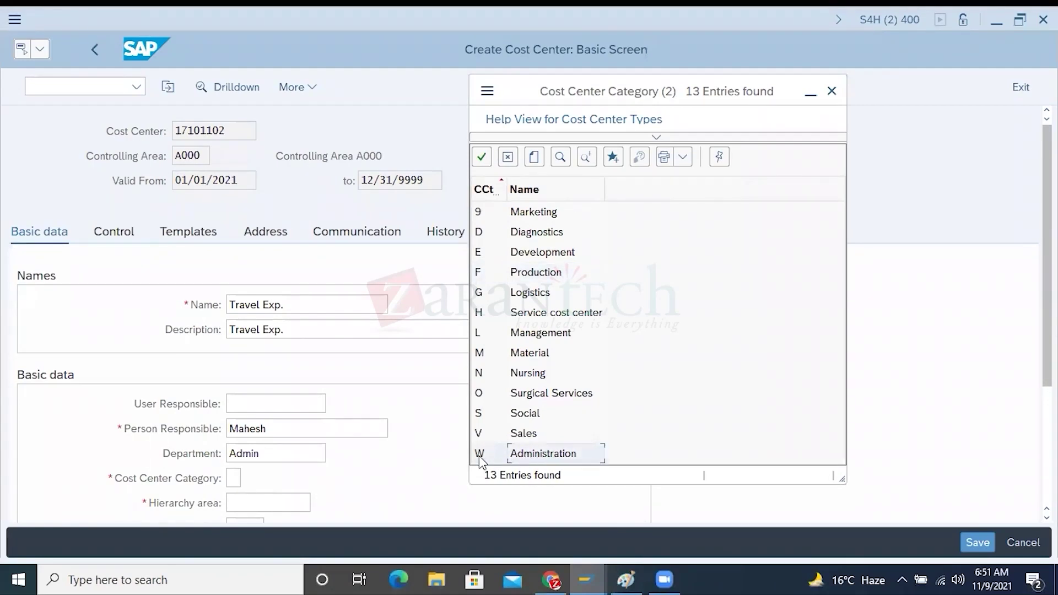
pyautogui.doubleClick(521, 454)
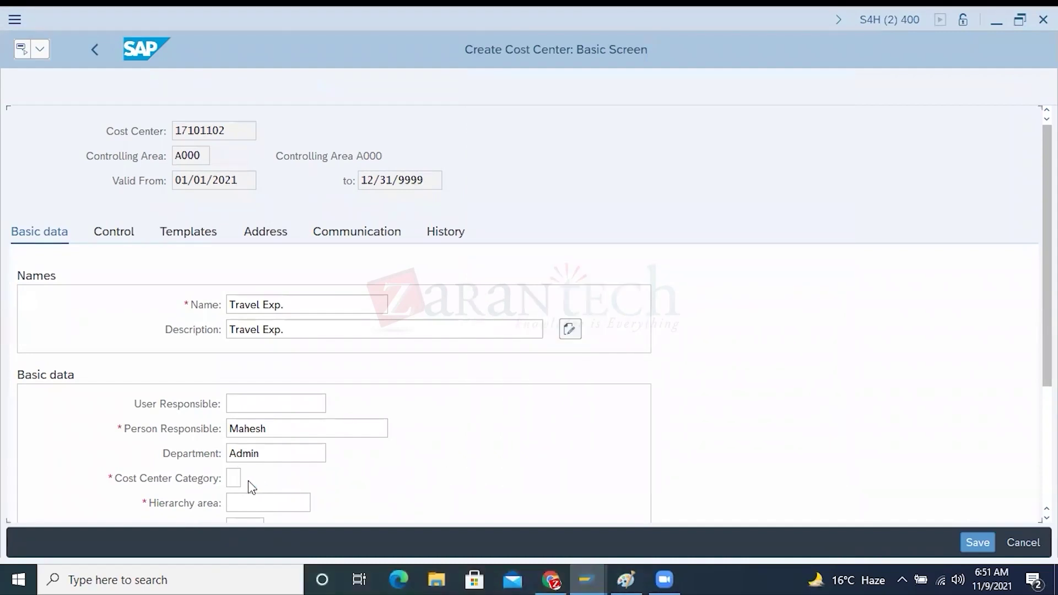
# Step: Switch to the Change Standard Hierarchy session and examine the structure under node 0001 from its root to its last groups
pyautogui.scroll(-5, 463, 379)
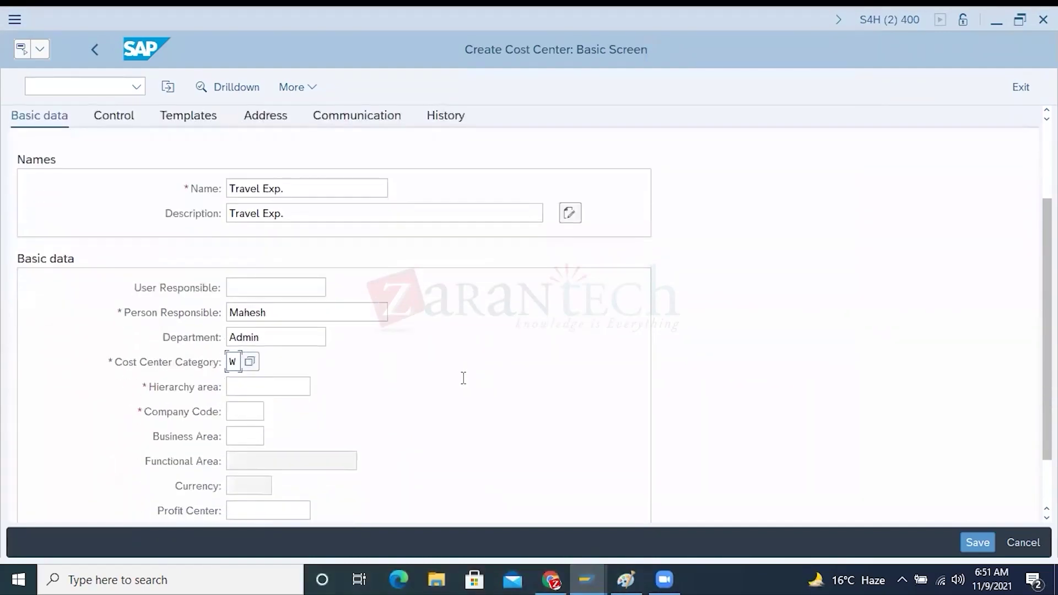
pyautogui.click(245, 330)
pyautogui.moveTo(590, 570)
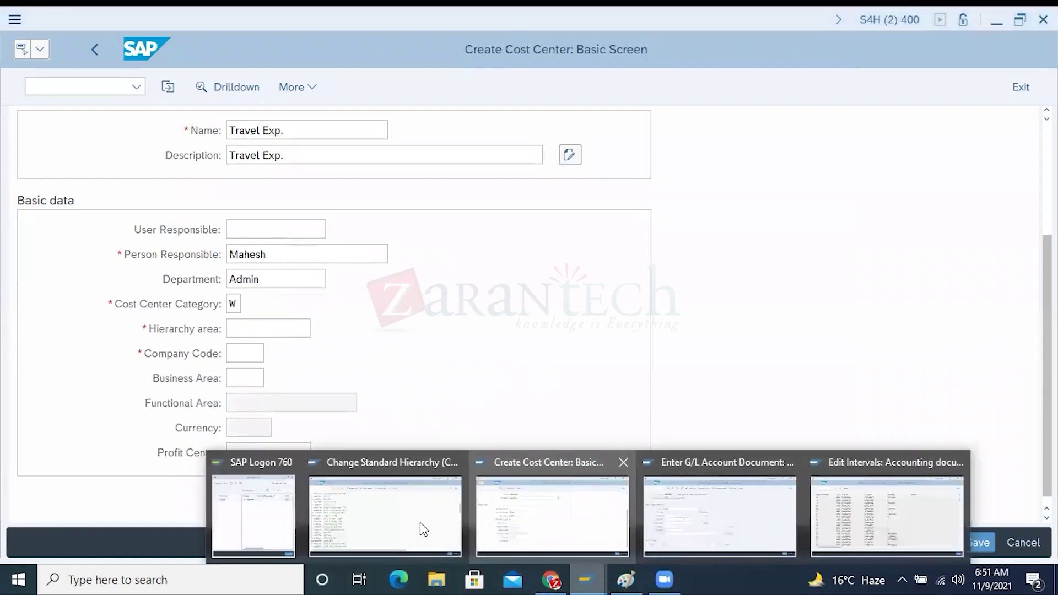
pyautogui.click(421, 526)
pyautogui.scroll(2, 213, 177)
pyautogui.scroll(4, 213, 177)
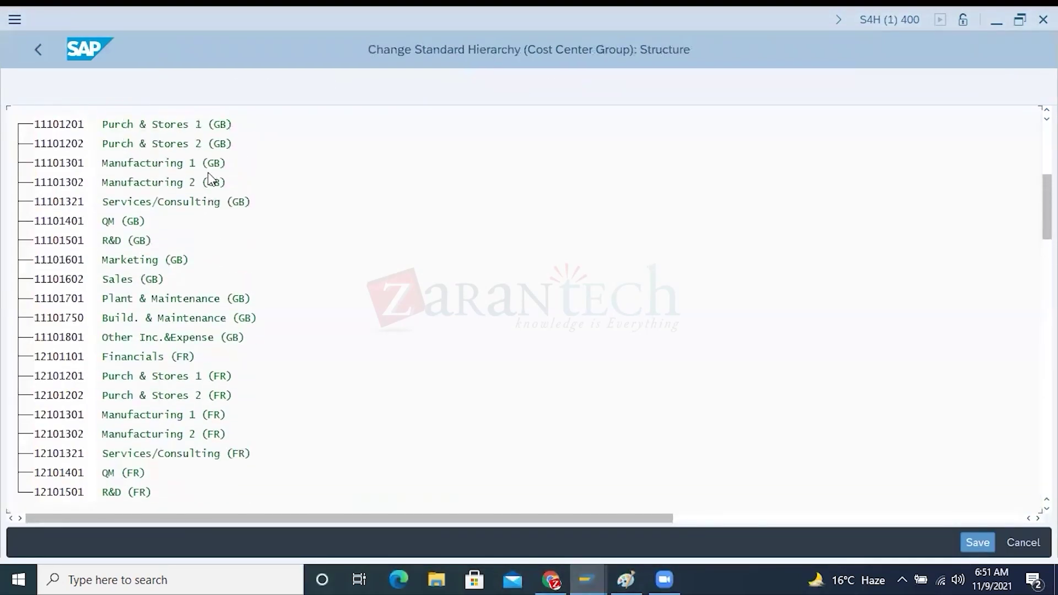
pyautogui.scroll(5, 213, 177)
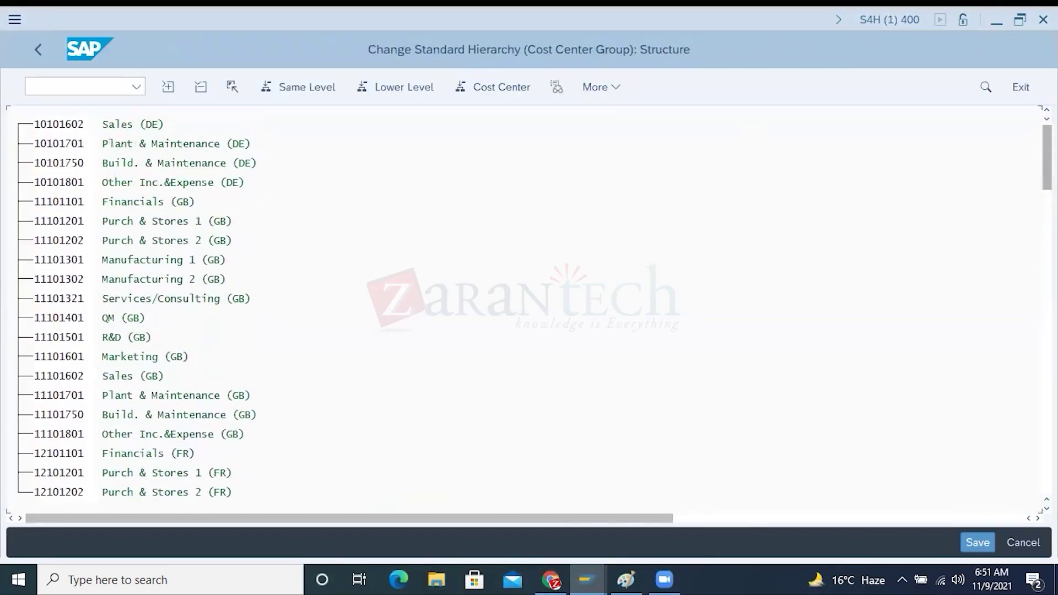
pyautogui.click(18, 126)
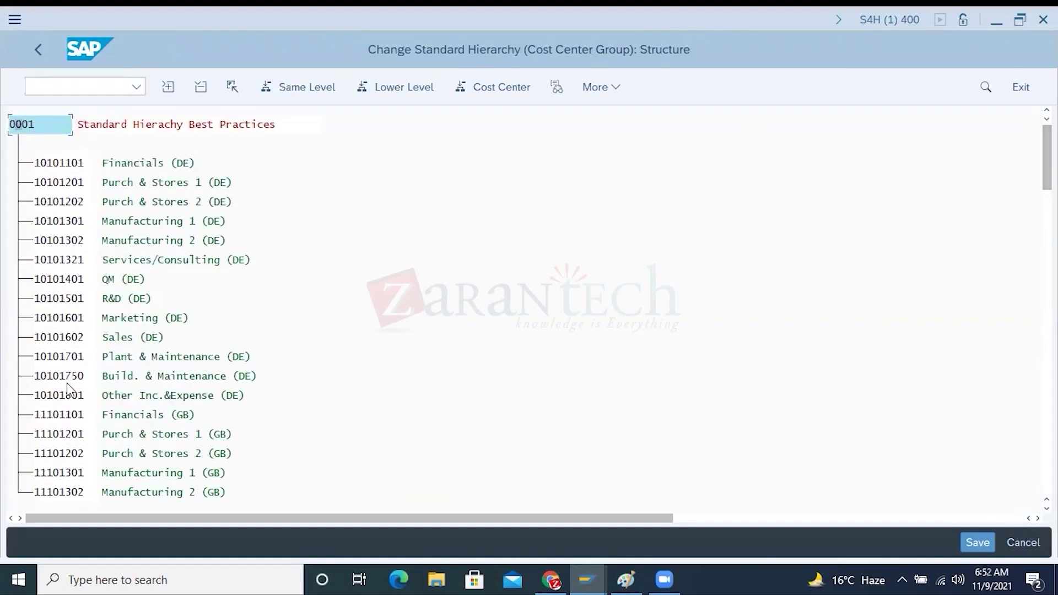
pyautogui.moveTo(1046, 157); pyautogui.dragTo(1046, 462)
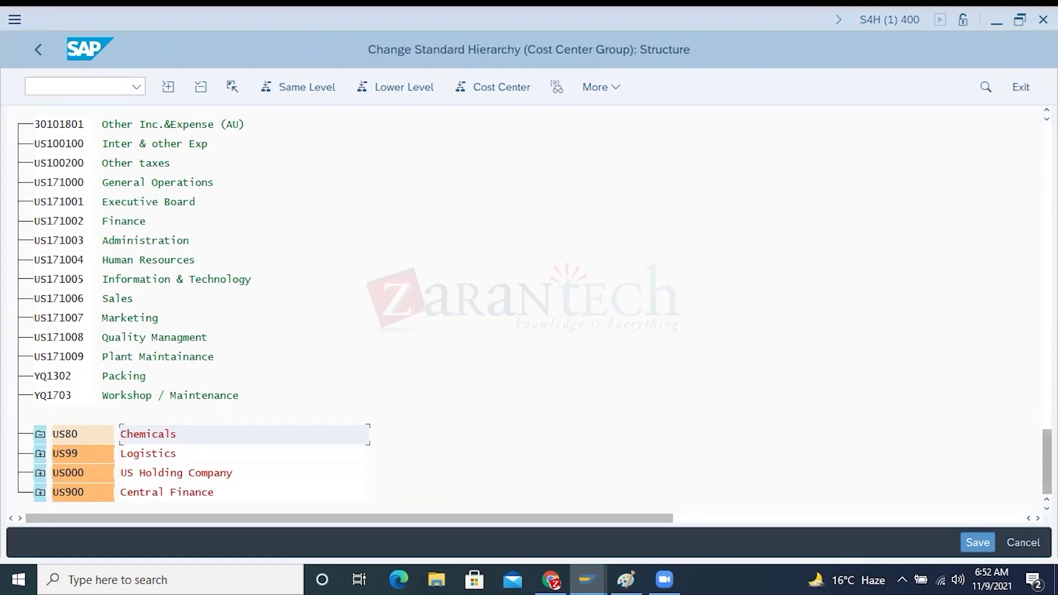
pyautogui.moveTo(1047, 463); pyautogui.dragTo(1047, 158)
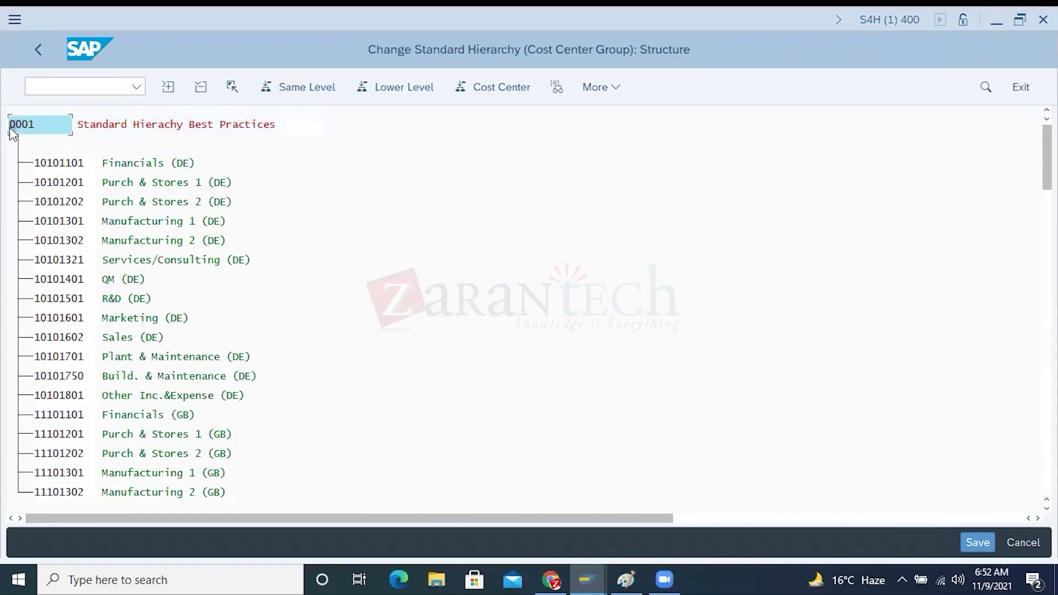
# Step: Return to the Create Cost Center session, assign hierarchy area 0001 from the cost center group list, and highlight the cost center number
pyautogui.hotkey('alt', 'Tab')
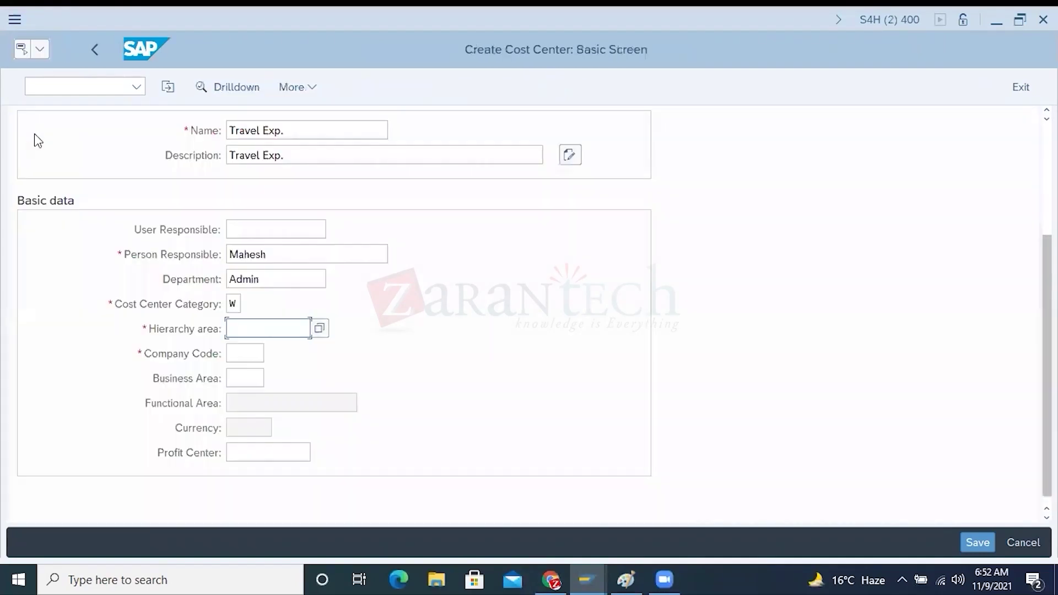
pyautogui.press('F4')
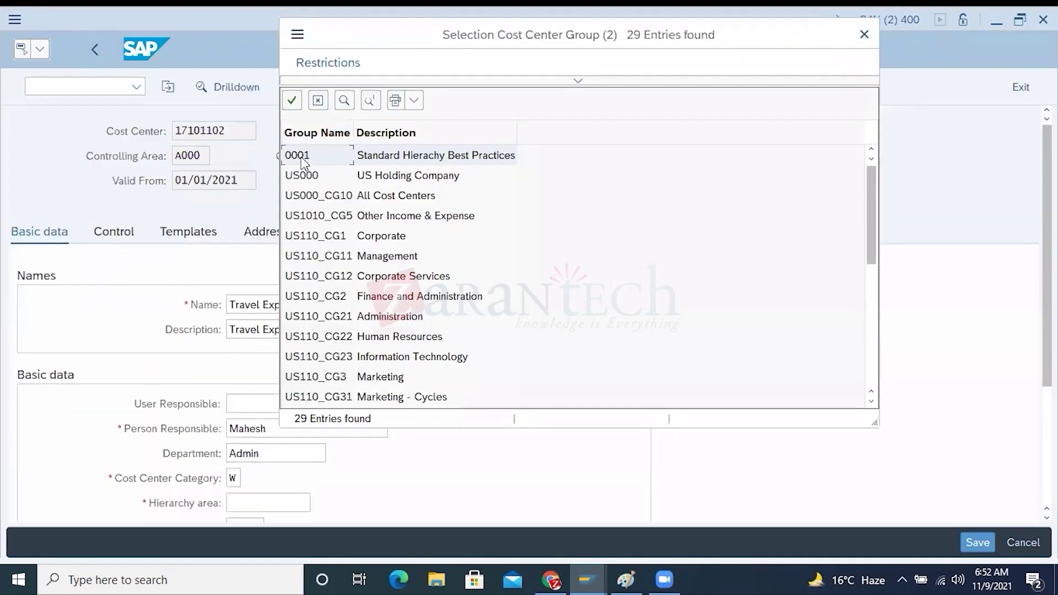
pyautogui.doubleClick(377, 157)
pyautogui.scroll(-1, 485, 420)
pyautogui.scroll(1, 429, 369)
pyautogui.doubleClick(234, 135)
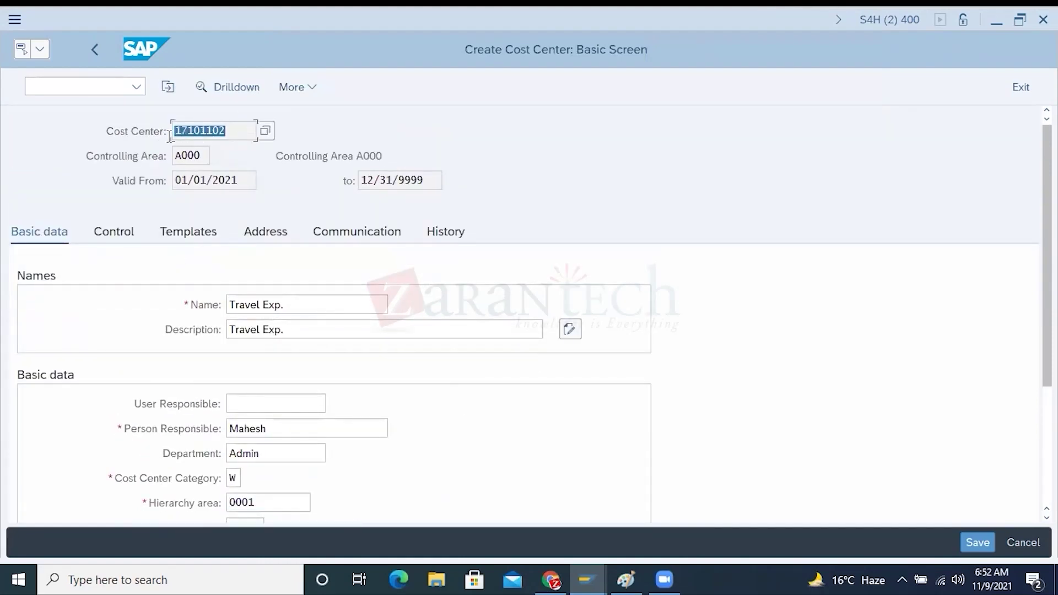
# Step: Leave the Change Standard Hierarchy structure in the other session and close its activity selection to return to the IMG
pyautogui.click(587, 579)
pyautogui.click(416, 531)
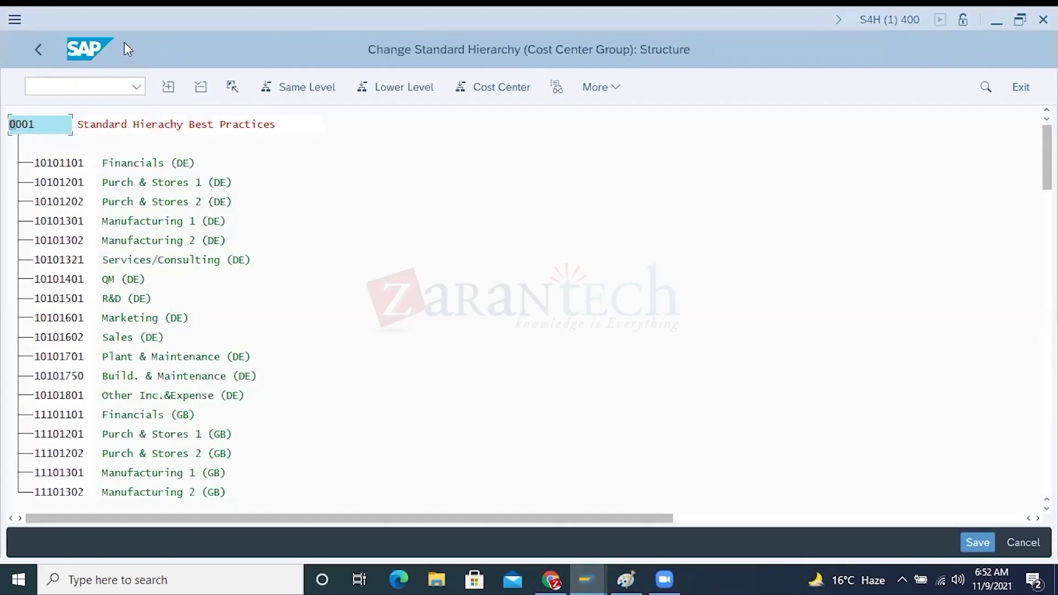
pyautogui.click(38, 49)
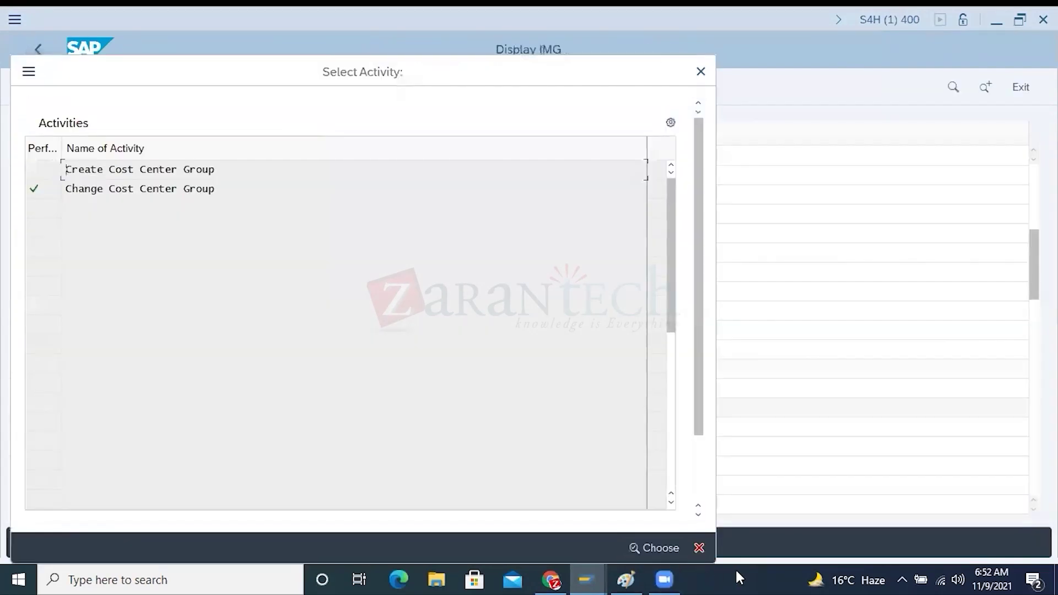
pyautogui.click(698, 547)
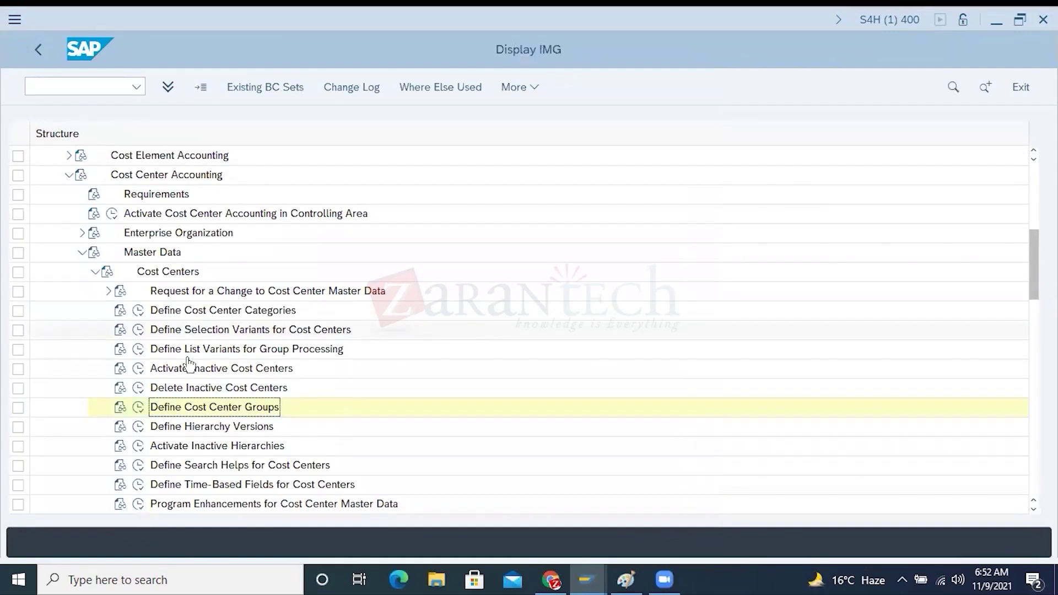
# Step: Return to the Create Cost Center session, go to the empty company code entry, and highlight controlling area A000
pyautogui.hotkey('alt', 'Tab')
pyautogui.scroll(-2, 378, 386)
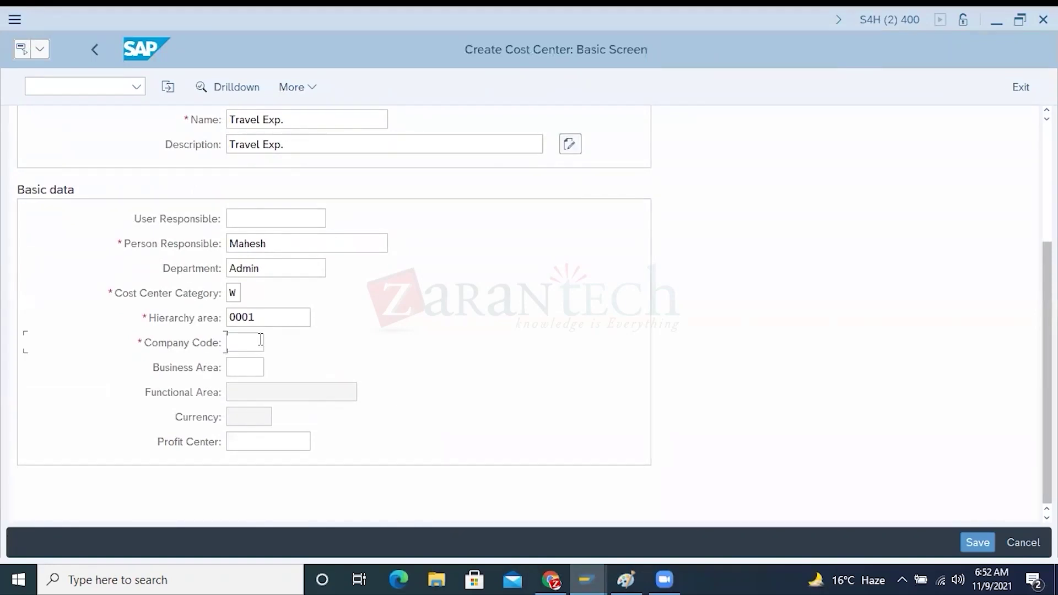
pyautogui.click(253, 341)
pyautogui.scroll(5, 566, 318)
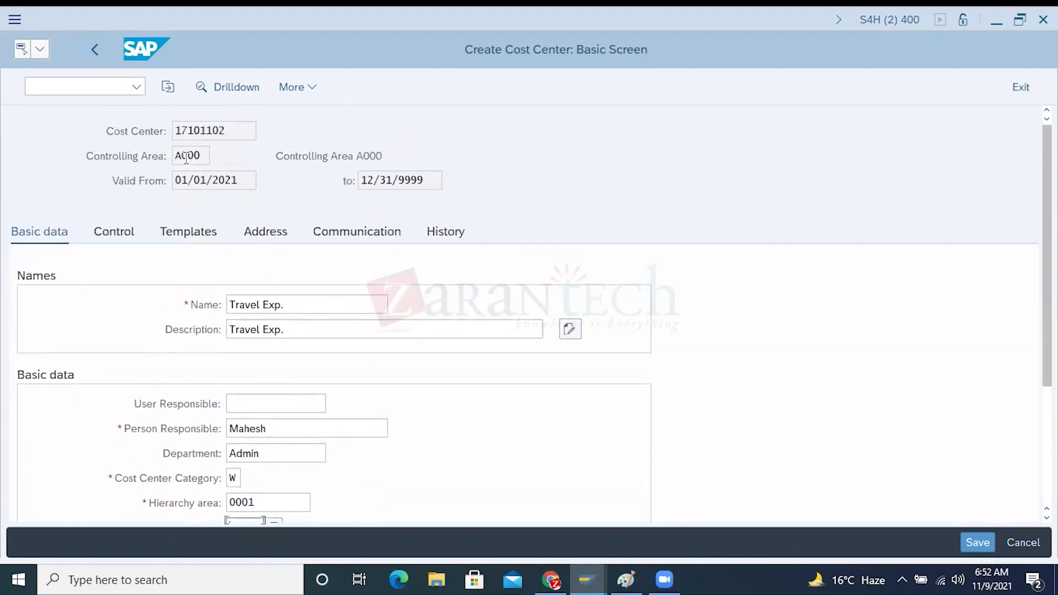
pyautogui.doubleClick(186, 157)
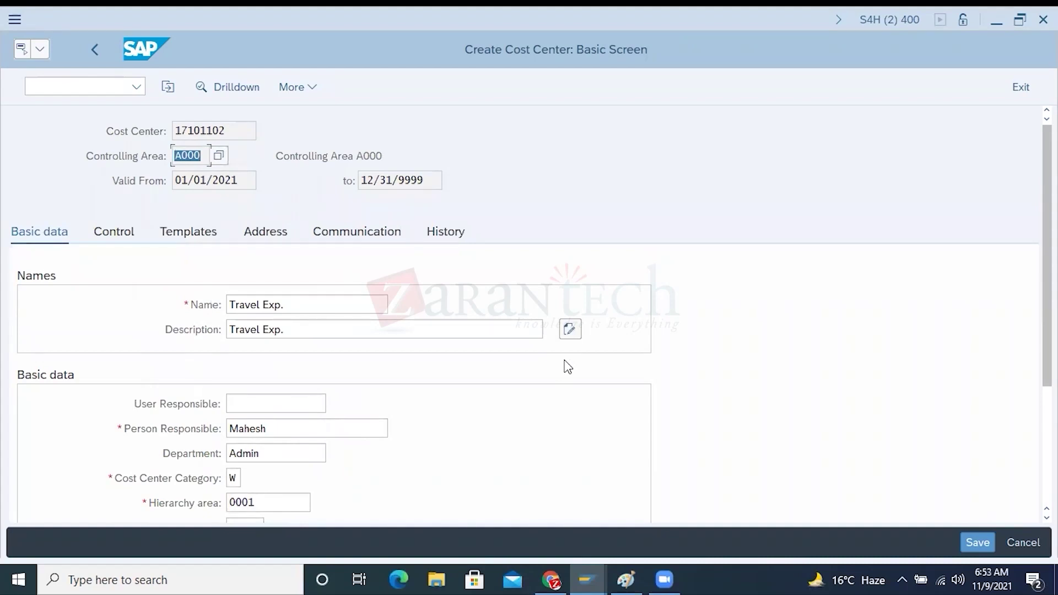
# Step: Switch to the IMG session, collapse Cost Center Accounting, and open the Maintain Controlling Area activities under General Controlling > Organization
pyautogui.moveTo(586, 579)
pyautogui.click(436, 510)
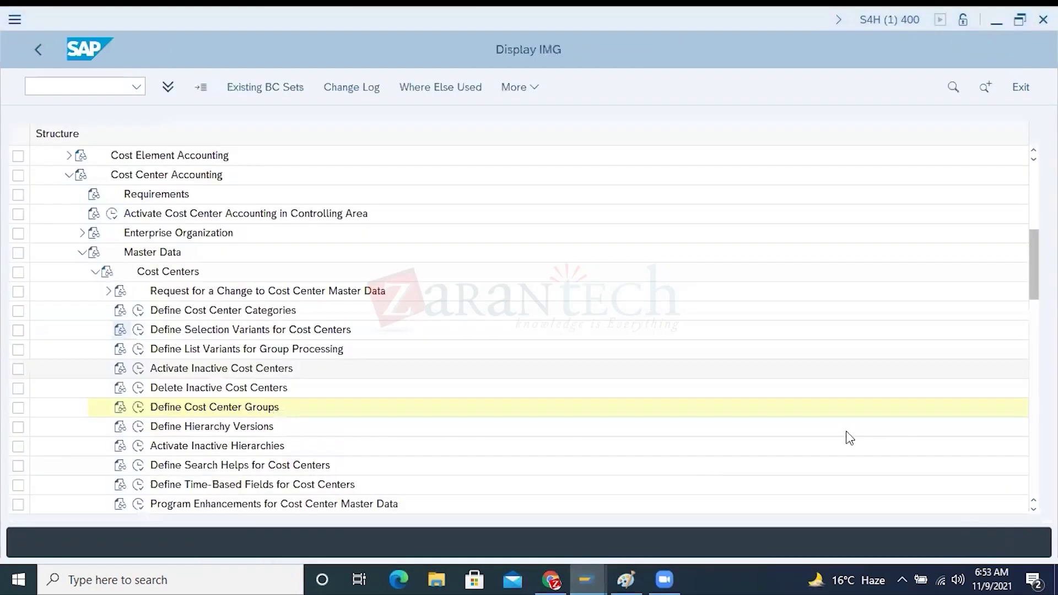
pyautogui.click(76, 175)
pyautogui.scroll(1, 81, 208)
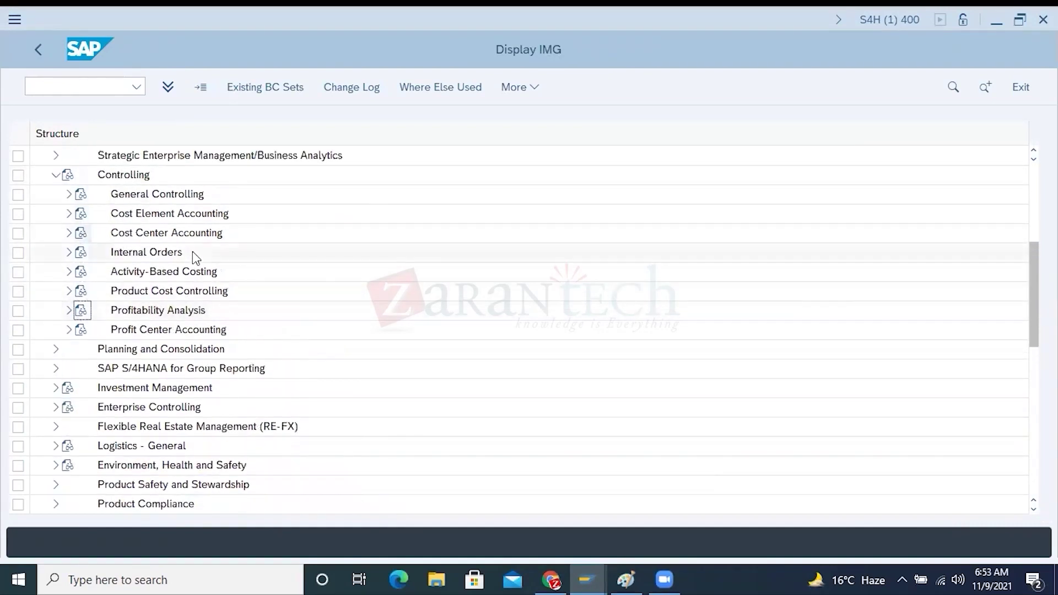
pyautogui.click(69, 194)
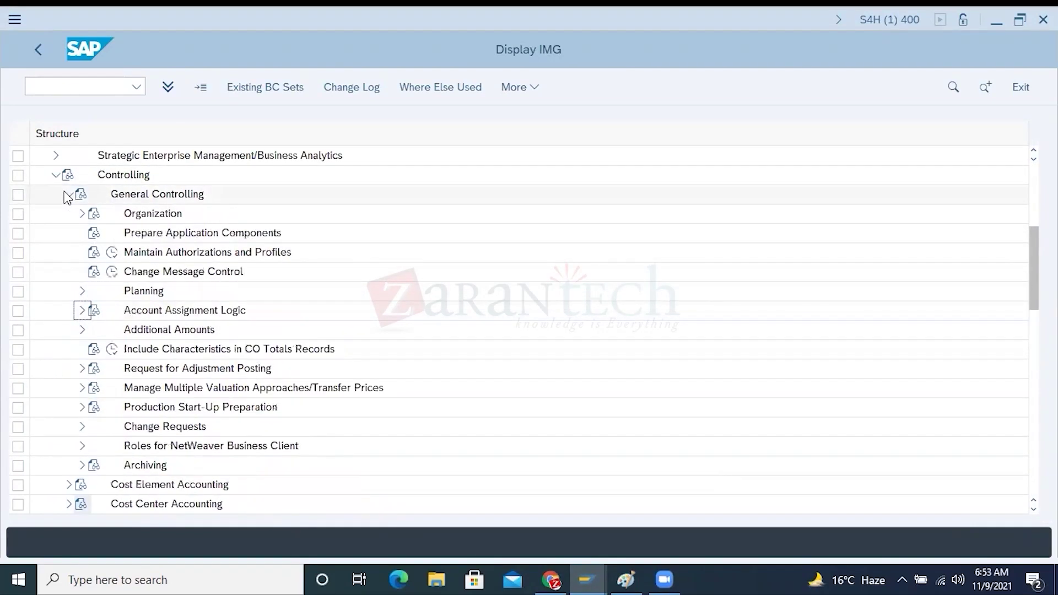
pyautogui.click(81, 213)
pyautogui.click(125, 234)
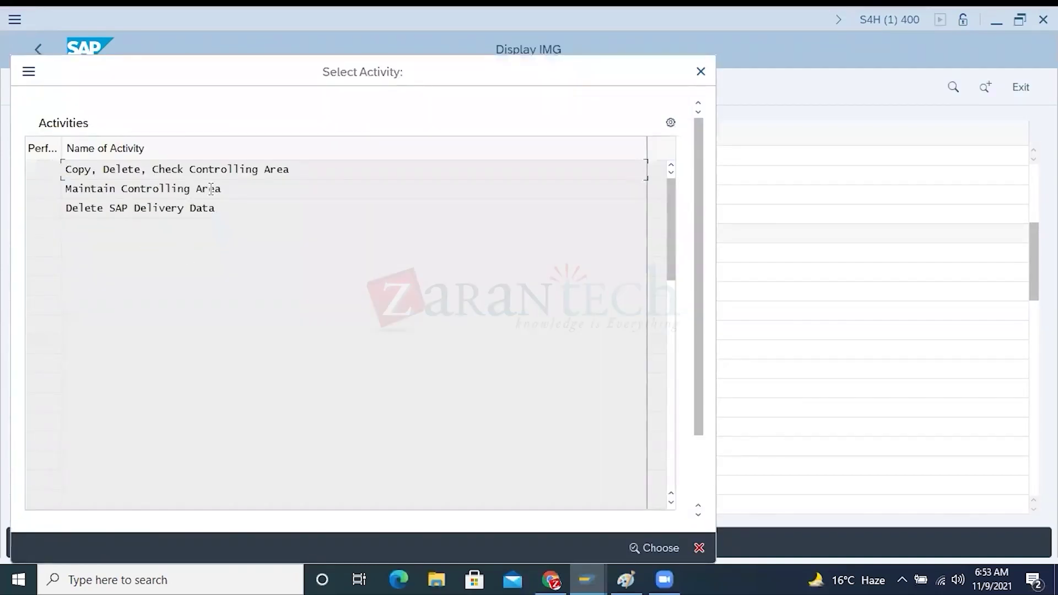
# Step: Open the Maintain Controlling Area activity, display the company codes assigned to controlling area A000, and highlight A000
pyautogui.moveTo(222, 188); pyautogui.dragTo(49, 194)
pyautogui.doubleClick(132, 189)
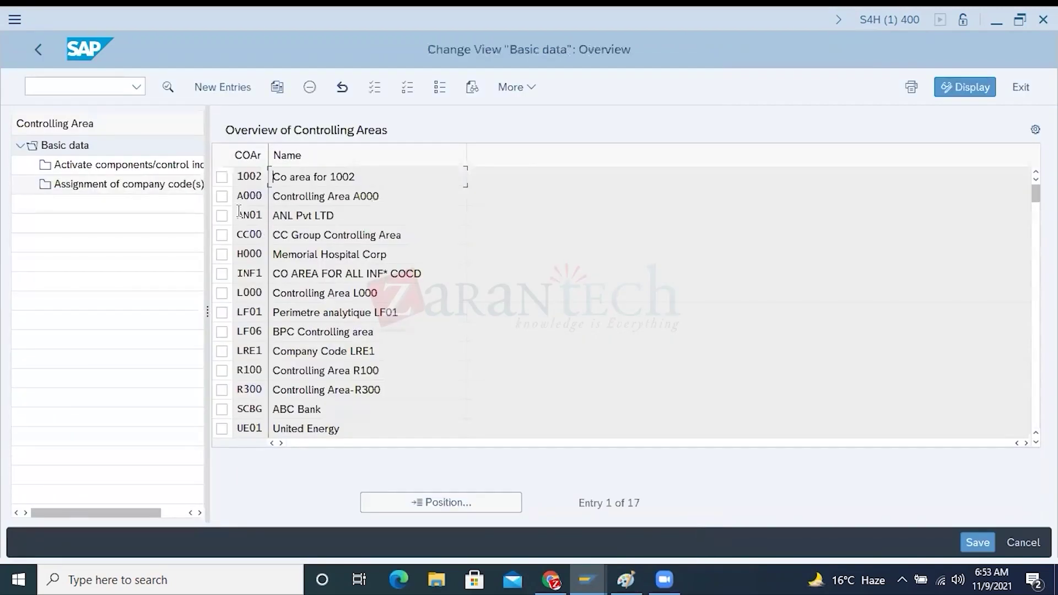
pyautogui.click(222, 197)
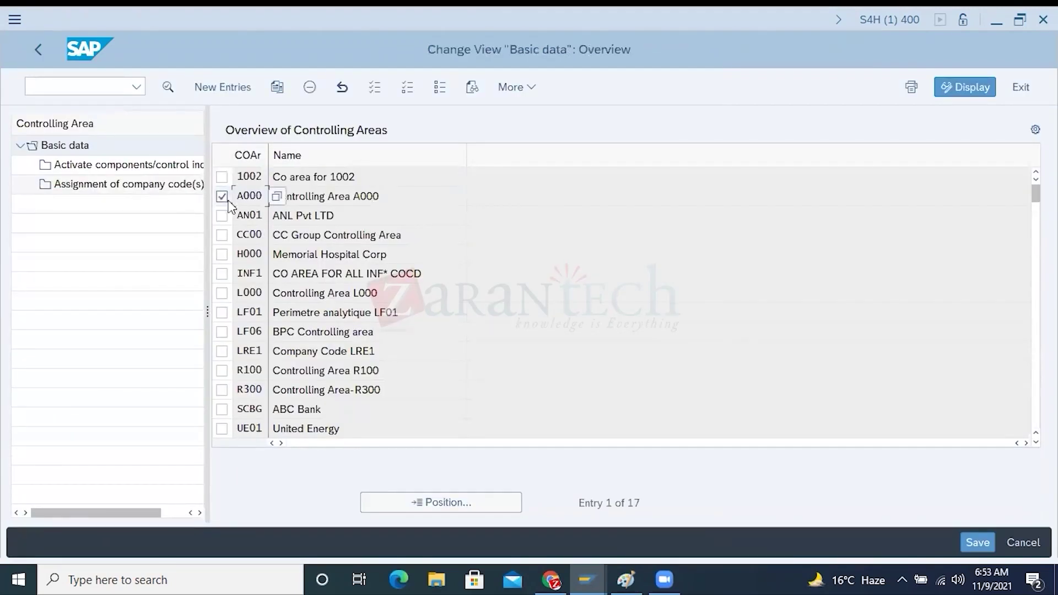
pyautogui.doubleClick(102, 189)
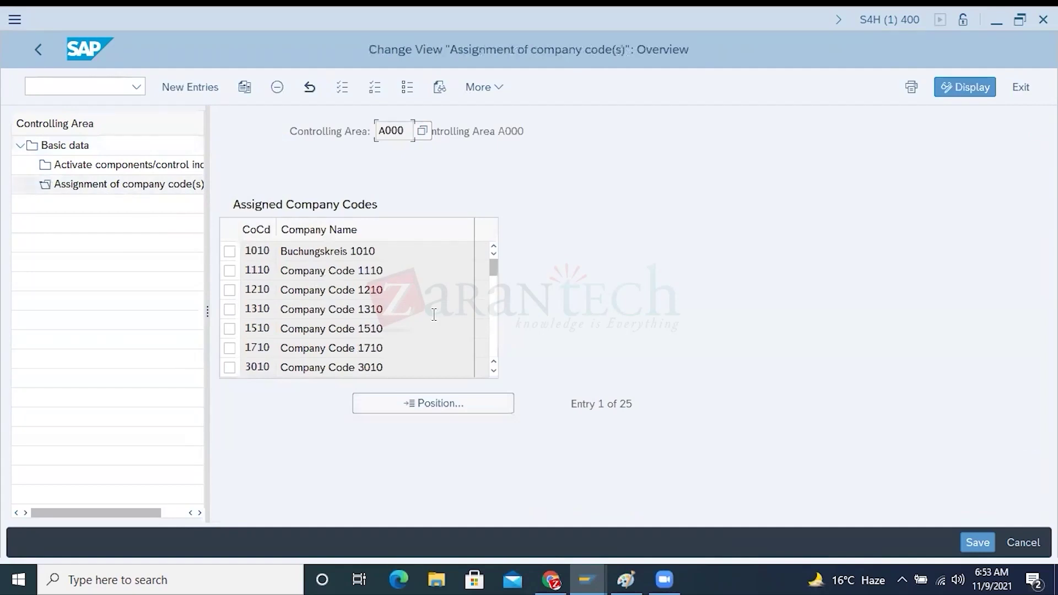
pyautogui.click(619, 405)
pyautogui.moveTo(619, 405); pyautogui.dragTo(633, 406)
pyautogui.doubleClick(404, 130)
# Step: Return to the Create Cost Center session, highlight the cost center number, and compare the empty company code entry with A000's assigned company codes
pyautogui.hotkey('alt', 'Tab')
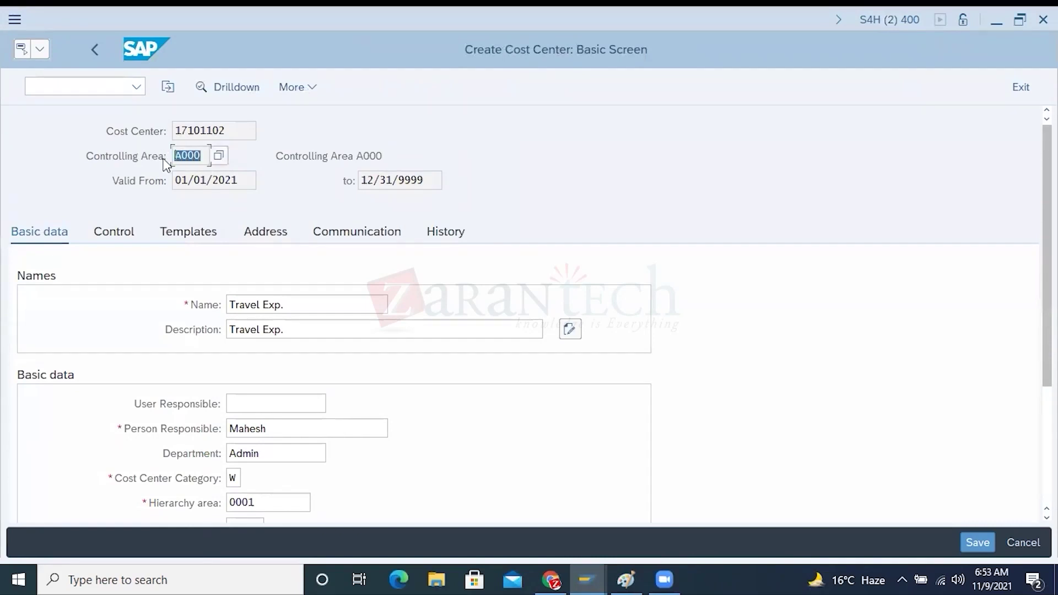
pyautogui.click(219, 127)
pyautogui.moveTo(219, 128); pyautogui.dragTo(168, 133)
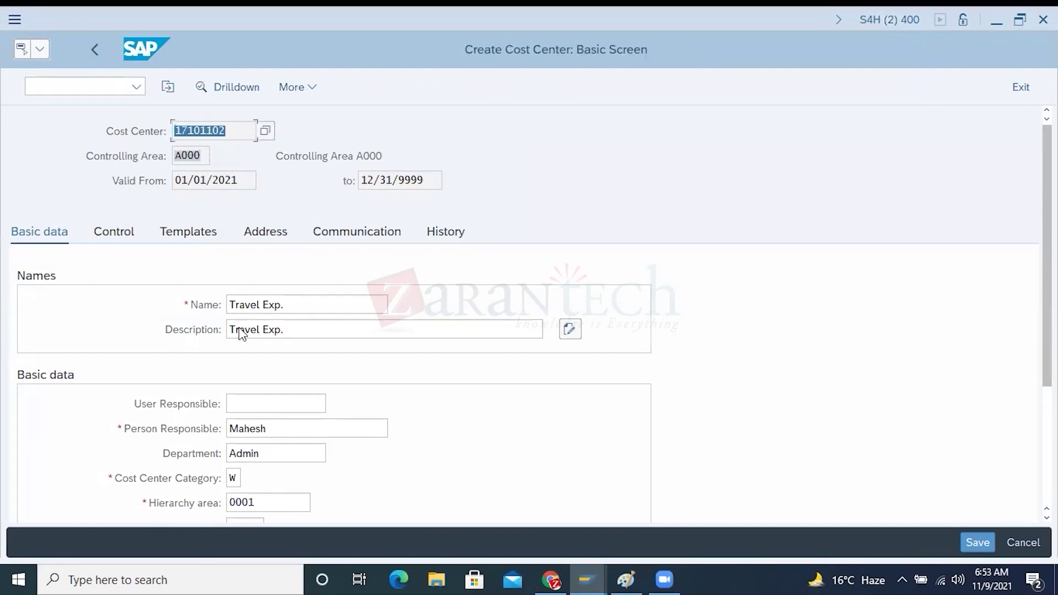
pyautogui.scroll(-2, 273, 463)
pyautogui.scroll(-1, 304, 448)
pyautogui.click(242, 364)
pyautogui.hotkey('alt', 'Tab')
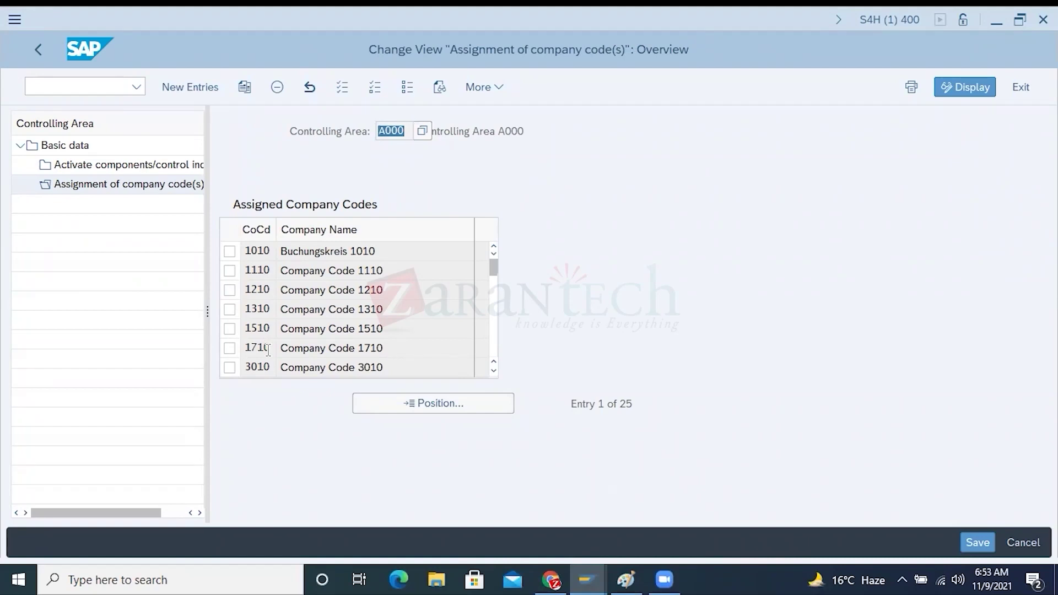
pyautogui.hotkey('alt', 'Tab')
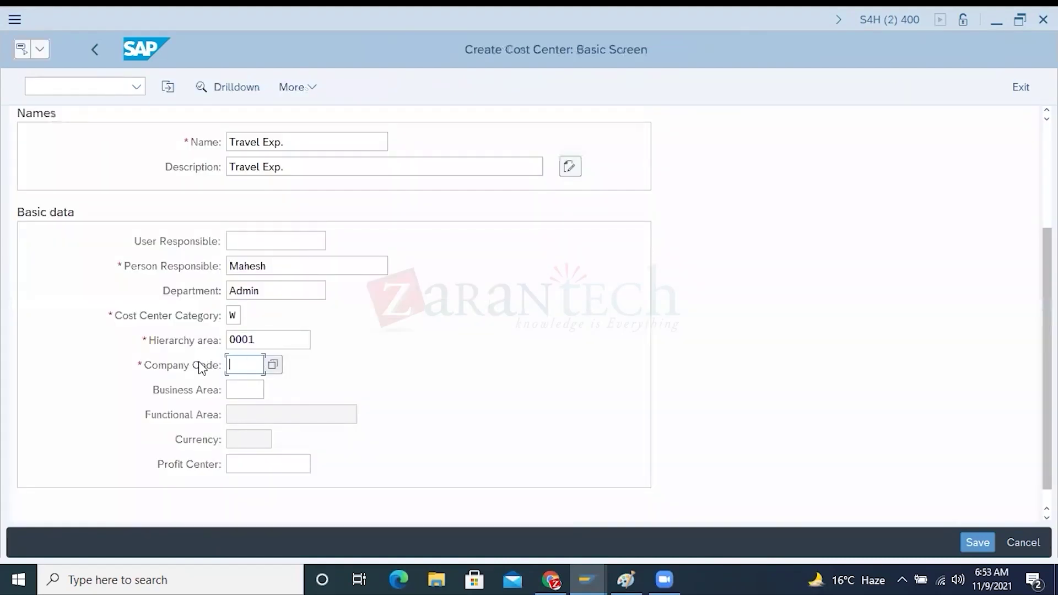
# Step: In the controlling area session, review A000's 2014 component settings down to CoCd Validation, and reopen its company code assignment
pyautogui.hotkey('alt', 'Tab')
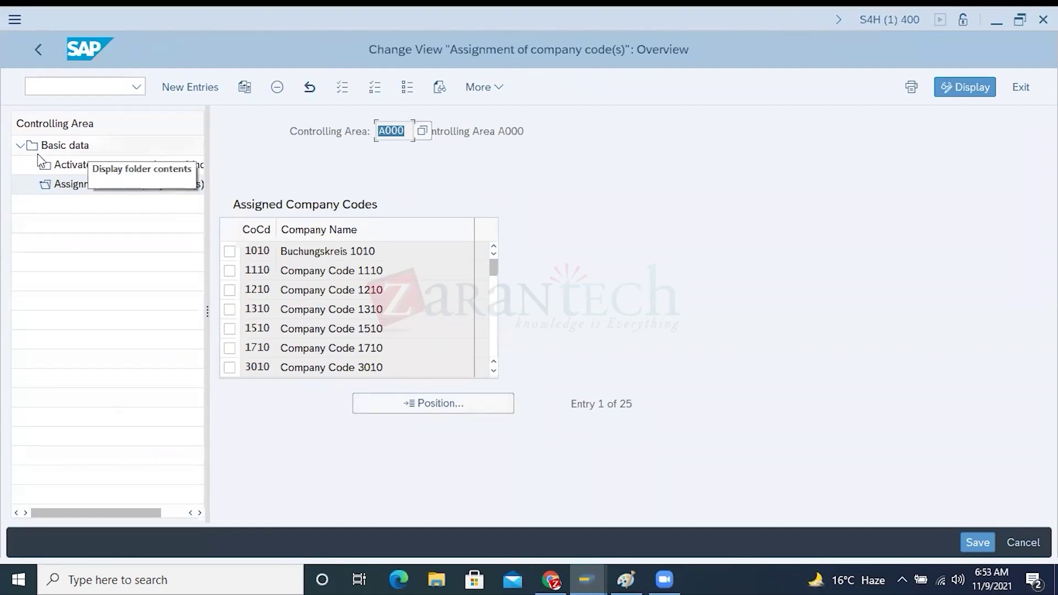
pyautogui.click(83, 164)
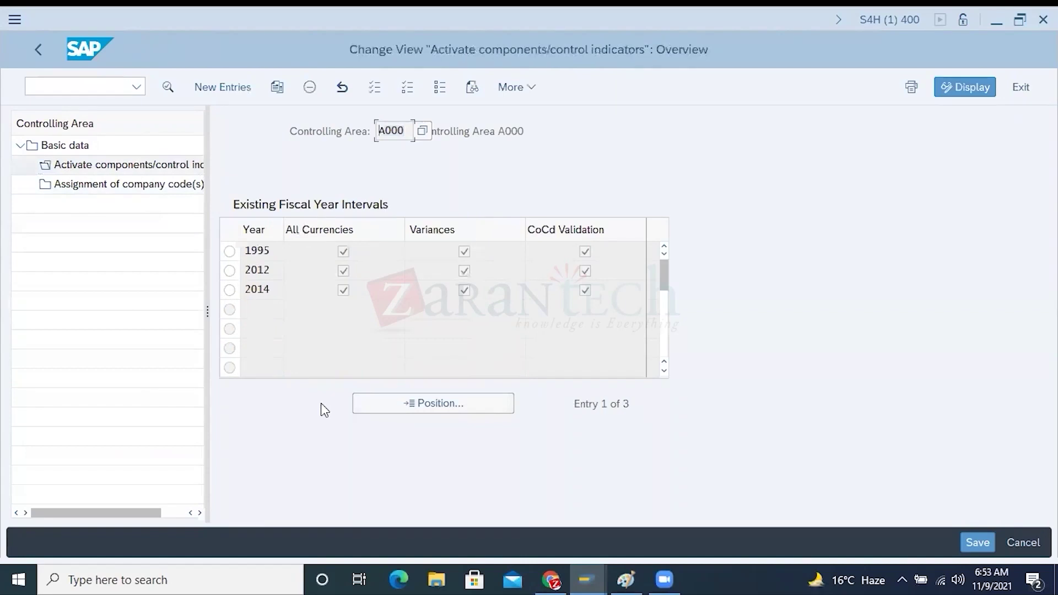
pyautogui.doubleClick(279, 290)
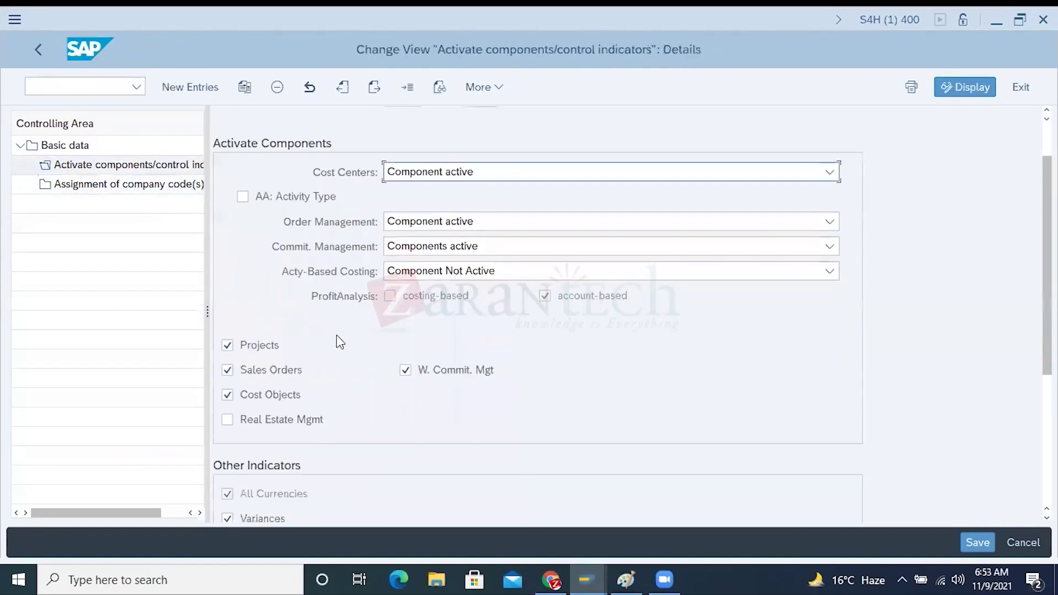
pyautogui.scroll(-3, 339, 348)
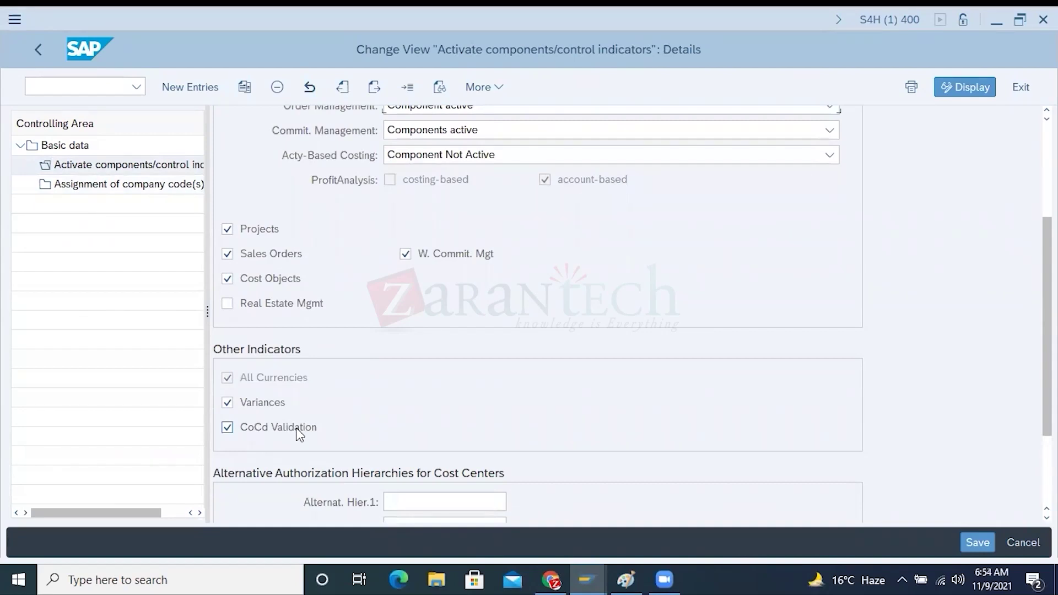
pyautogui.doubleClick(101, 192)
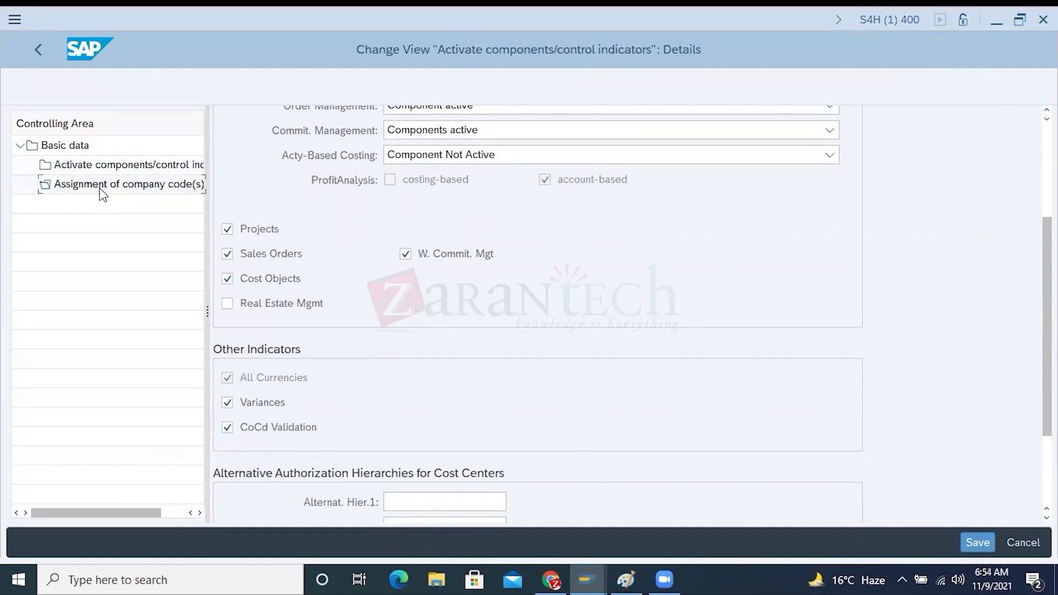
# Step: Mark company code 1710 in A000's assigned company codes, and enter 1710 as the company code of the new cost center
pyautogui.hotkey('alt', 'Tab')
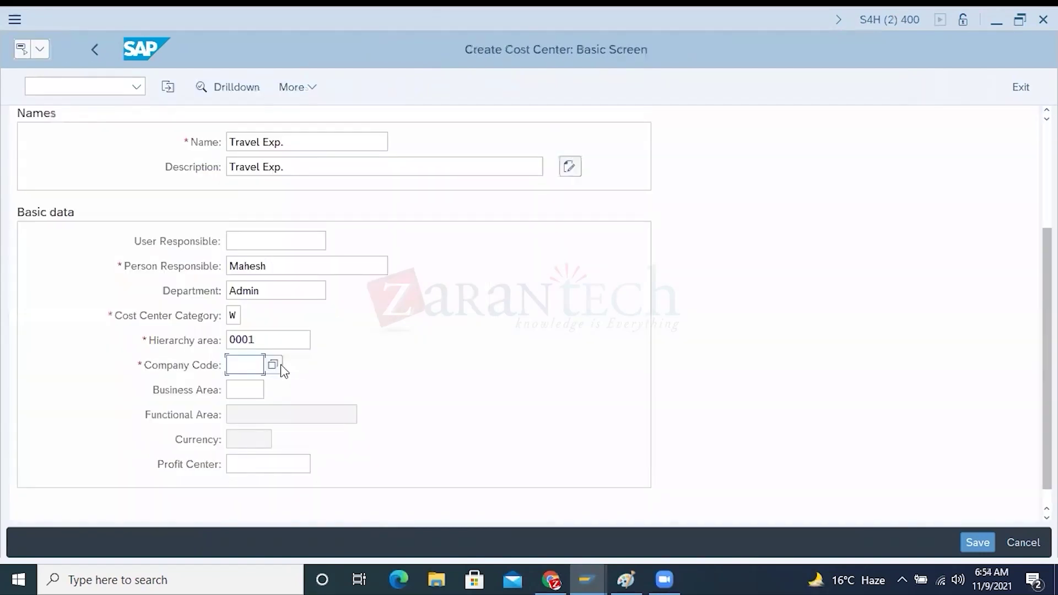
pyautogui.hotkey('alt', 'Tab')
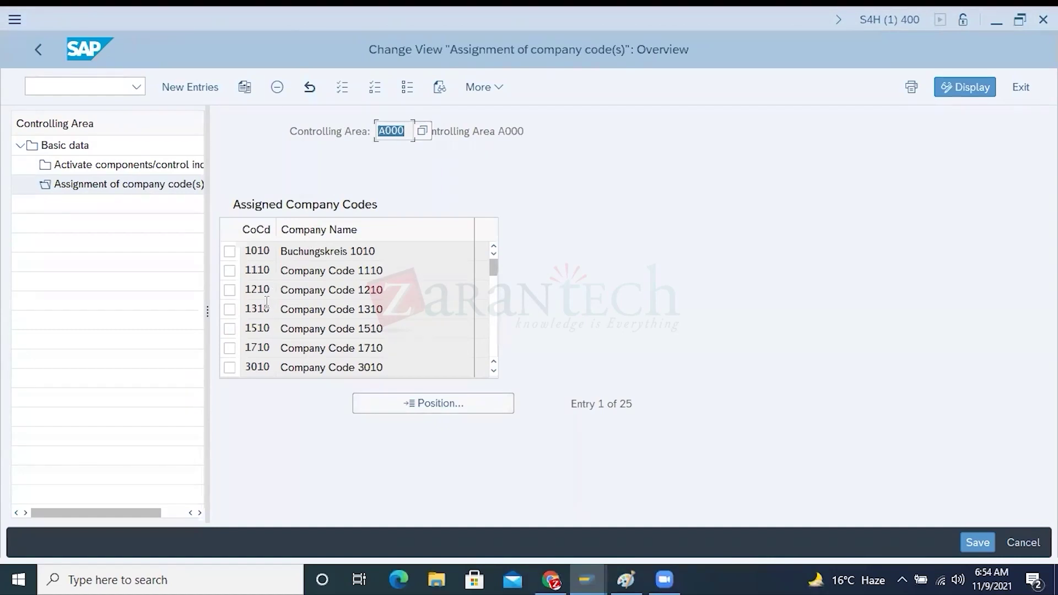
pyautogui.click(229, 348)
pyautogui.hotkey('alt', 'Tab')
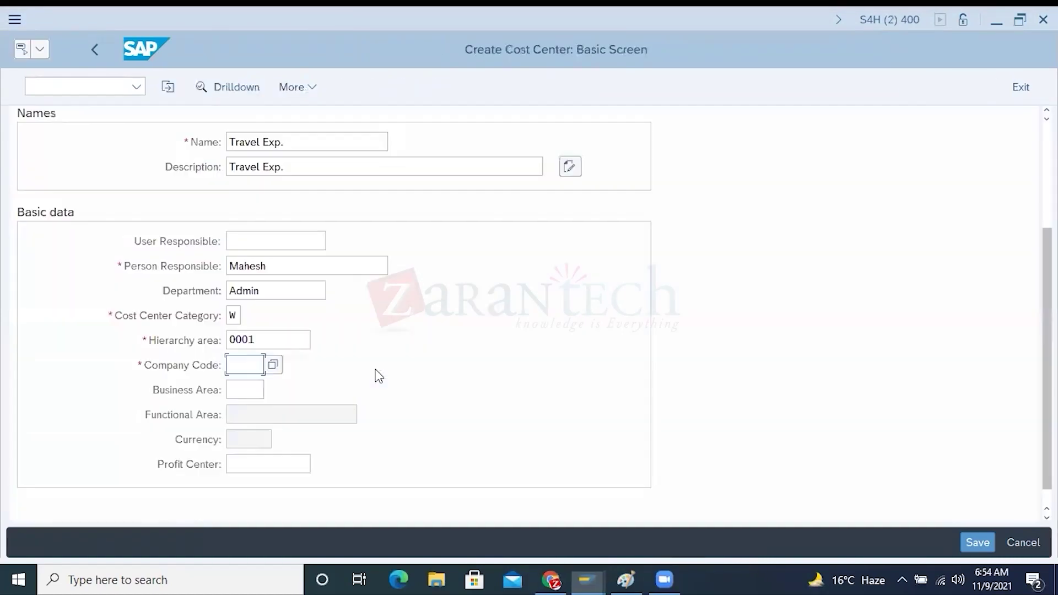
pyautogui.write('1710')
pyautogui.click(195, 395)
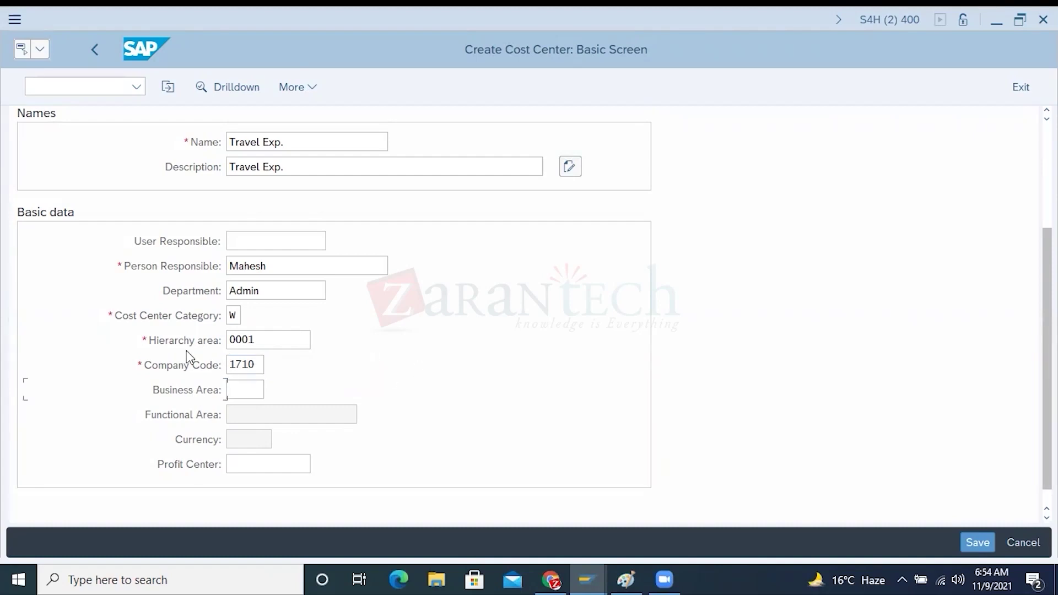
# Step: Highlight the cost center's hierarchy area and go to the empty profit center entry
pyautogui.click(249, 338)
pyautogui.doubleClick(249, 337)
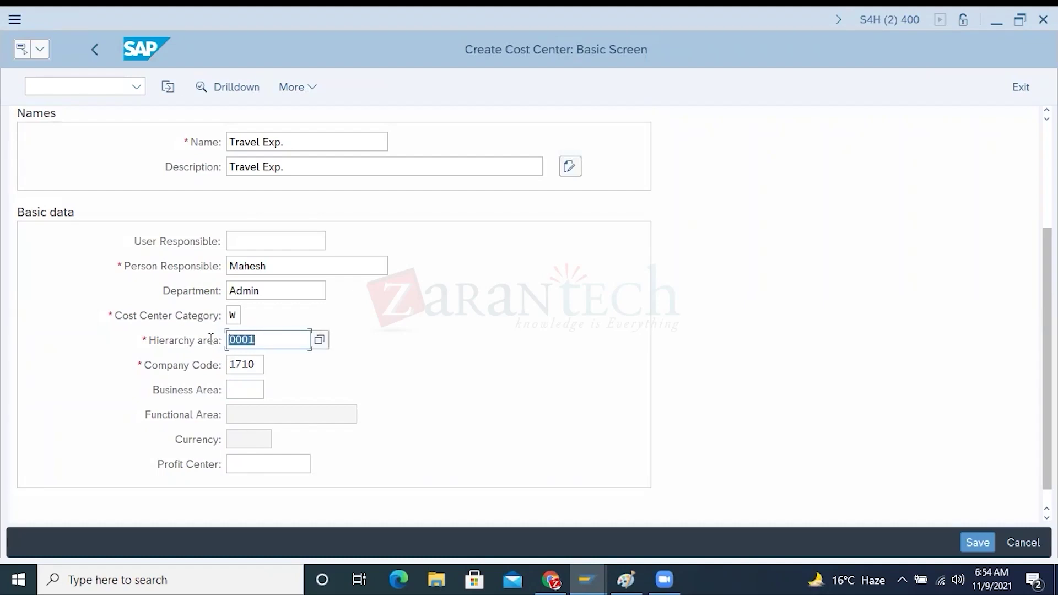
pyautogui.click(302, 463)
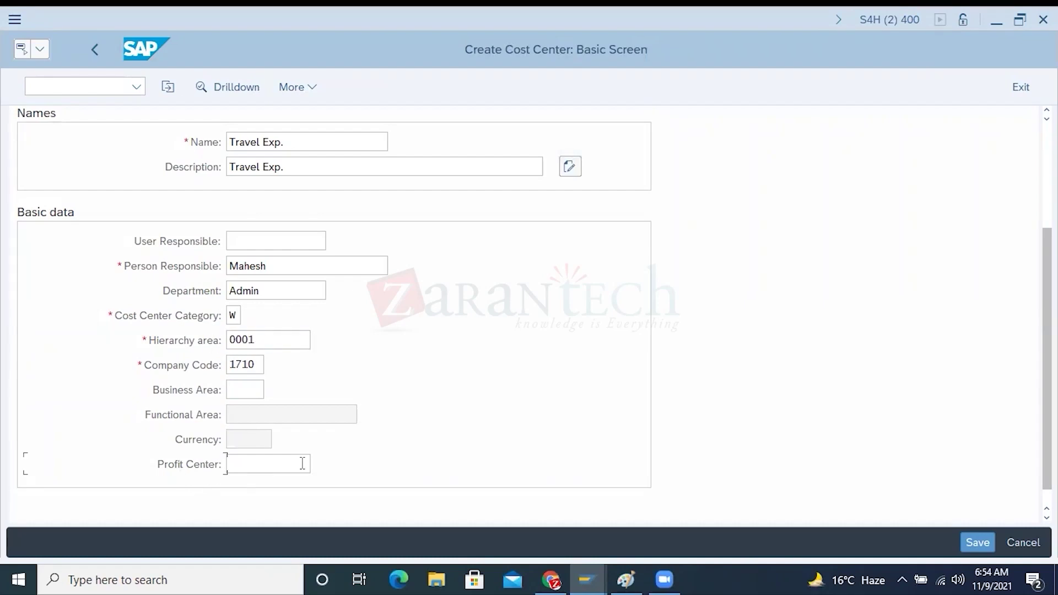
# Step: Switch to Paint and start a blank drawing without saving the existing diagram
pyautogui.click(625, 580)
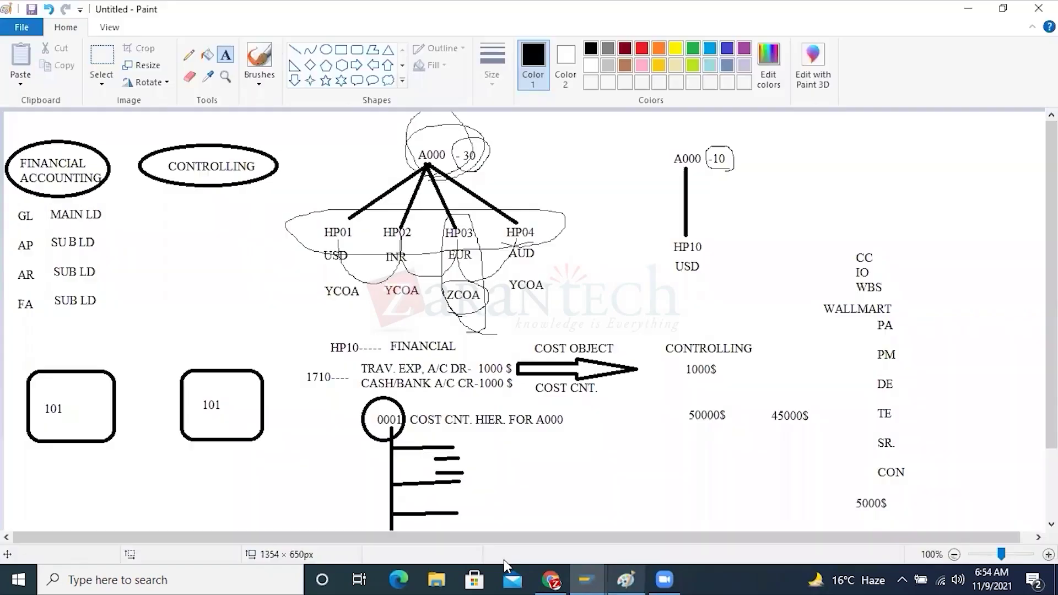
pyautogui.click(27, 31)
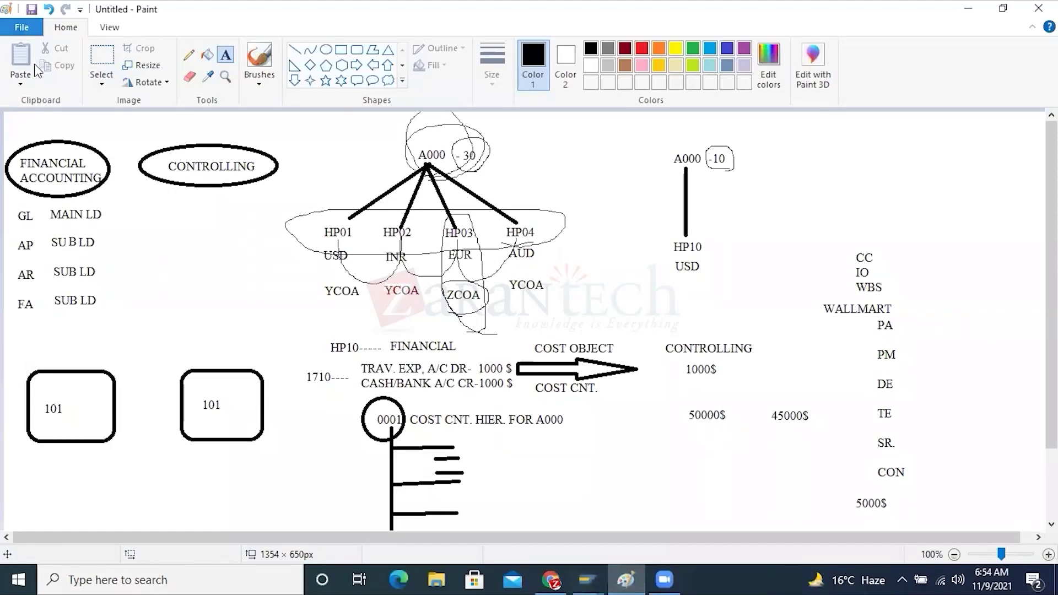
pyautogui.click(42, 60)
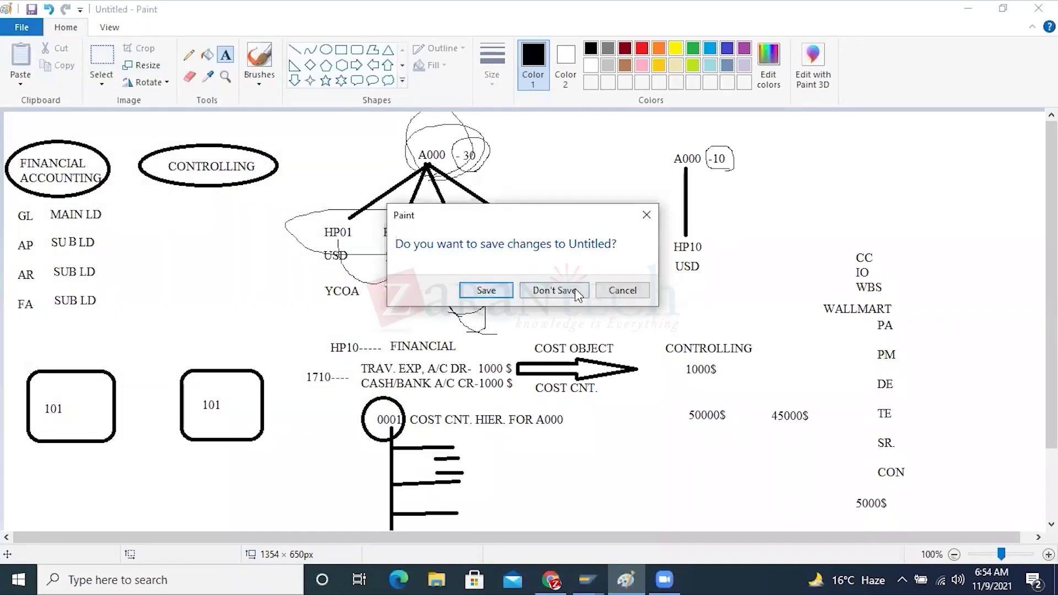
pyautogui.click(574, 289)
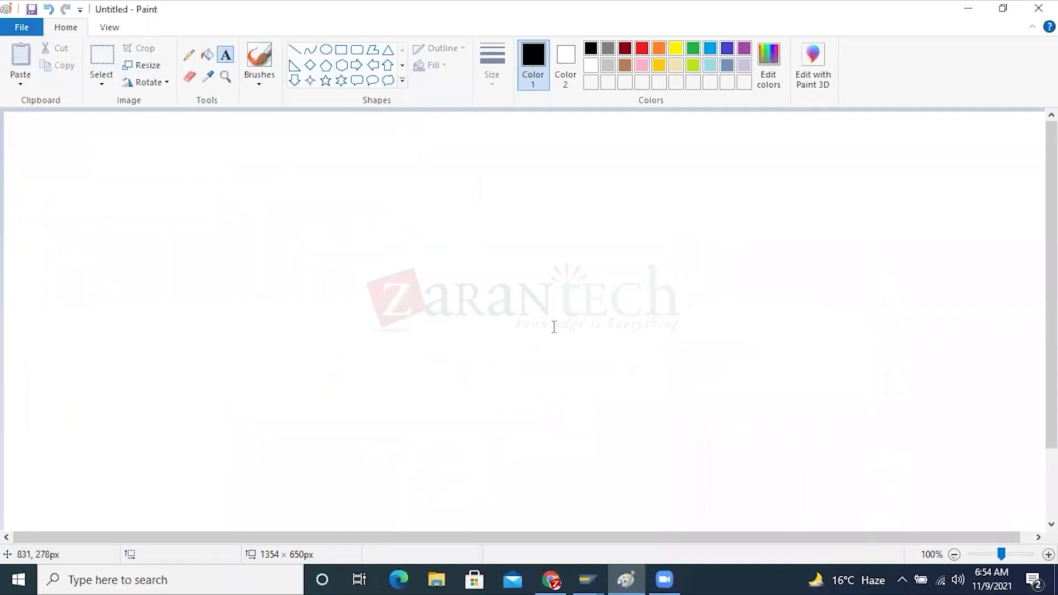
# Step: Draw four rounded rectangles side by side in a row across the upper part of the canvas
pyautogui.click(356, 48)
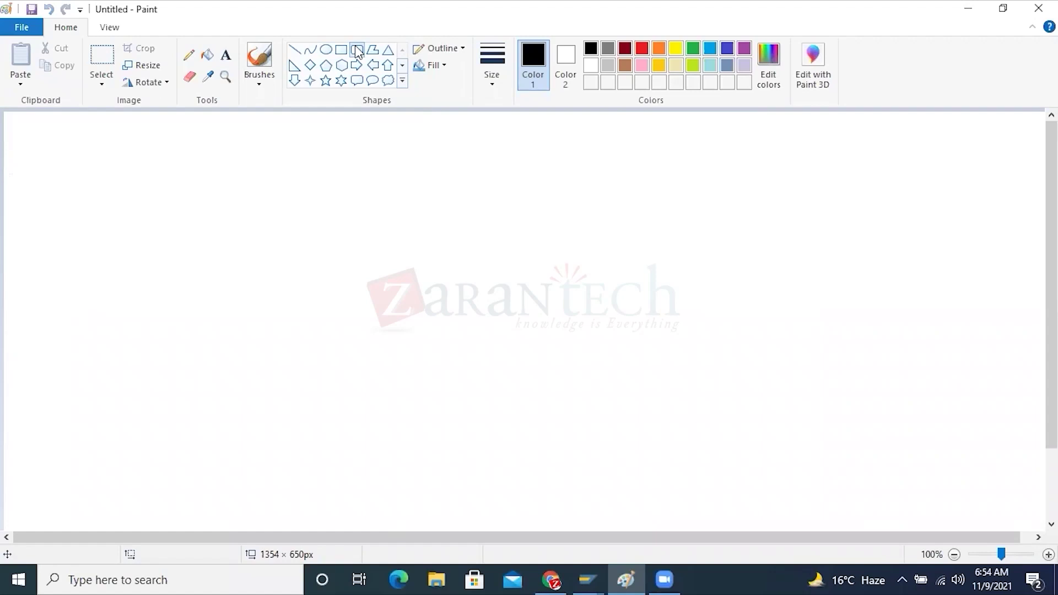
pyautogui.click(357, 51)
pyautogui.moveTo(198, 193); pyautogui.dragTo(177, 159)
pyautogui.moveTo(206, 214); pyautogui.dragTo(319, 240)
pyautogui.moveTo(431, 158)
pyautogui.mouseDown()
pyautogui.moveTo(518, 230)
pyautogui.moveTo(563, 229)
pyautogui.mouseUp()
pyautogui.moveTo(631, 152)
pyautogui.mouseDown()
pyautogui.moveTo(661, 205)
pyautogui.moveTo(770, 226)
pyautogui.mouseUp()
pyautogui.moveTo(840, 152)
pyautogui.mouseDown()
pyautogui.moveTo(860, 193)
pyautogui.moveTo(971, 227)
pyautogui.mouseUp()
# Step: Add the text heading "USA- HP10" centered above the row of rounded rectangles
pyautogui.click(225, 55)
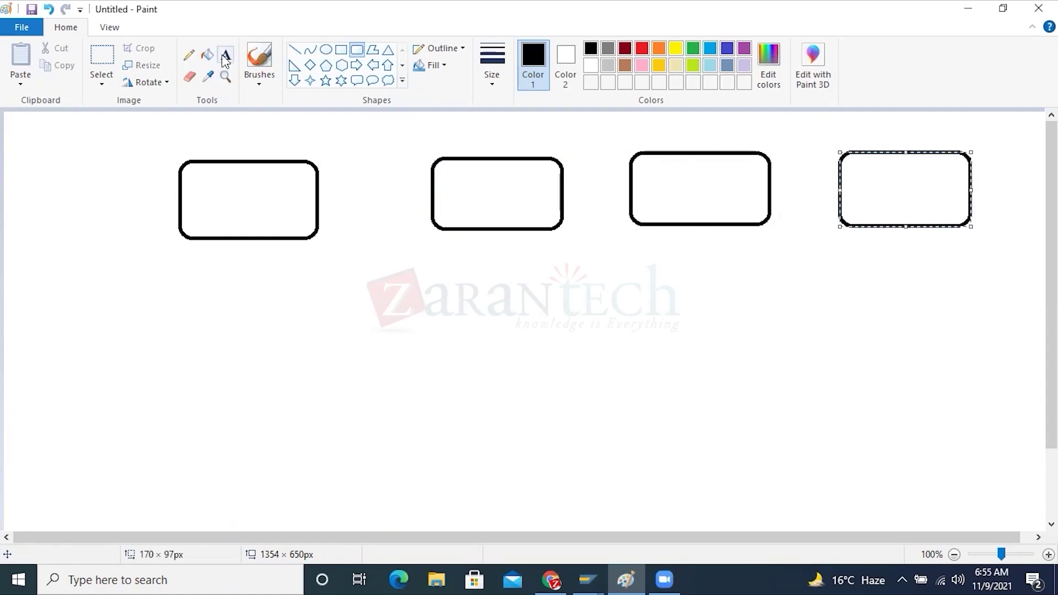
pyautogui.click(525, 117)
pyautogui.write('usa')
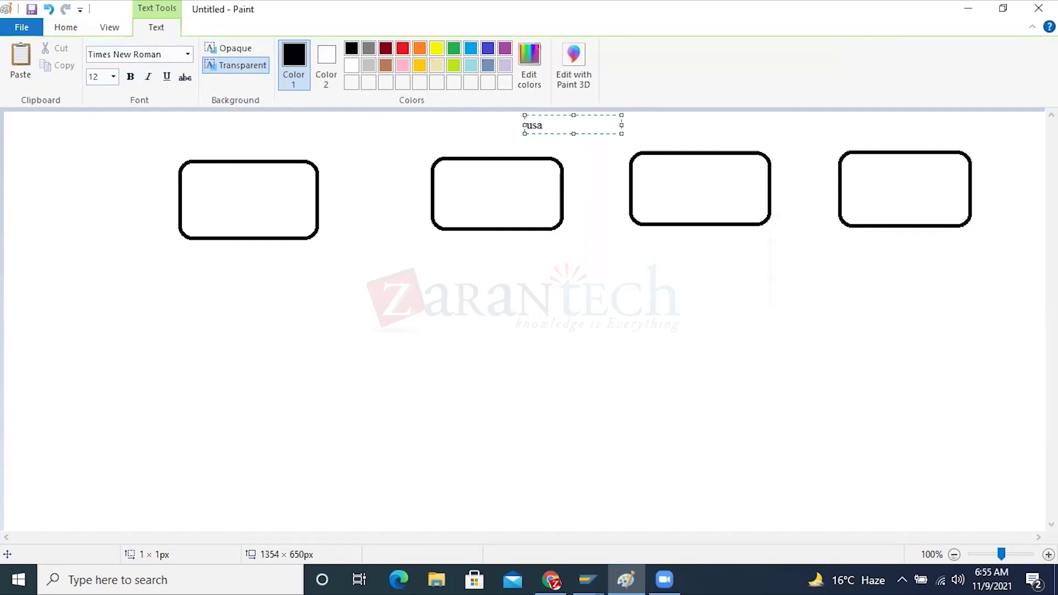
pyautogui.press('BackSpace')
pyautogui.press('BackSpace')
pyautogui.press('BackSpace')
pyautogui.write('USA- HP10')
pyautogui.click(446, 186)
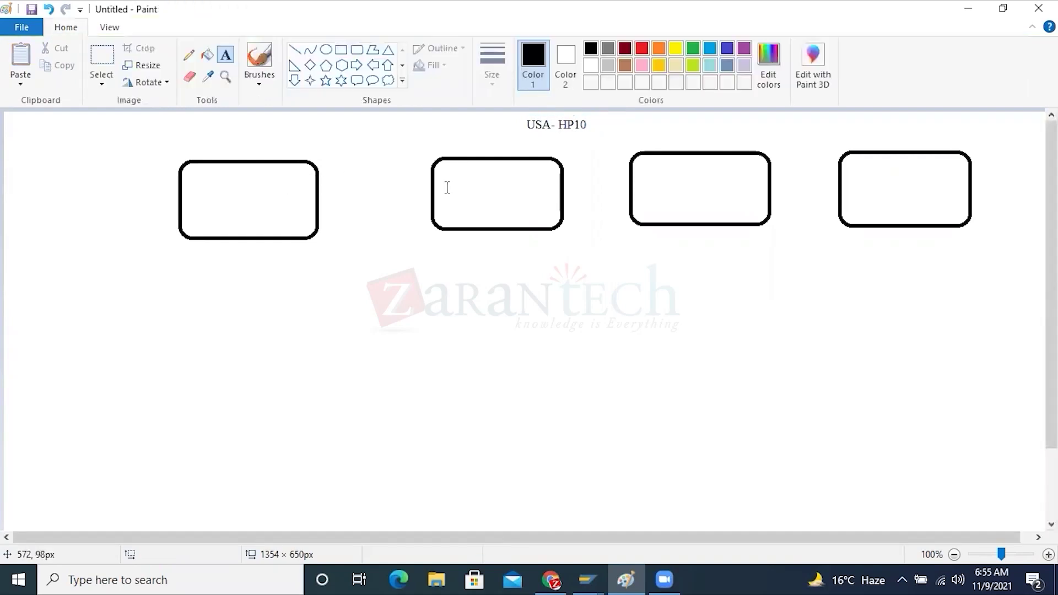
# Step: Label the four rounded rectangles from left to right NY, NJ, WA and DL
pyautogui.click(227, 192)
pyautogui.write('NY')
pyautogui.moveTo(368, 355); pyautogui.dragTo(373, 341)
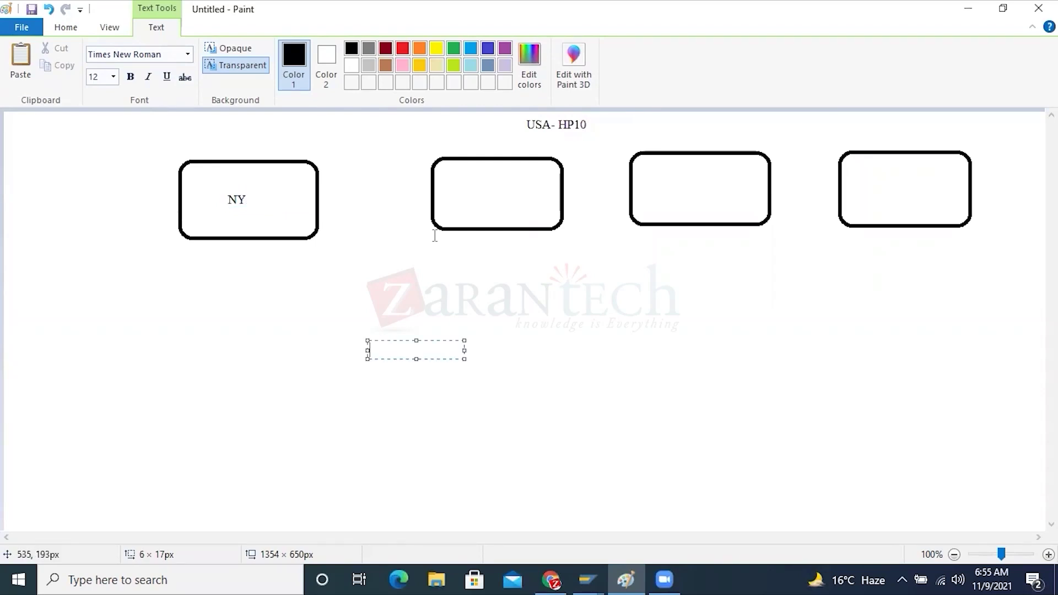
pyautogui.click(478, 194)
pyautogui.click(478, 194)
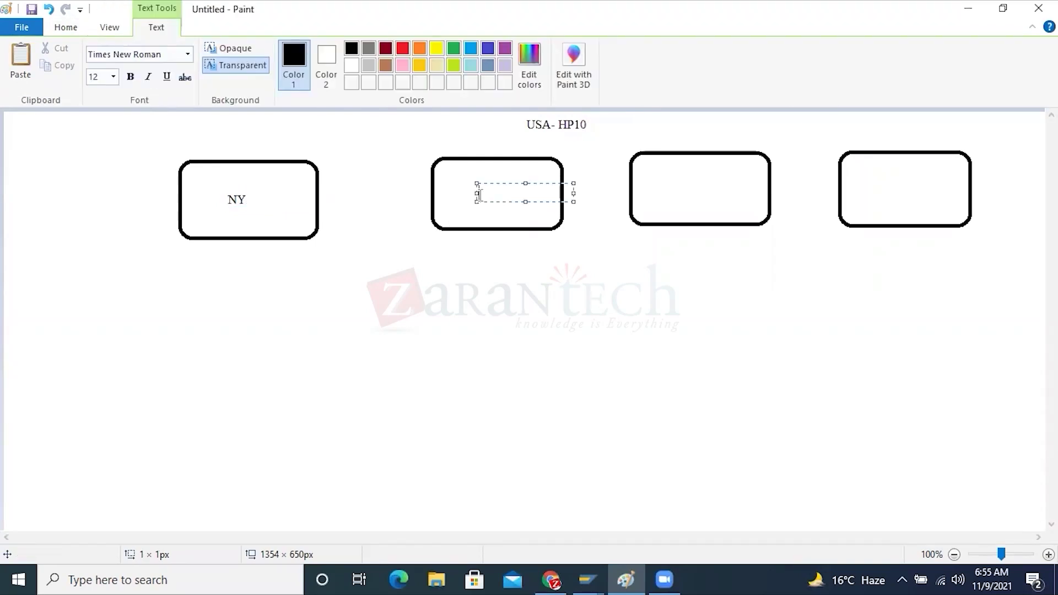
pyautogui.write('NJ')
pyautogui.click(678, 191)
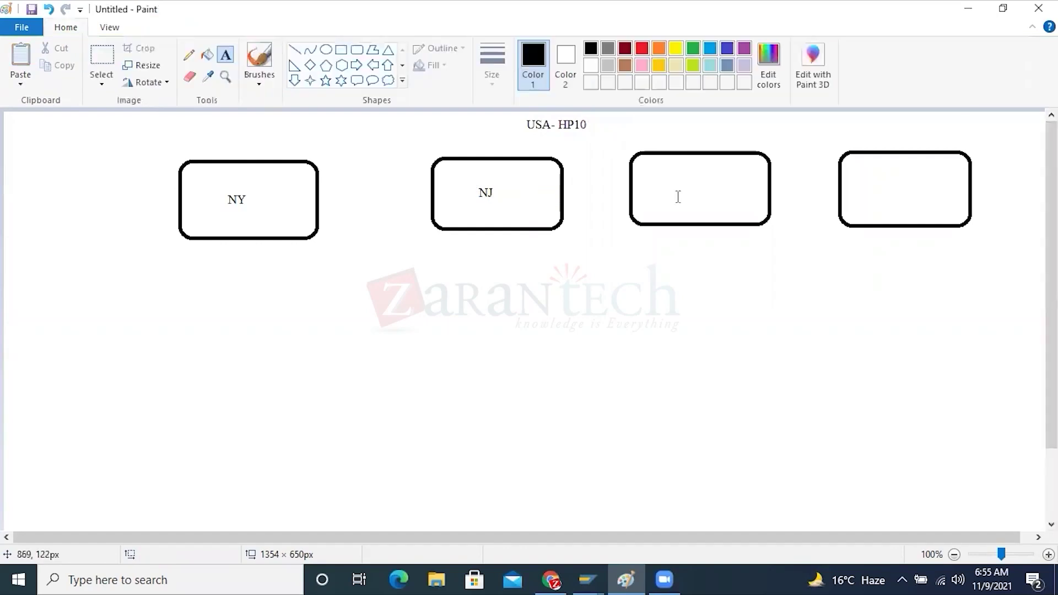
pyautogui.click(678, 191)
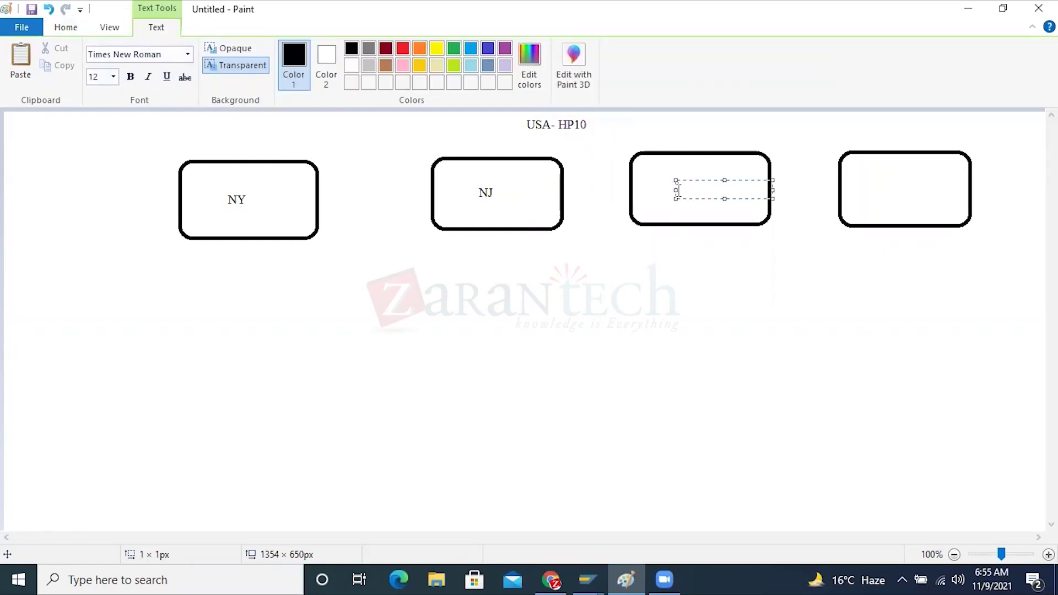
pyautogui.write('WA')
pyautogui.click(885, 189)
pyautogui.click(886, 188)
pyautogui.write('DL')
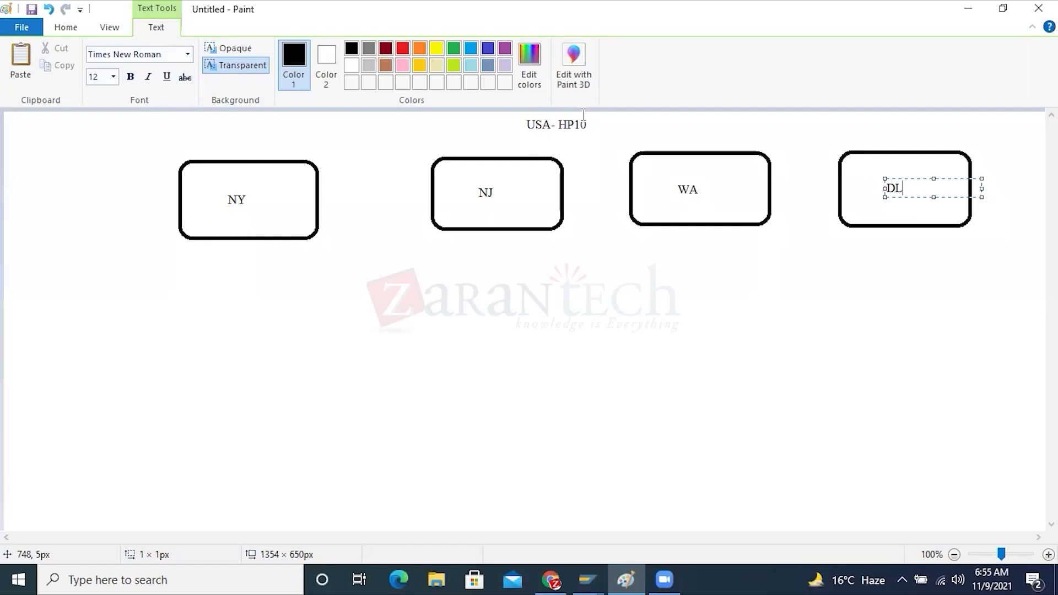
pyautogui.click(835, 235)
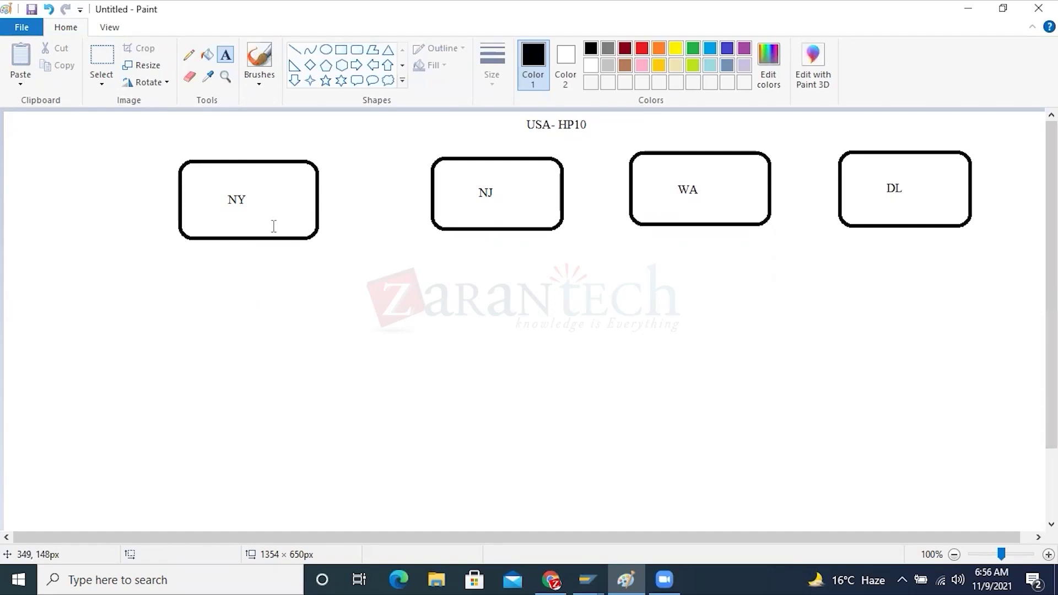
# Step: Add the text "FINA. STAT" below the NY rectangle and copy that text
pyautogui.click(201, 257)
pyautogui.write('FINA')
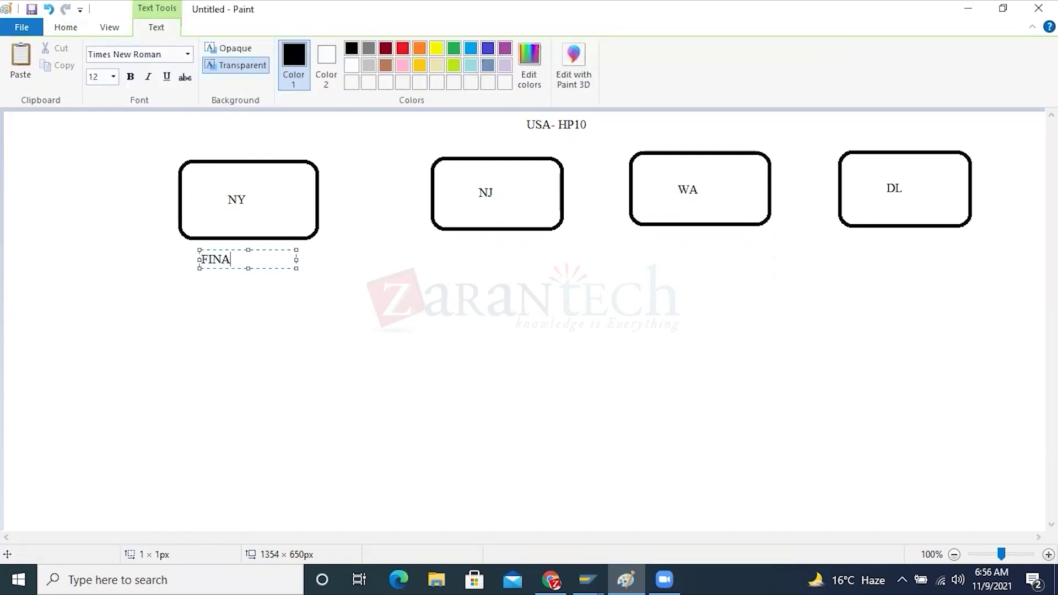
pyautogui.write('. STAT')
pyautogui.moveTo(270, 260); pyautogui.dragTo(186, 267)
pyautogui.hotkey('ctrl', 'c')
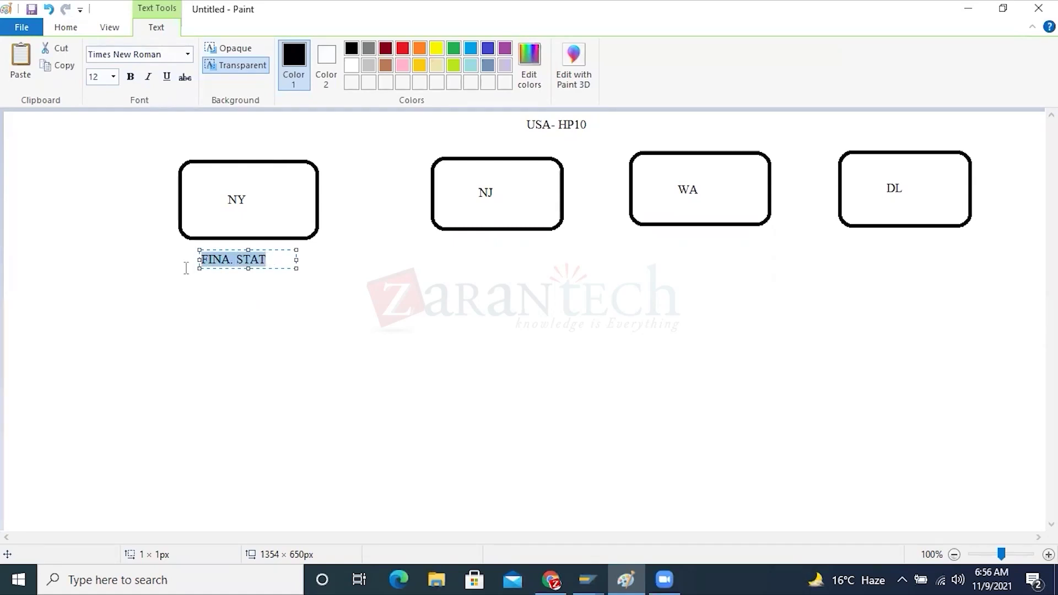
# Step: Paste the copied "FINA. STAT" text below the NJ, WA and DL rectangles
pyautogui.click(457, 252)
pyautogui.hotkey('ctrl', 'v')
pyautogui.click(656, 260)
pyautogui.click(656, 260)
pyautogui.hotkey('ctrl', 'v')
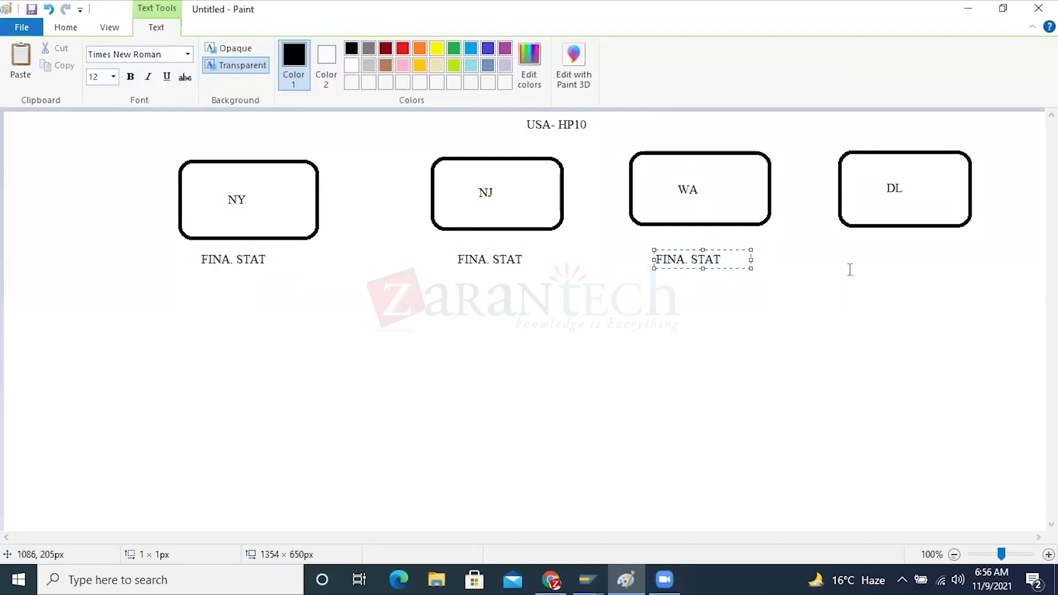
pyautogui.click(873, 257)
pyautogui.click(872, 255)
pyautogui.hotkey('ctrl', 'v')
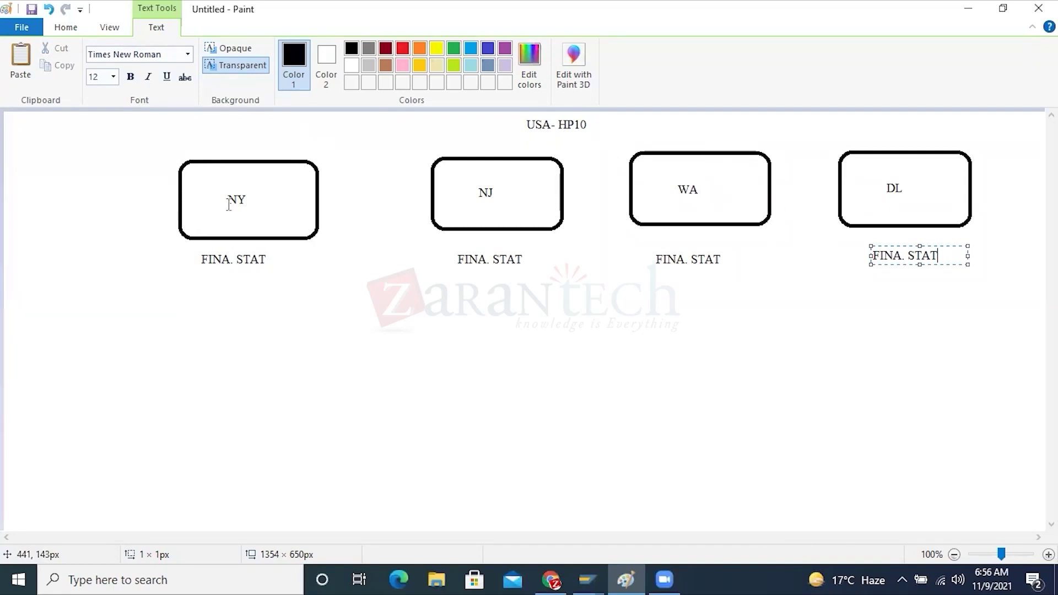
pyautogui.click(591, 287)
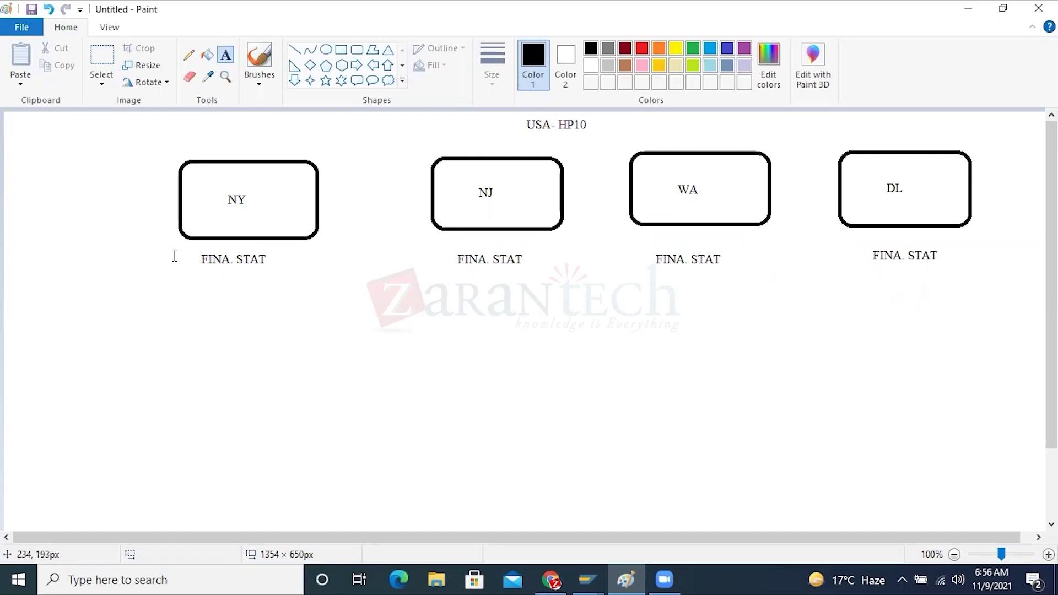
# Step: Label the four rectangles PC1, PC2, PC3 and PC4 from left to right, placing each label above its rectangle
pyautogui.click(226, 146)
pyautogui.write('PC1')
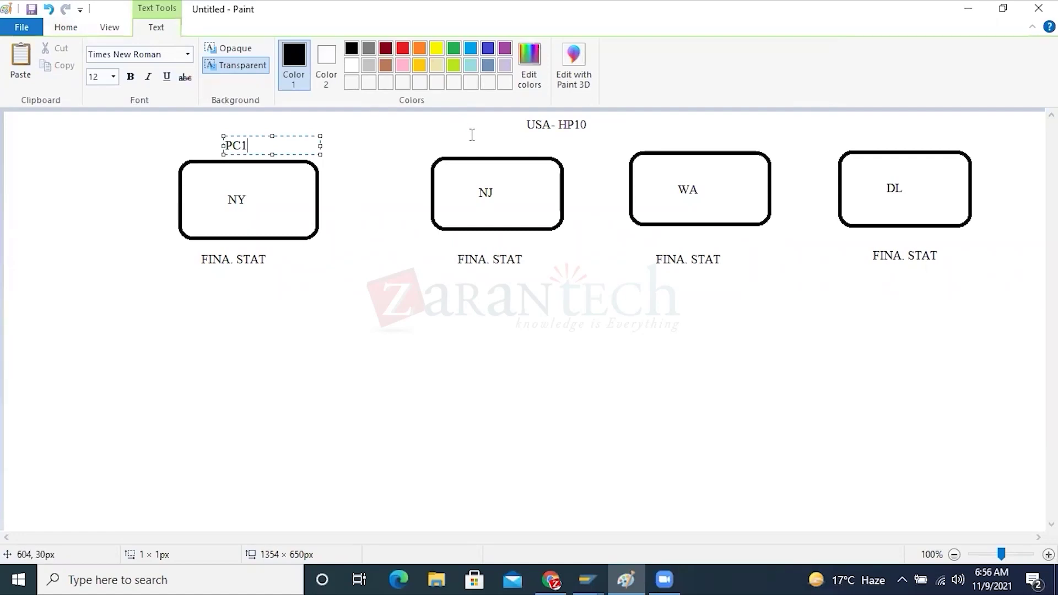
pyautogui.click(472, 134)
pyautogui.click(472, 134)
pyautogui.write('PC2')
pyautogui.click(681, 134)
pyautogui.click(681, 133)
pyautogui.write('PC3')
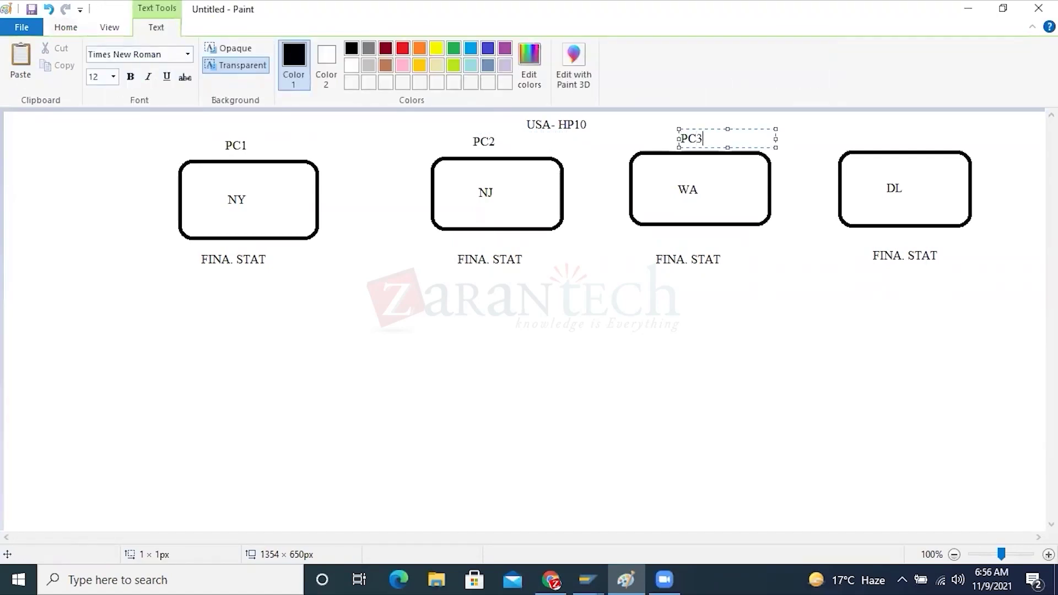
pyautogui.click(880, 140)
pyautogui.click(880, 139)
pyautogui.write('PC4')
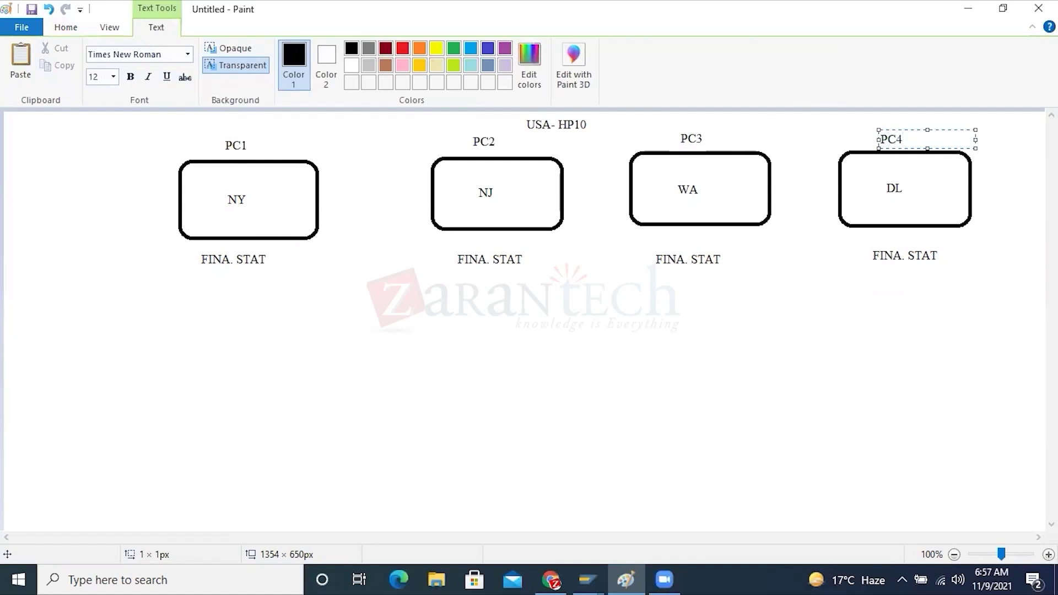
pyautogui.click(800, 454)
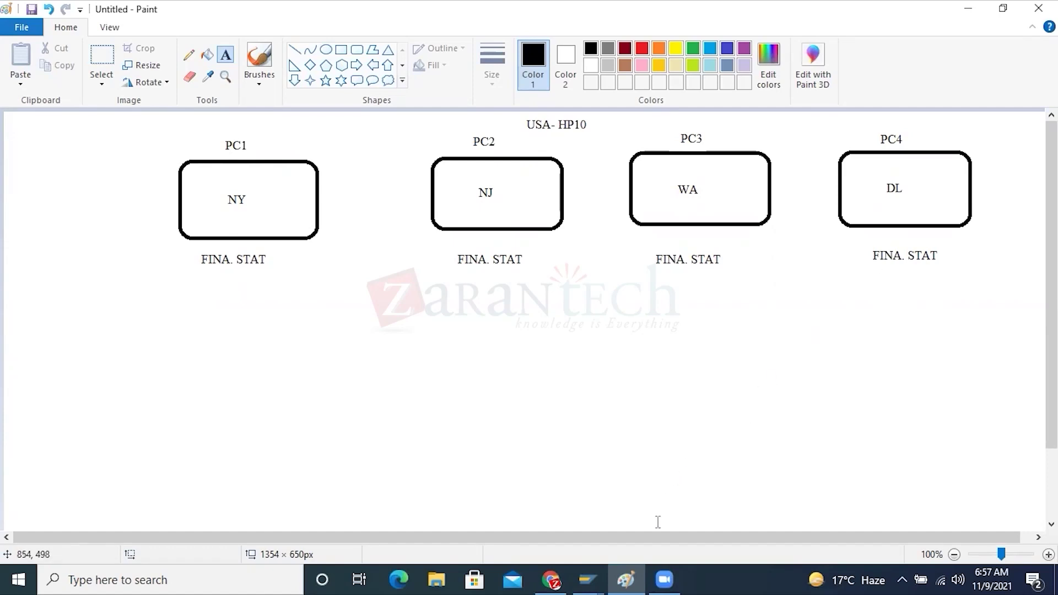
# Step: Switch to SAP's Create Cost Center: Basic Screen and check the cost center number in the header
pyautogui.click(592, 571)
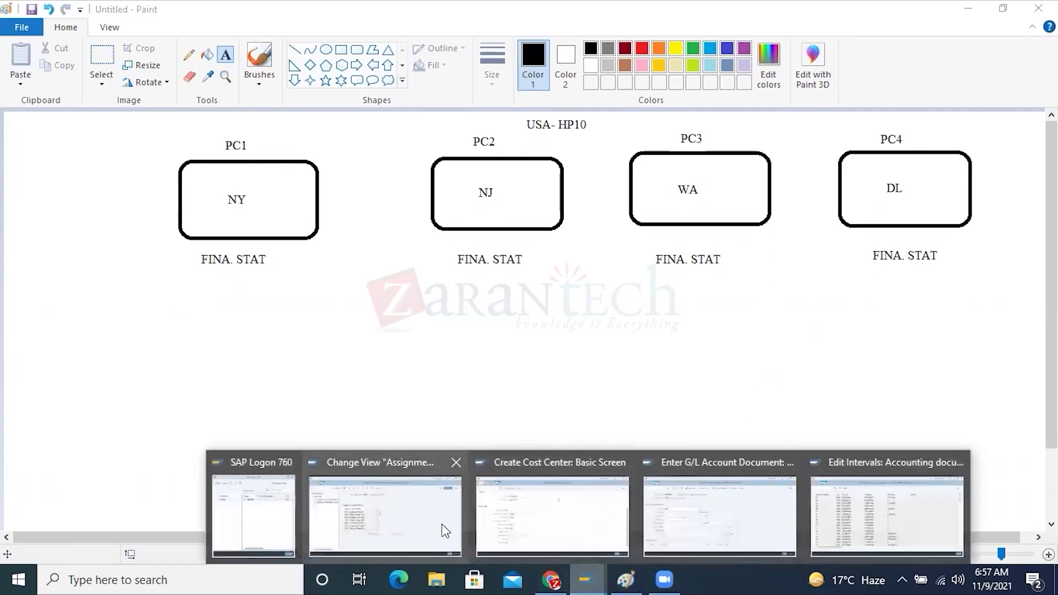
pyautogui.click(524, 532)
pyautogui.click(203, 468)
pyautogui.scroll(5, 221, 274)
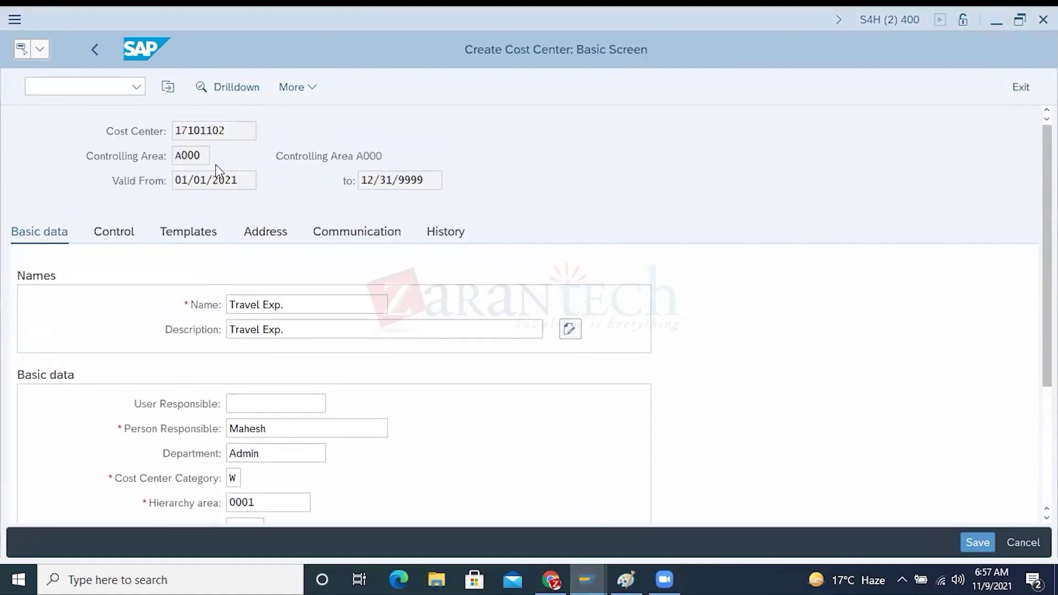
pyautogui.moveTo(225, 132); pyautogui.dragTo(183, 134)
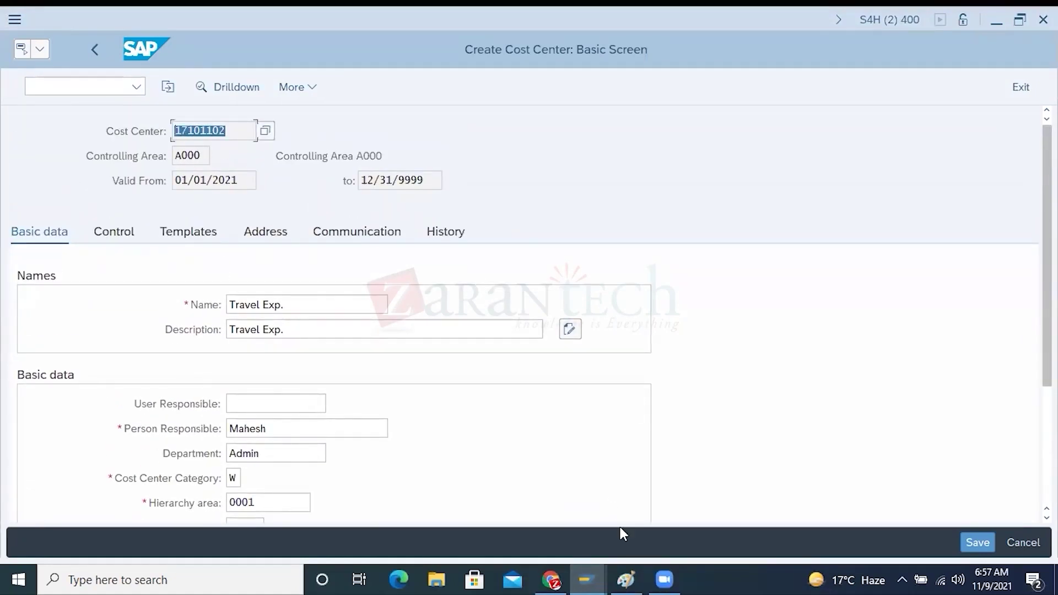
# Step: Return to Paint, write 17101102 below NY's "FINA. STAT" text and draw an ellipse around the whole NY group
pyautogui.click(628, 576)
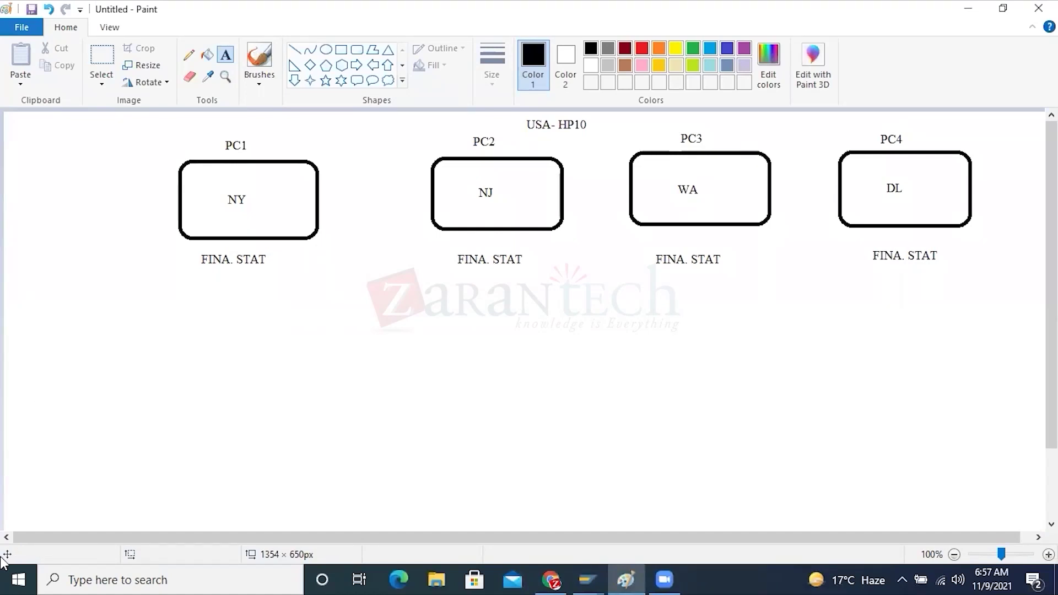
pyautogui.click(192, 281)
pyautogui.write('17101102')
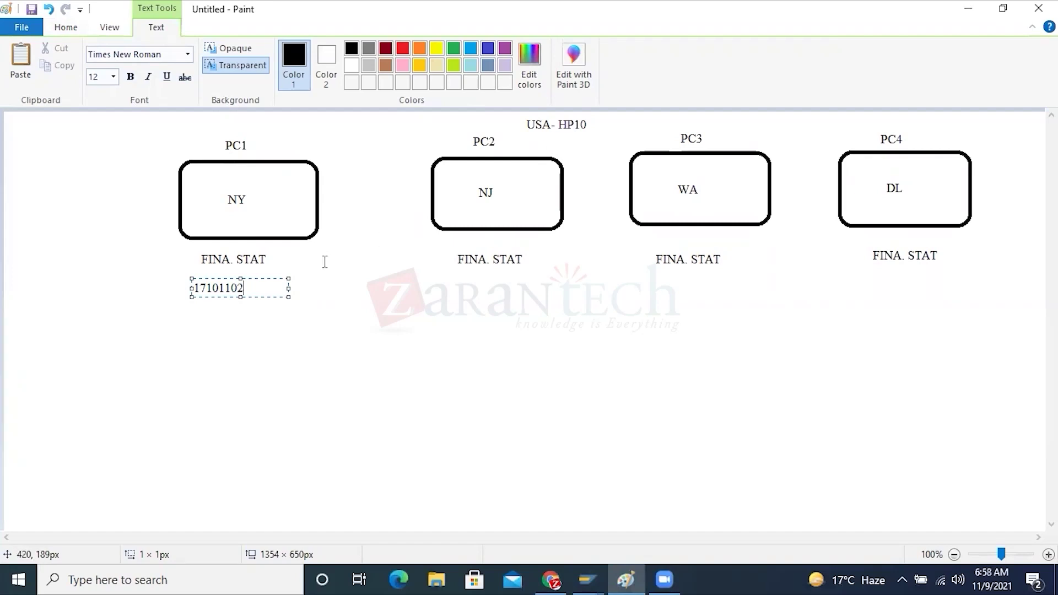
pyautogui.moveTo(246, 286); pyautogui.dragTo(191, 288)
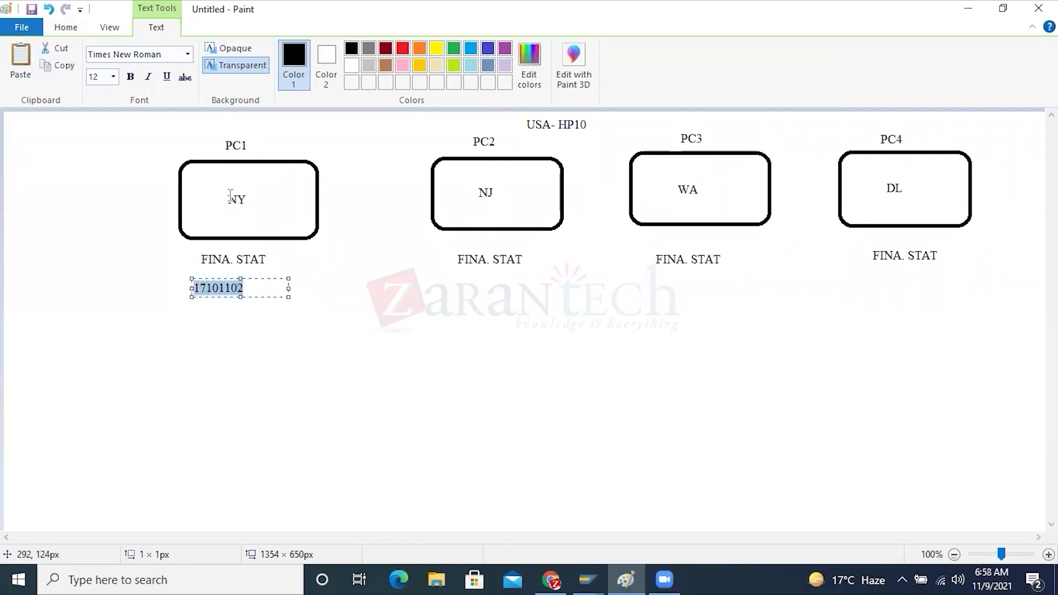
pyautogui.click(236, 156)
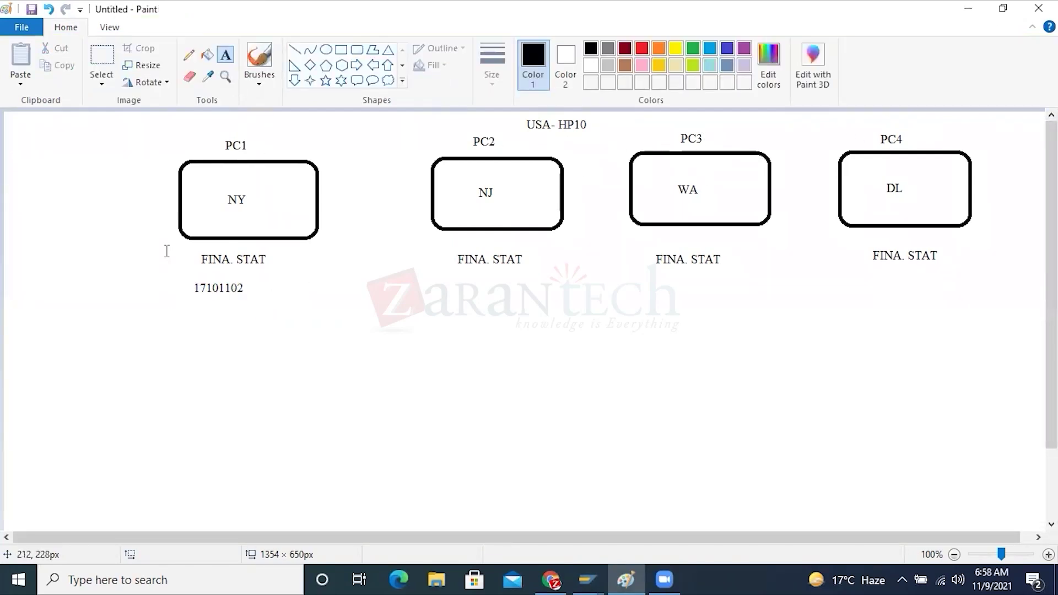
pyautogui.click(326, 51)
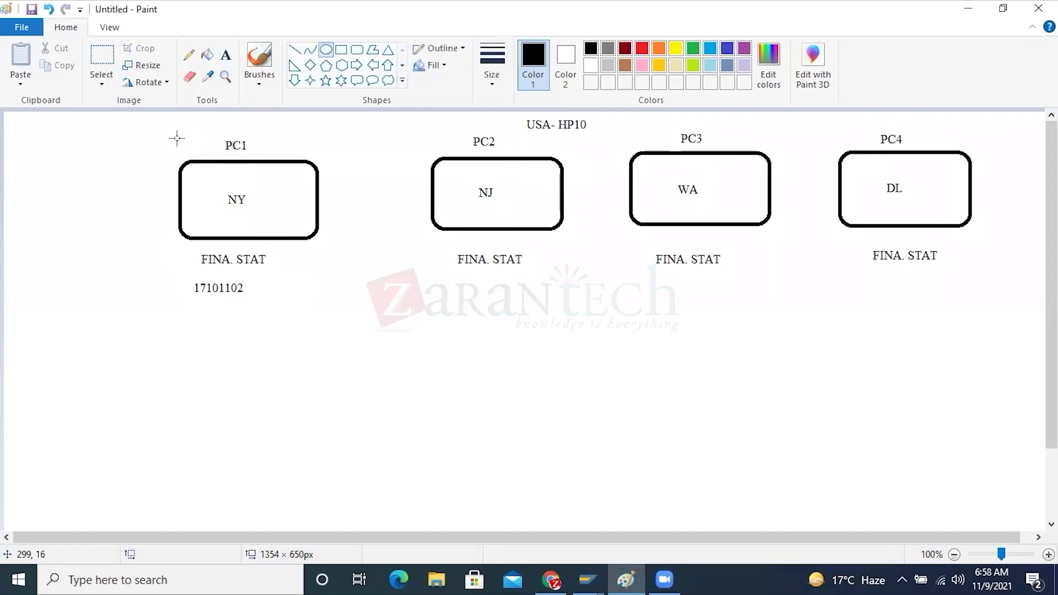
pyautogui.moveTo(114, 138); pyautogui.dragTo(384, 323)
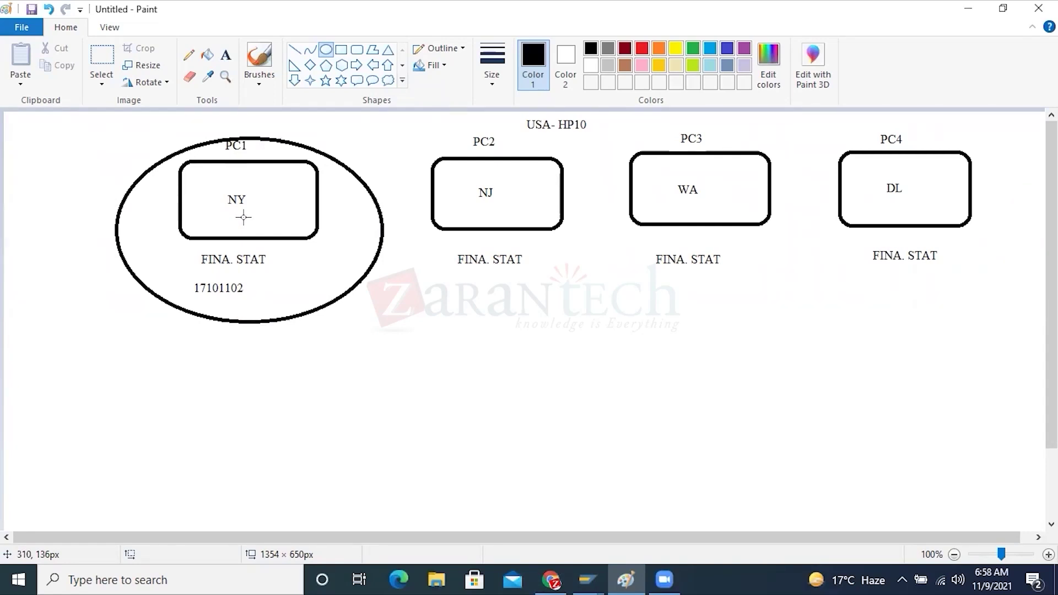
# Step: Write "TRAV. EXP. A/C DR" and "CASH/BANK A/C CR" below the diagram, widening the text box so each entry fits one line
pyautogui.click(225, 54)
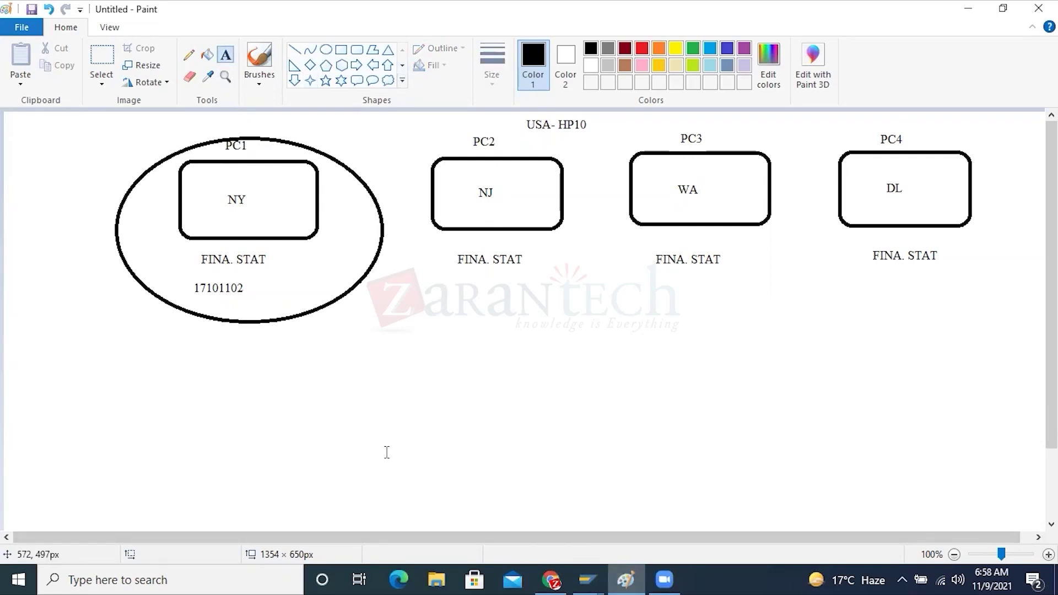
pyautogui.click(392, 357)
pyautogui.write('TRAV. EXP. A/C')
pyautogui.press('Return')
pyautogui.write('DR')
pyautogui.press('Return')
pyautogui.press('Return')
pyautogui.write('CASH')
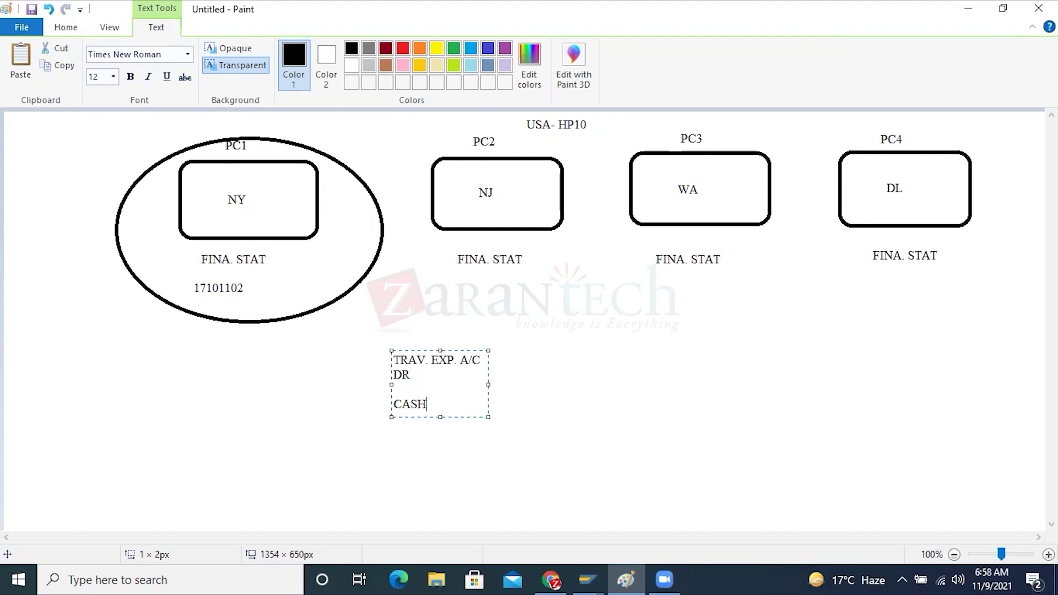
pyautogui.write('/BANK A/C CR')
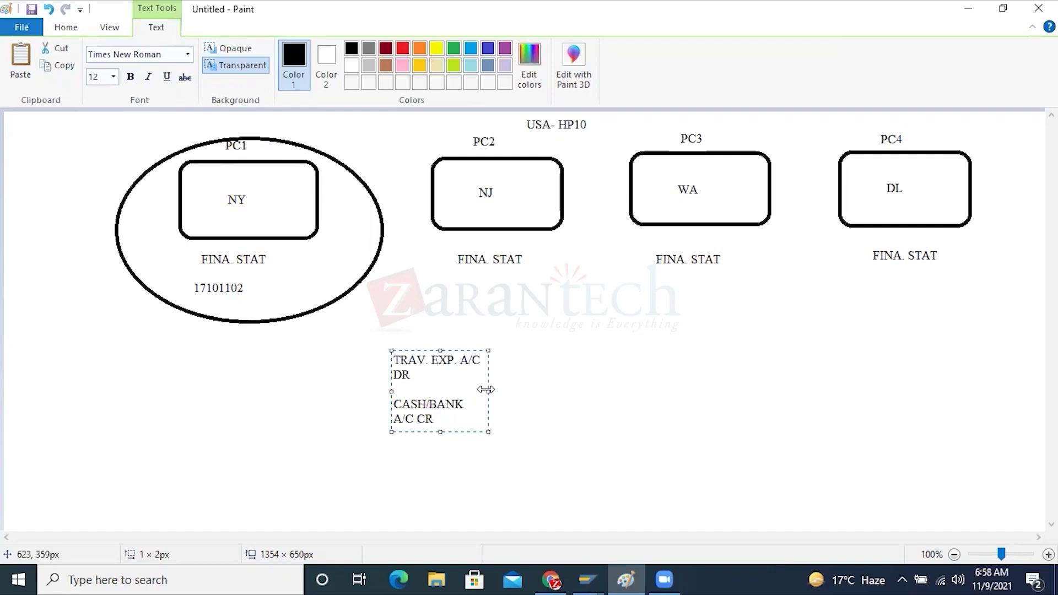
pyautogui.moveTo(485, 389); pyautogui.dragTo(818, 392)
# Step: Append "- CC" to the "TRAV. EXP. A/C DR" line of the journal entry
pyautogui.moveTo(500, 361); pyautogui.dragTo(397, 360)
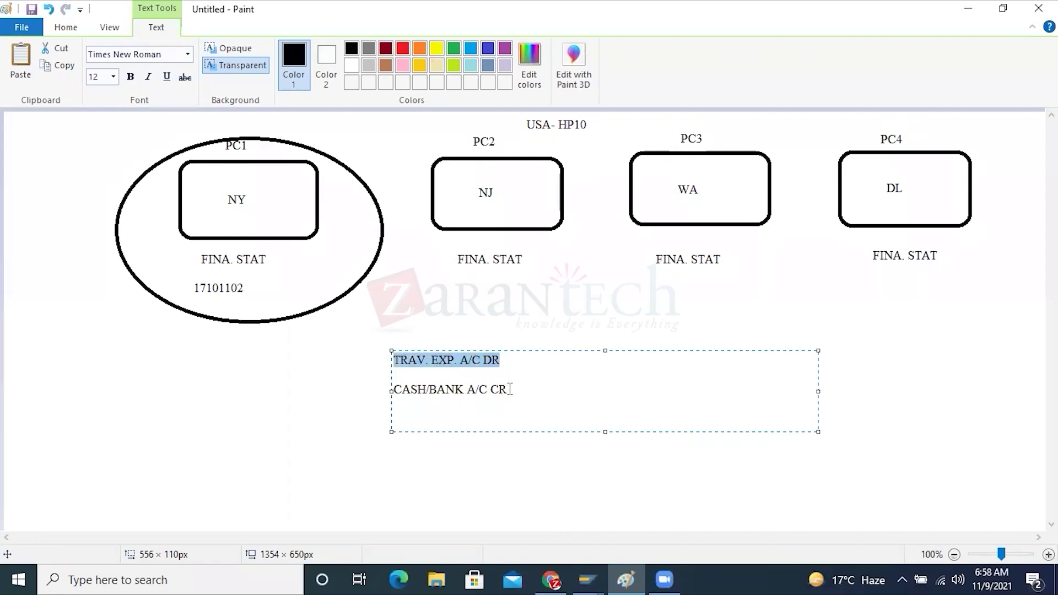
pyautogui.moveTo(510, 389); pyautogui.dragTo(389, 391)
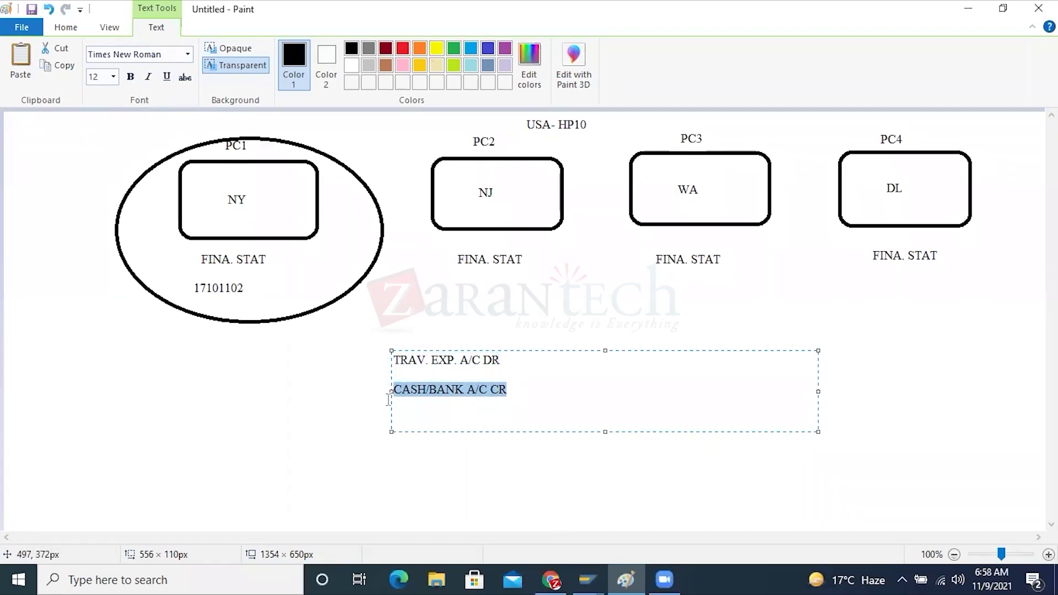
pyautogui.click(510, 360)
pyautogui.write('- CC')
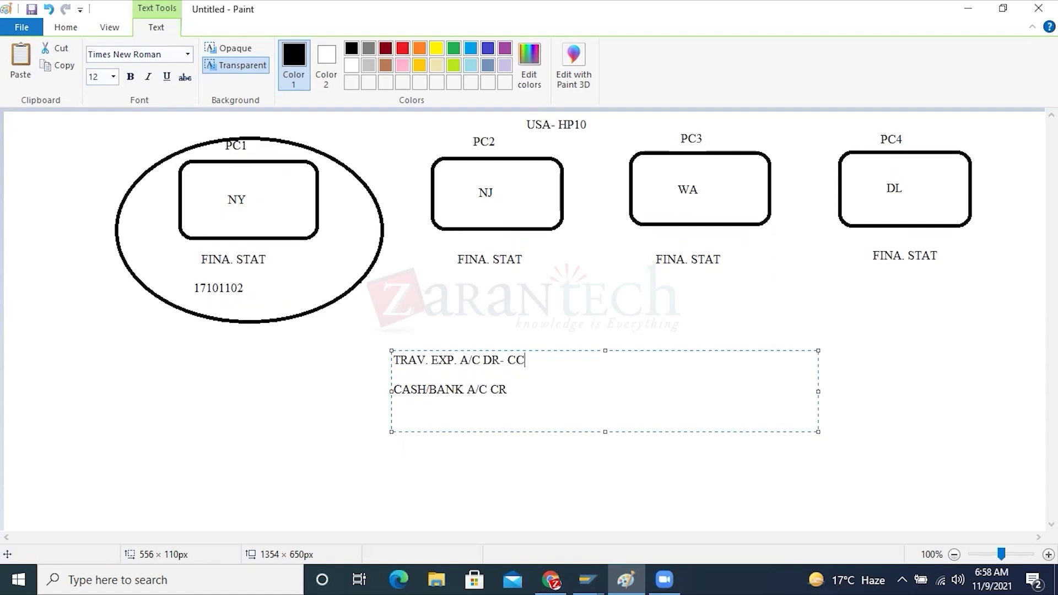
# Step: Add the lines "ACTUAL OBJECT" and "STATS. OBJECT" below the ellipse, widening the text box so each fits one line
pyautogui.click(85, 369)
pyautogui.click(84, 363)
pyautogui.write('ACTUAL ')
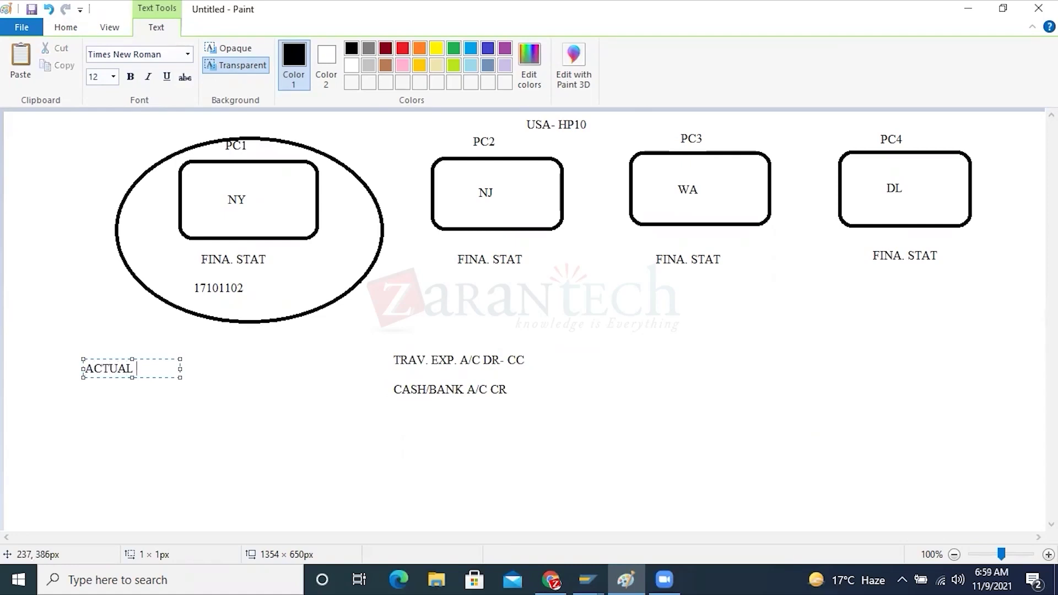
pyautogui.write('OBJECT')
pyautogui.press('Return')
pyautogui.press('Return')
pyautogui.write('S')
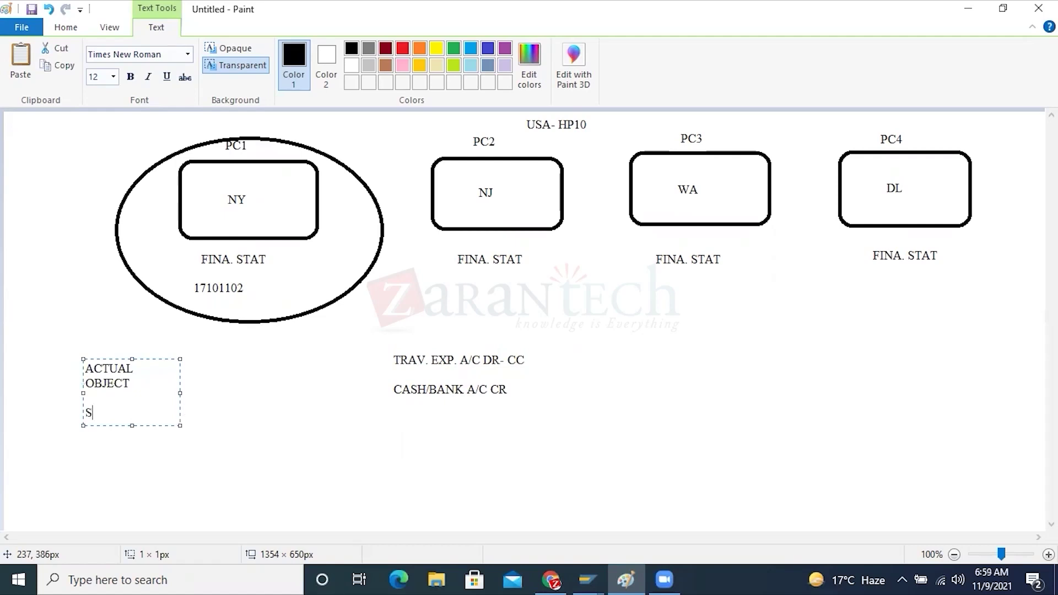
pyautogui.write('TATS. OBJECT')
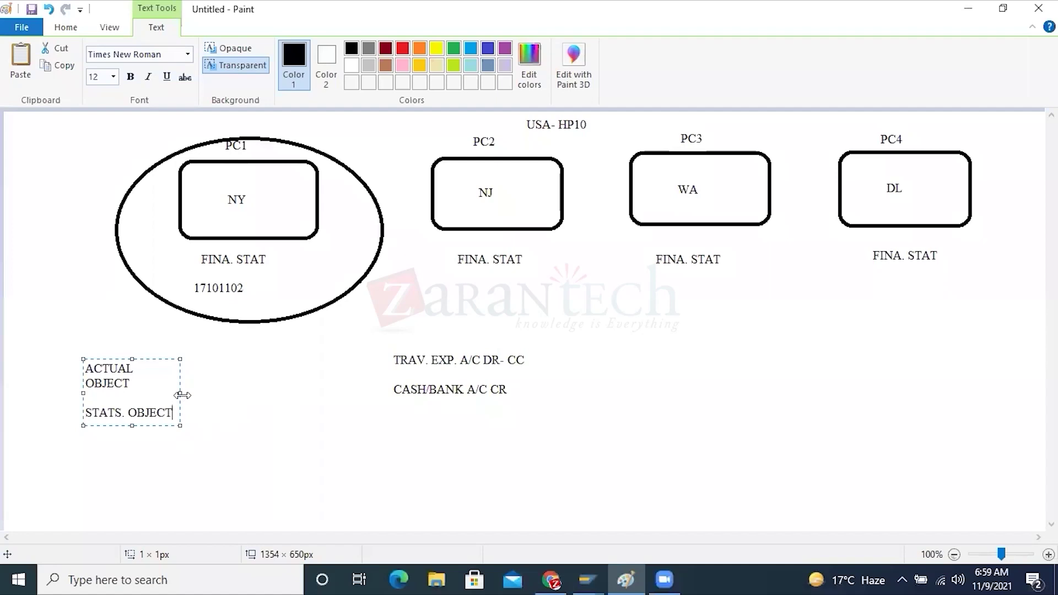
pyautogui.moveTo(183, 395); pyautogui.dragTo(300, 398)
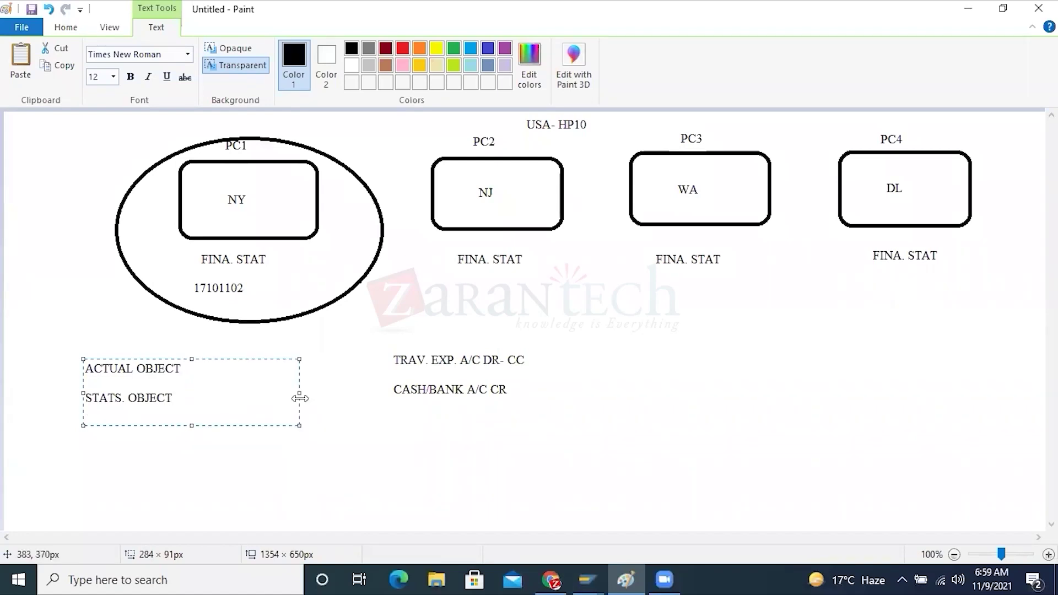
pyautogui.moveTo(184, 369); pyautogui.dragTo(82, 384)
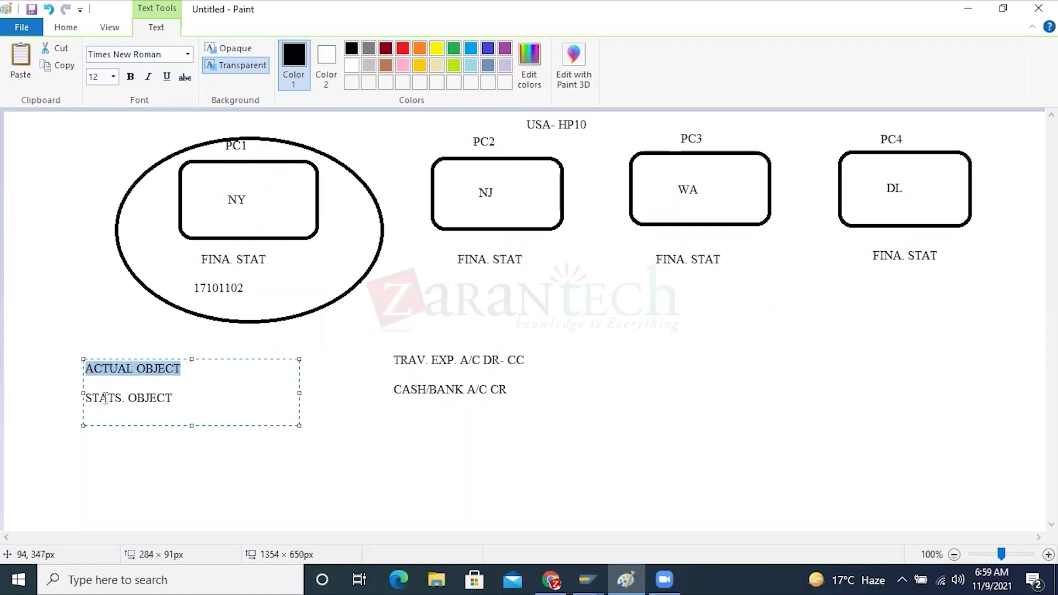
pyautogui.moveTo(181, 398); pyautogui.dragTo(80, 398)
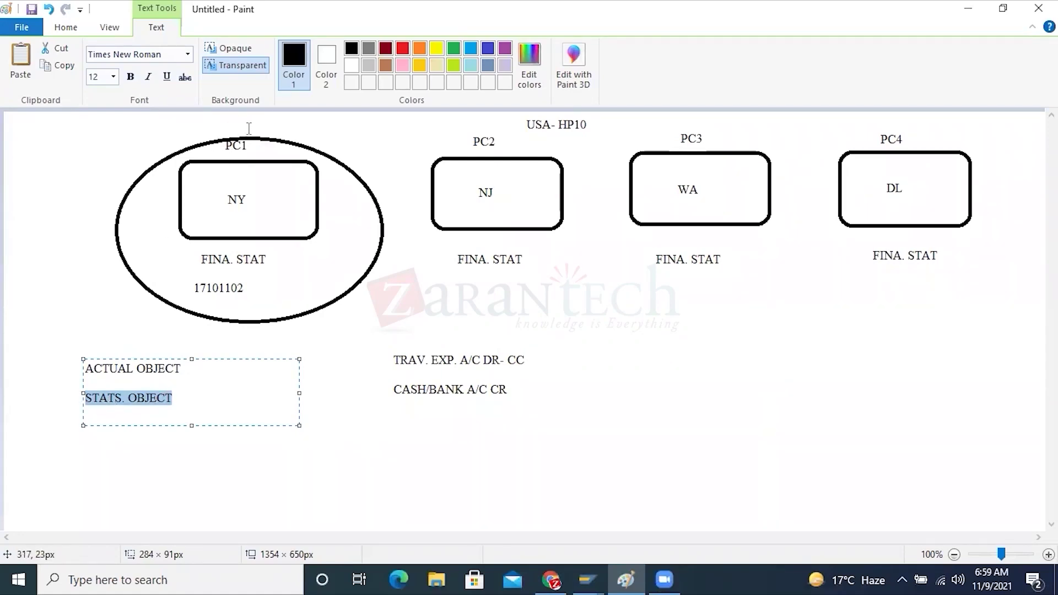
pyautogui.moveTo(179, 397); pyautogui.dragTo(67, 396)
pyautogui.click(255, 233)
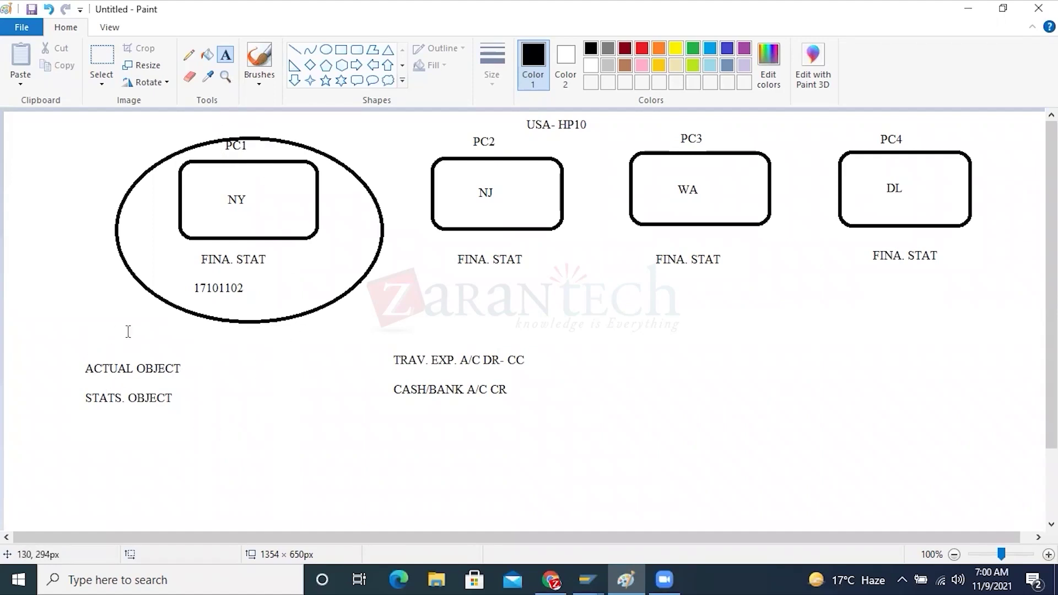
# Step: List CC, IO and WBS on separate lines between the object captions and the journal entry
pyautogui.click(230, 368)
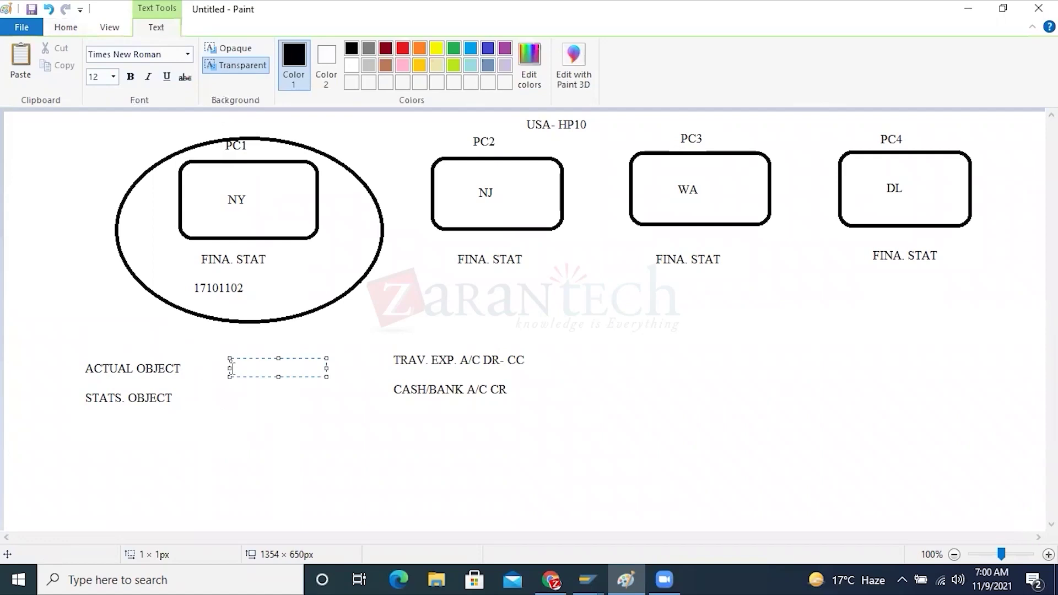
pyautogui.write('CC')
pyautogui.press('Return')
pyautogui.write('IO')
pyautogui.press('Return')
pyautogui.write('WBS')
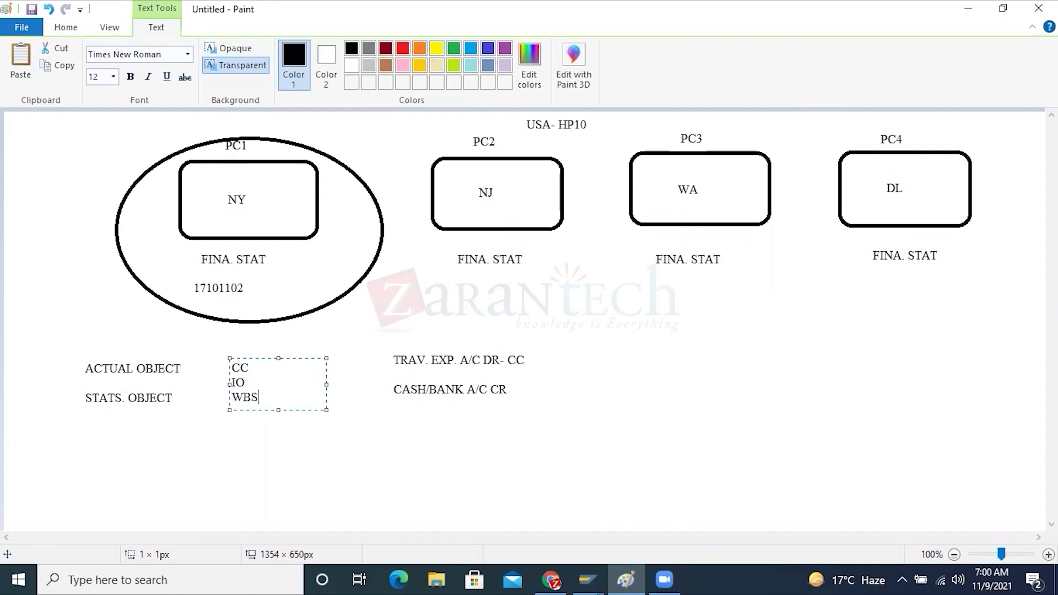
pyautogui.moveTo(261, 398); pyautogui.dragTo(230, 372)
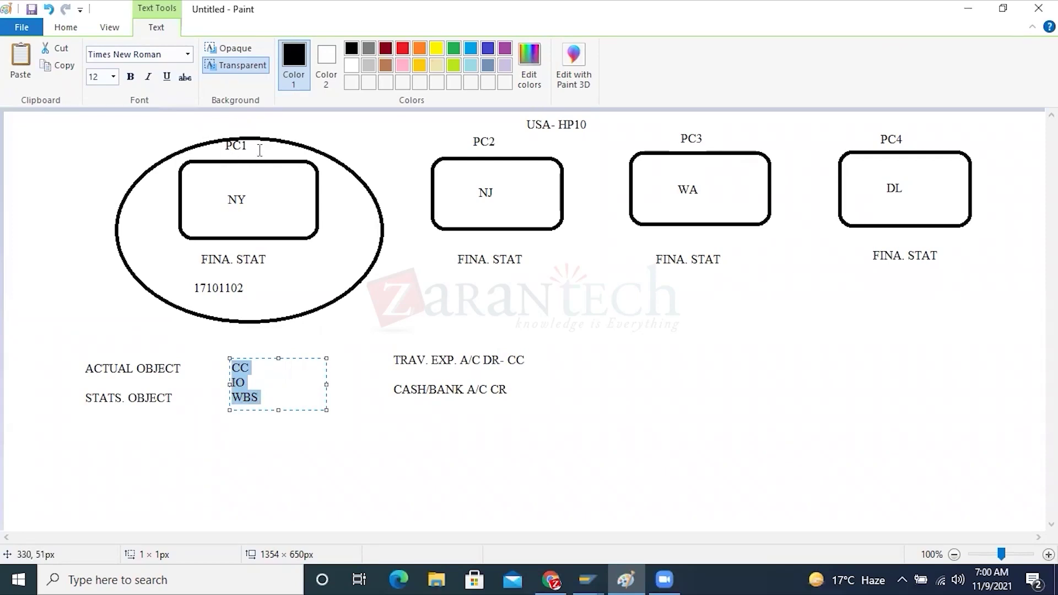
pyautogui.click(143, 375)
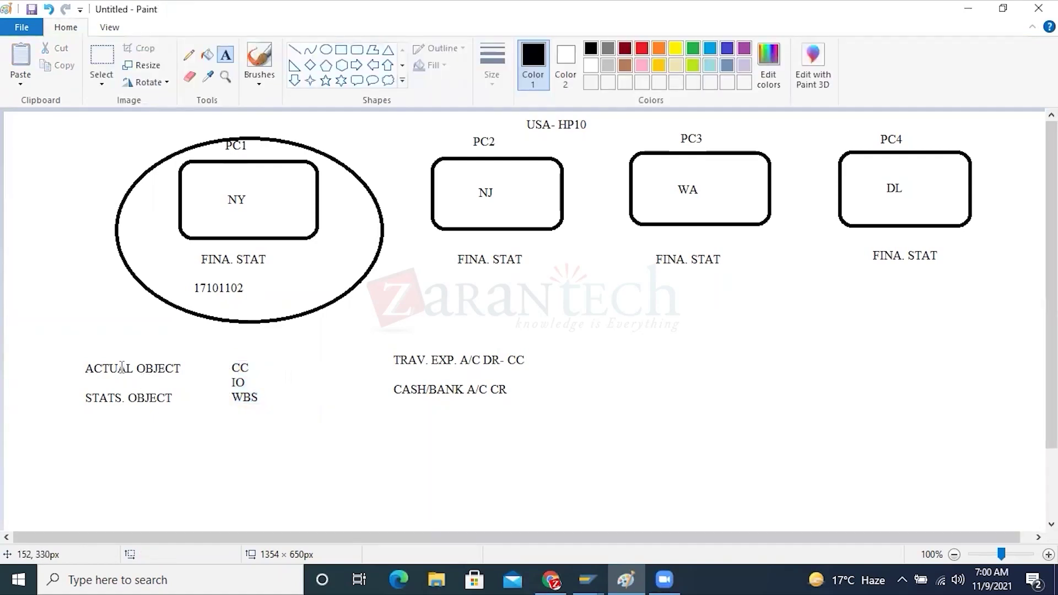
# Step: Switch to the Create Cost Center window in SAP and examine the Profit Center and Company Code fields in the basic data
pyautogui.click(121, 375)
pyautogui.click(203, 444)
pyautogui.moveTo(588, 580)
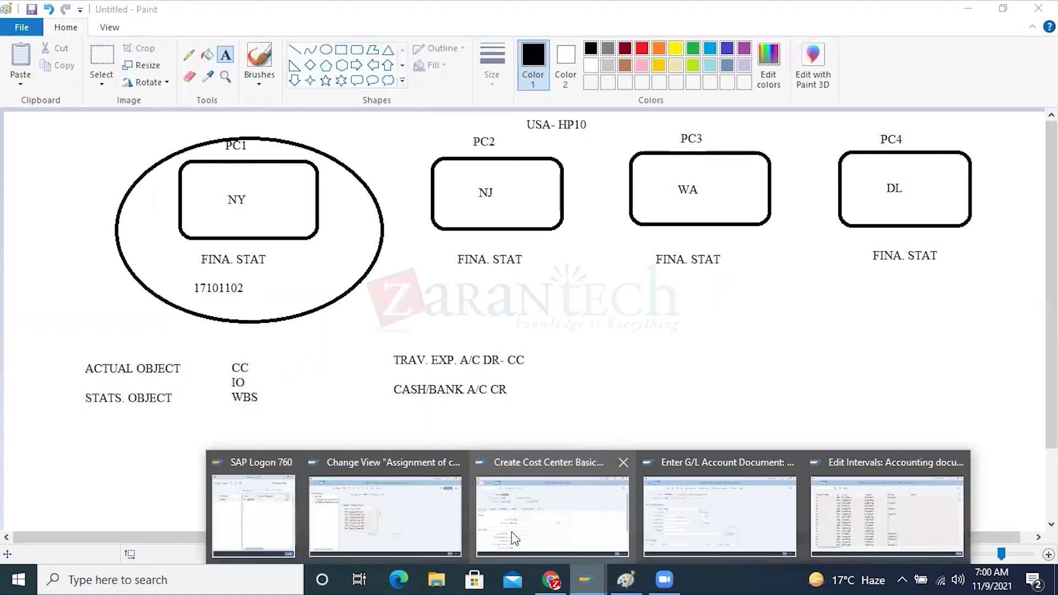
pyautogui.click(545, 504)
pyautogui.scroll(-5, 330, 457)
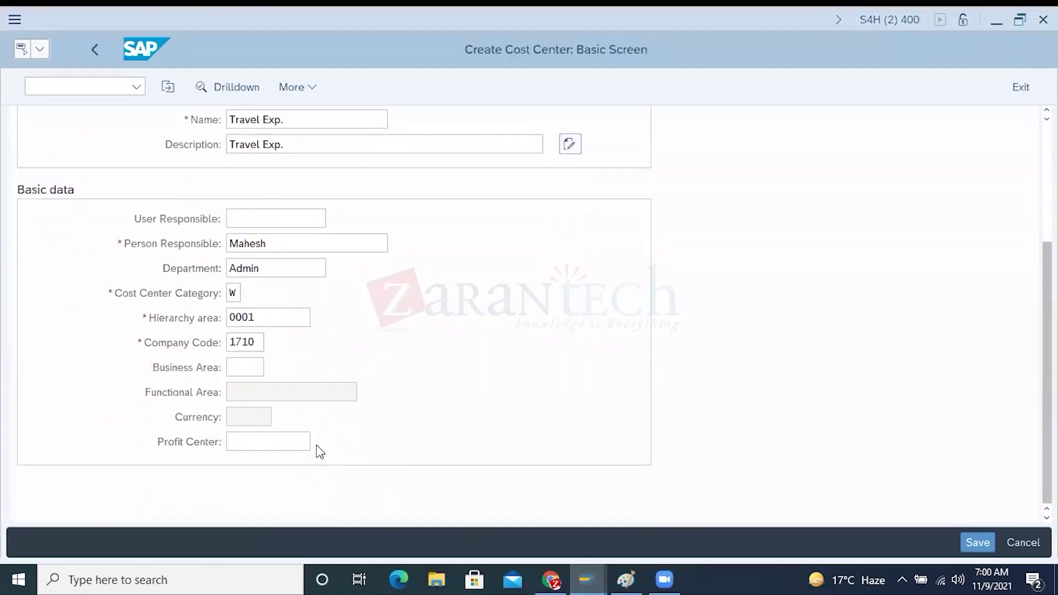
pyautogui.click(257, 442)
pyautogui.moveTo(255, 342); pyautogui.dragTo(229, 340)
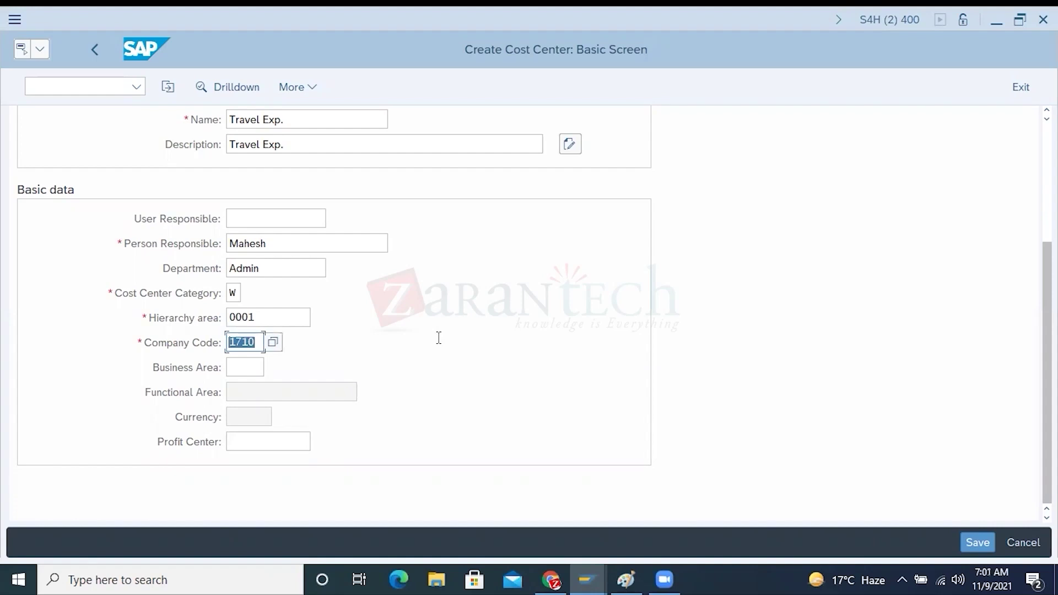
# Step: Review the cost center's header data, names, department and remaining basic data down to the Profit Center field
pyautogui.scroll(3, 439, 337)
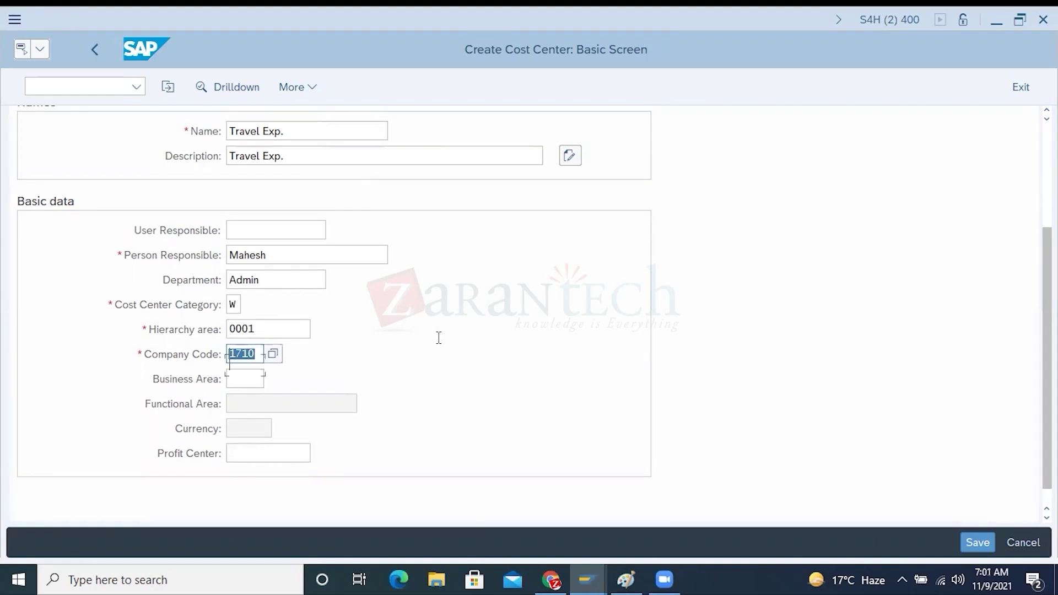
pyautogui.scroll(10, 437, 339)
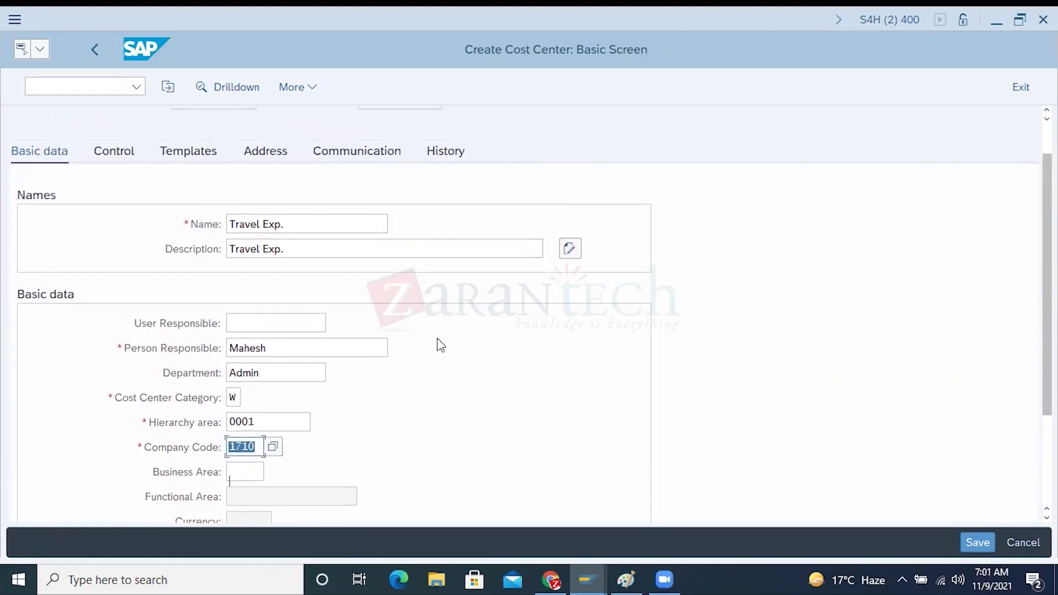
pyautogui.scroll(-6, 438, 339)
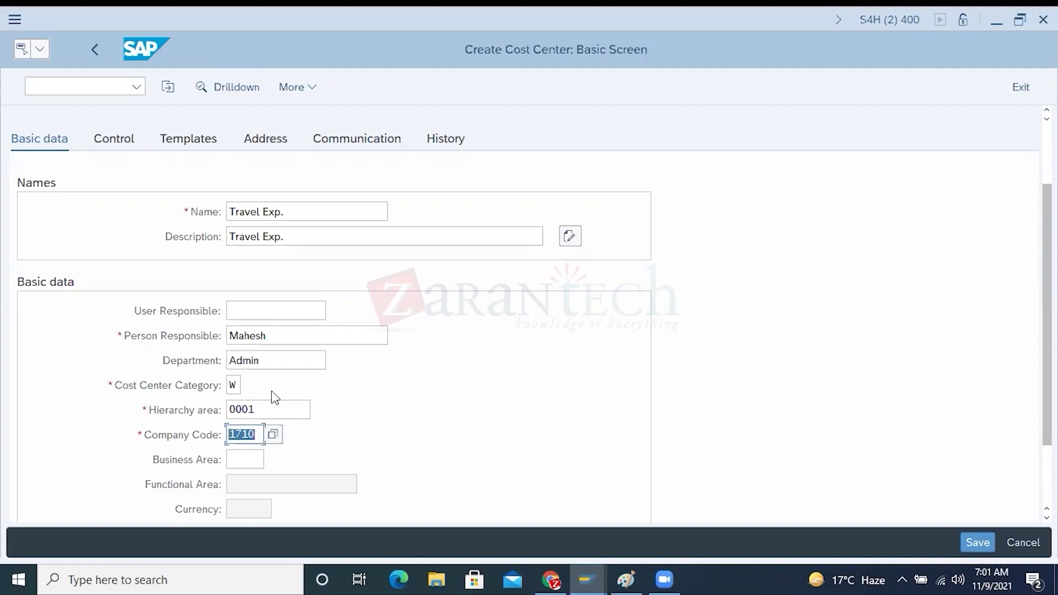
pyautogui.click(268, 355)
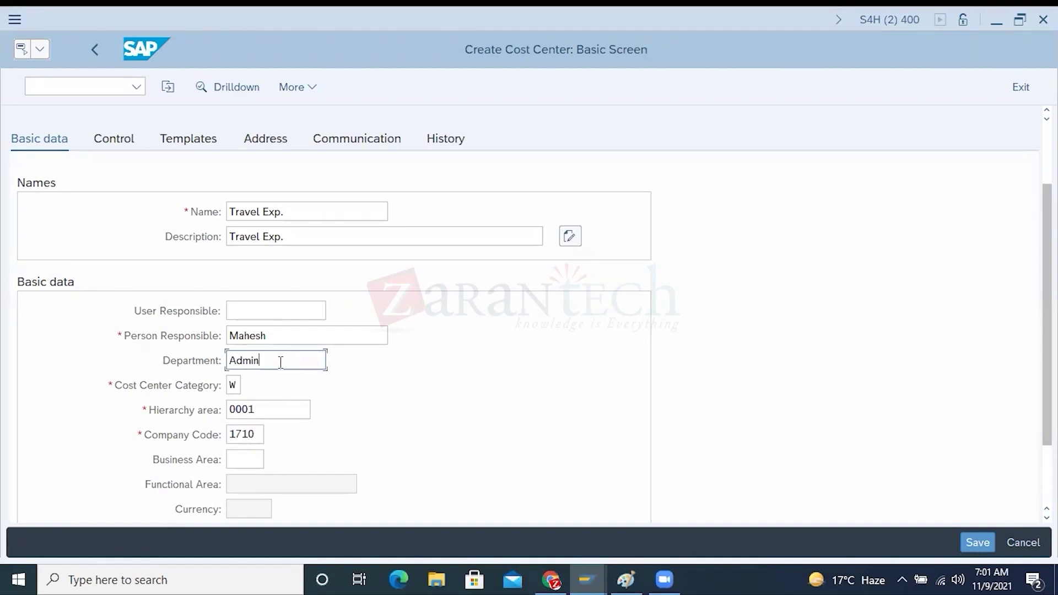
pyautogui.doubleClick(238, 360)
pyautogui.scroll(3, 346, 414)
pyautogui.moveTo(242, 127); pyautogui.dragTo(172, 130)
pyautogui.scroll(-3, 349, 282)
pyautogui.scroll(-4, 349, 282)
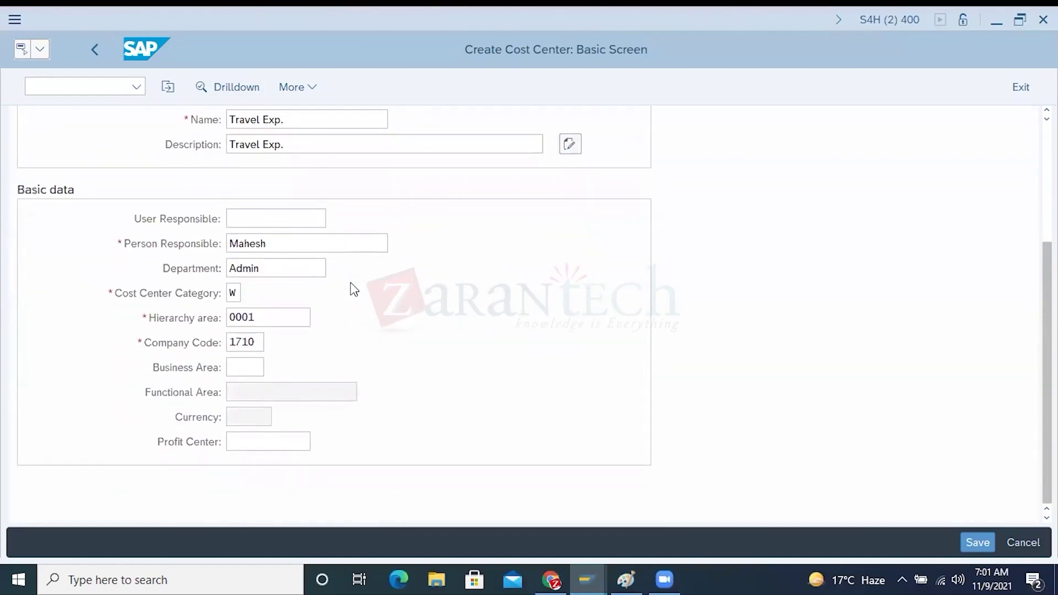
pyautogui.click(252, 444)
pyautogui.click(205, 445)
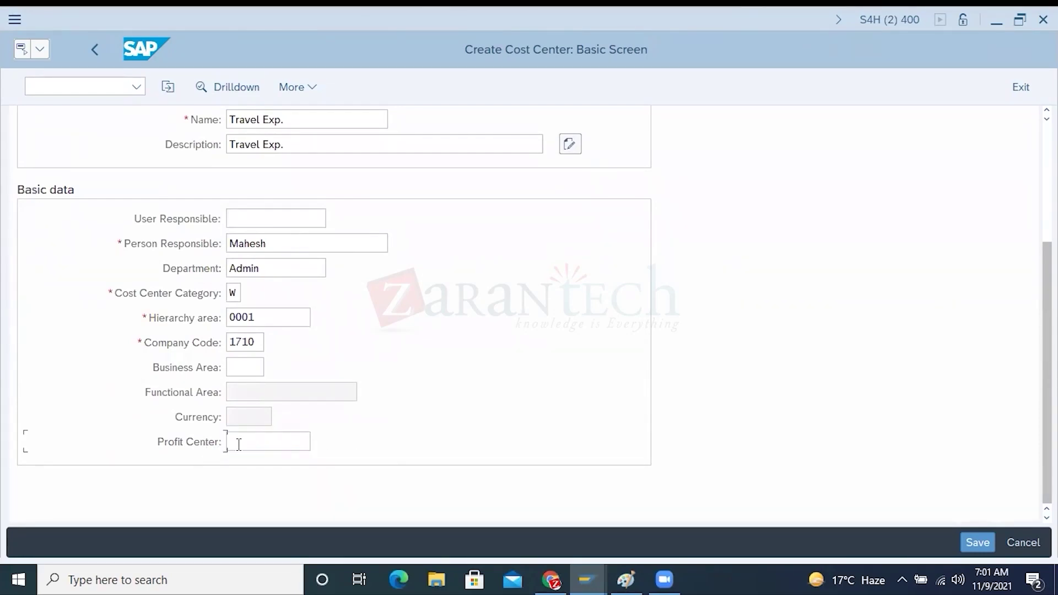